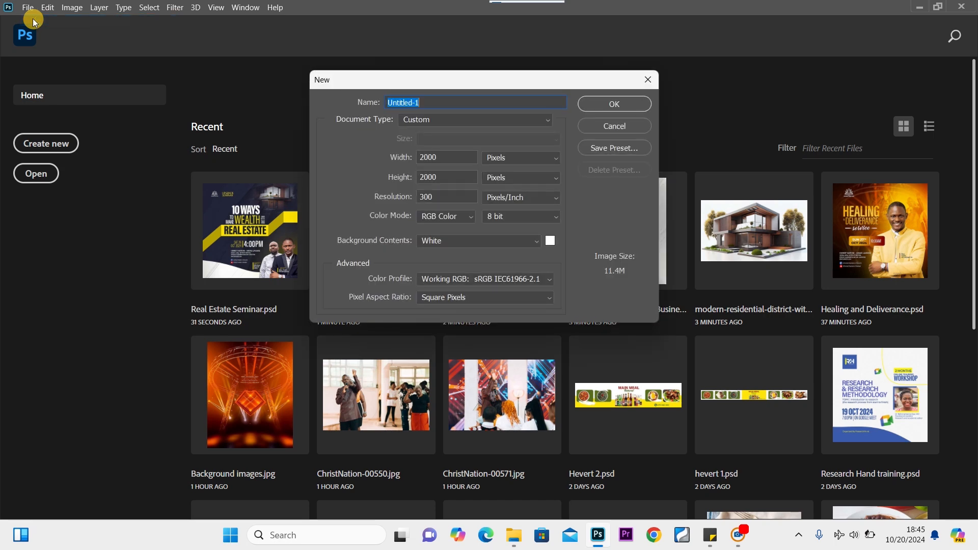
# Create a 2000 × 2000 px, 300 ppi RGB document and add a dark navy solid color fill layer using #01092c.
pyautogui.click(622, 101)
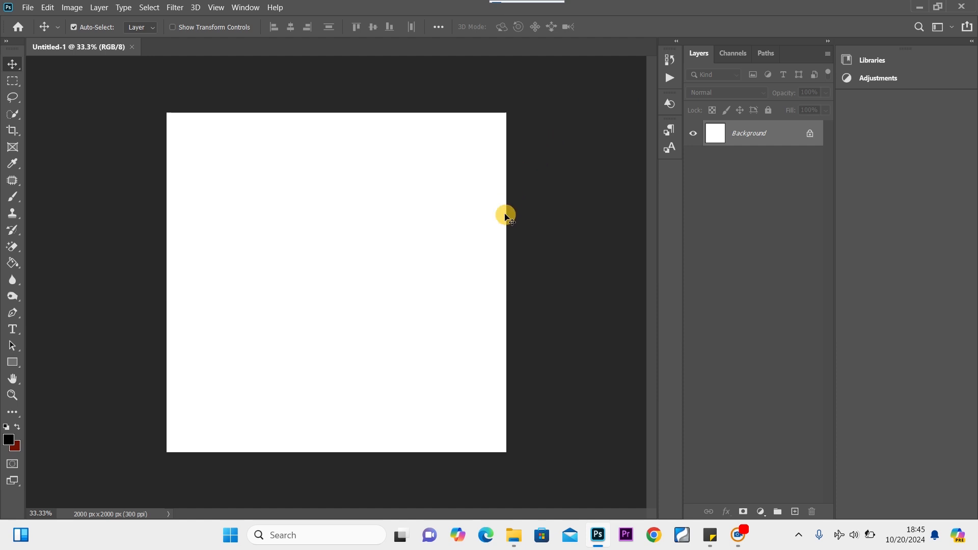
pyautogui.click(761, 512)
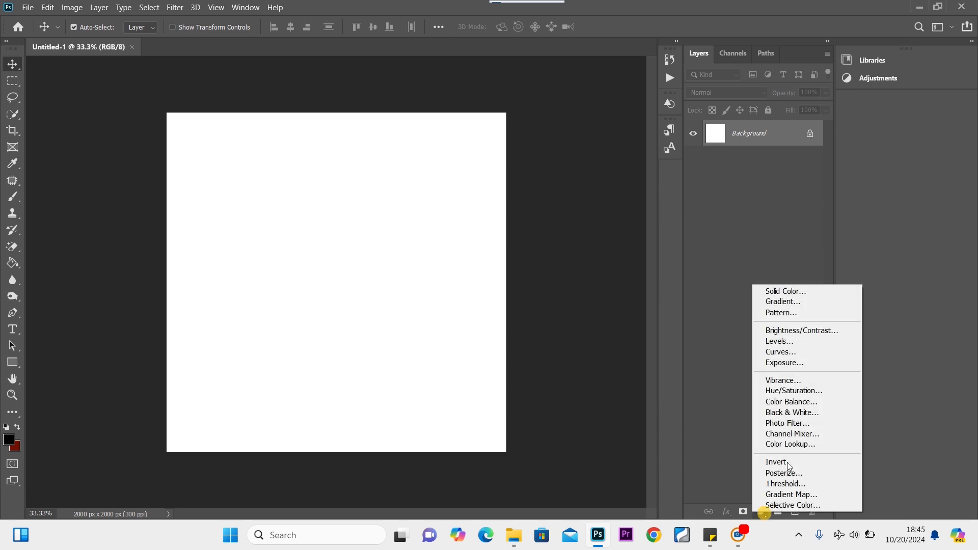
pyautogui.click(827, 295)
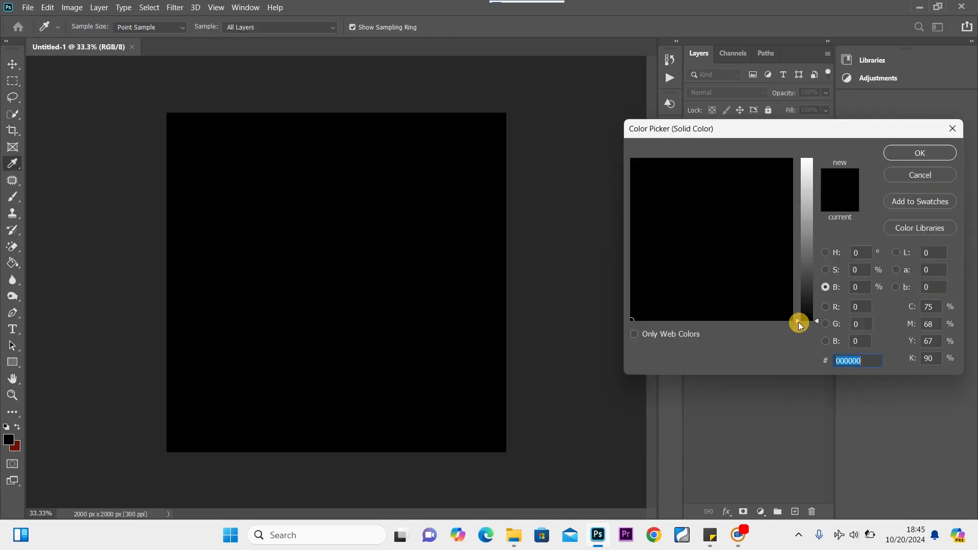
pyautogui.moveTo(799, 322); pyautogui.dragTo(806, 157)
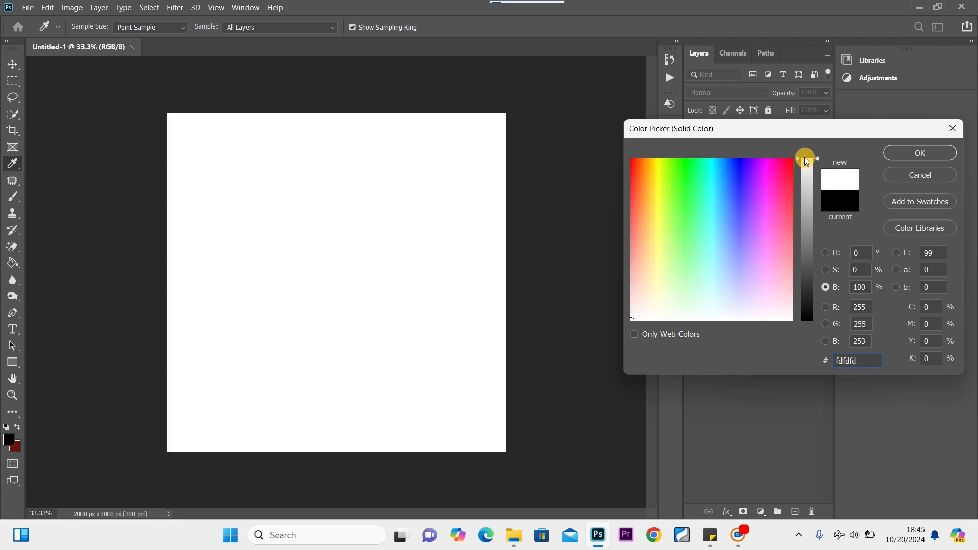
pyautogui.click(734, 161)
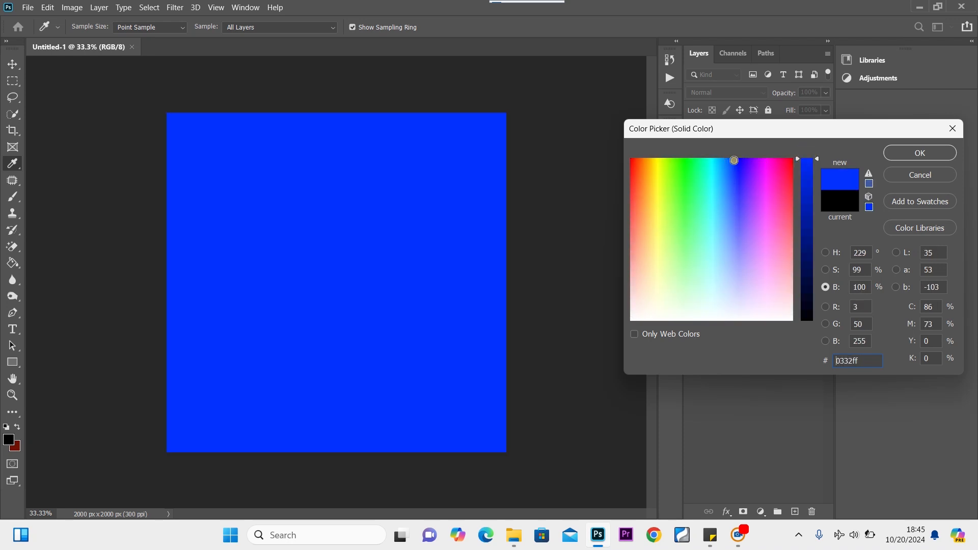
pyautogui.moveTo(818, 161); pyautogui.dragTo(815, 292)
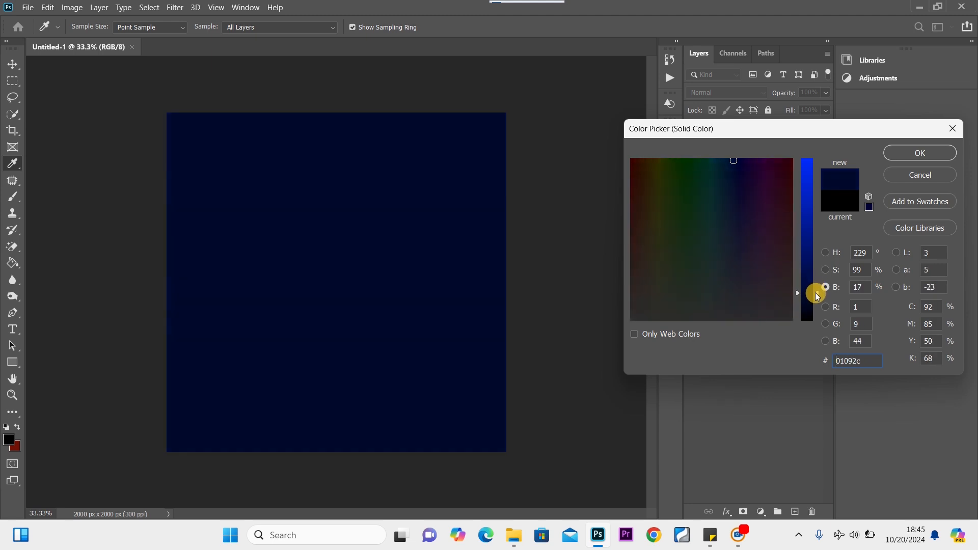
pyautogui.click(928, 154)
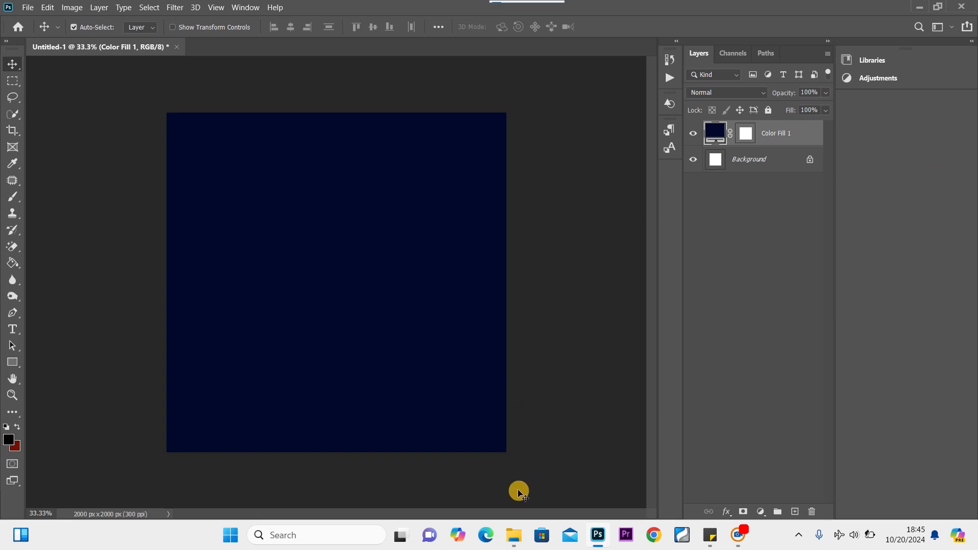
# Place the modern residential house image from the Desktop's real estate folder in the upper-right area of the canvas.
pyautogui.click(514, 538)
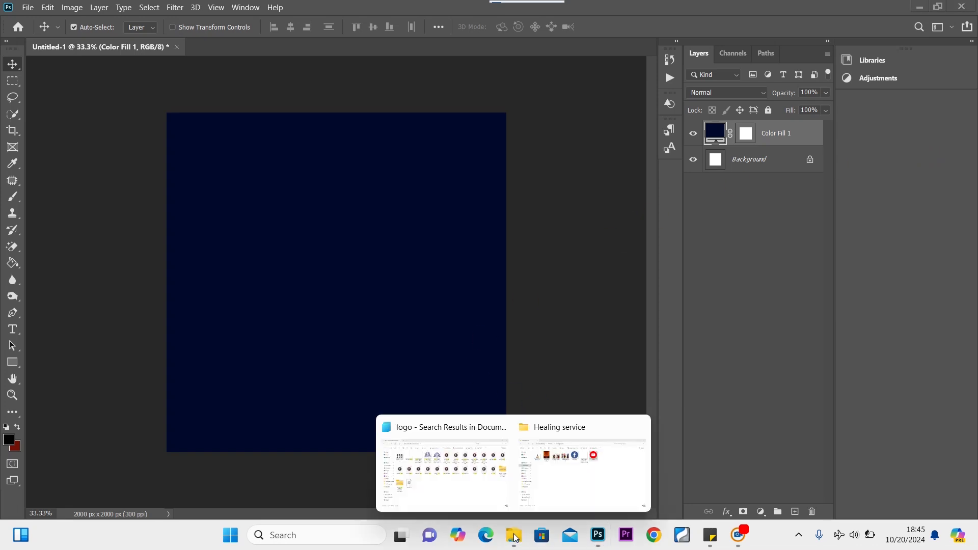
pyautogui.click(574, 479)
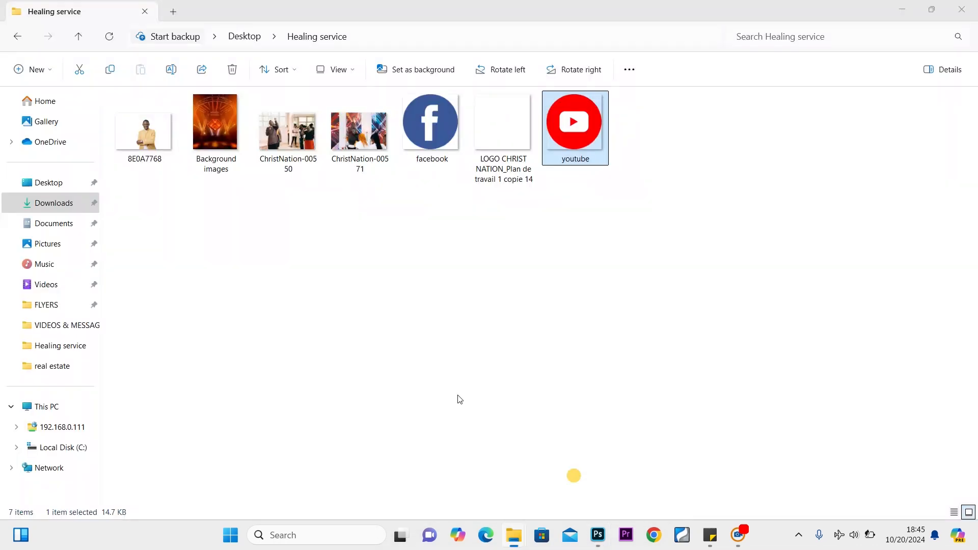
pyautogui.click(53, 188)
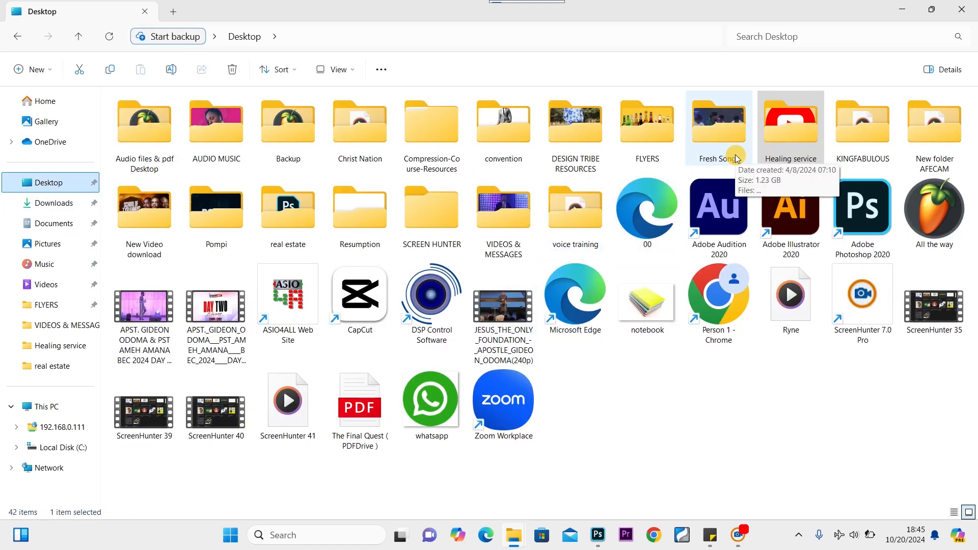
pyautogui.doubleClick(295, 218)
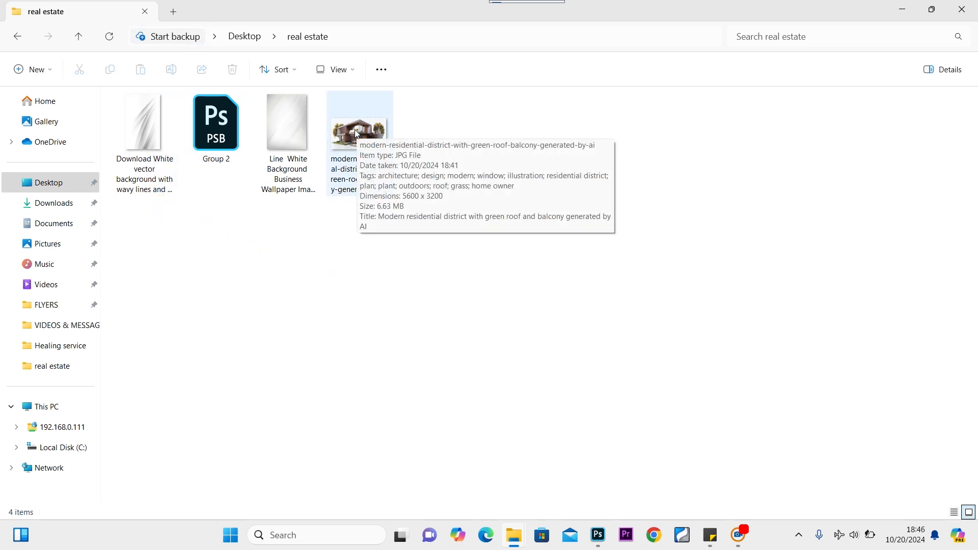
pyautogui.moveTo(361, 130); pyautogui.dragTo(387, 169)
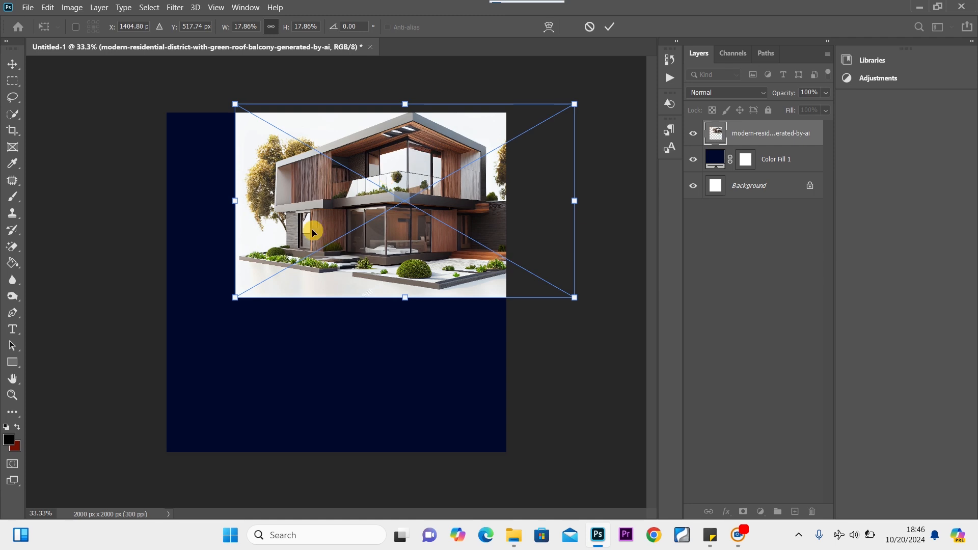
pyautogui.click(13, 63)
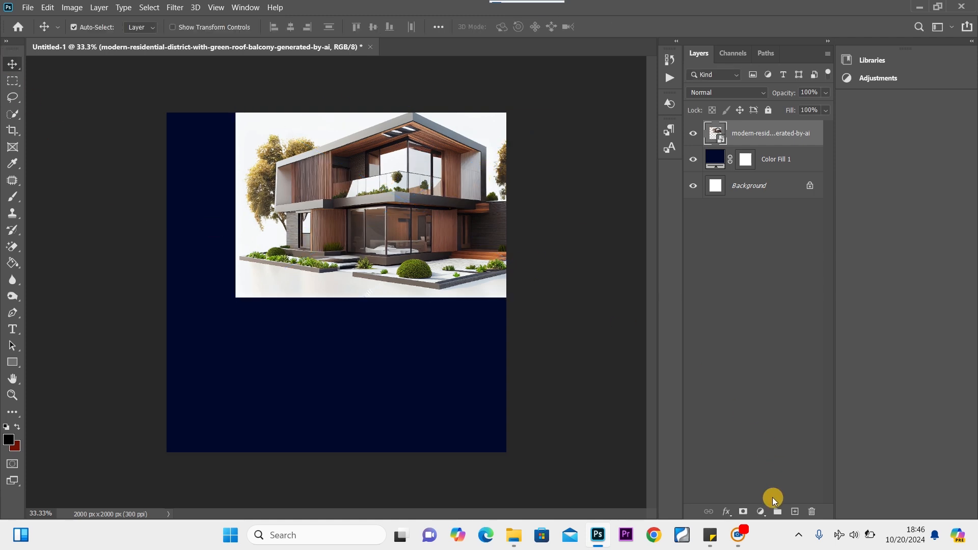
# Add an inverted black mask to the house layer and paint white with a soft 1000 px brush to reveal the building's center.
pyautogui.click(744, 512)
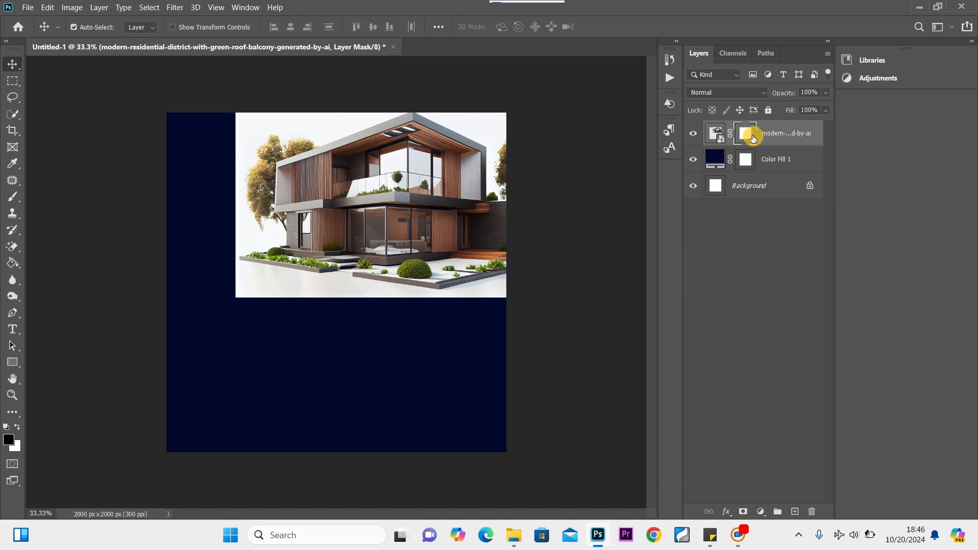
pyautogui.hotkey('ctrl', 'i')
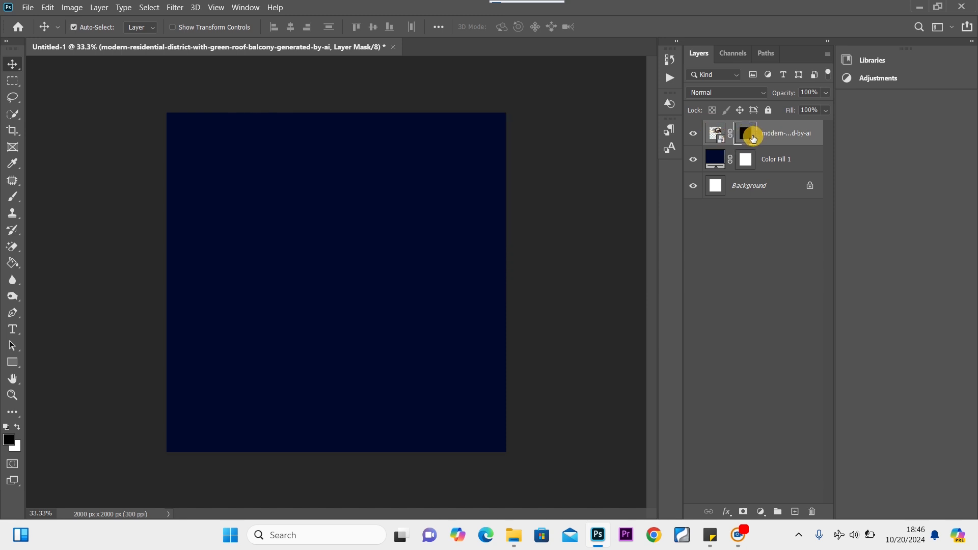
pyautogui.click(13, 198)
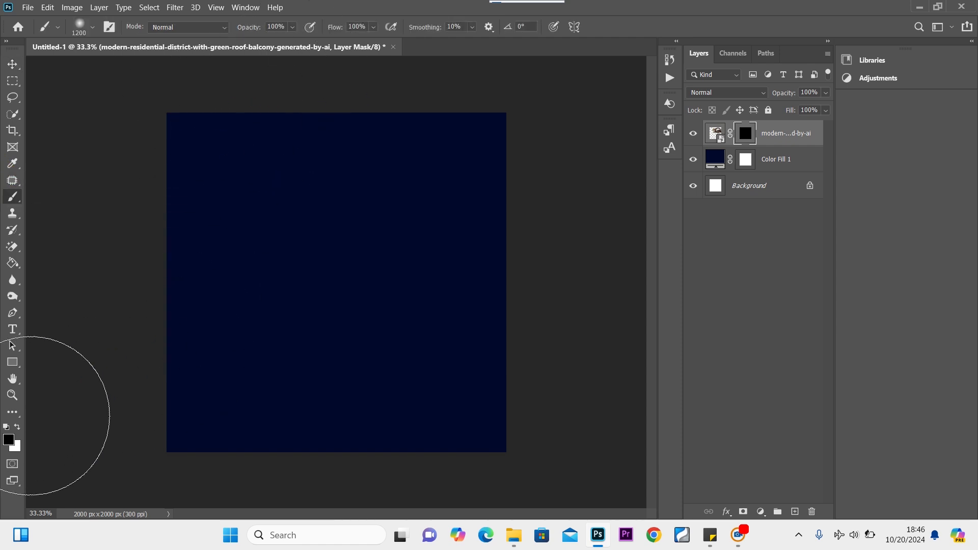
pyautogui.click(17, 430)
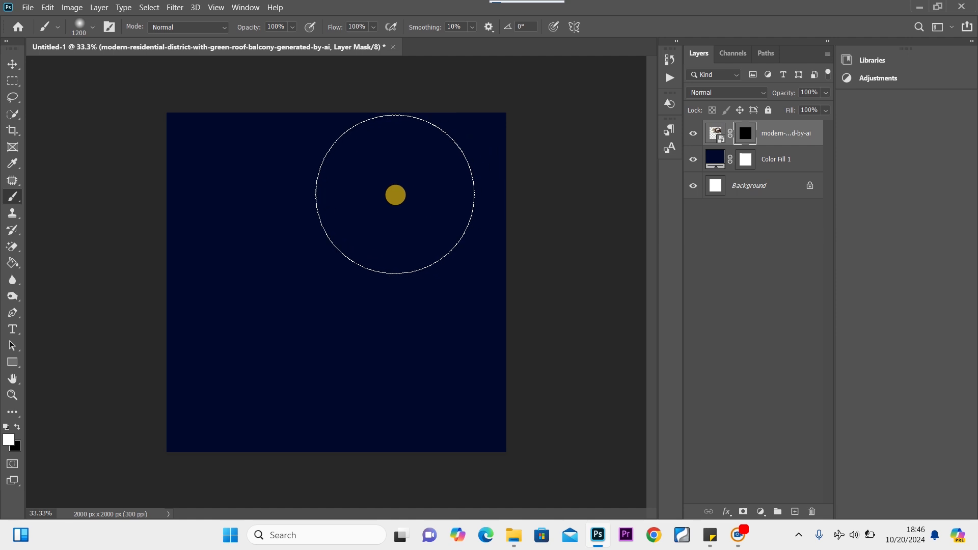
pyautogui.press('[')
pyautogui.press('[')
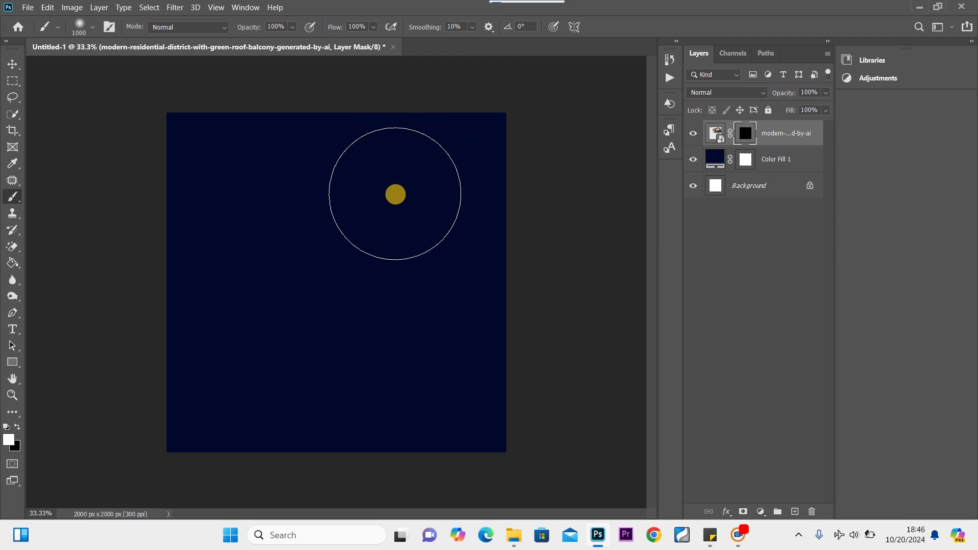
pyautogui.click(396, 194)
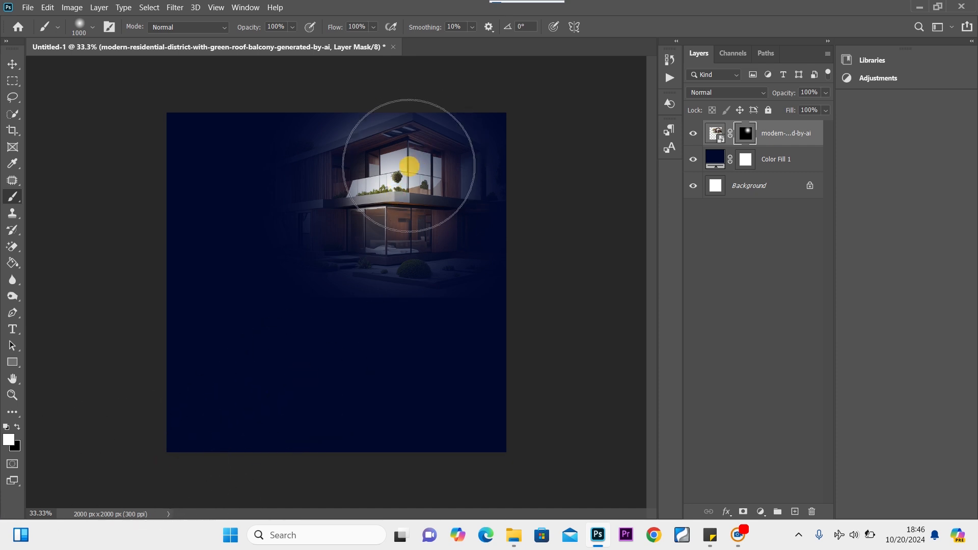
pyautogui.click(406, 174)
pyautogui.moveTo(406, 176)
pyautogui.mouseDown()
pyautogui.moveTo(400, 136)
pyautogui.moveTo(402, 193)
pyautogui.moveTo(402, 162)
pyautogui.mouseUp()
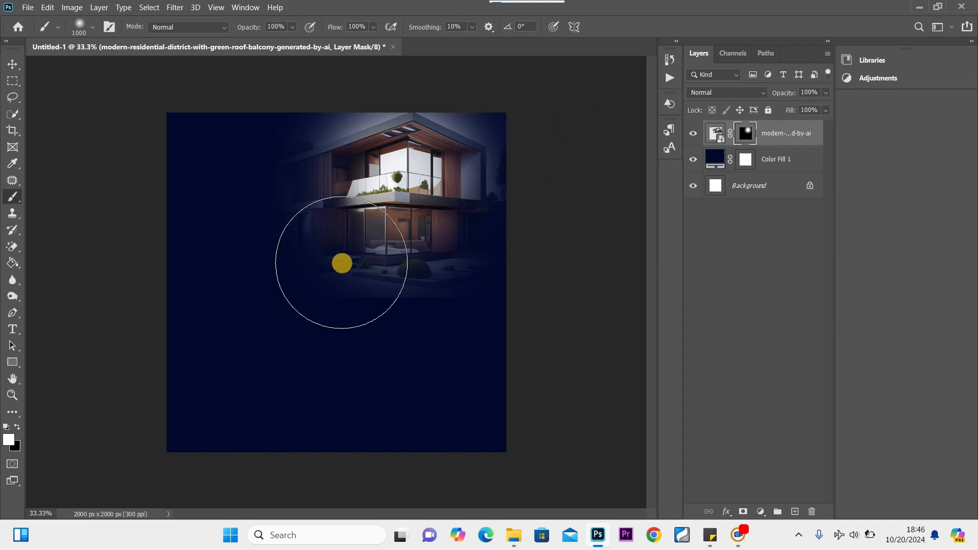
# Paint black on the house layer's mask with a 1700 px brush to fade the lower part of the building into the navy background.
pyautogui.click(19, 429)
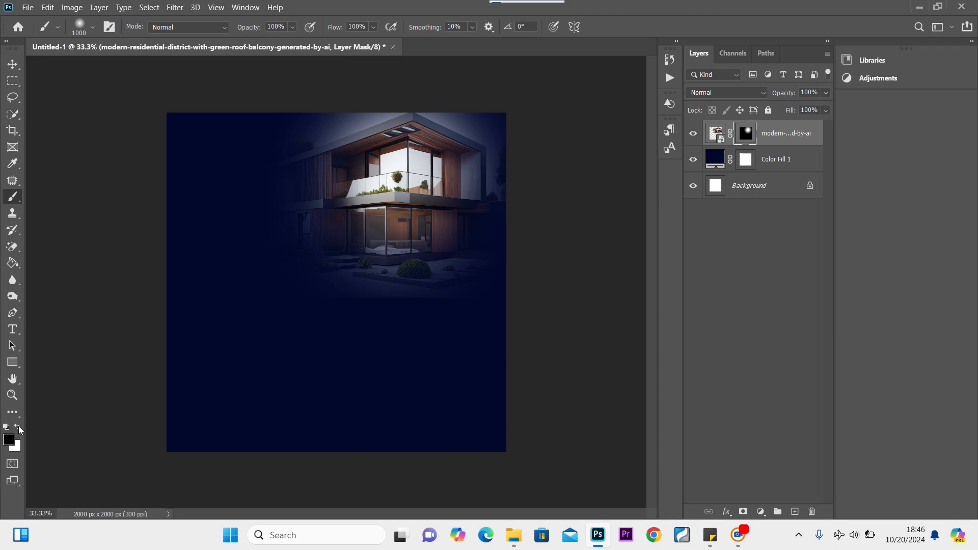
pyautogui.click(343, 350)
pyautogui.press(']')
pyautogui.press(']')
pyautogui.press(']')
pyautogui.press(']')
pyautogui.press(']')
pyautogui.press(']')
pyautogui.press(']')
pyautogui.press(']')
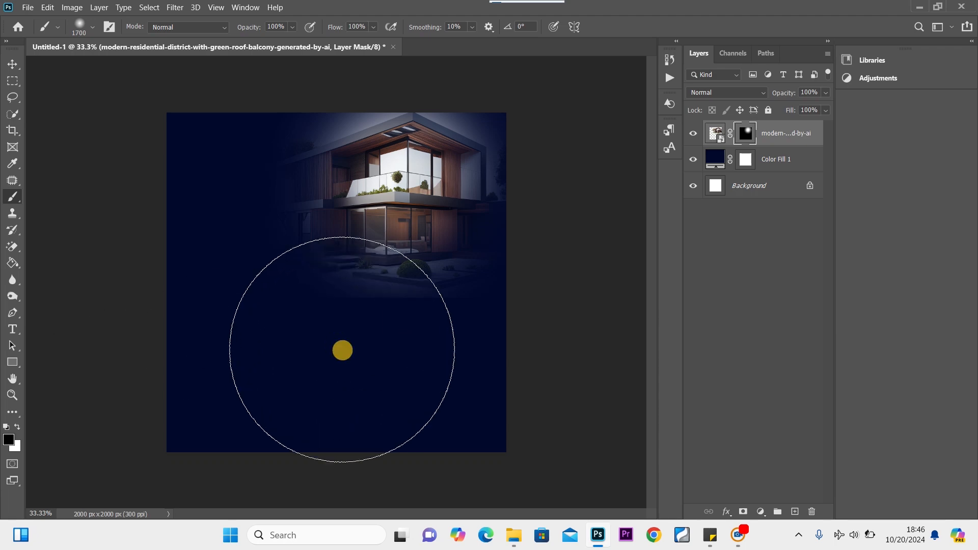
pyautogui.moveTo(287, 357)
pyautogui.mouseDown()
pyautogui.moveTo(468, 396)
pyautogui.moveTo(452, 392)
pyautogui.moveTo(371, 422)
pyautogui.moveTo(339, 405)
pyautogui.moveTo(431, 357)
pyautogui.moveTo(342, 379)
pyautogui.moveTo(381, 367)
pyautogui.moveTo(465, 369)
pyautogui.moveTo(399, 409)
pyautogui.moveTo(350, 411)
pyautogui.moveTo(254, 349)
pyautogui.moveTo(274, 396)
pyautogui.moveTo(244, 342)
pyautogui.moveTo(205, 300)
pyautogui.moveTo(183, 250)
pyautogui.moveTo(190, 323)
pyautogui.mouseUp()
pyautogui.click(12, 63)
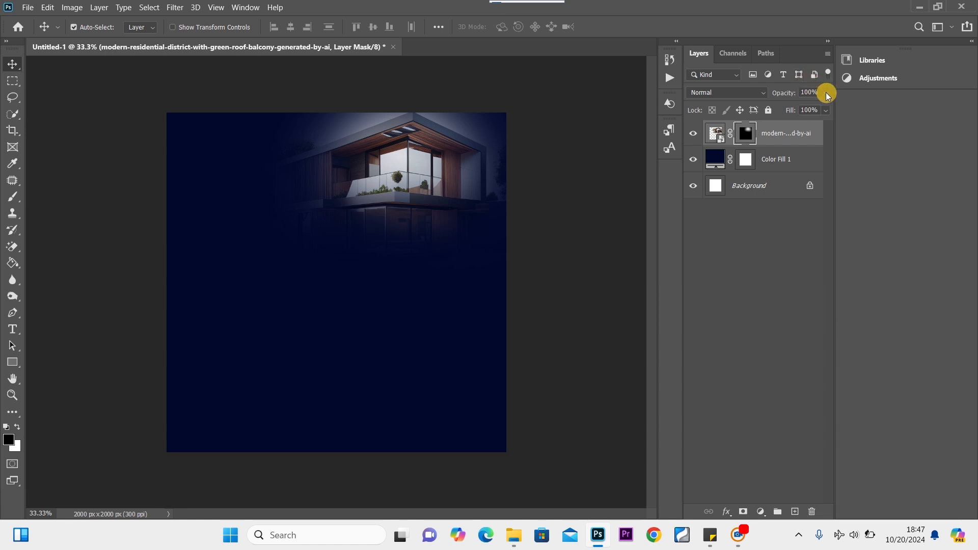
# Reduce the house layer's opacity to 82% and move the house slightly down on the canvas.
pyautogui.click(811, 106)
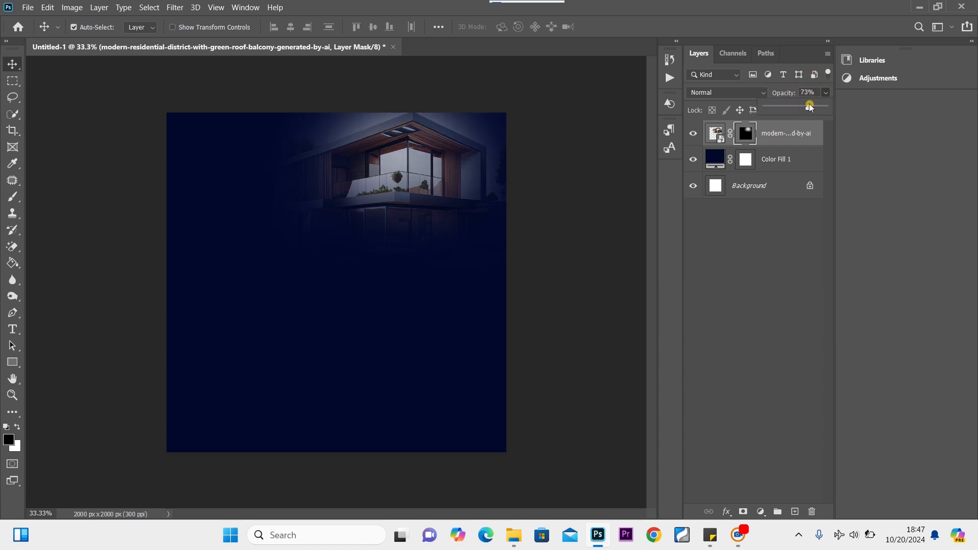
pyautogui.moveTo(810, 107); pyautogui.dragTo(815, 110)
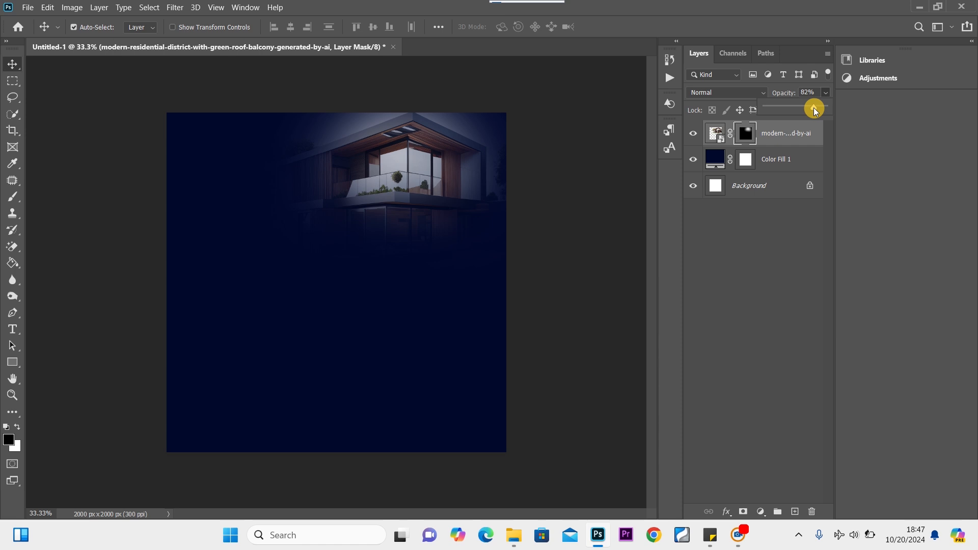
pyautogui.moveTo(415, 164)
pyautogui.mouseDown()
pyautogui.moveTo(408, 188)
pyautogui.moveTo(414, 179)
pyautogui.mouseUp()
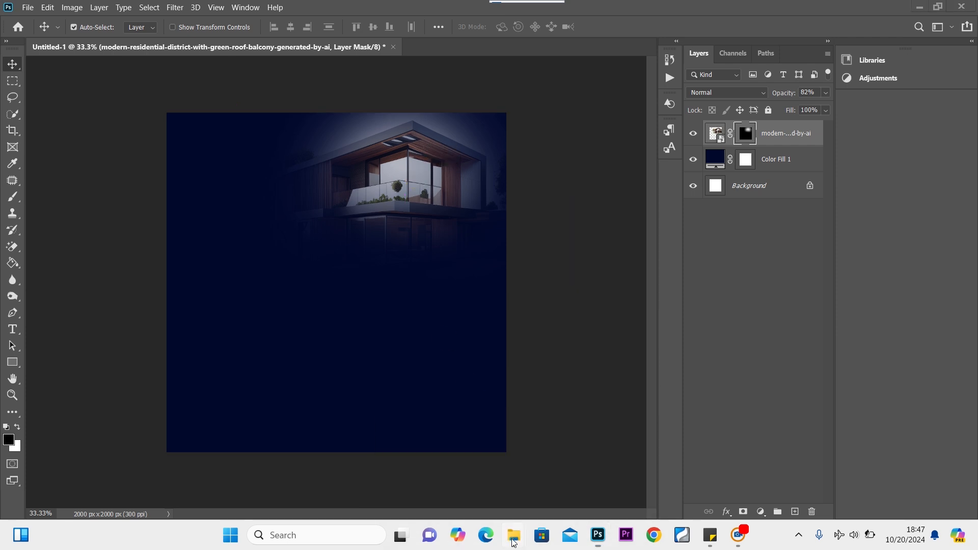
# Place the white wavy-lines background image from the real estate folder and scale it to about 81.74% to cover the whole canvas.
pyautogui.moveTo(515, 534)
pyautogui.click(592, 489)
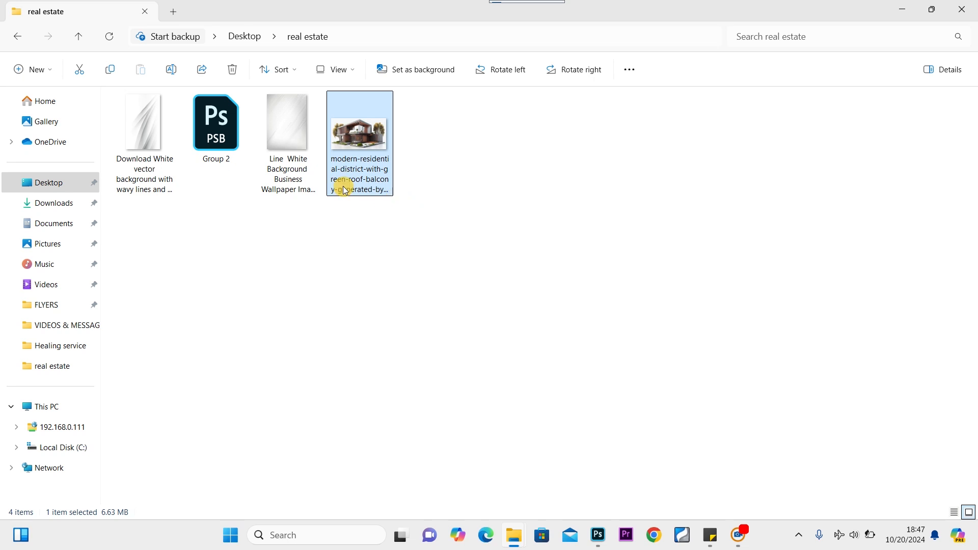
pyautogui.click(145, 118)
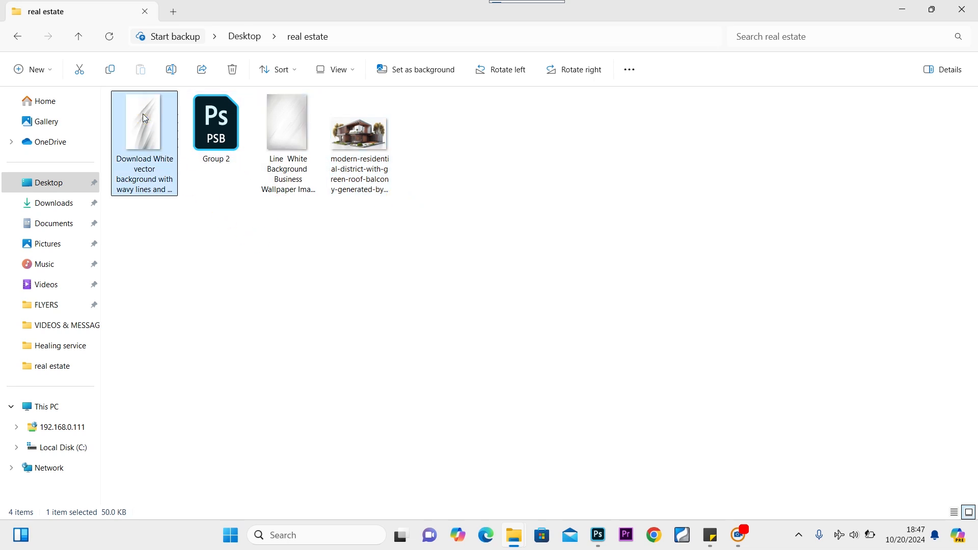
pyautogui.moveTo(144, 115); pyautogui.dragTo(350, 362)
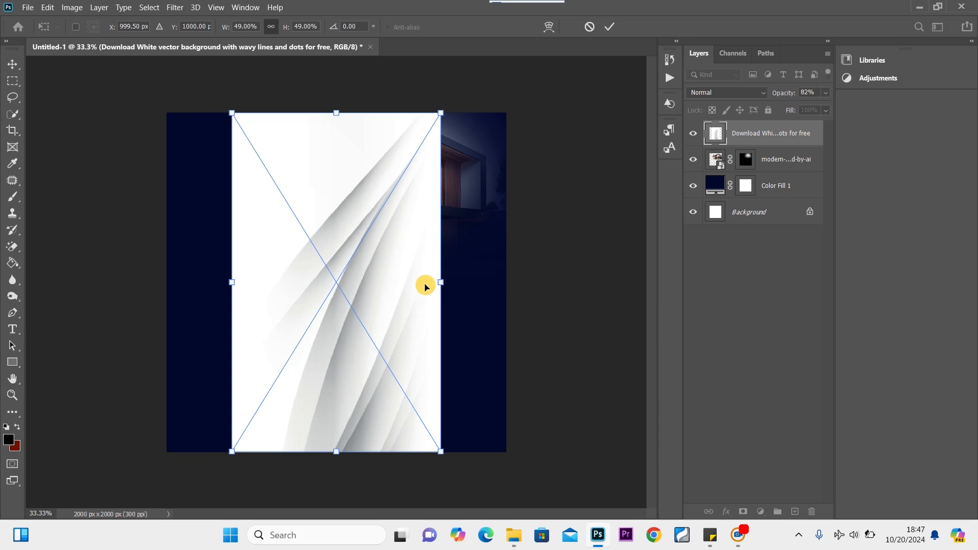
pyautogui.moveTo(442, 282); pyautogui.dragTo(506, 282)
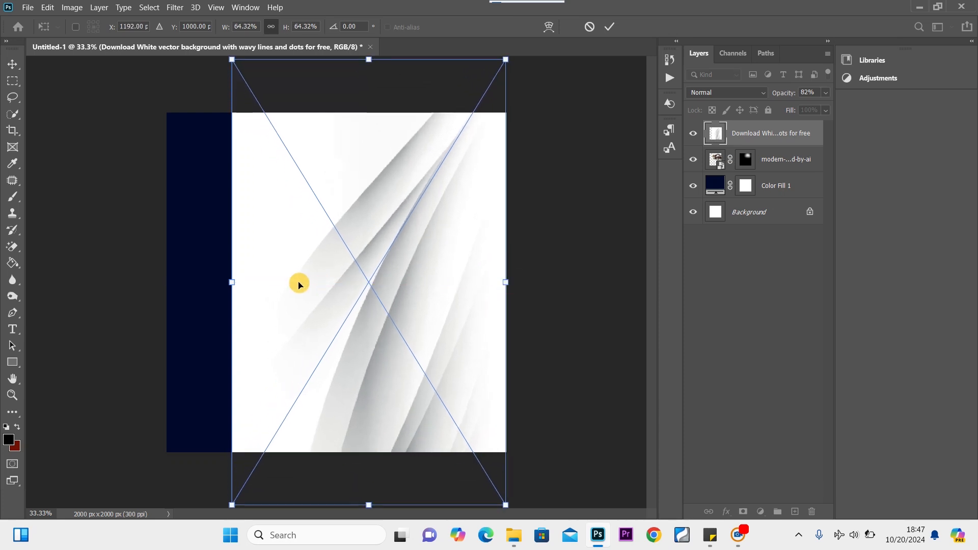
pyautogui.moveTo(232, 278); pyautogui.dragTo(158, 282)
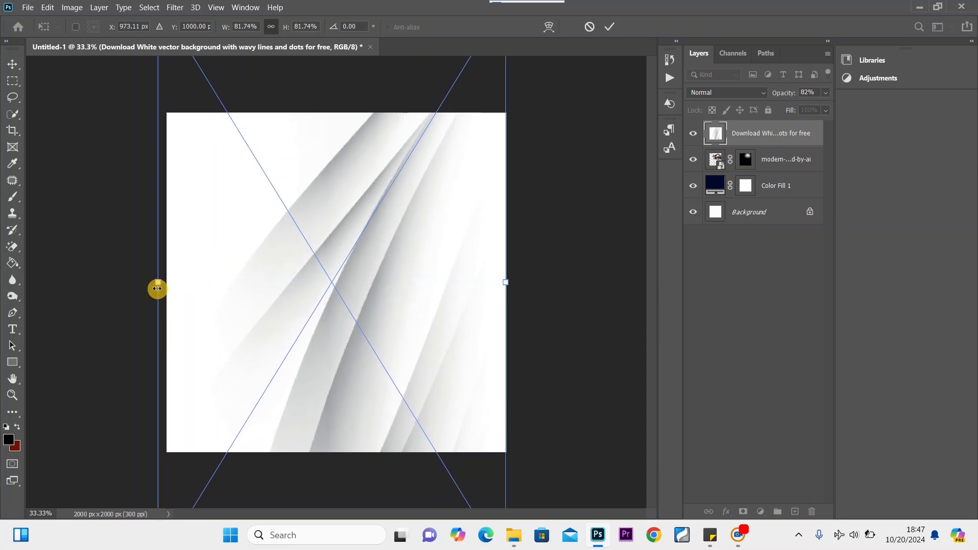
pyautogui.click(12, 64)
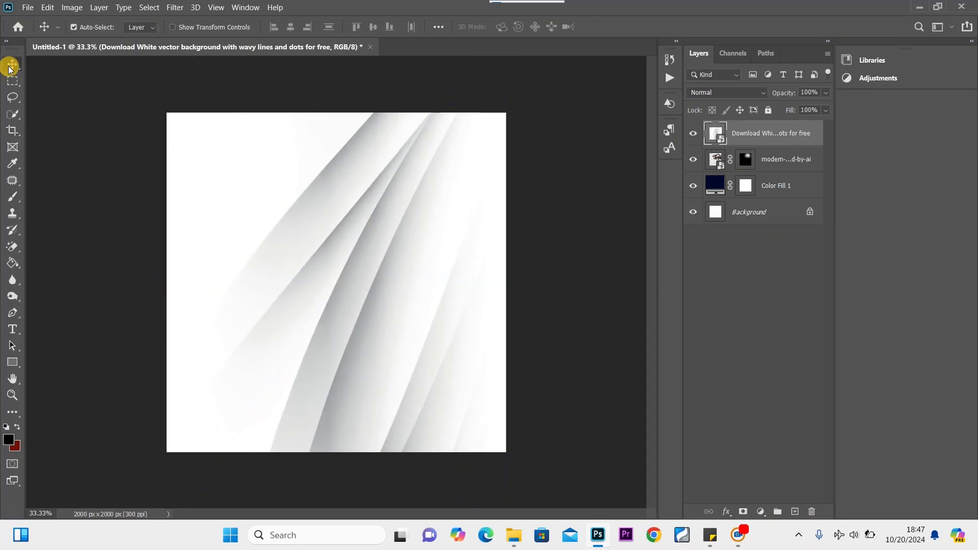
# Set the blend mode of the wavy-lines texture layer to Multiply.
pyautogui.click(739, 92)
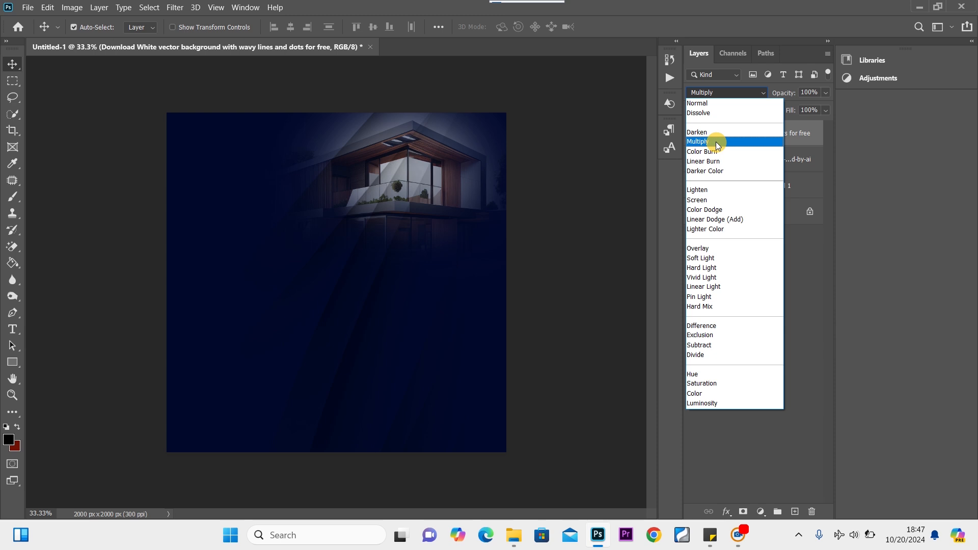
pyautogui.click(716, 142)
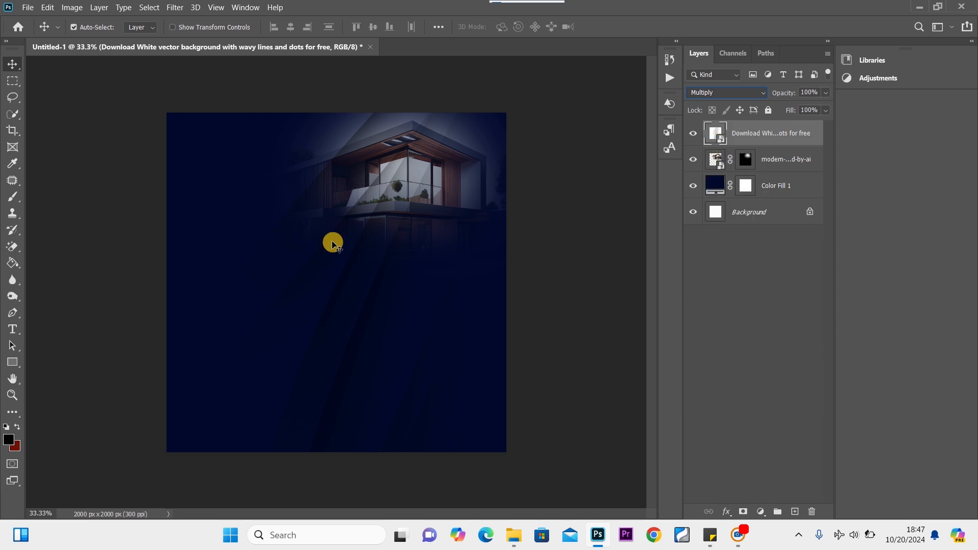
pyautogui.click(719, 92)
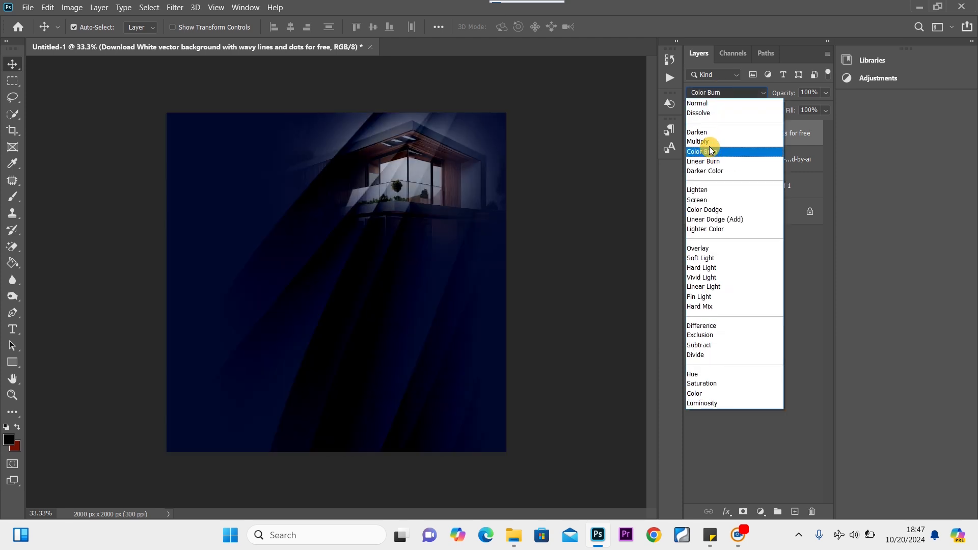
pyautogui.click(710, 143)
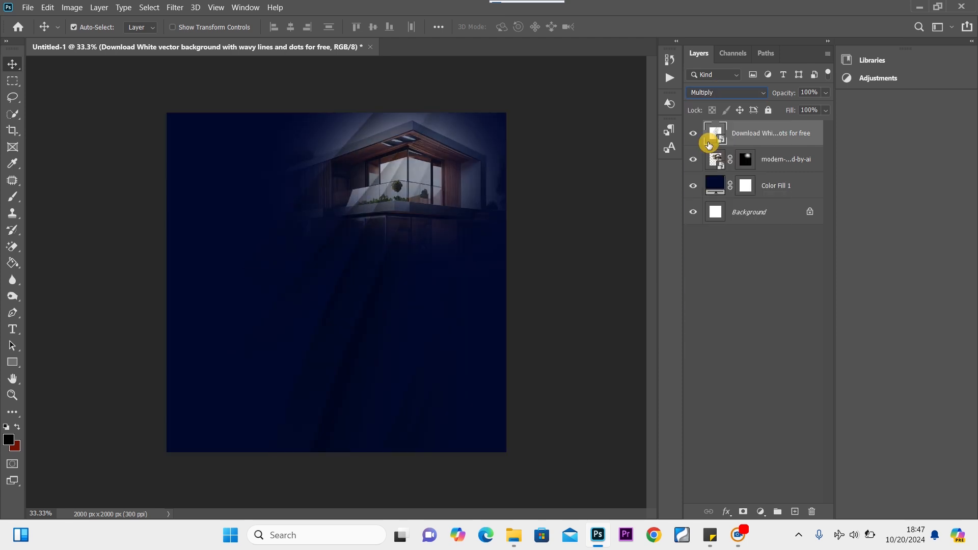
# Place the Line White Background image from the real estate folder, scale it to 133.33% to cover the canvas, and blend it with Multiply.
pyautogui.moveTo(512, 535)
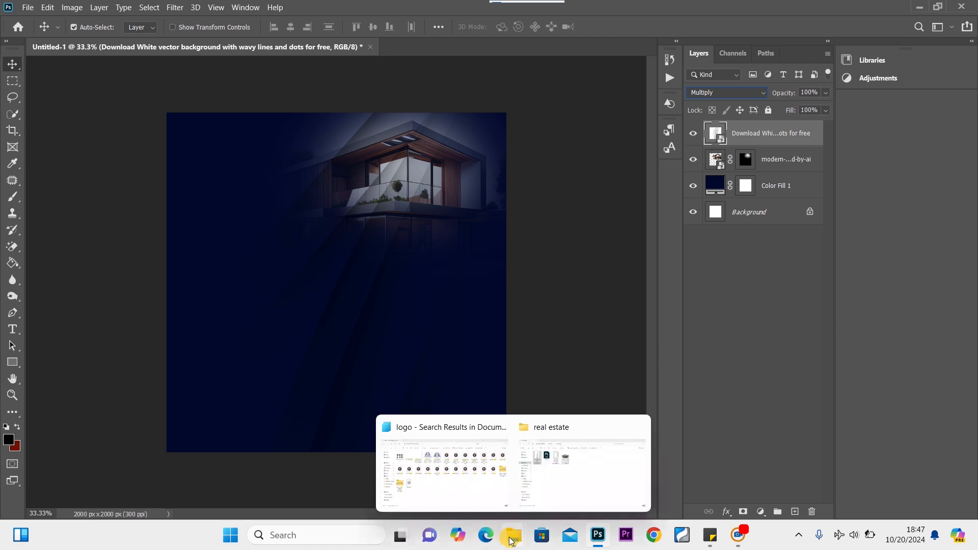
pyautogui.click(581, 489)
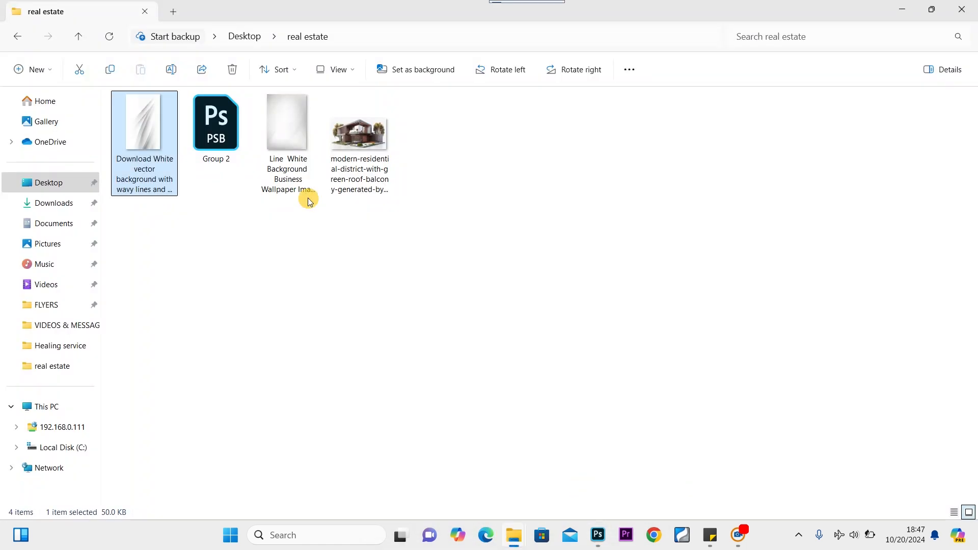
pyautogui.click(283, 142)
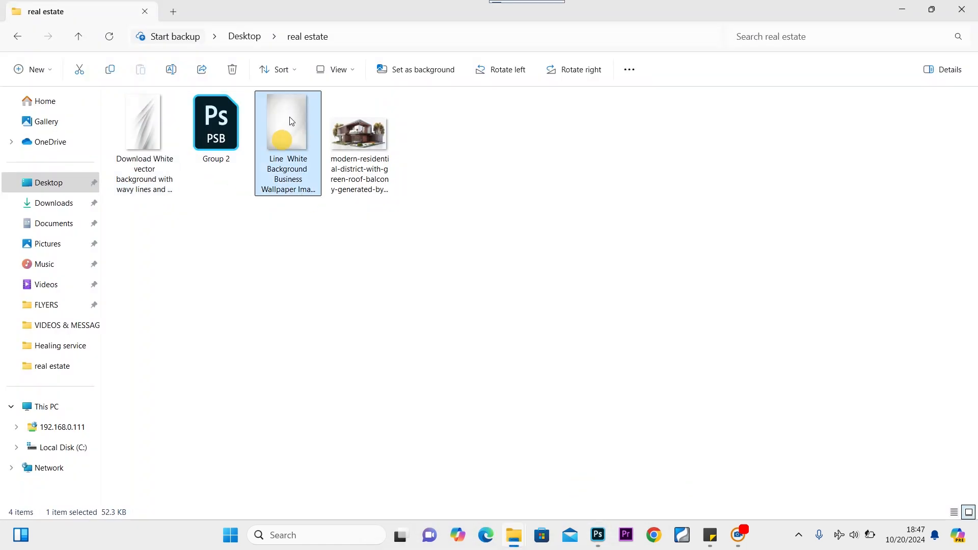
pyautogui.moveTo(291, 120); pyautogui.dragTo(347, 343)
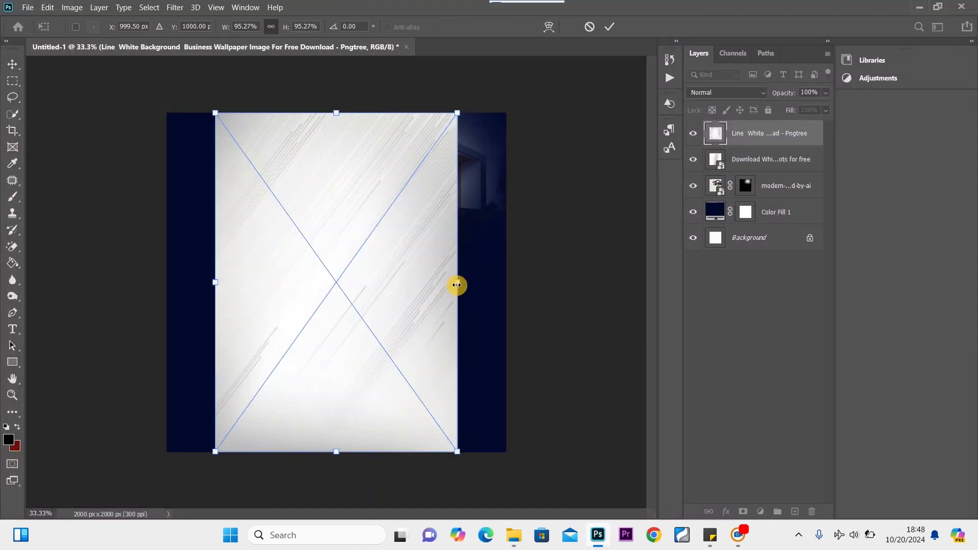
pyautogui.moveTo(457, 285); pyautogui.dragTo(505, 283)
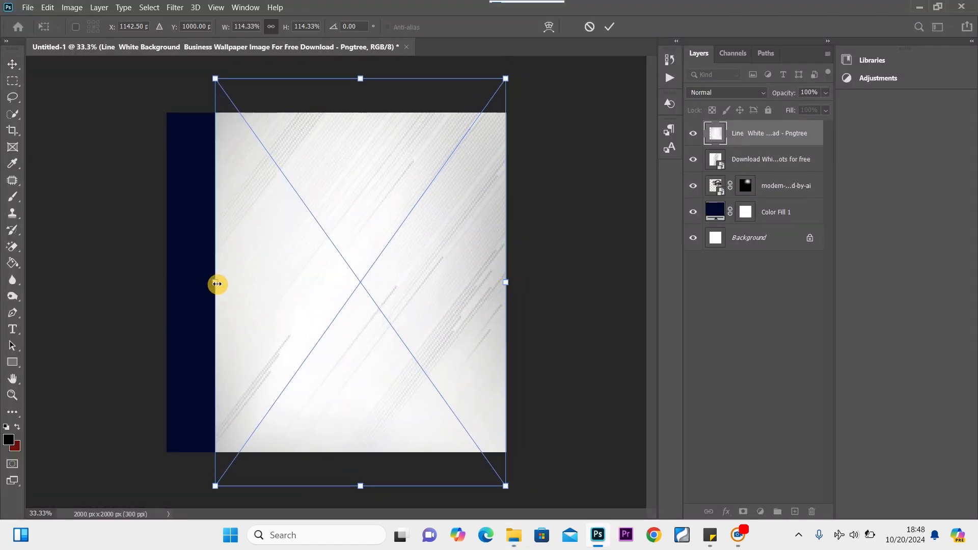
pyautogui.moveTo(217, 284); pyautogui.dragTo(164, 284)
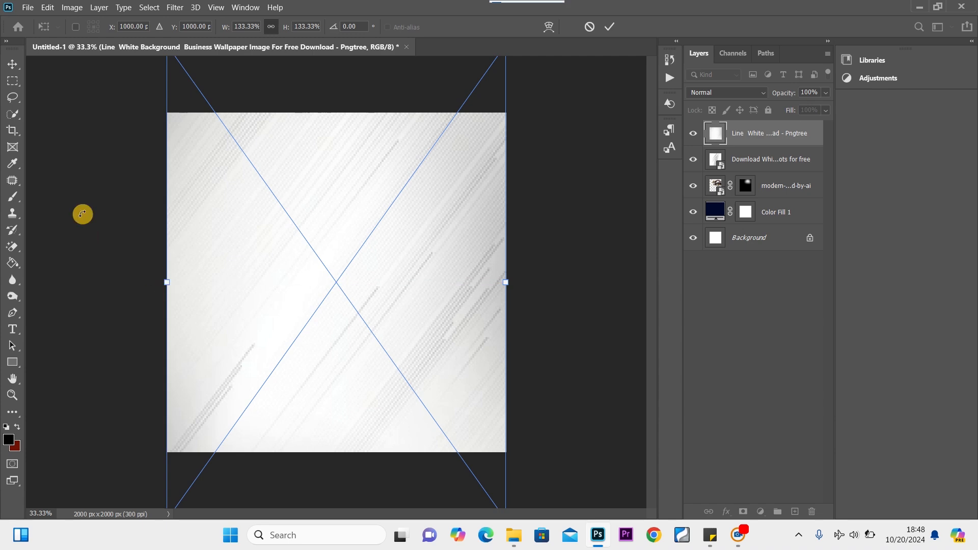
pyautogui.click(12, 64)
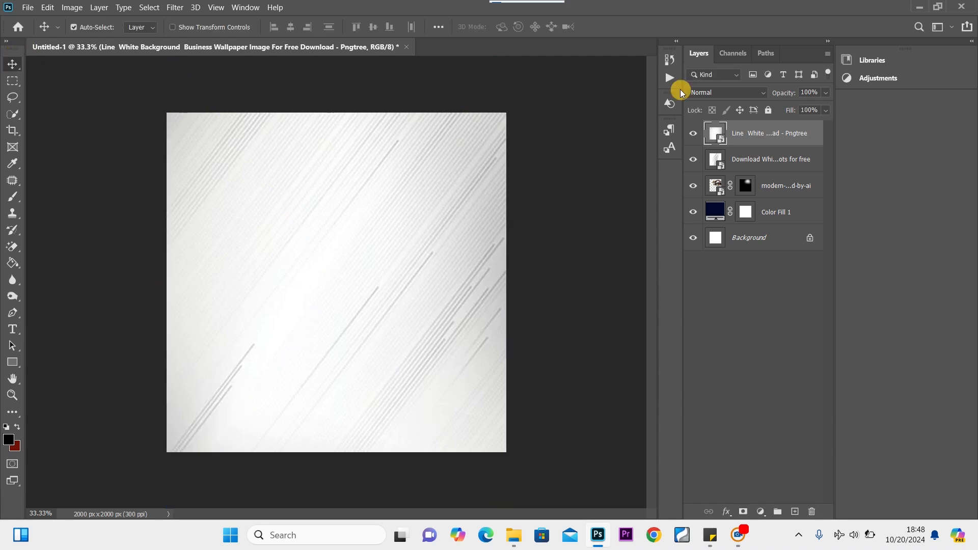
pyautogui.click(753, 97)
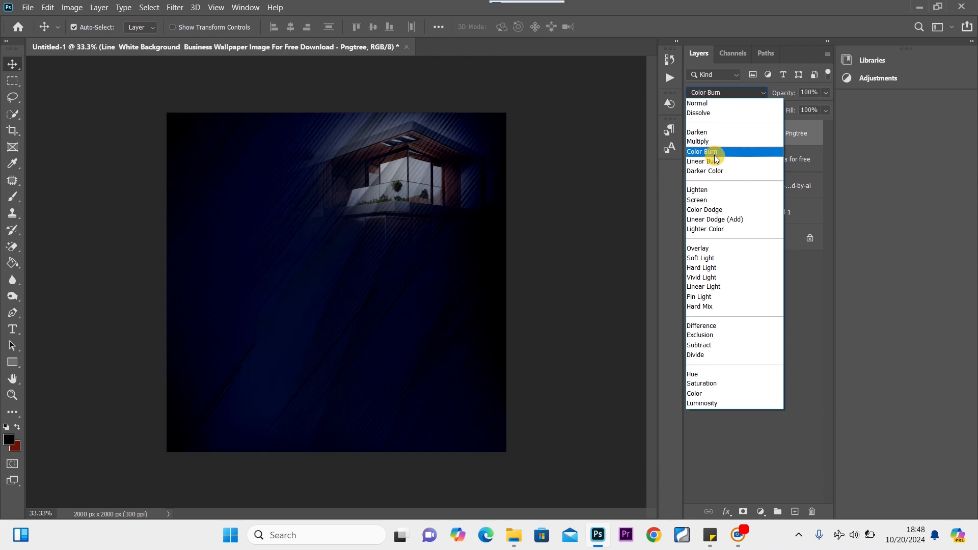
pyautogui.click(716, 145)
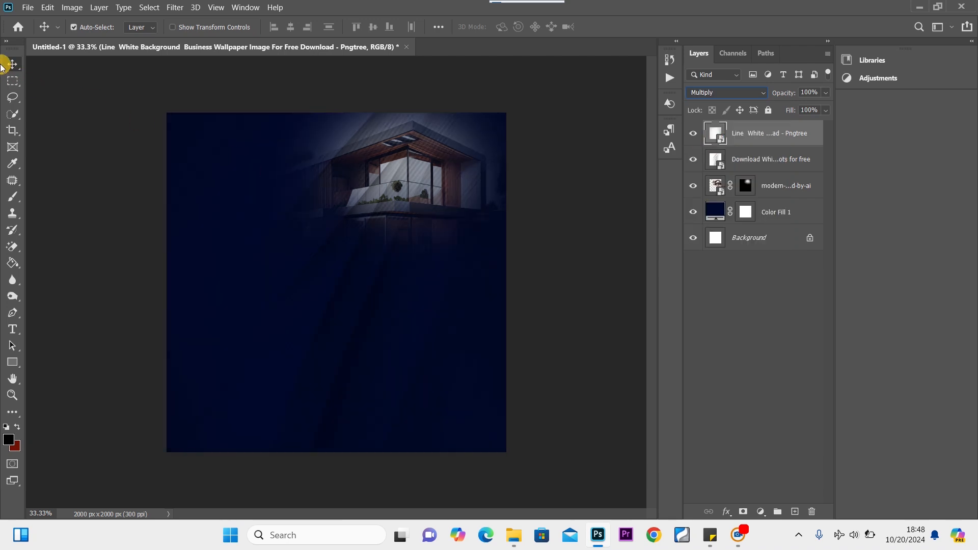
# Raise the brightness of the navy Color Fill 1 layer slightly to 18% (#01092f).
pyautogui.click(721, 214)
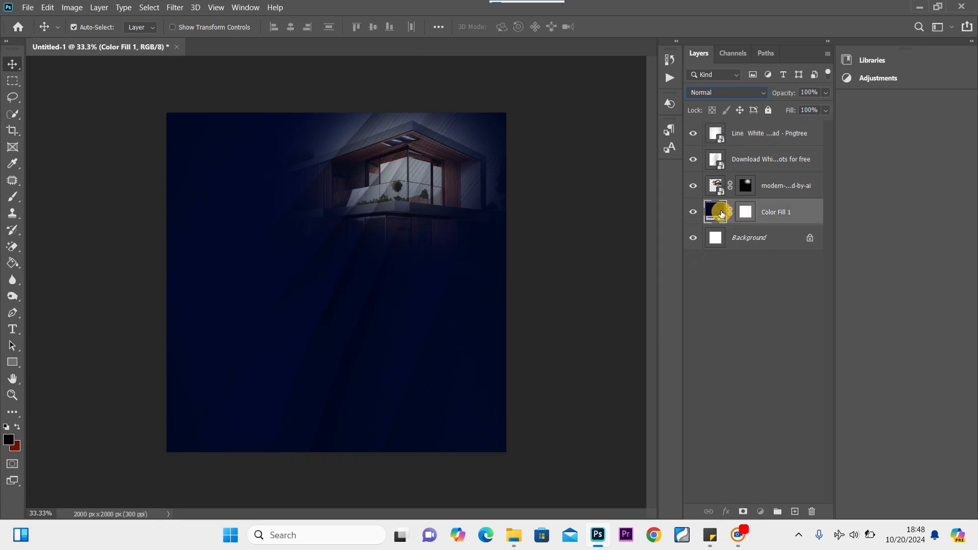
pyautogui.doubleClick(721, 214)
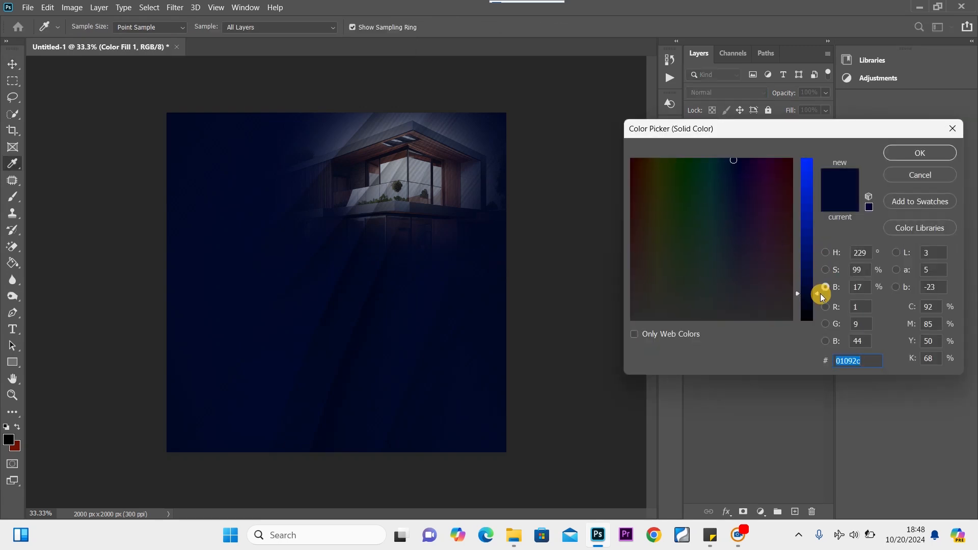
pyautogui.moveTo(818, 293); pyautogui.dragTo(816, 292)
pyautogui.click(914, 153)
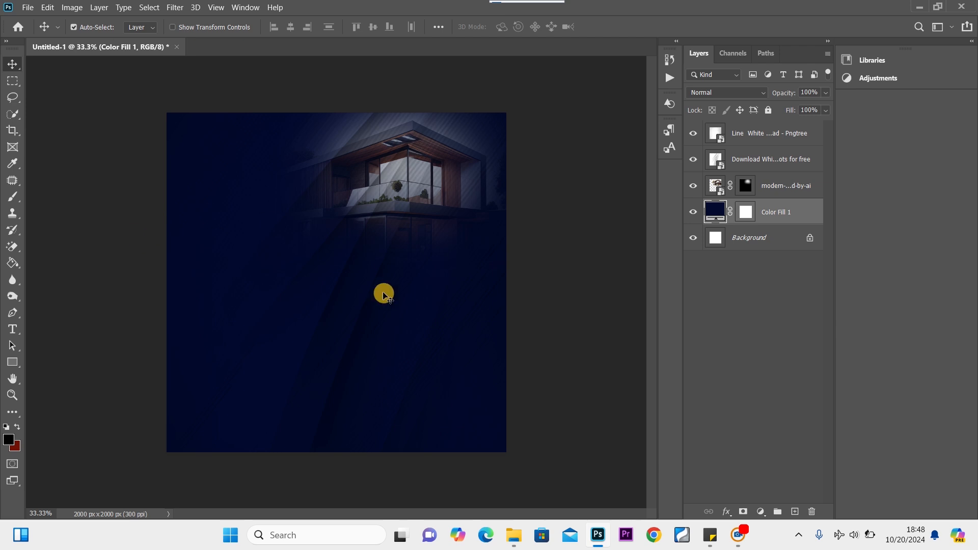
# Place the Group 2 PSB of the man in a tie, scale it to 240.54%, and position him in the canvas's lower-right corner.
pyautogui.moveTo(522, 535)
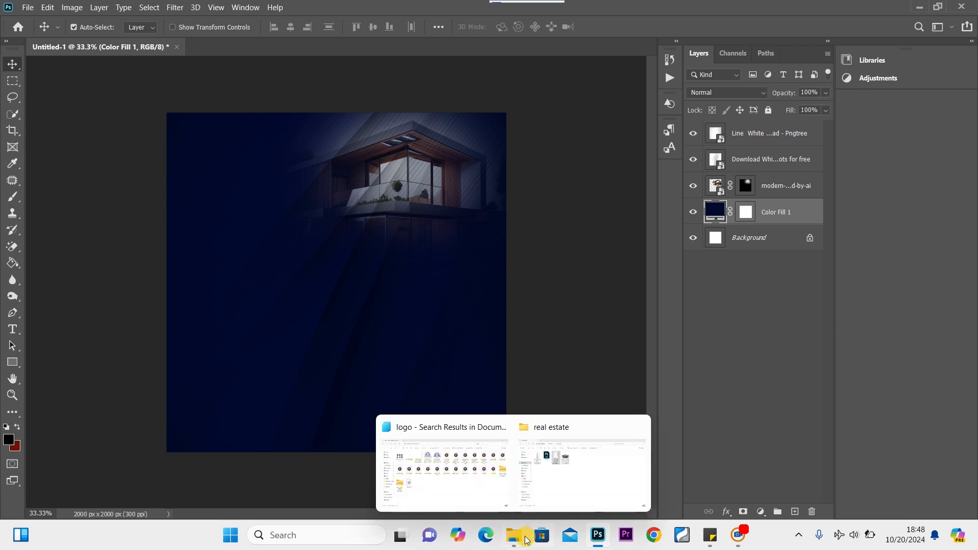
pyautogui.click(585, 471)
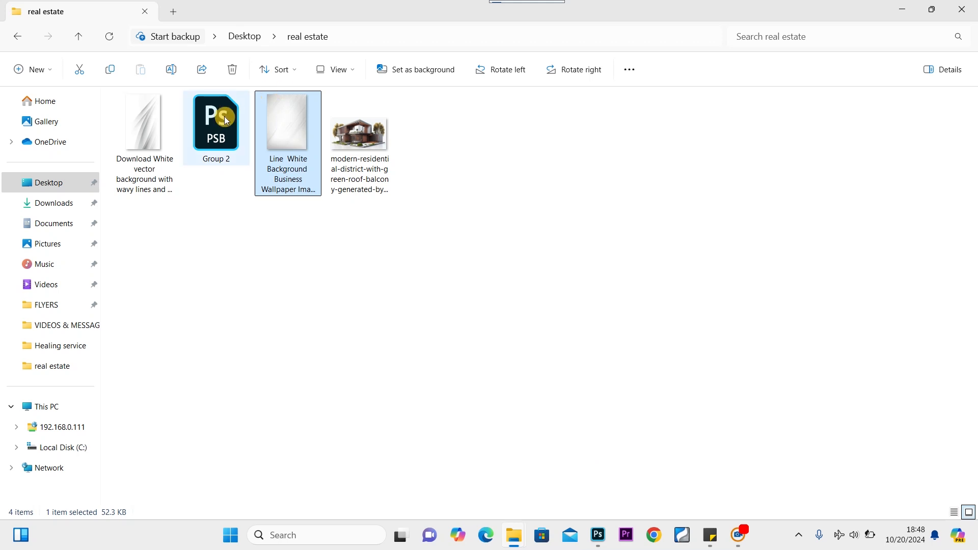
pyautogui.moveTo(224, 116); pyautogui.dragTo(494, 324)
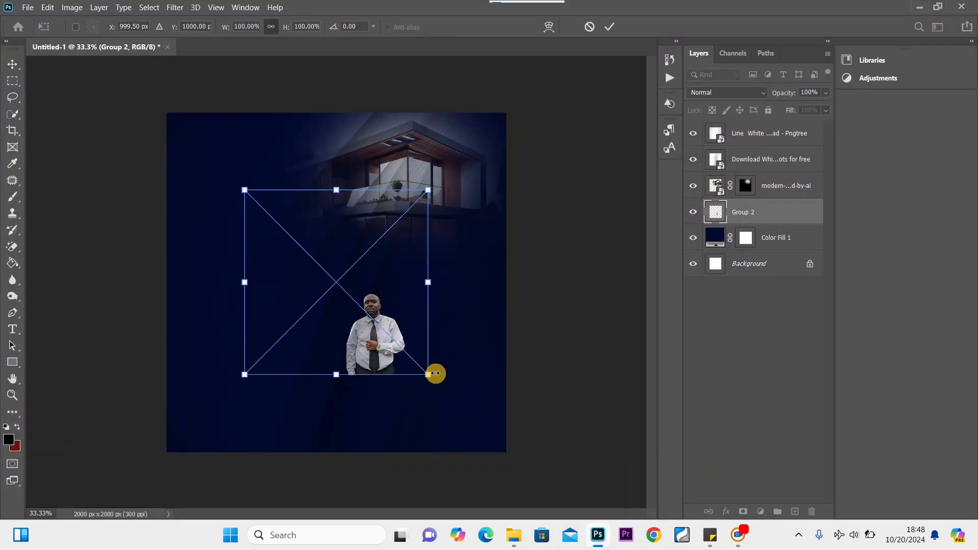
pyautogui.moveTo(431, 378); pyautogui.dragTo(560, 505)
pyautogui.moveTo(476, 415); pyautogui.dragTo(460, 351)
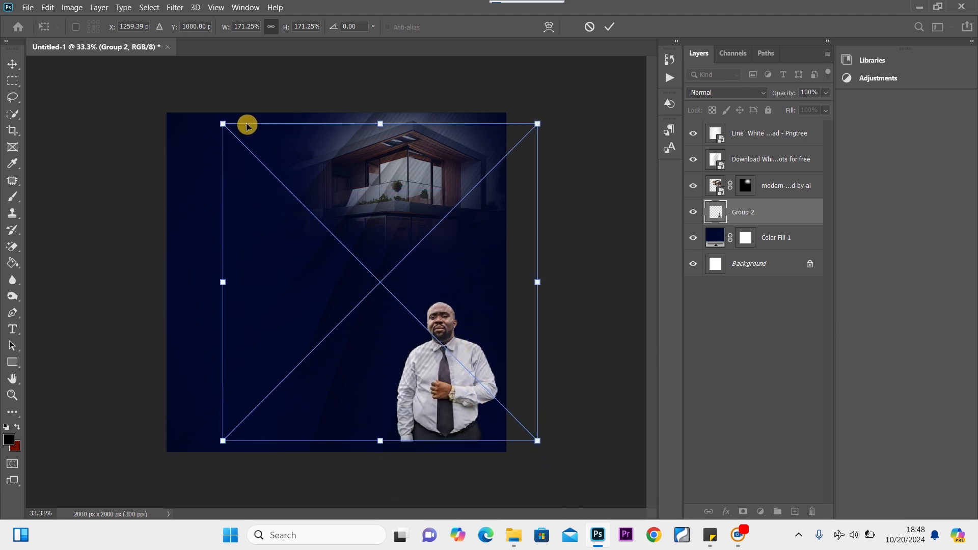
pyautogui.moveTo(224, 124); pyautogui.dragTo(77, 17)
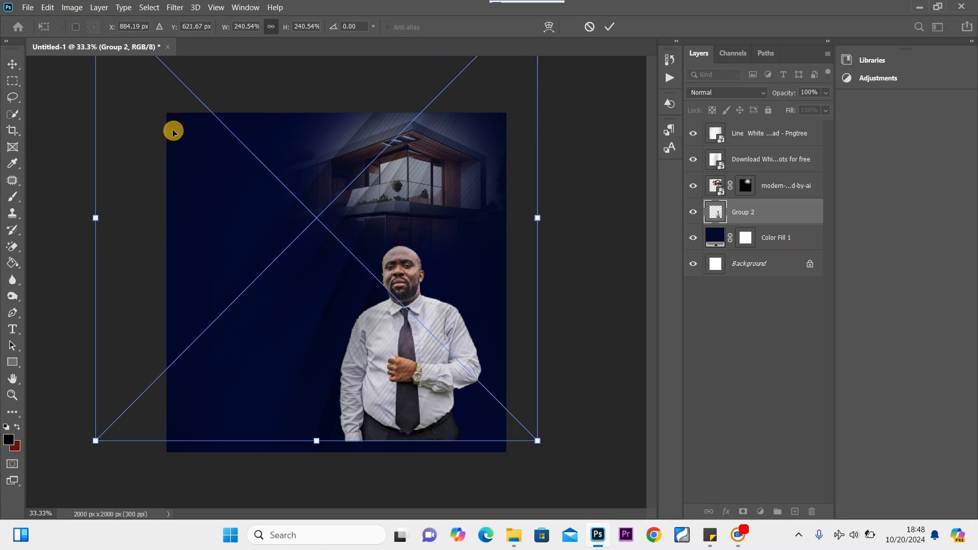
pyautogui.moveTo(438, 379); pyautogui.dragTo(471, 418)
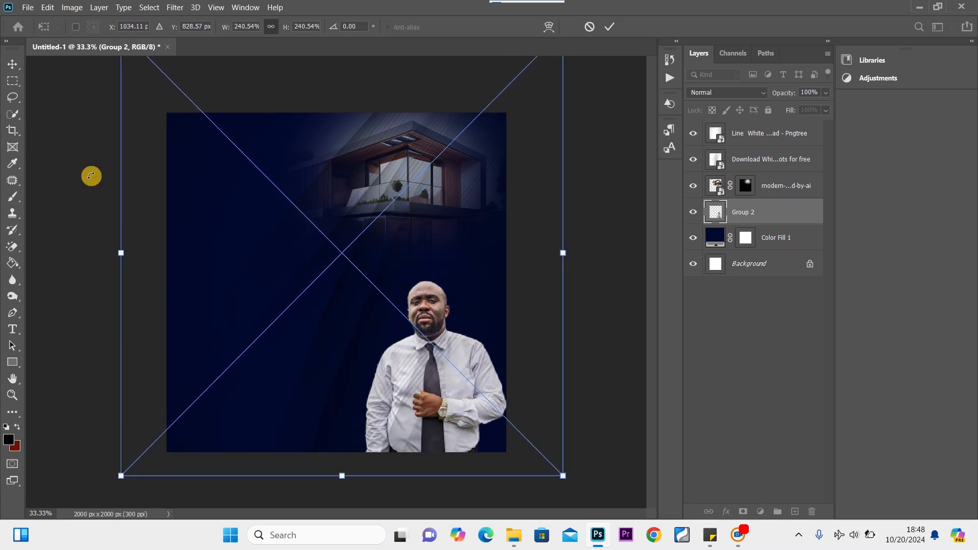
pyautogui.click(15, 65)
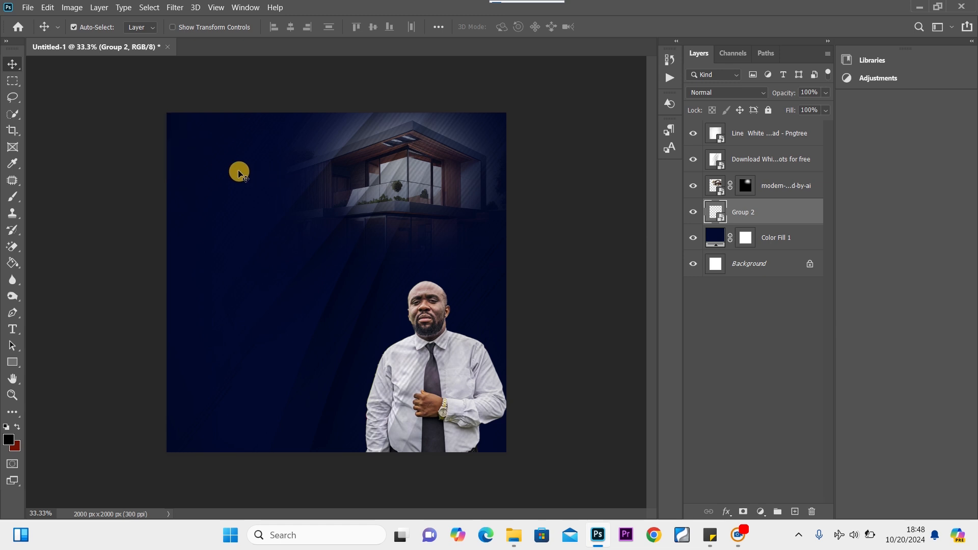
# Change the Color Fill 1 background to a muted dark purple, #20182f, with saturation reduced to 49%.
pyautogui.click(233, 170)
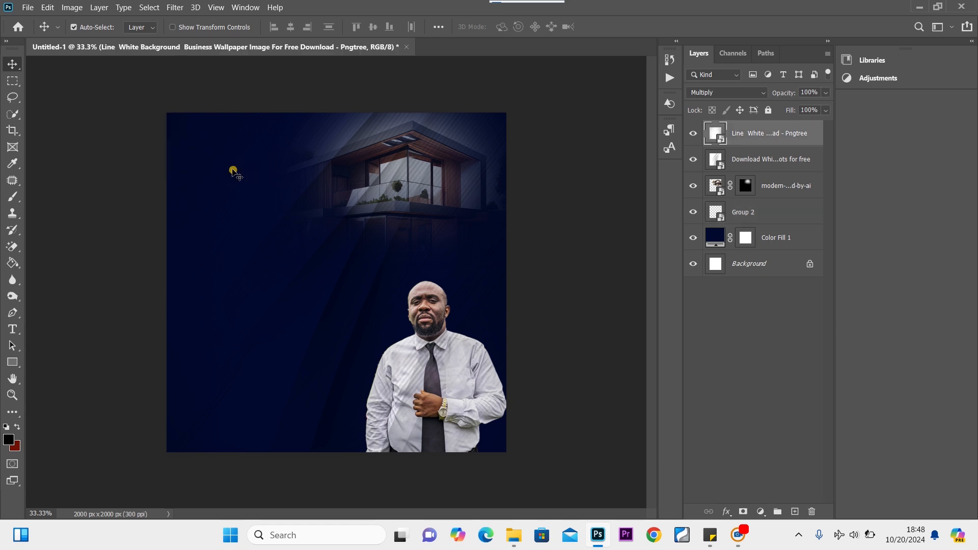
pyautogui.doubleClick(718, 237)
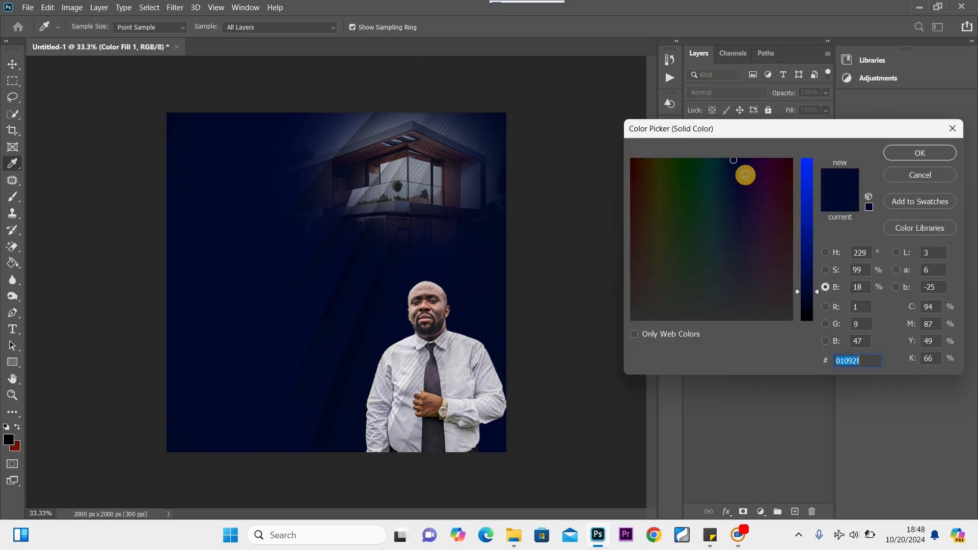
pyautogui.moveTo(748, 165); pyautogui.dragTo(748, 162)
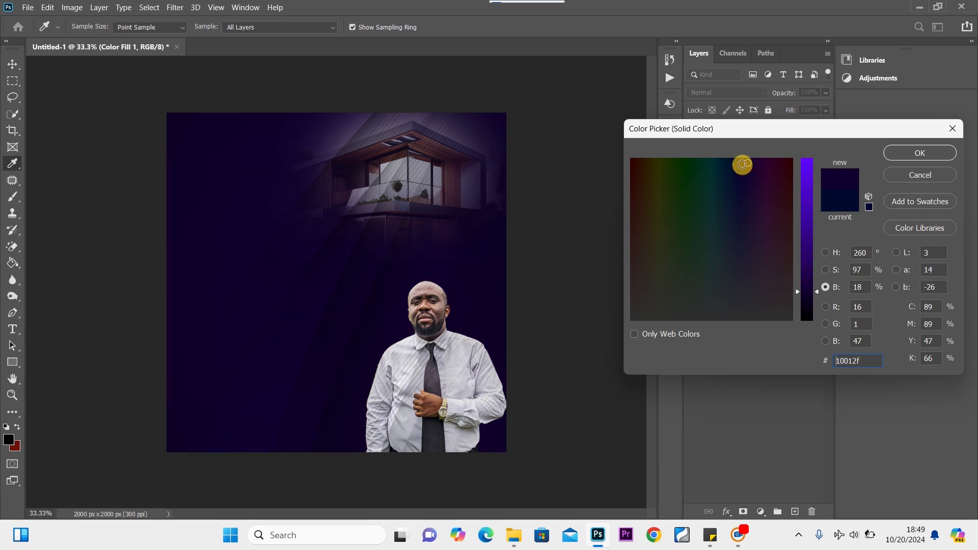
pyautogui.click(744, 164)
pyautogui.moveTo(743, 165); pyautogui.dragTo(748, 202)
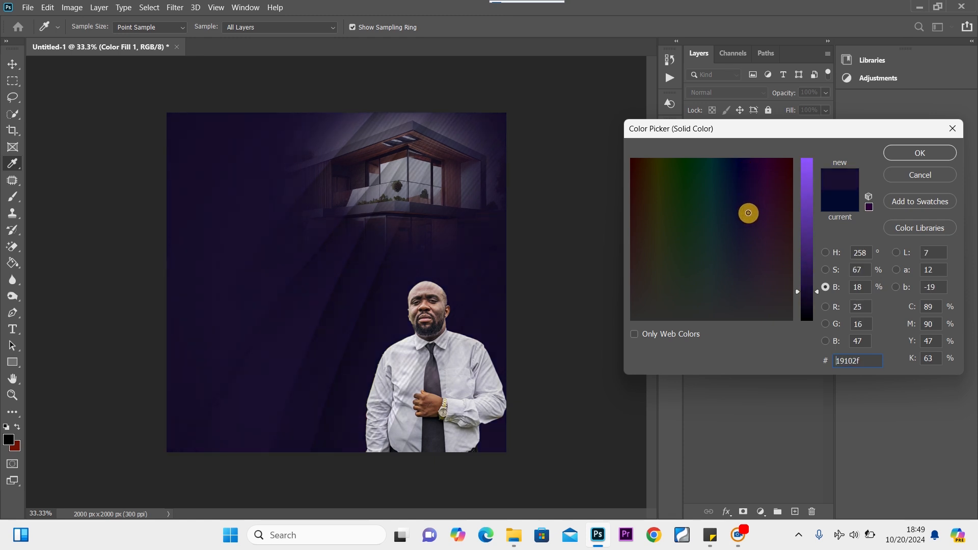
pyautogui.click(826, 270)
pyautogui.moveTo(817, 215); pyautogui.dragTo(819, 256)
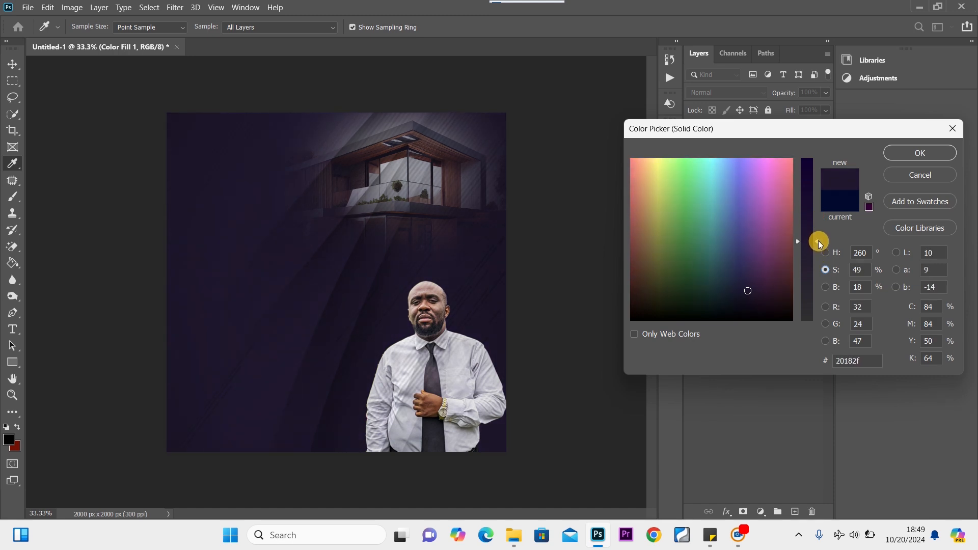
pyautogui.click(924, 154)
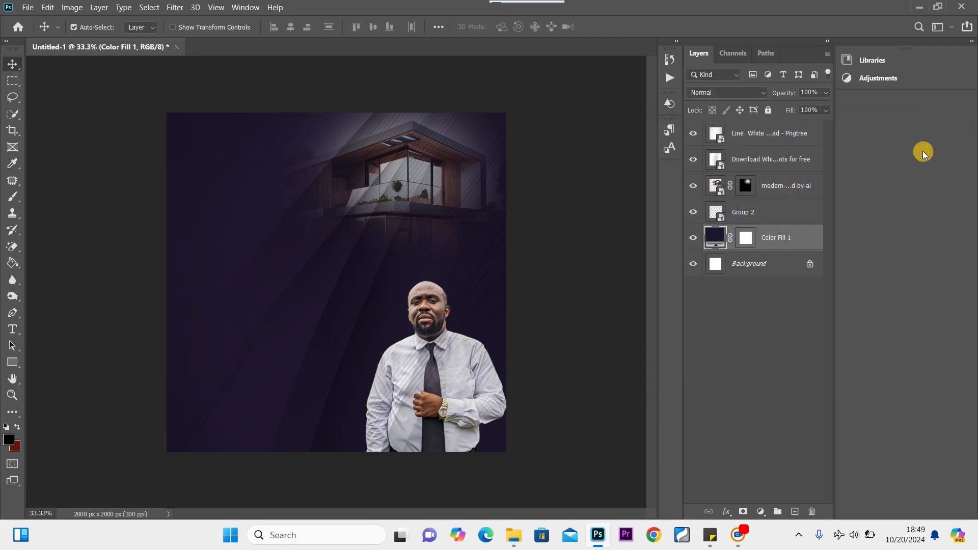
# Compare the design with and without the diagonal-line texture layer, and add a white layer mask to that layer.
pyautogui.click(426, 141)
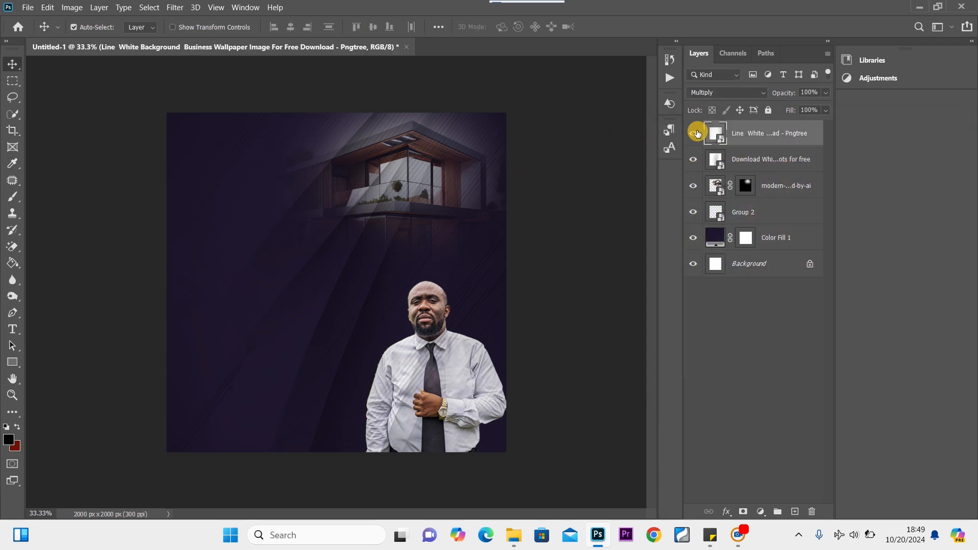
pyautogui.click(698, 134)
pyautogui.click(698, 134)
pyautogui.click(745, 512)
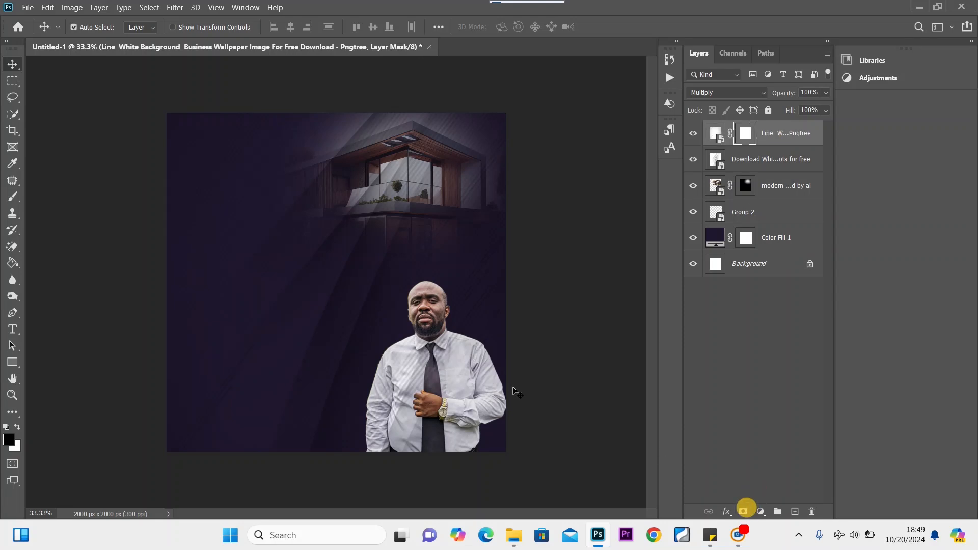
# Paint black over the house on the diagonal-line layer's mask with a soft 1100 px brush to hide the lines there.
pyautogui.click(7, 204)
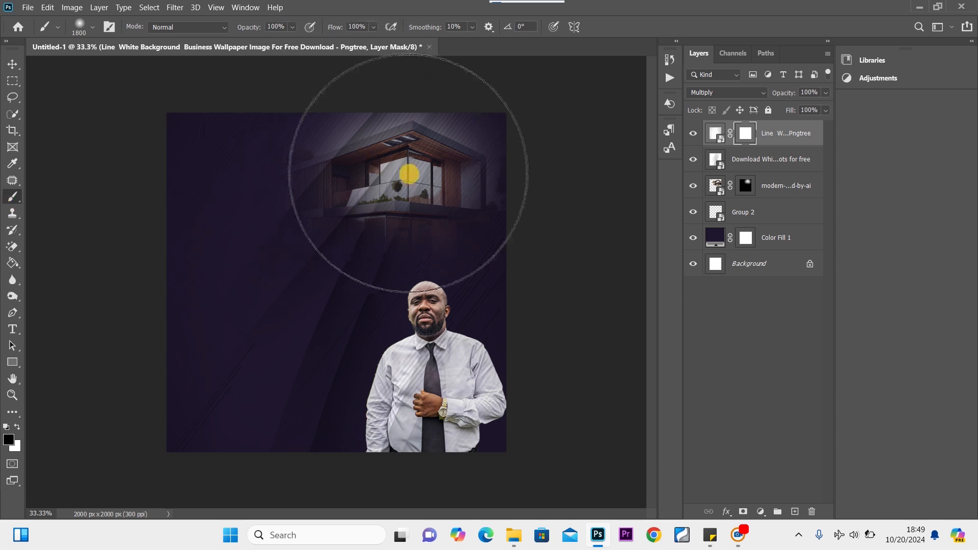
pyautogui.press('[')
pyautogui.press('[')
pyautogui.press('[')
pyautogui.press('[')
pyautogui.press('[')
pyautogui.press('[')
pyautogui.press('[')
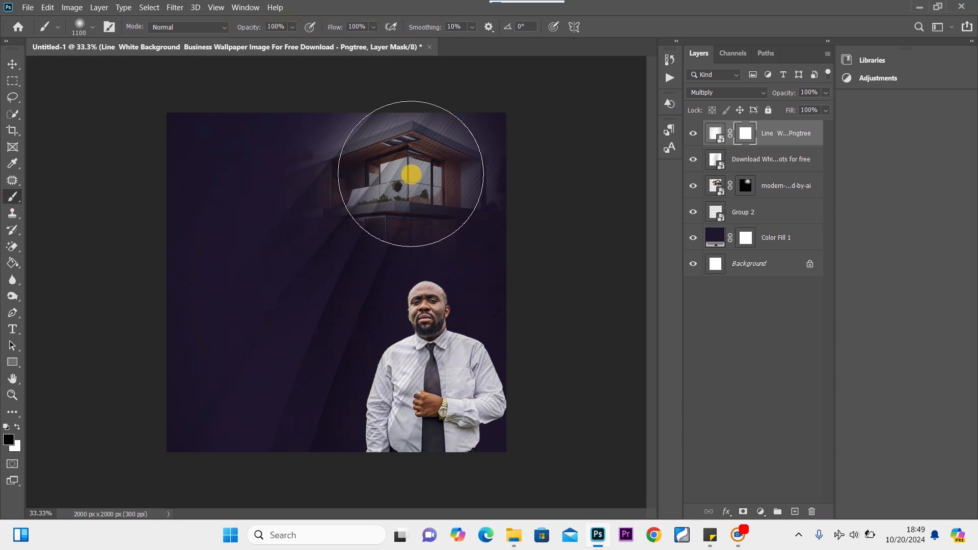
pyautogui.moveTo(415, 164)
pyautogui.mouseDown()
pyautogui.moveTo(399, 188)
pyautogui.moveTo(399, 168)
pyautogui.mouseUp()
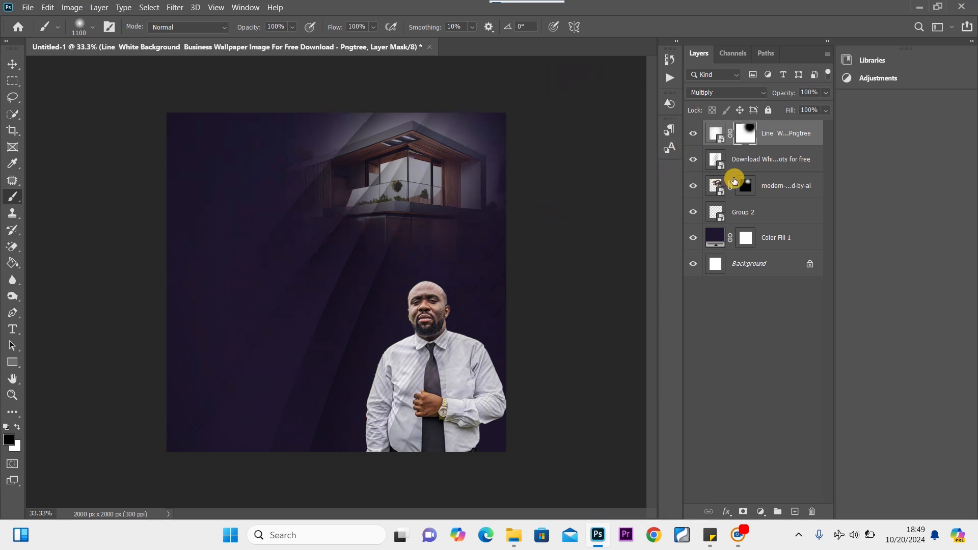
# Enlarge the wavy-line texture layer to 96.40%, extending it past the canvas's left edge.
pyautogui.click(694, 160)
pyautogui.click(767, 163)
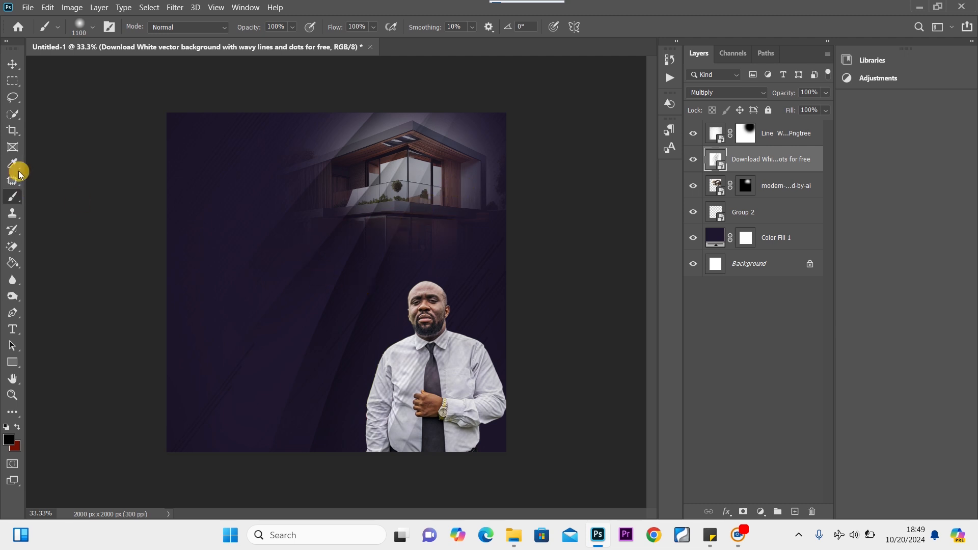
pyautogui.click(10, 66)
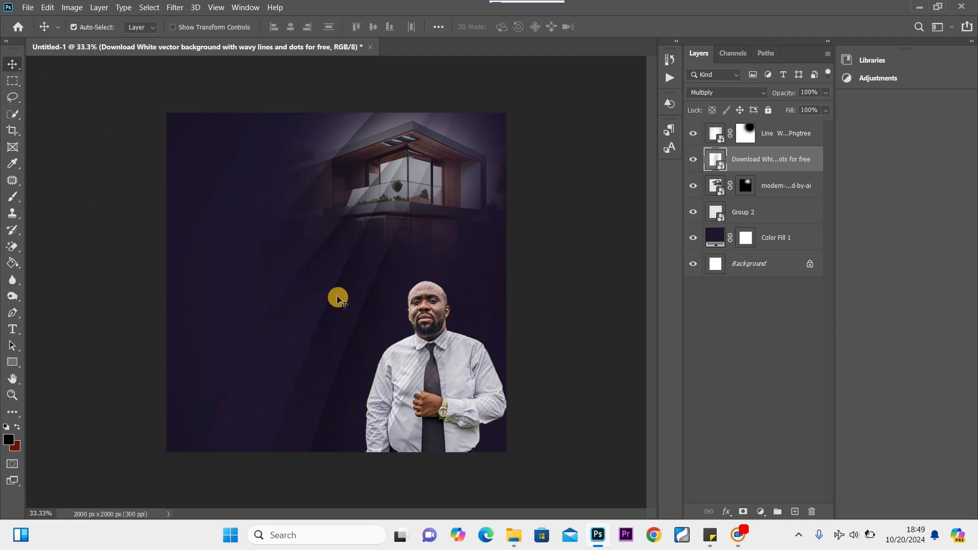
pyautogui.moveTo(339, 296)
pyautogui.mouseDown()
pyautogui.moveTo(304, 299)
pyautogui.moveTo(339, 305)
pyautogui.mouseUp()
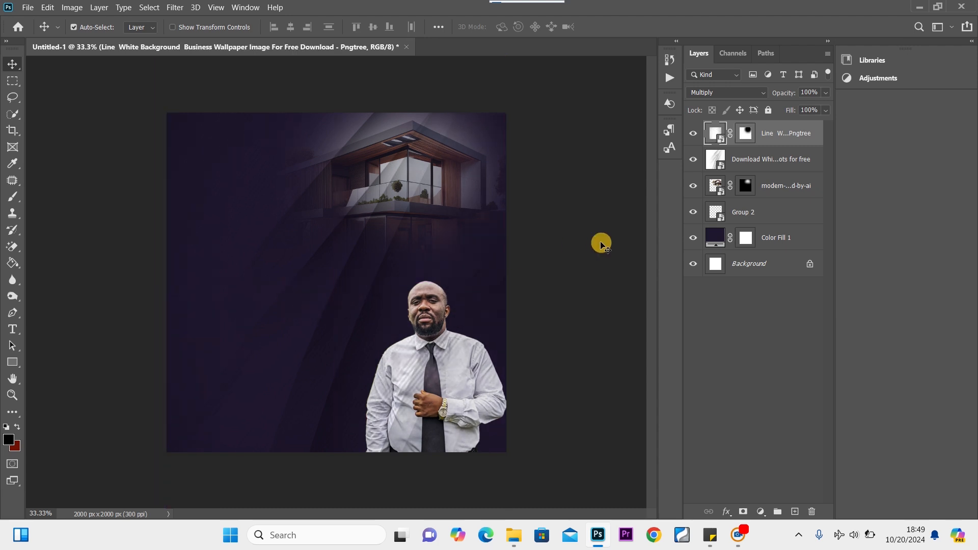
pyautogui.click(770, 165)
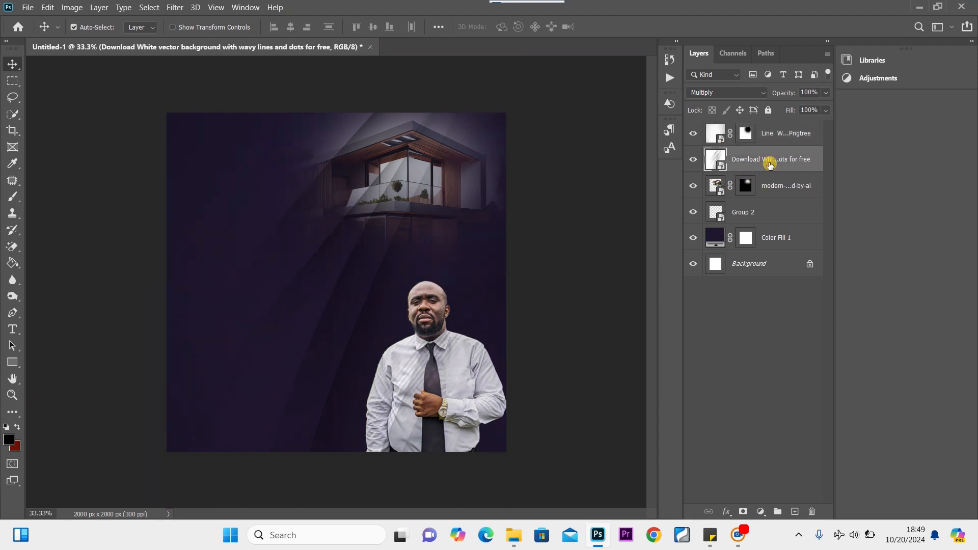
pyautogui.hotkey('ctrl', 't')
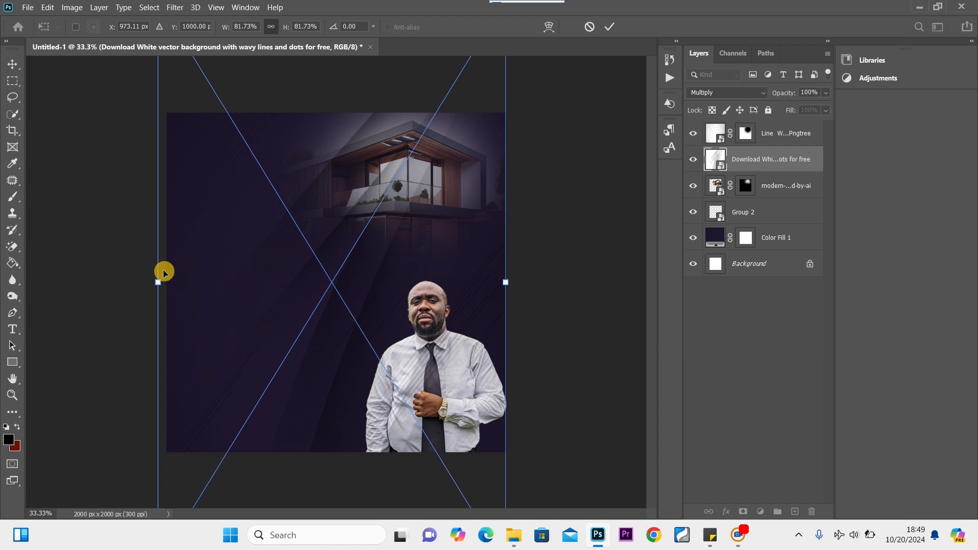
pyautogui.moveTo(159, 280); pyautogui.dragTo(95, 281)
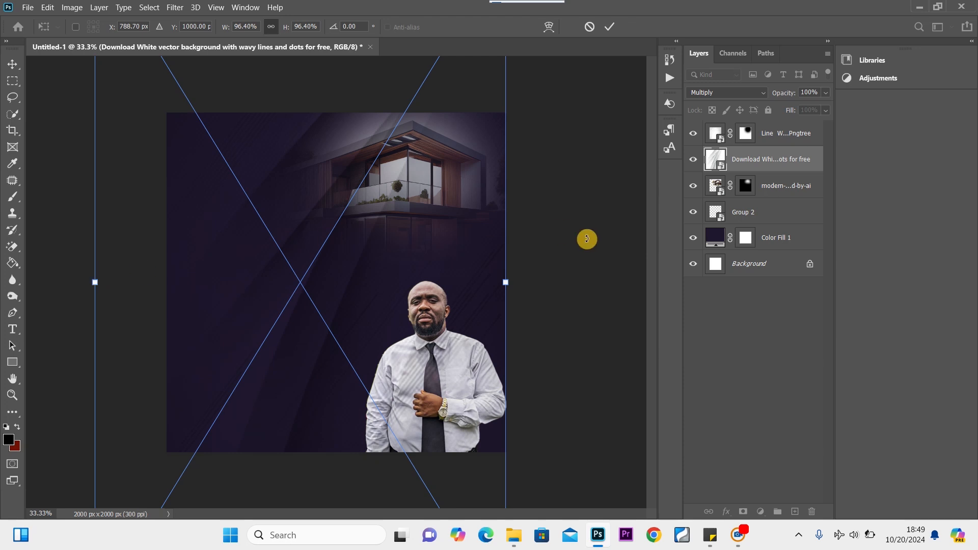
pyautogui.click(756, 154)
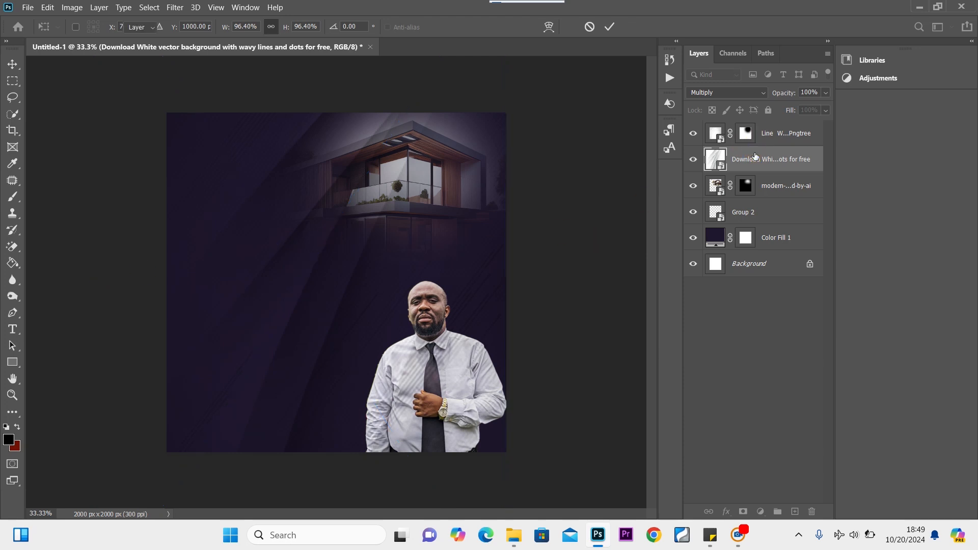
# Add a layer mask to the wavy-line texture and paint black over the house with the soft 1100 px brush.
pyautogui.click(744, 512)
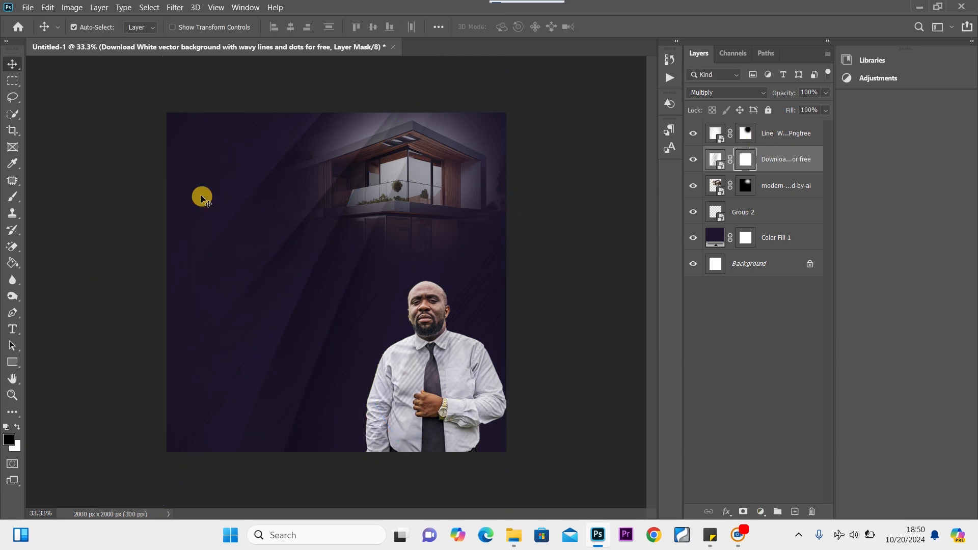
pyautogui.click(12, 206)
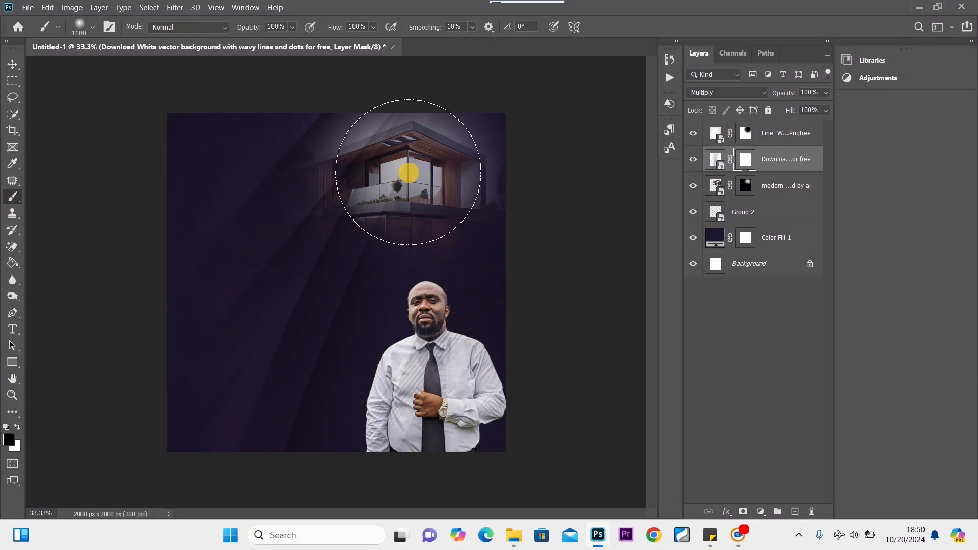
pyautogui.moveTo(393, 164)
pyautogui.mouseDown()
pyautogui.moveTo(402, 168)
pyautogui.moveTo(359, 212)
pyautogui.mouseUp()
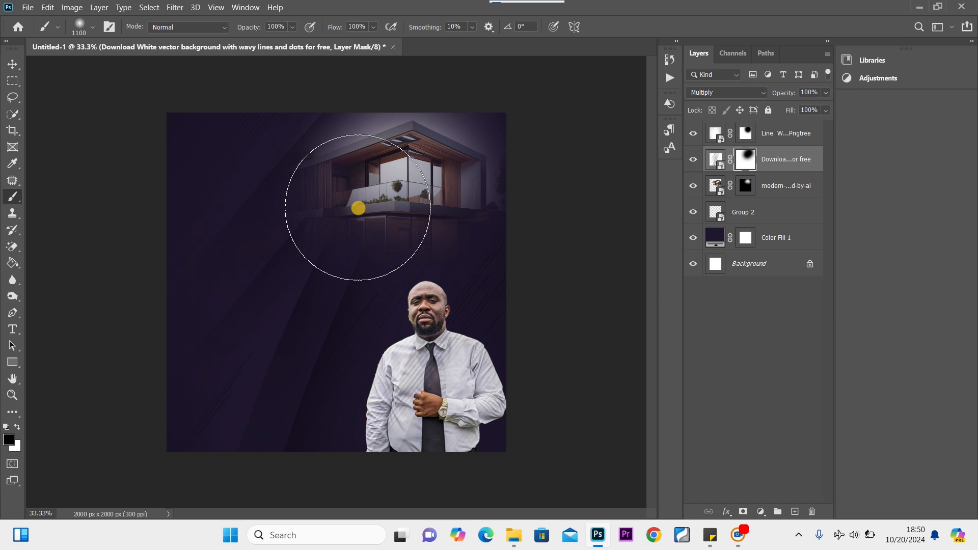
pyautogui.click(358, 208)
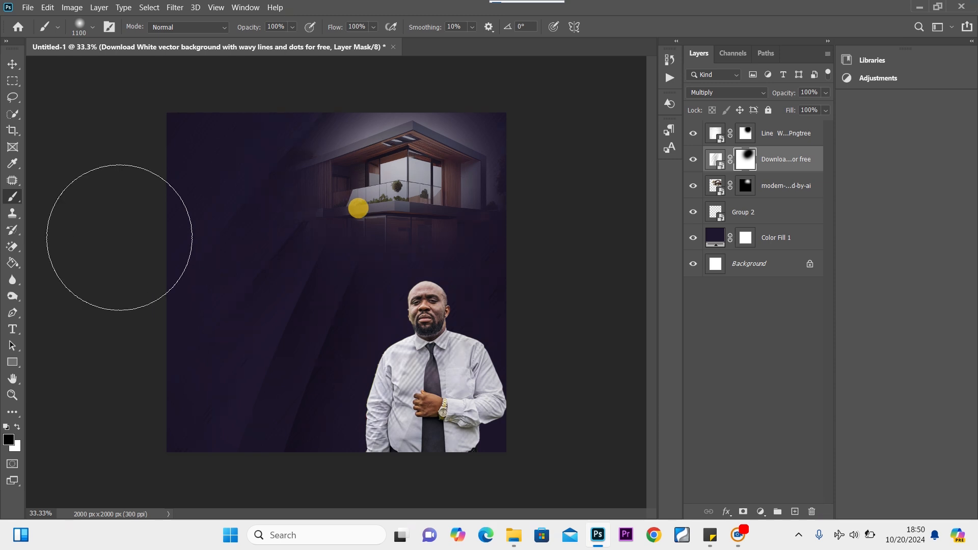
# Scale the house photo layer down to 65.30% and position it near the canvas's upper-right corner.
pyautogui.click(14, 74)
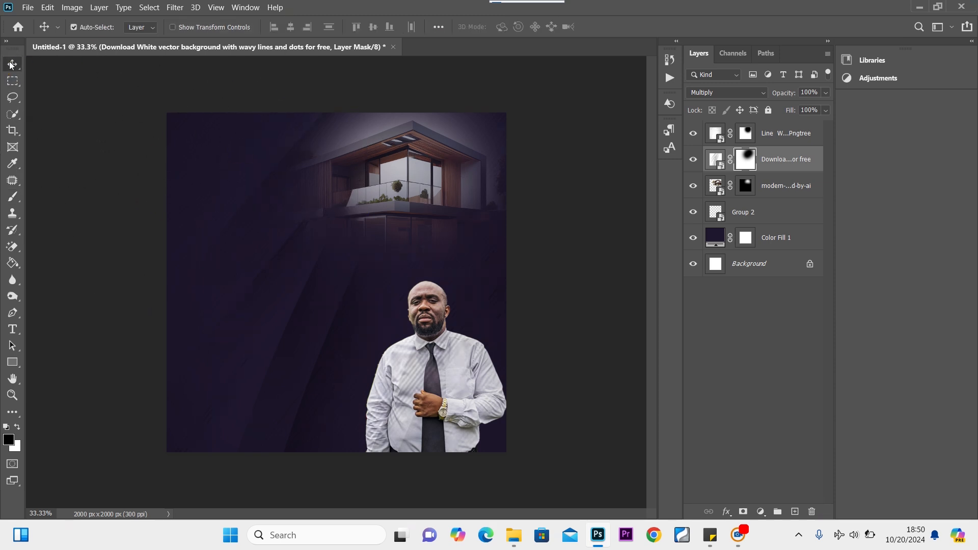
pyautogui.click(403, 182)
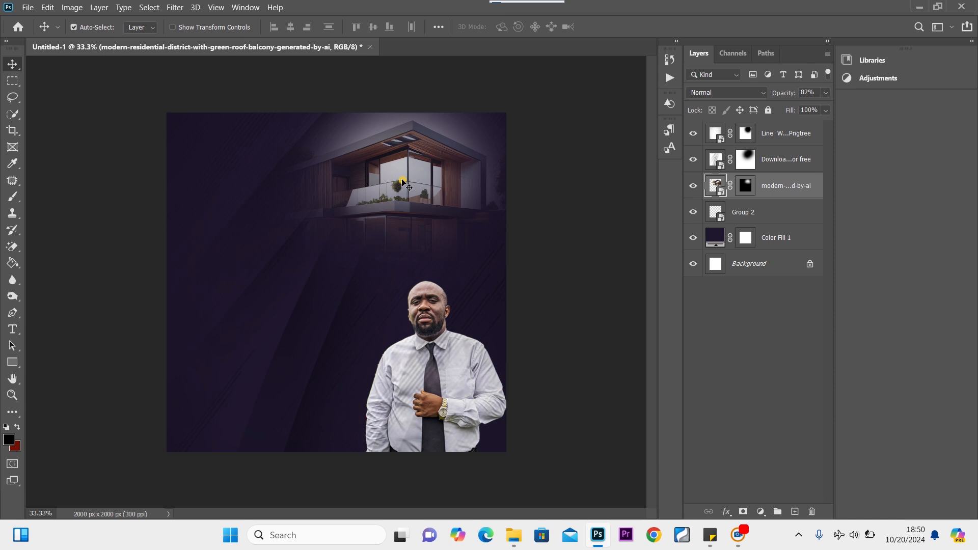
pyautogui.hotkey('ctrl', 't')
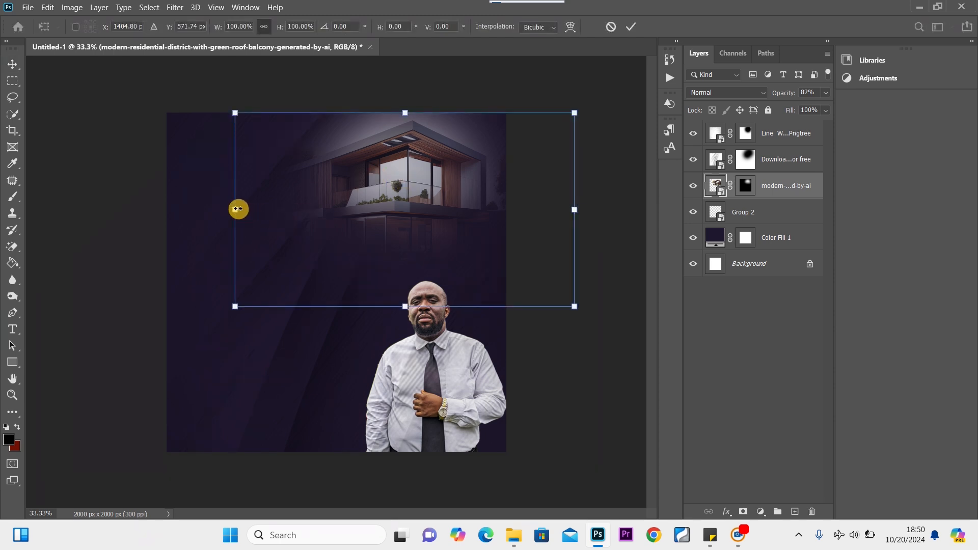
pyautogui.moveTo(238, 209); pyautogui.dragTo(312, 177)
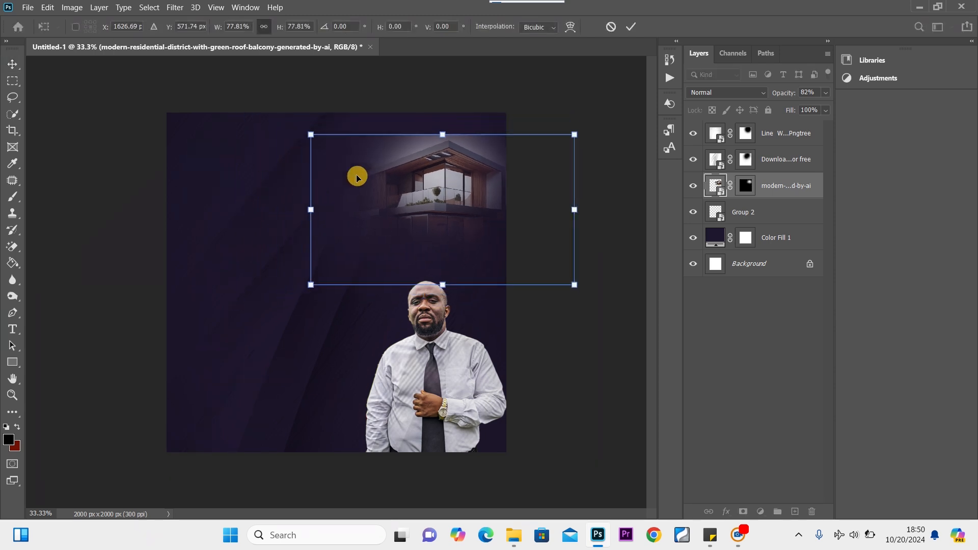
pyautogui.moveTo(445, 195); pyautogui.dragTo(431, 164)
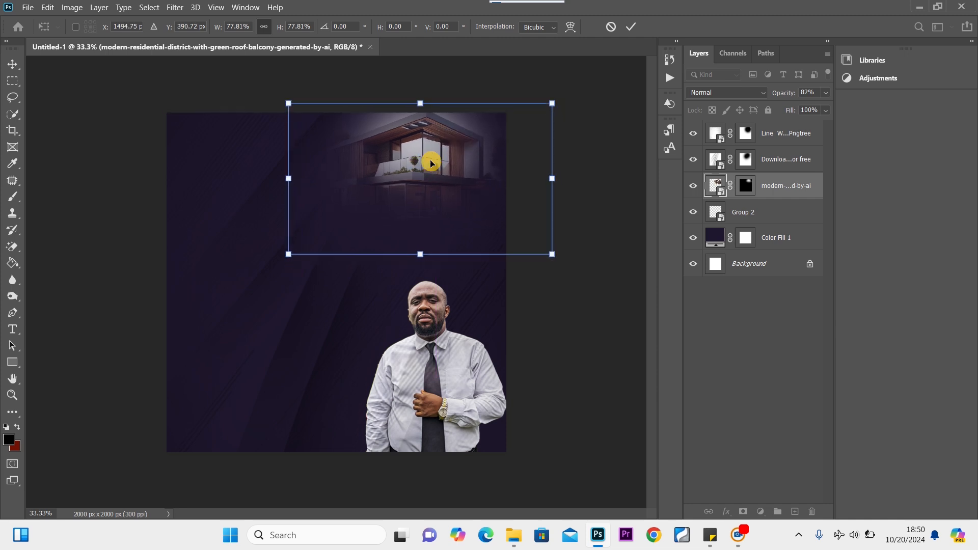
pyautogui.moveTo(554, 257); pyautogui.dragTo(510, 230)
pyautogui.moveTo(413, 158); pyautogui.dragTo(426, 167)
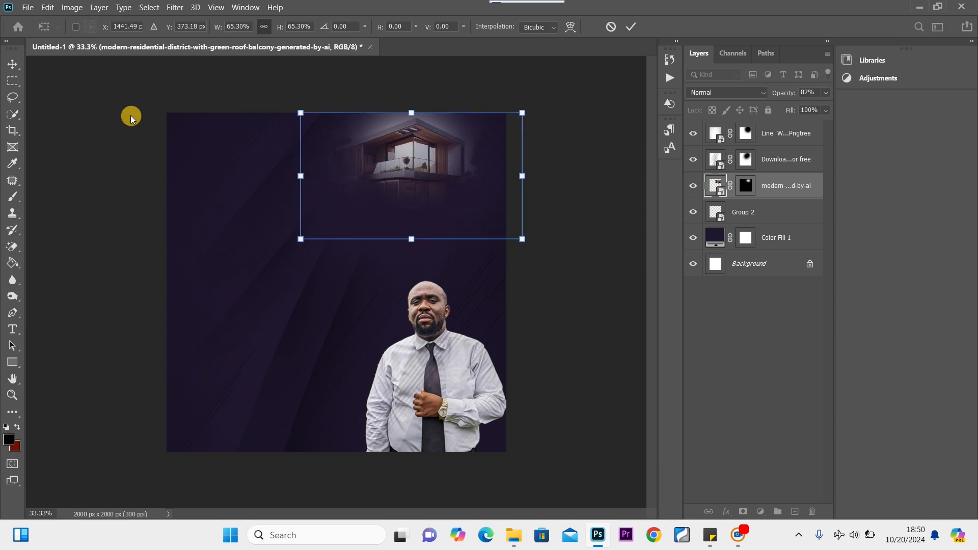
pyautogui.click(5, 61)
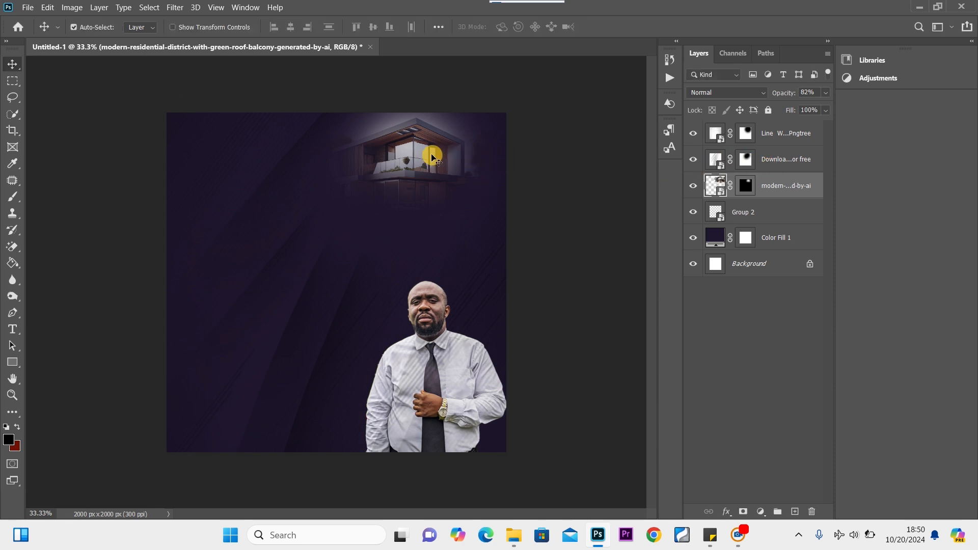
pyautogui.moveTo(432, 154)
pyautogui.mouseDown()
pyautogui.moveTo(446, 156)
pyautogui.moveTo(431, 136)
pyautogui.mouseUp()
# Paint white on the house layer's mask with the 1100 px brush at 17% flow to reveal more of the building.
pyautogui.click(783, 192)
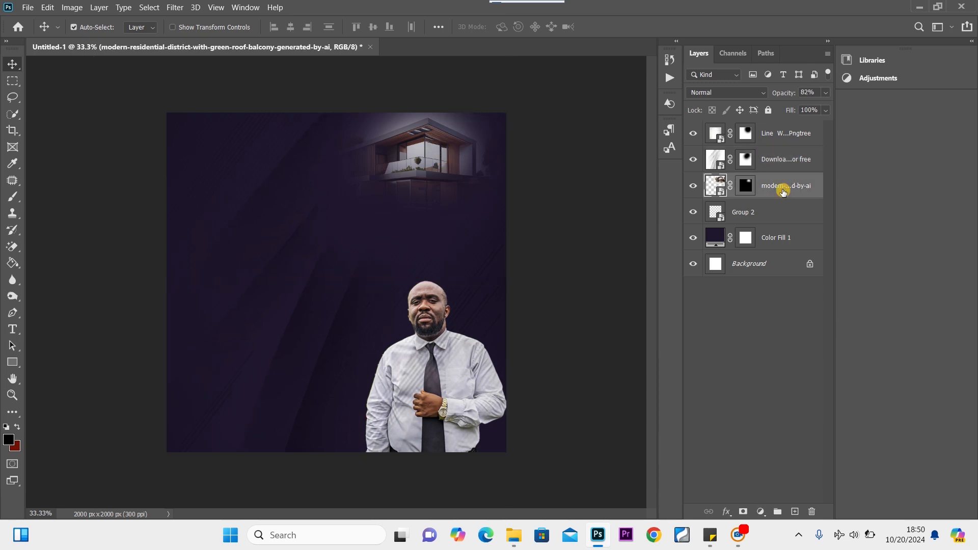
pyautogui.click(746, 189)
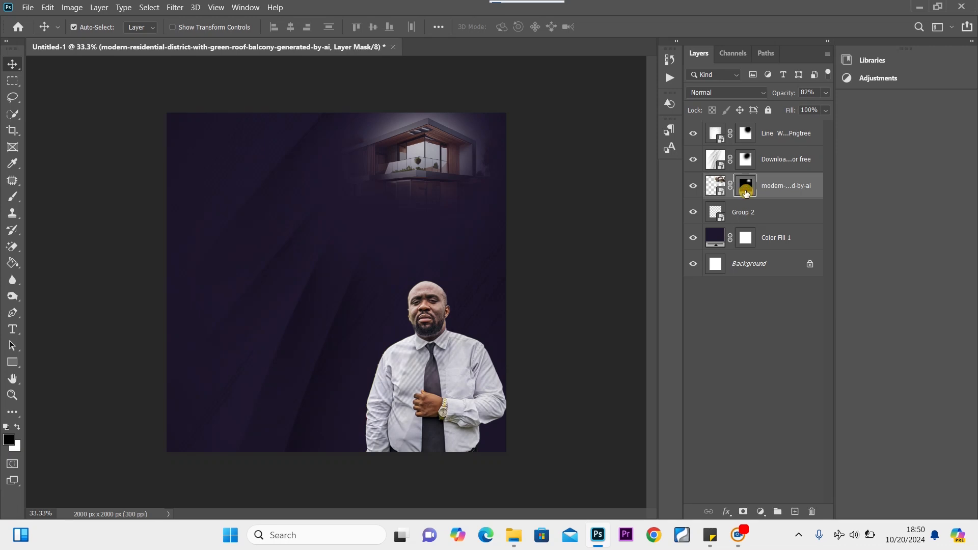
pyautogui.click(14, 197)
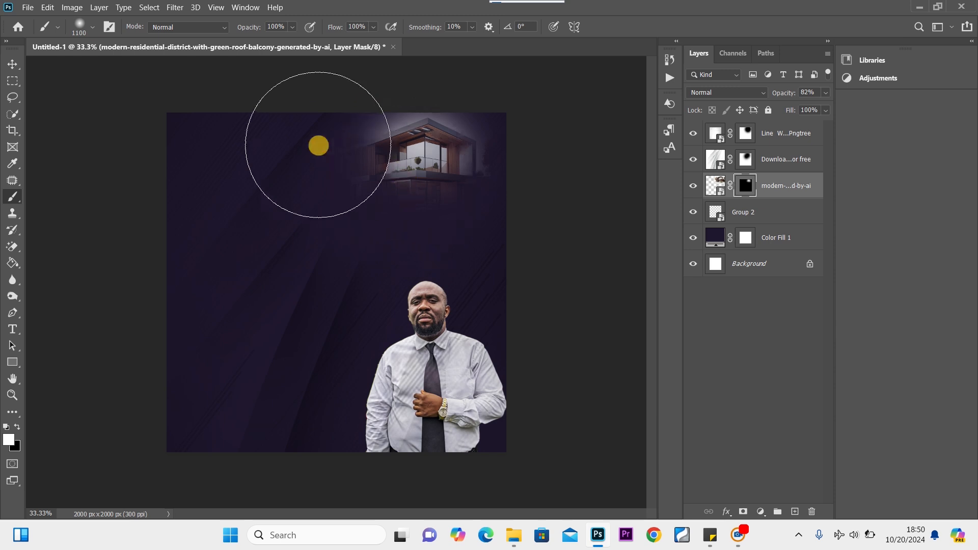
pyautogui.click(375, 28)
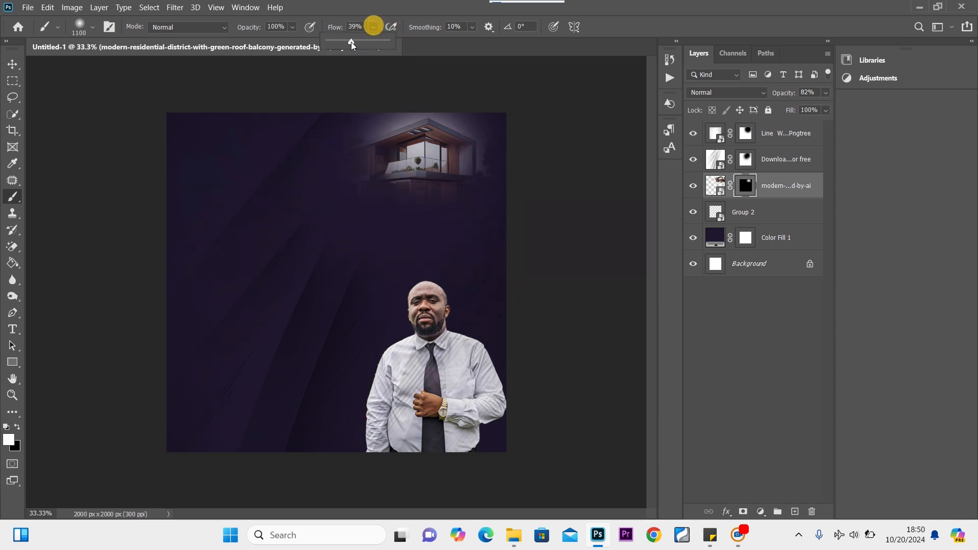
pyautogui.moveTo(352, 44); pyautogui.dragTo(363, 42)
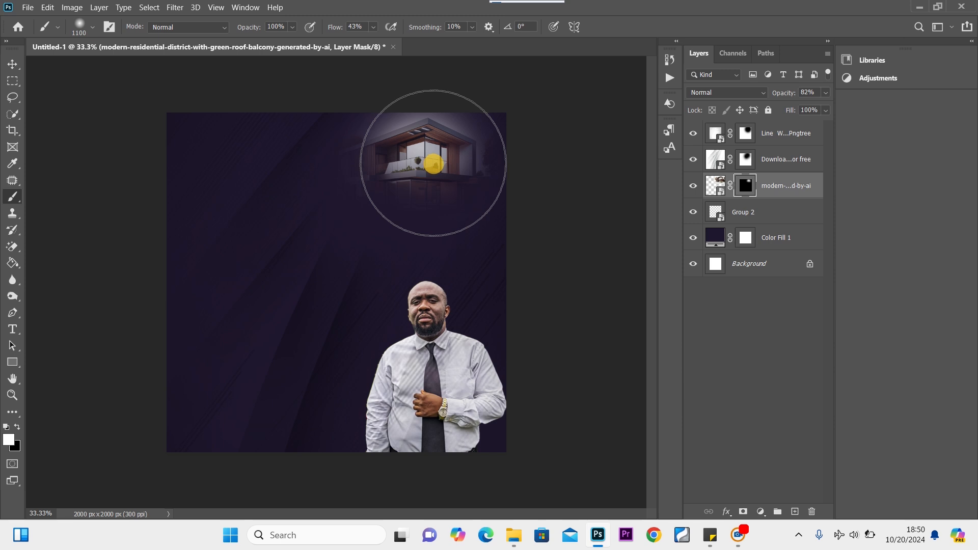
pyautogui.click(435, 163)
pyautogui.hotkey('ctrl', 'z')
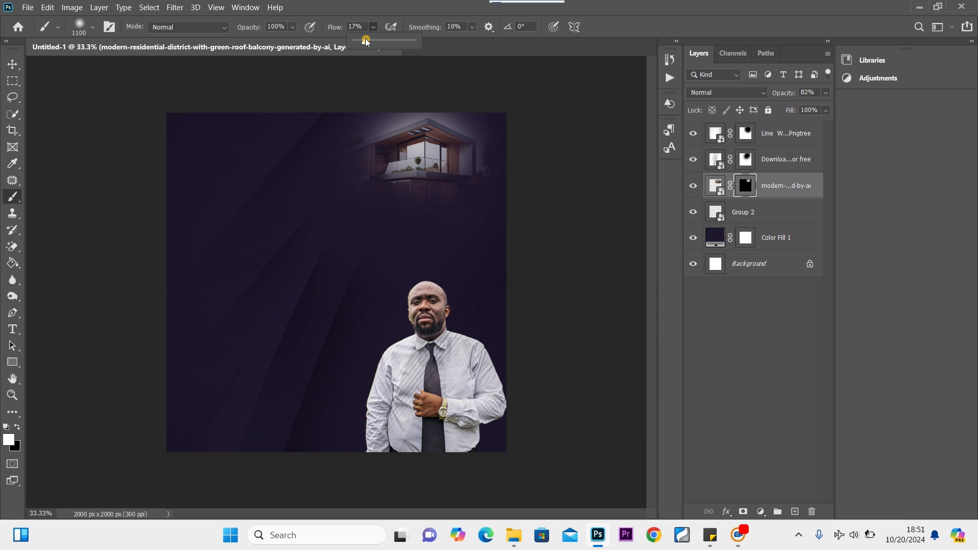
pyautogui.moveTo(443, 159); pyautogui.dragTo(443, 164)
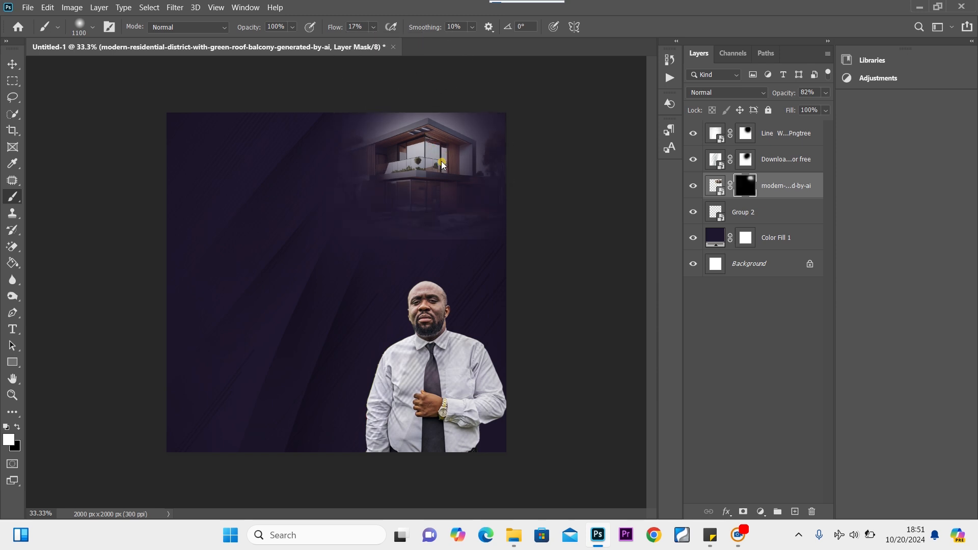
pyautogui.click(442, 162)
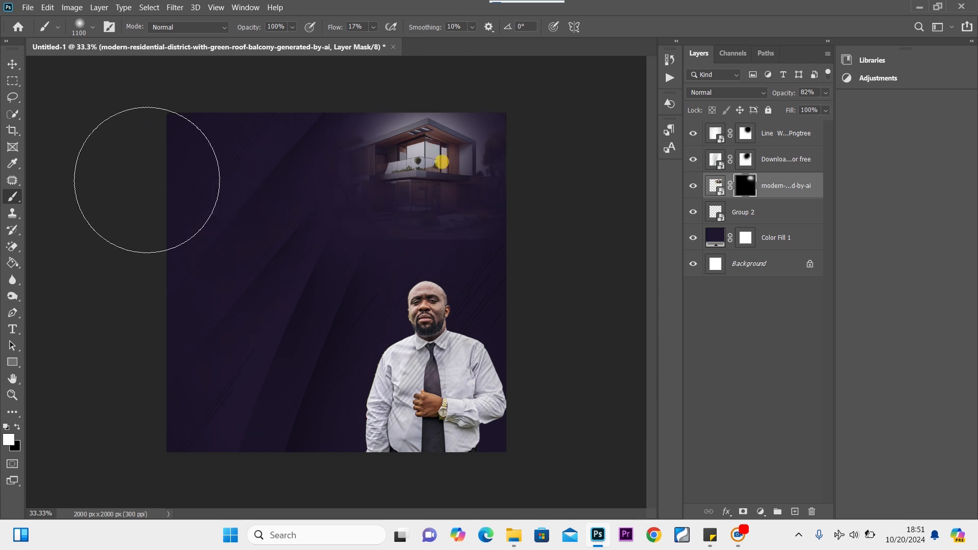
# Paint black below the house on its layer mask at 100% flow to fade the photo's lower edge.
pyautogui.click(757, 192)
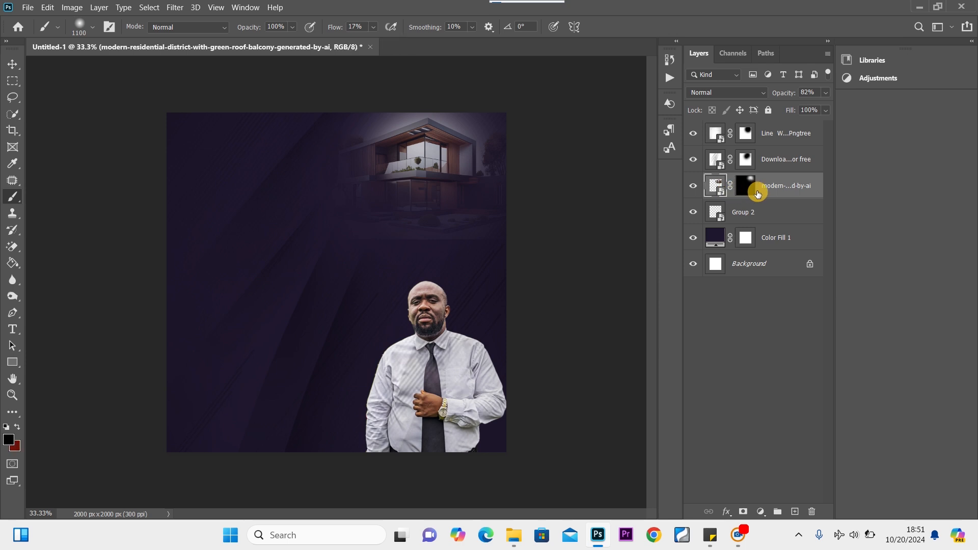
pyautogui.click(744, 189)
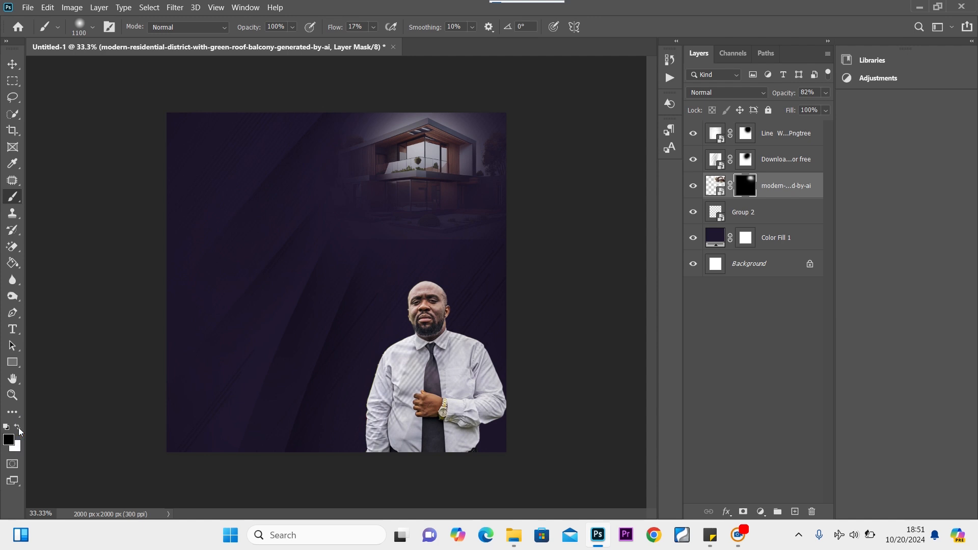
pyautogui.click(374, 27)
pyautogui.moveTo(378, 44); pyautogui.dragTo(502, 38)
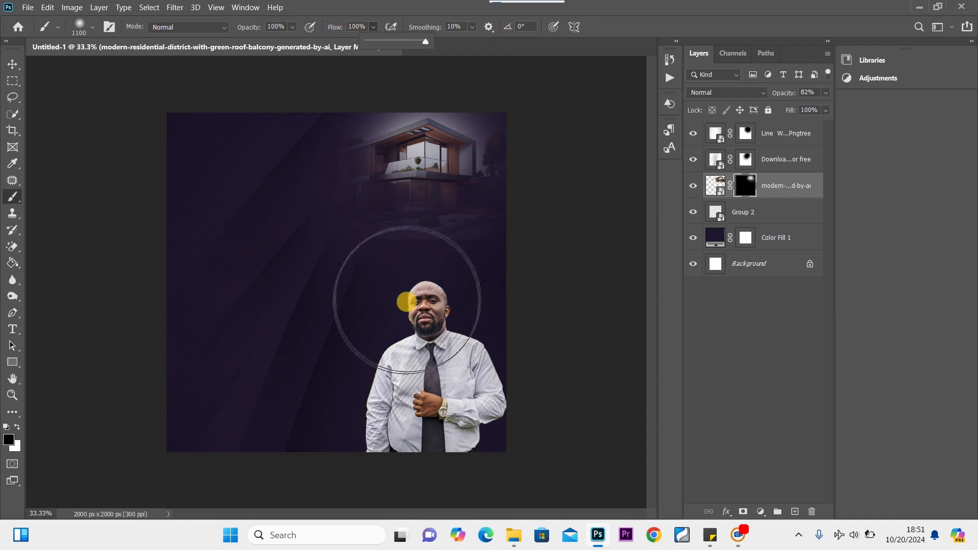
pyautogui.click(368, 304)
pyautogui.moveTo(368, 304)
pyautogui.mouseDown()
pyautogui.moveTo(417, 320)
pyautogui.moveTo(469, 314)
pyautogui.moveTo(435, 333)
pyautogui.moveTo(336, 315)
pyautogui.moveTo(361, 332)
pyautogui.mouseUp()
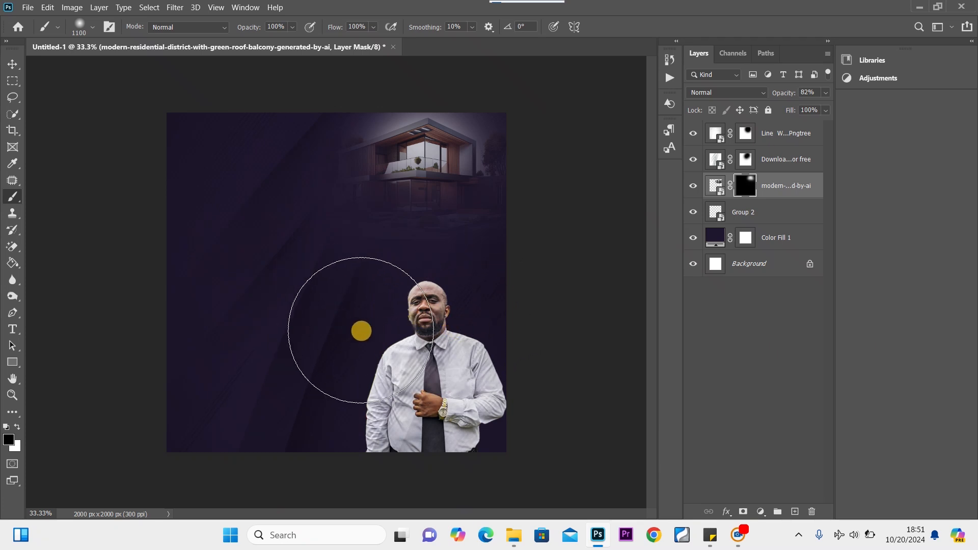
pyautogui.click(12, 64)
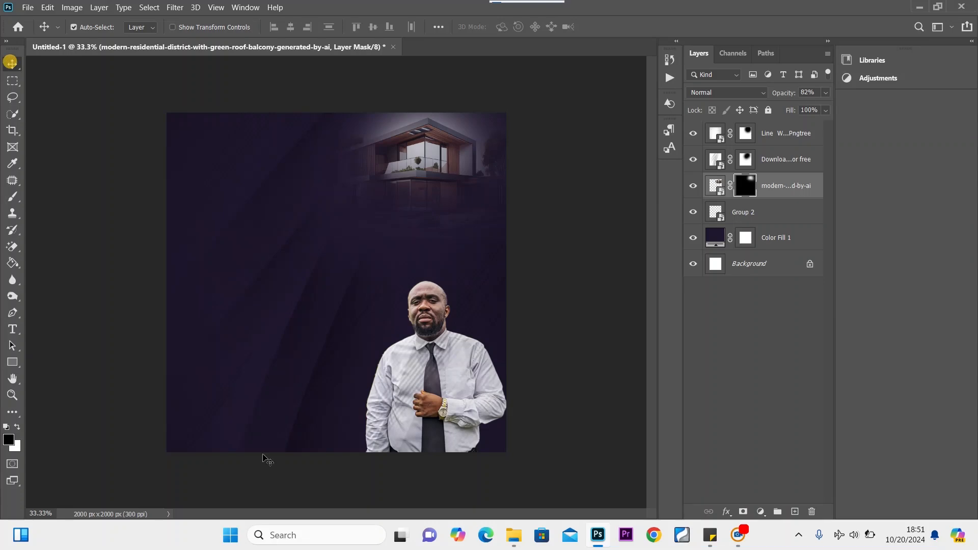
# Switch to File Explorer and open the Healing service folder on the Desktop.
pyautogui.moveTo(515, 539)
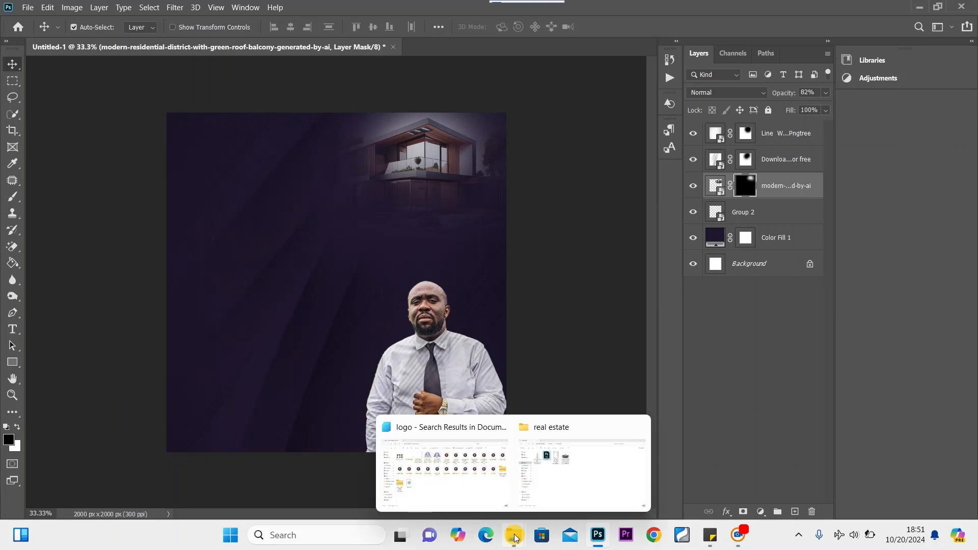
pyautogui.click(583, 489)
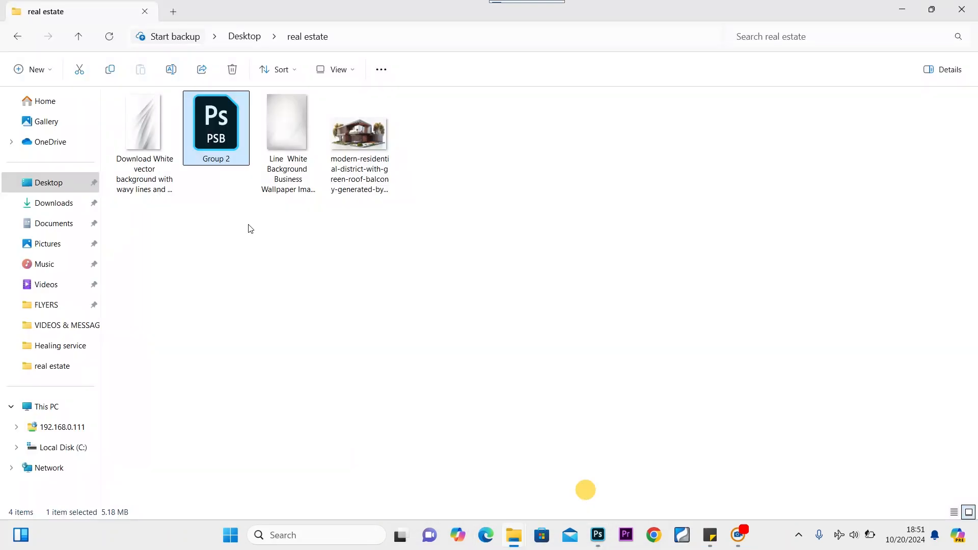
pyautogui.click(65, 189)
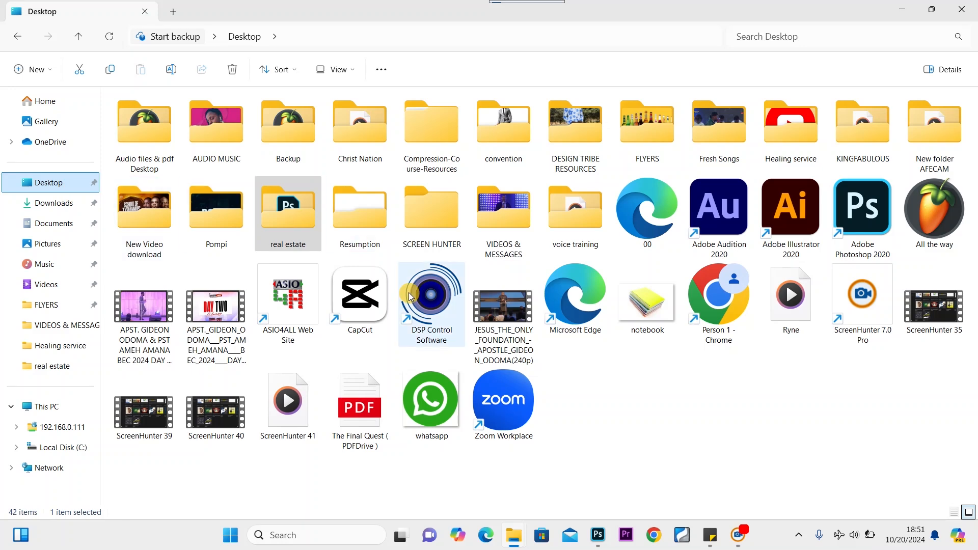
pyautogui.click(297, 230)
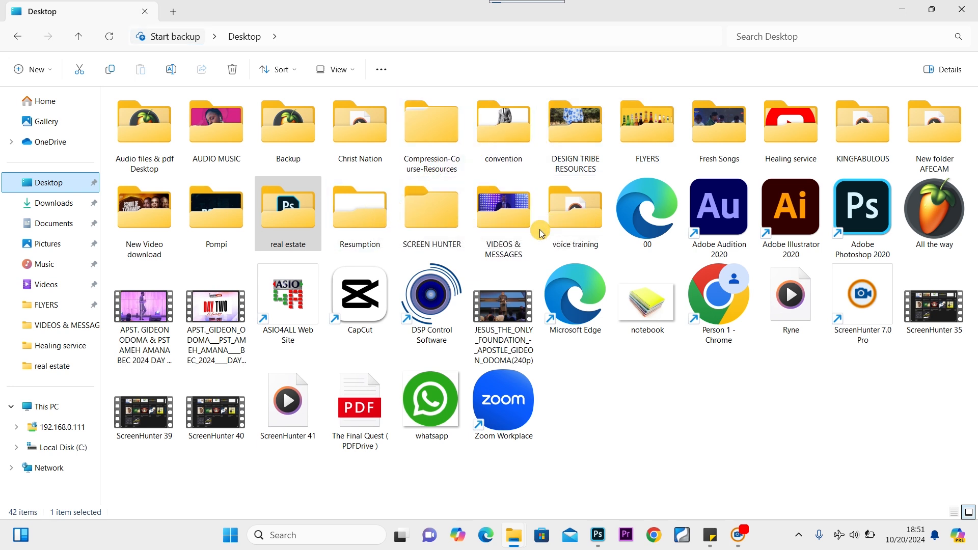
pyautogui.click(803, 124)
pyautogui.doubleClick(803, 124)
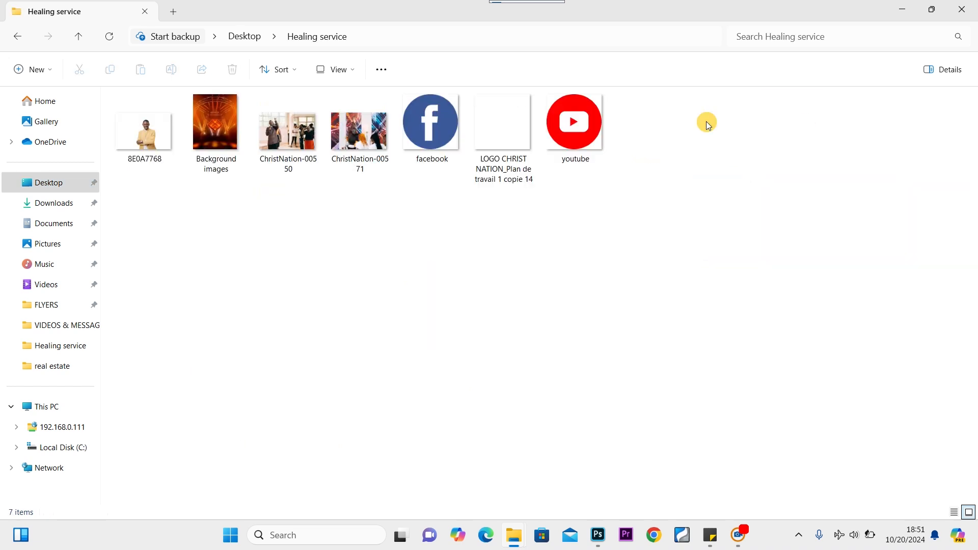
# Place the LOGO CHRIST NATION image into the Photoshop flyer, scaled to 8.62% near the canvas's upper-left corner.
pyautogui.click(504, 135)
pyautogui.moveTo(507, 247); pyautogui.dragTo(576, 475)
pyautogui.moveTo(598, 525); pyautogui.dragTo(197, 162)
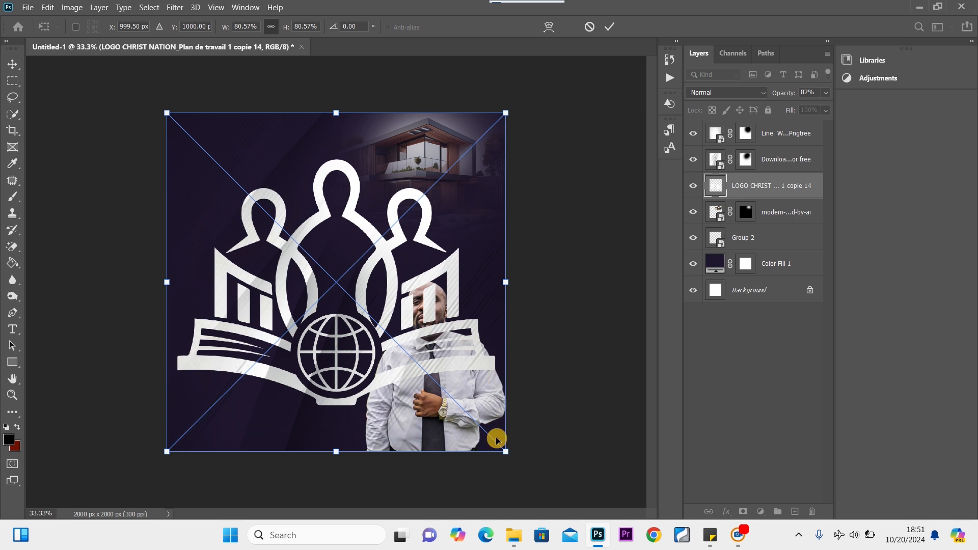
pyautogui.moveTo(508, 457); pyautogui.dragTo(215, 150)
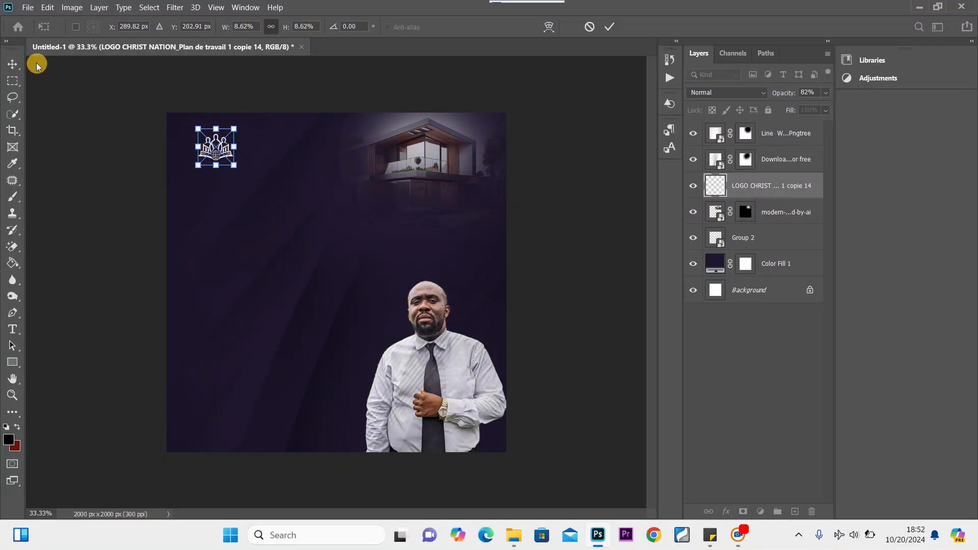
pyautogui.click(12, 64)
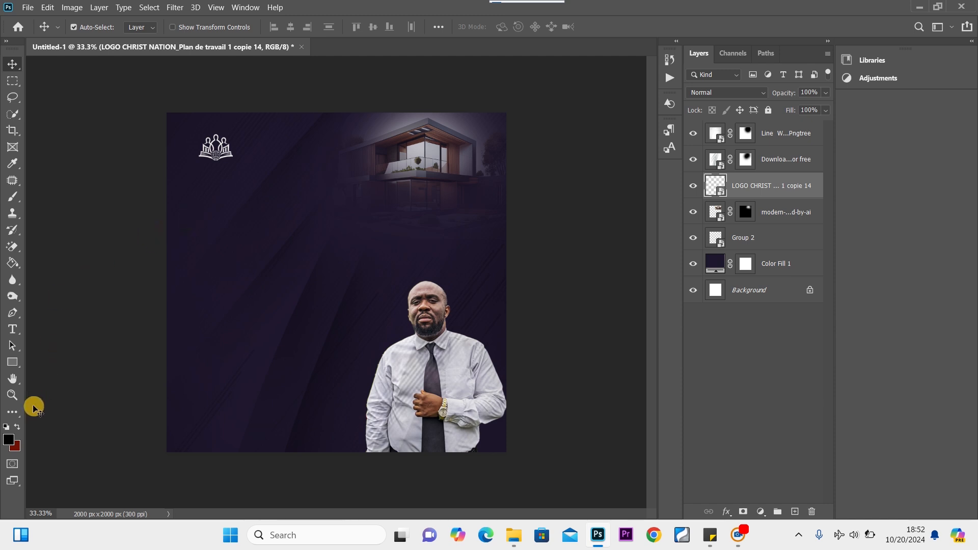
# Set the foreground colour to yellow fdca00.
pyautogui.click(8, 429)
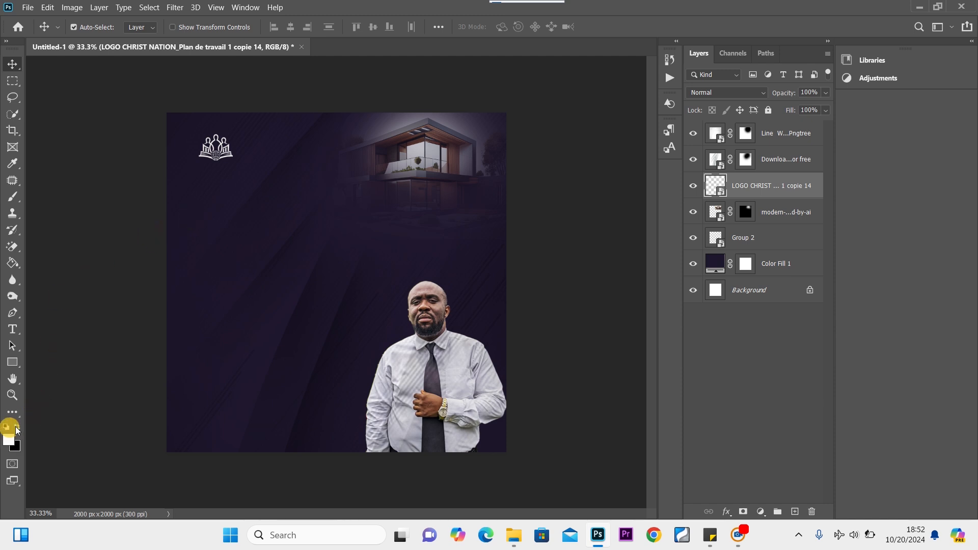
pyautogui.click(9, 440)
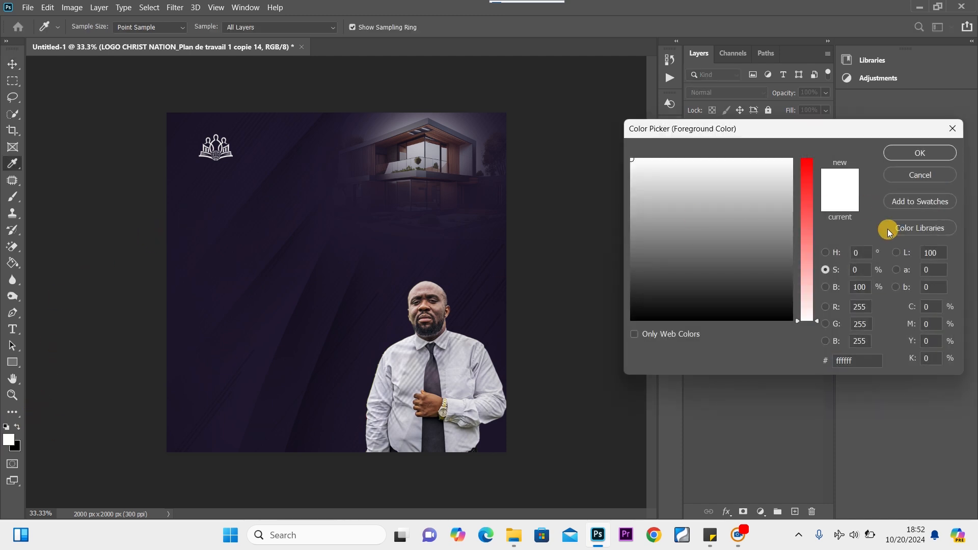
pyautogui.moveTo(800, 319); pyautogui.dragTo(787, 122)
pyautogui.click(653, 160)
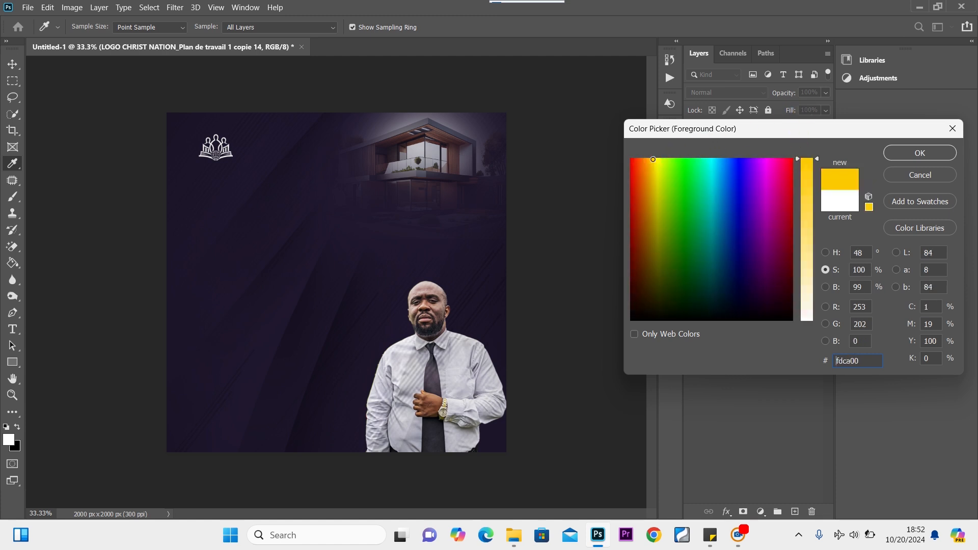
pyautogui.click(935, 151)
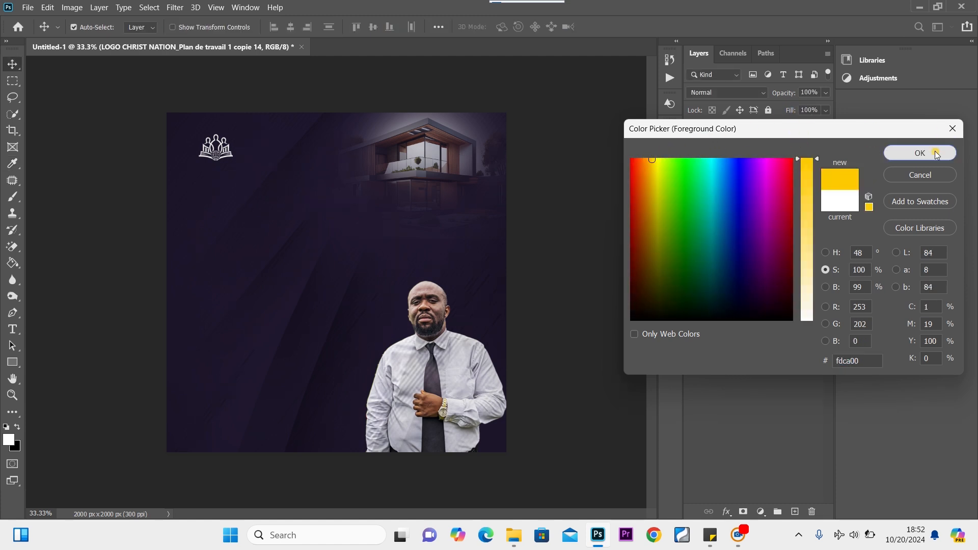
# Add the yellow two-line text "UPGRAGE SEMINAR" in 10 pt Montserrat Regular to the right of the logo.
pyautogui.click(13, 328)
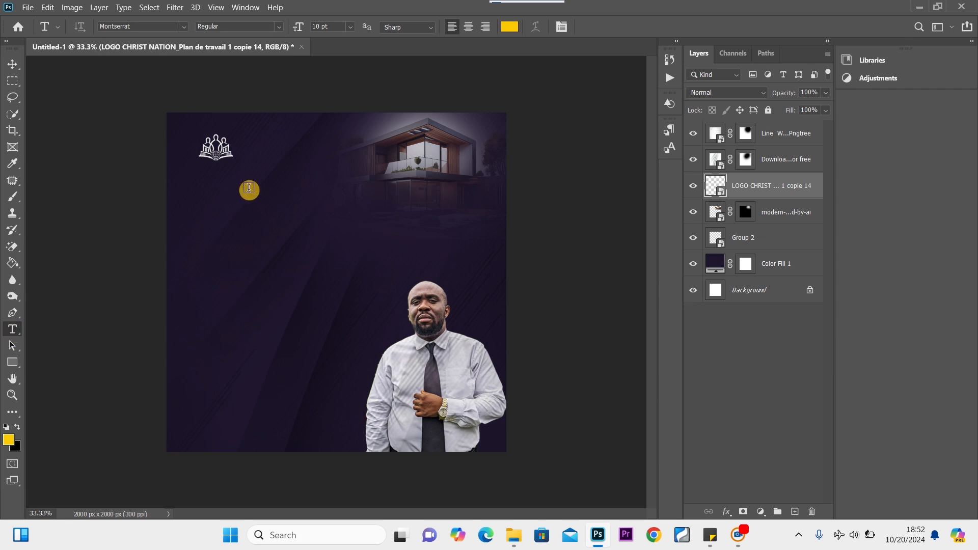
pyautogui.click(256, 143)
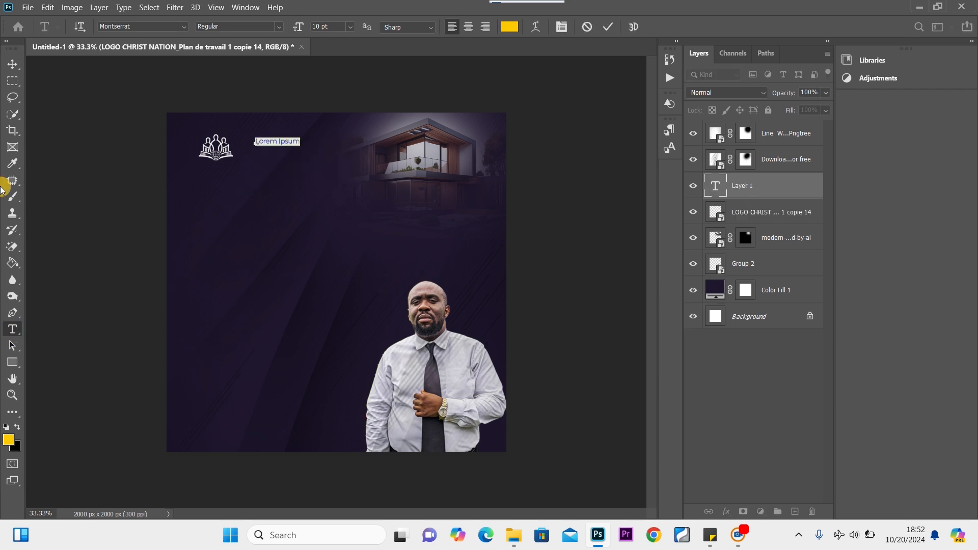
pyautogui.press('BackSpace')
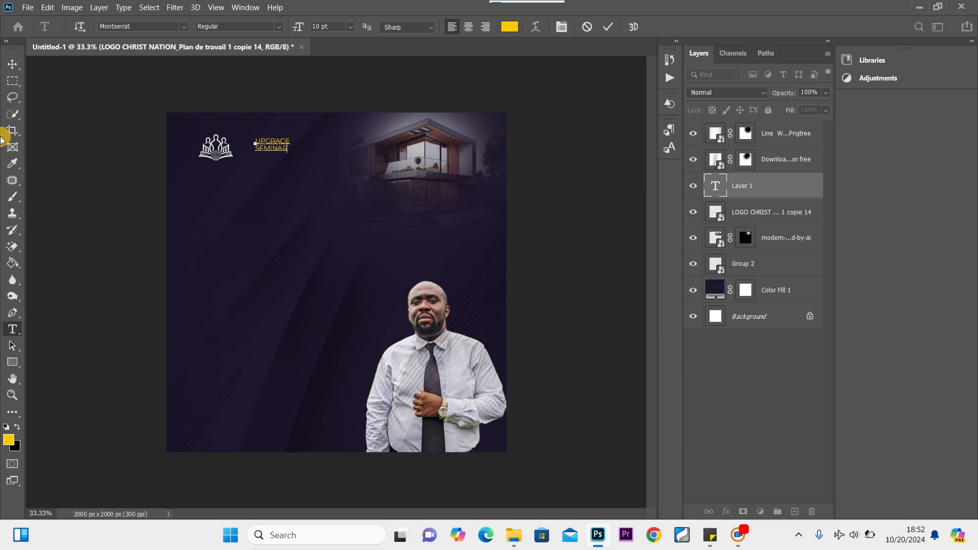
pyautogui.write('UPGRAGE SEMINAR')
pyautogui.click(12, 64)
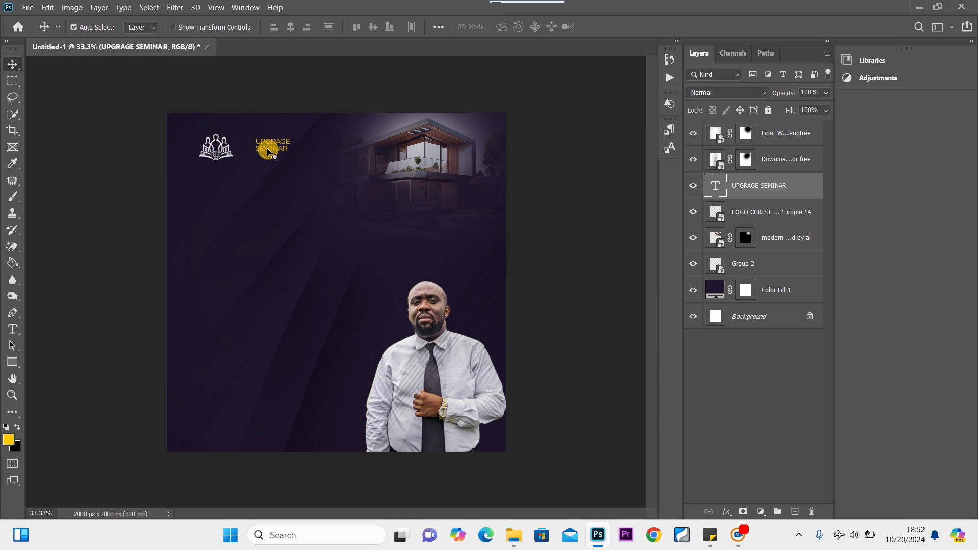
# Move the UPGRAGE SEMINAR text and logo layers to the top of the layer stack and shift both slightly down on the canvas.
pyautogui.moveTo(269, 151); pyautogui.dragTo(273, 157)
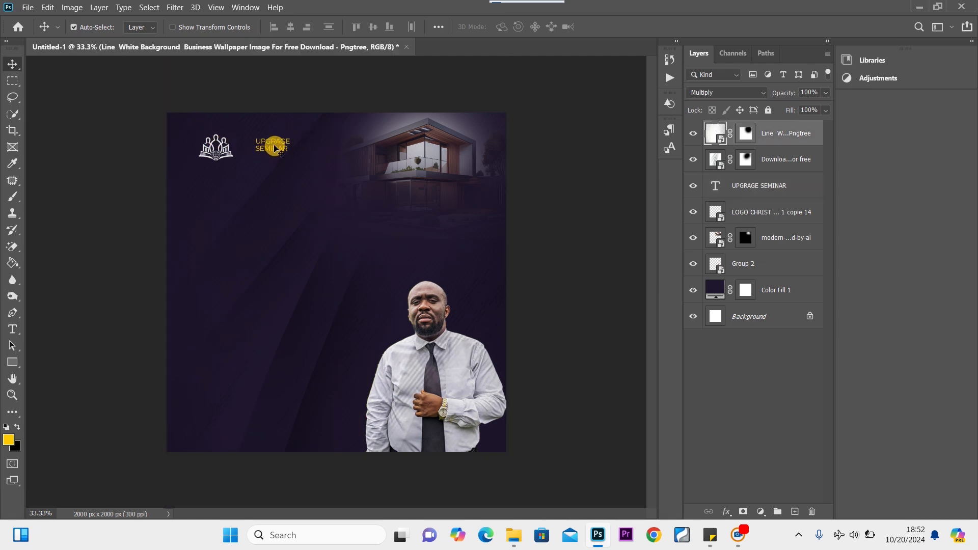
pyautogui.click(793, 183)
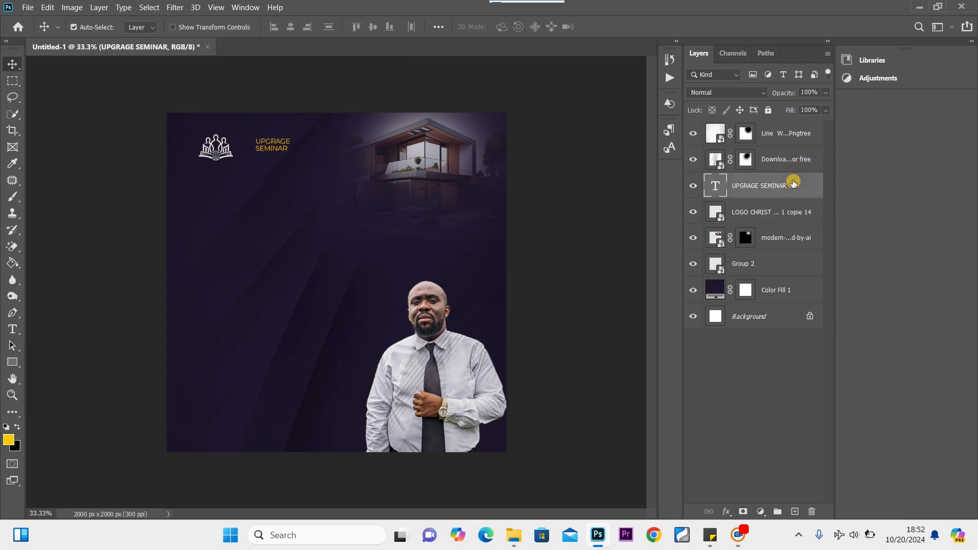
pyautogui.keyDown('ctrl'); pyautogui.click(806, 213); pyautogui.keyUp('ctrl')
pyautogui.moveTo(802, 184); pyautogui.dragTo(797, 128)
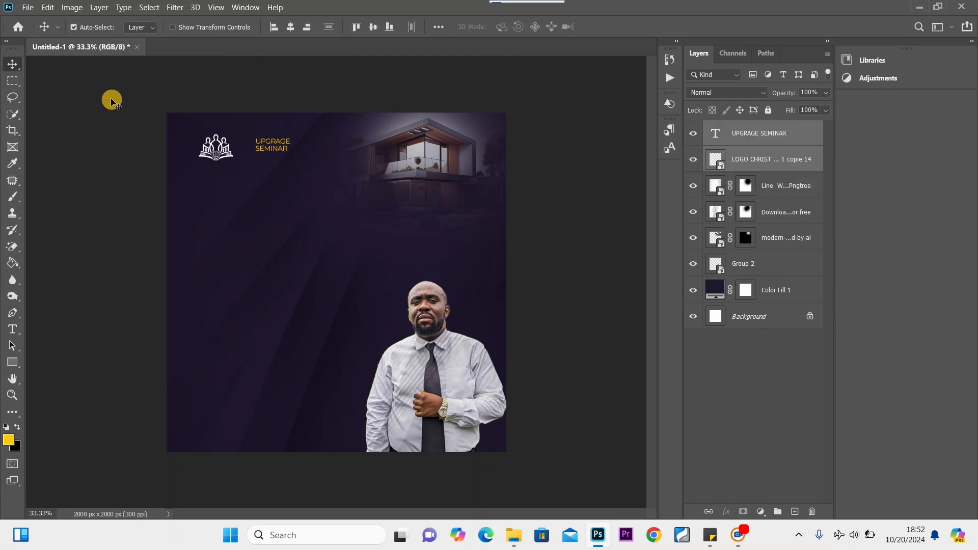
pyautogui.moveTo(277, 147); pyautogui.dragTo(280, 152)
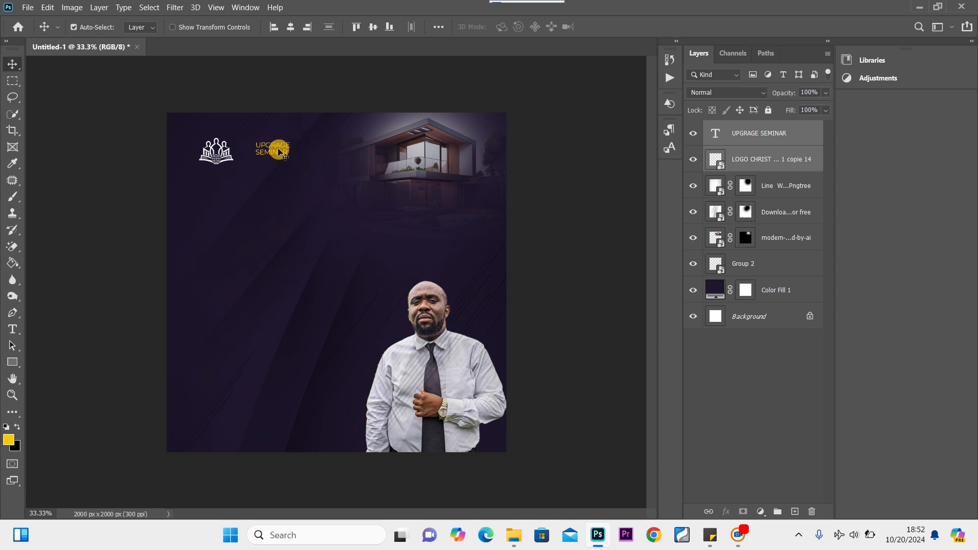
# Scale the logo layer down to 6.81%, keeping its upper-right corner fixed.
pyautogui.click(261, 173)
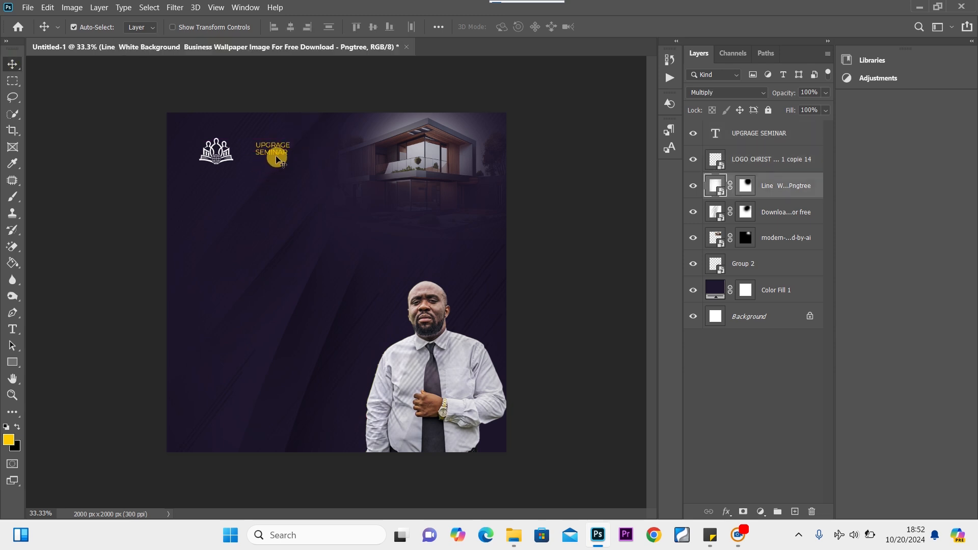
pyautogui.click(223, 156)
pyautogui.hotkey('ctrl', 't')
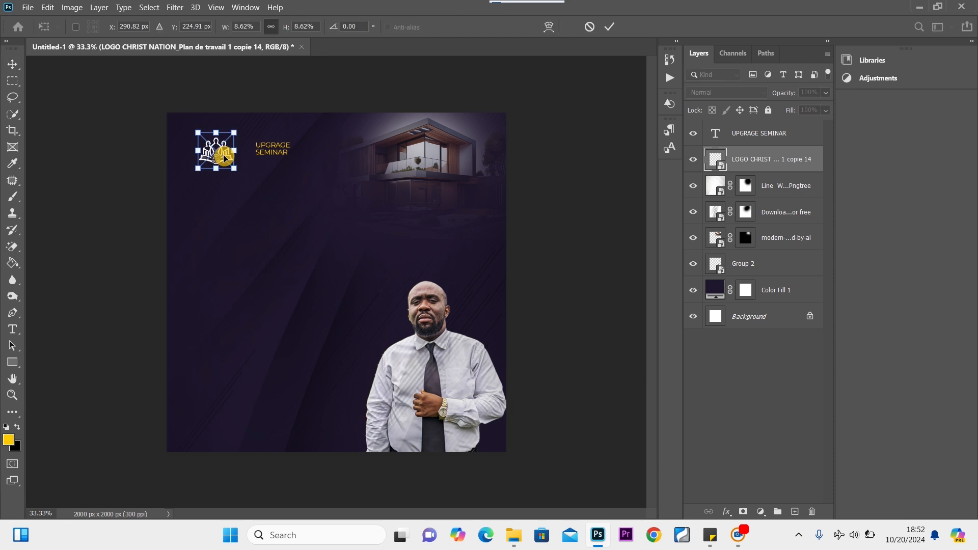
pyautogui.moveTo(199, 168); pyautogui.dragTo(206, 161)
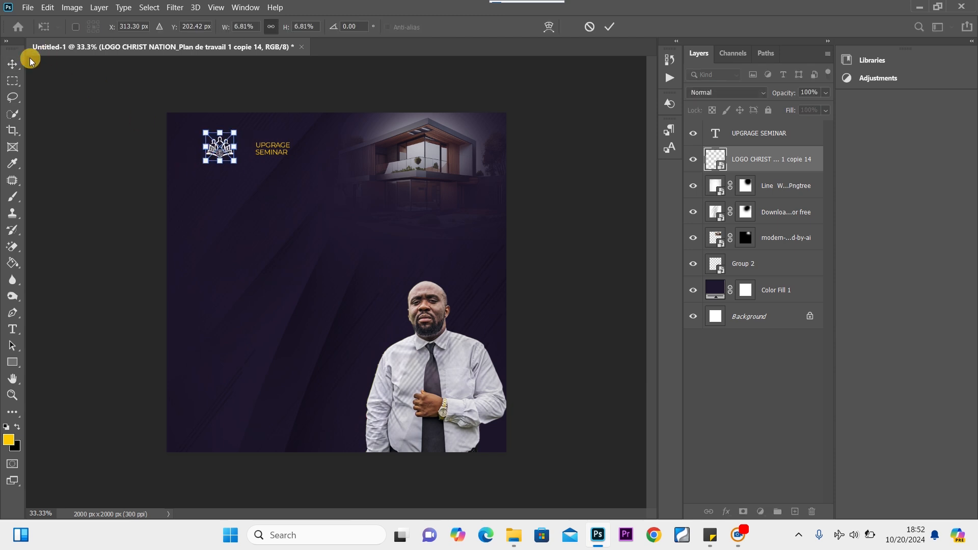
pyautogui.click(12, 64)
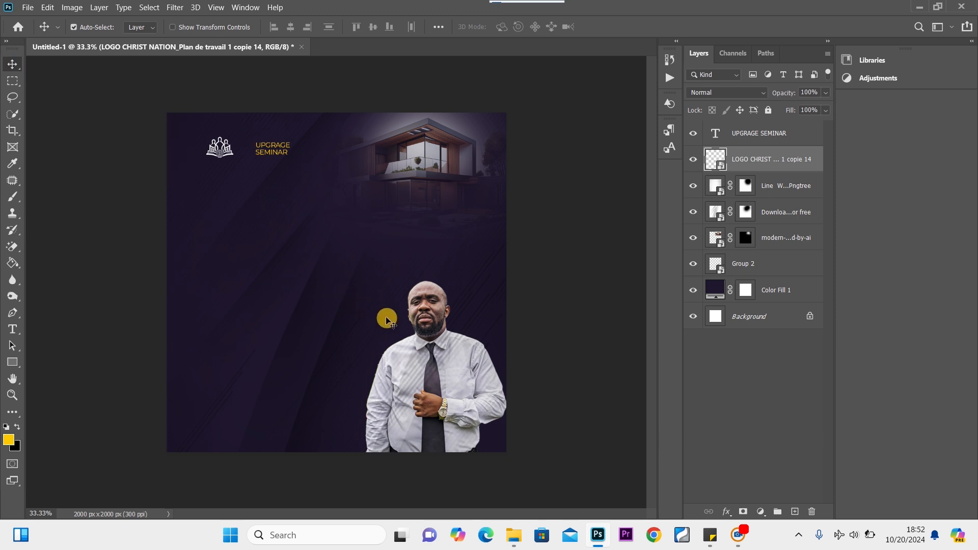
# Place the Group 2 portrait layer directly below the logo layer and shift the portrait towards the canvas's lower-right corner.
pyautogui.moveTo(387, 319); pyautogui.dragTo(455, 365)
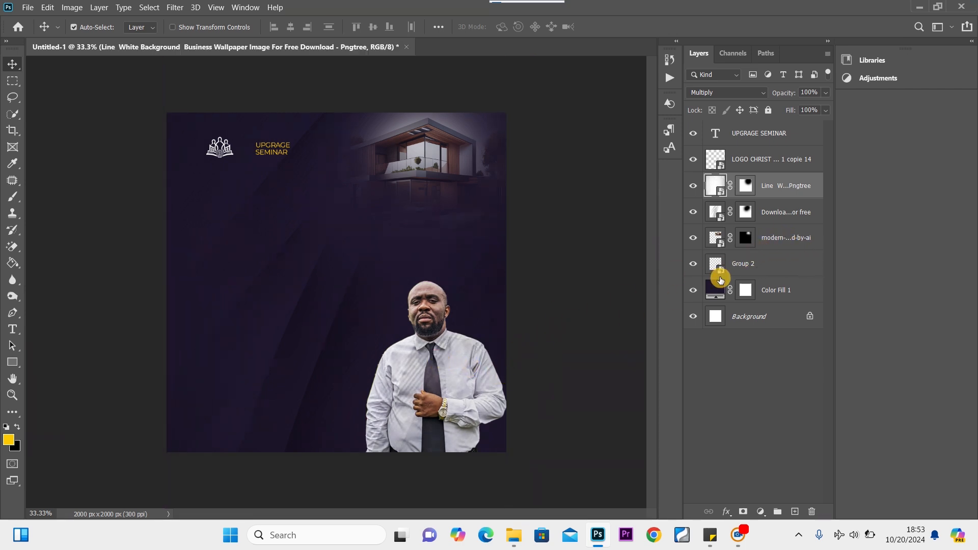
pyautogui.moveTo(720, 279); pyautogui.dragTo(769, 174)
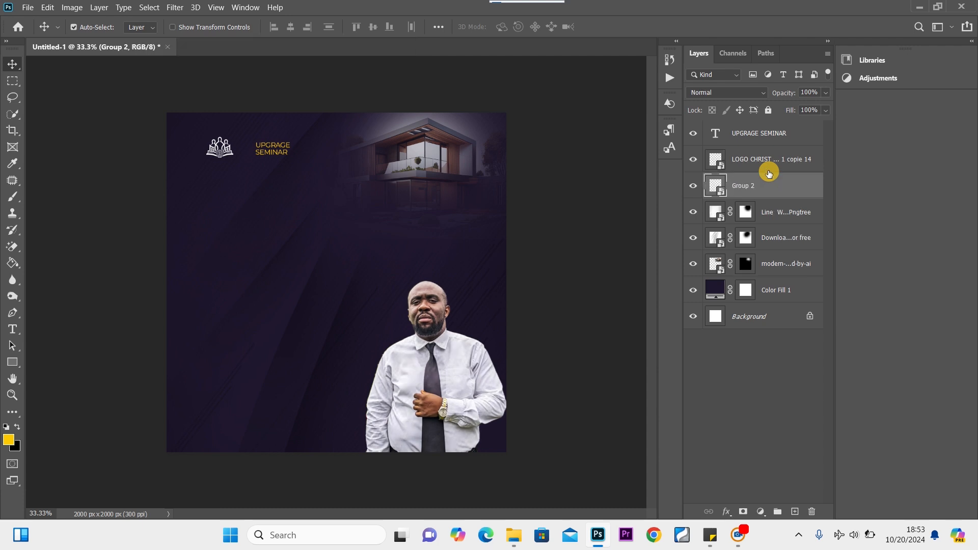
pyautogui.moveTo(462, 379); pyautogui.dragTo(490, 392)
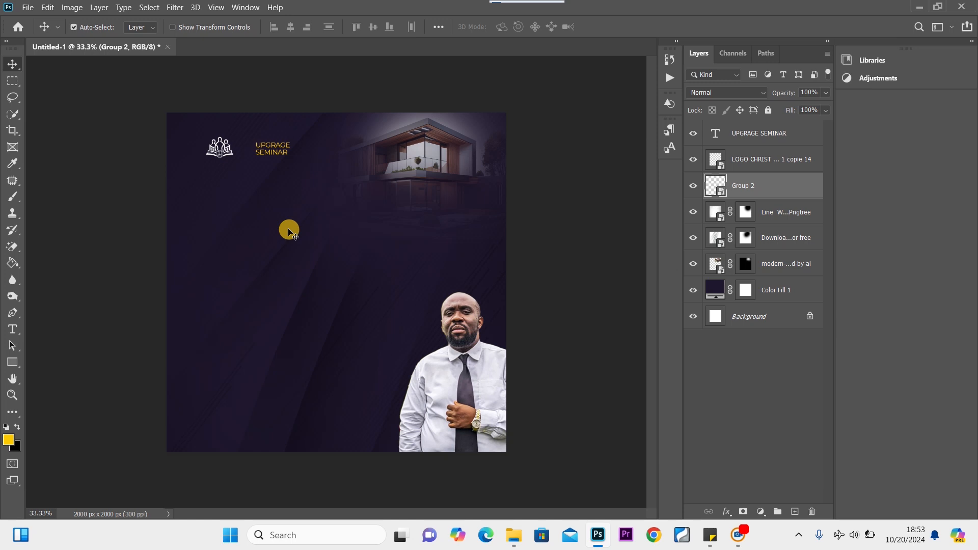
# Reset the foreground colour to white and add the text "10 WAYS" above and left of the portrait.
pyautogui.click(8, 428)
pyautogui.click(18, 427)
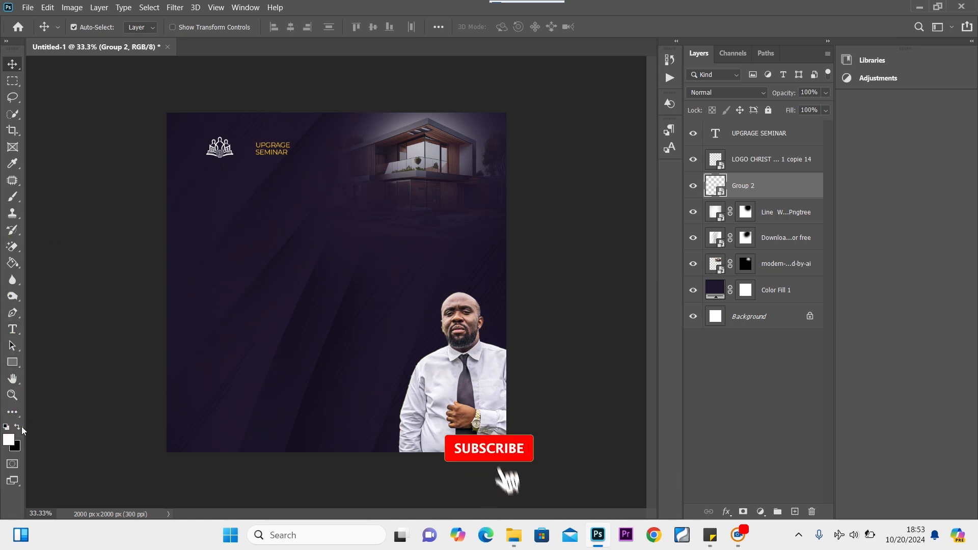
pyautogui.click(13, 328)
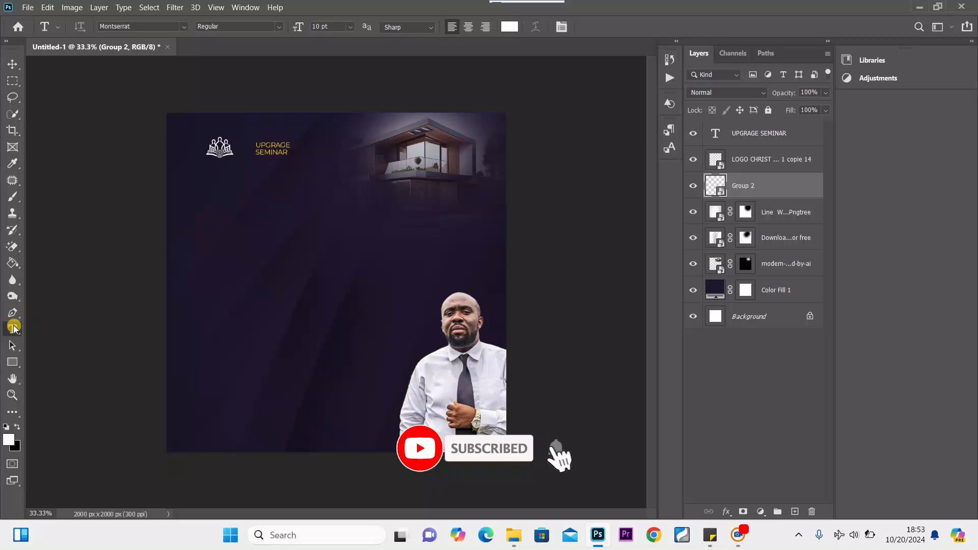
pyautogui.click(284, 237)
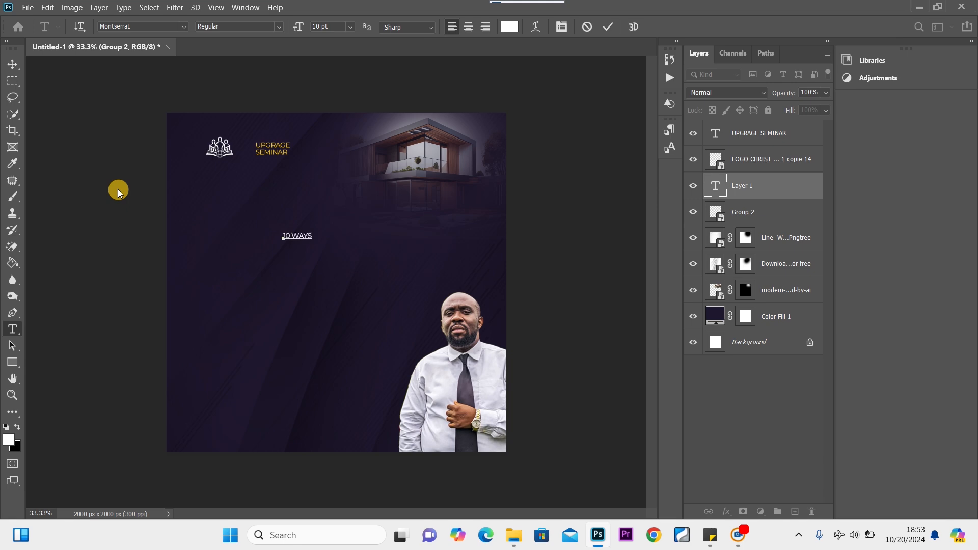
# Format the "10 WAYS" text in Acumin Variable Concept ExtraCondensed UltraBlack at 72 pt.
pyautogui.click(170, 27)
pyautogui.write('ACUM')
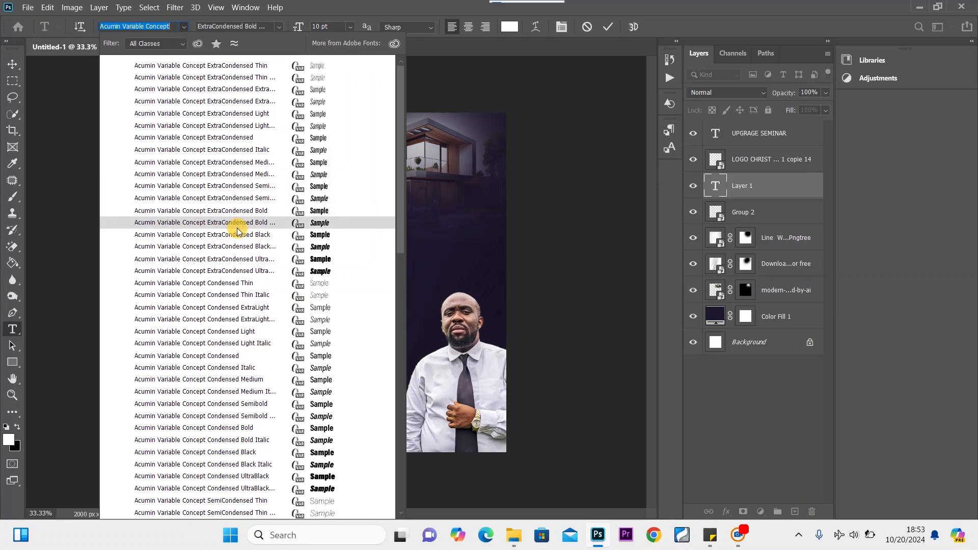
pyautogui.click(246, 259)
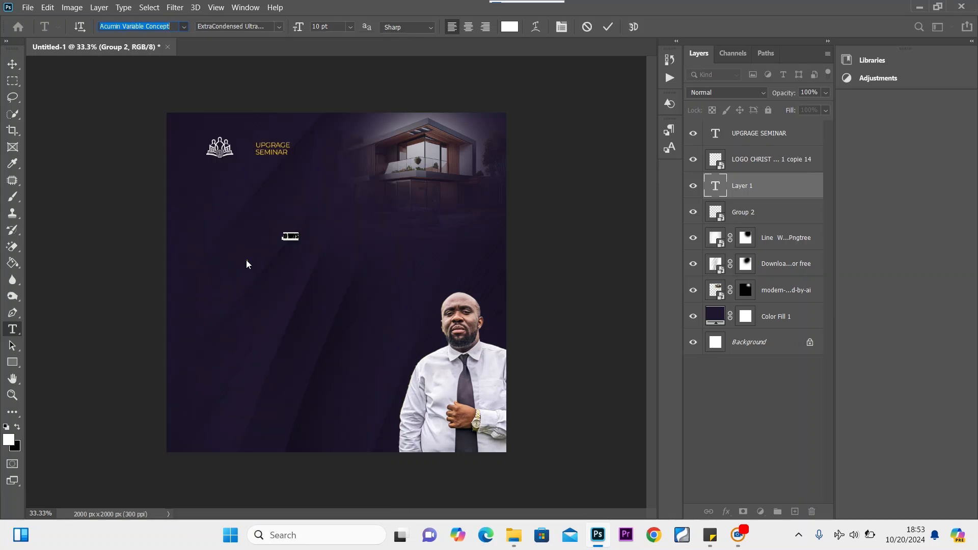
pyautogui.click(350, 27)
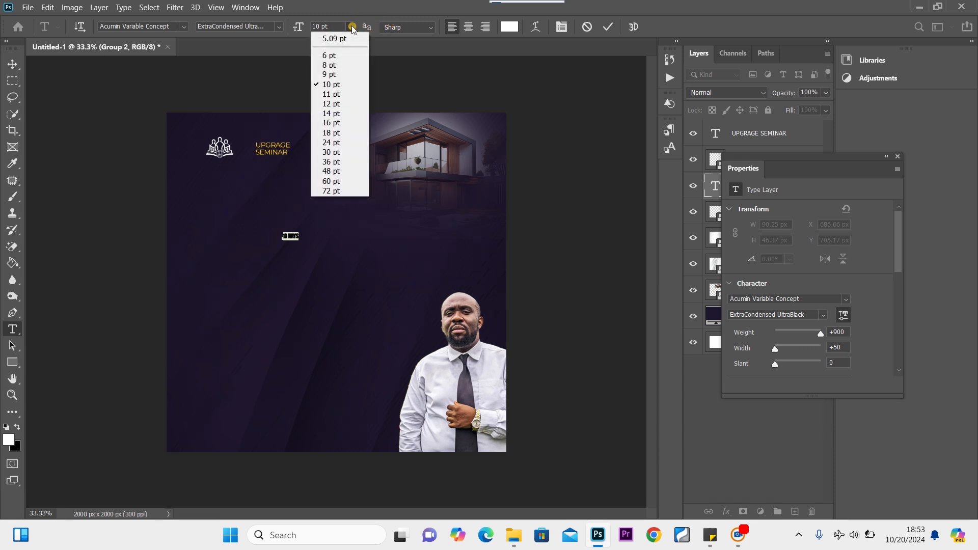
pyautogui.click(339, 191)
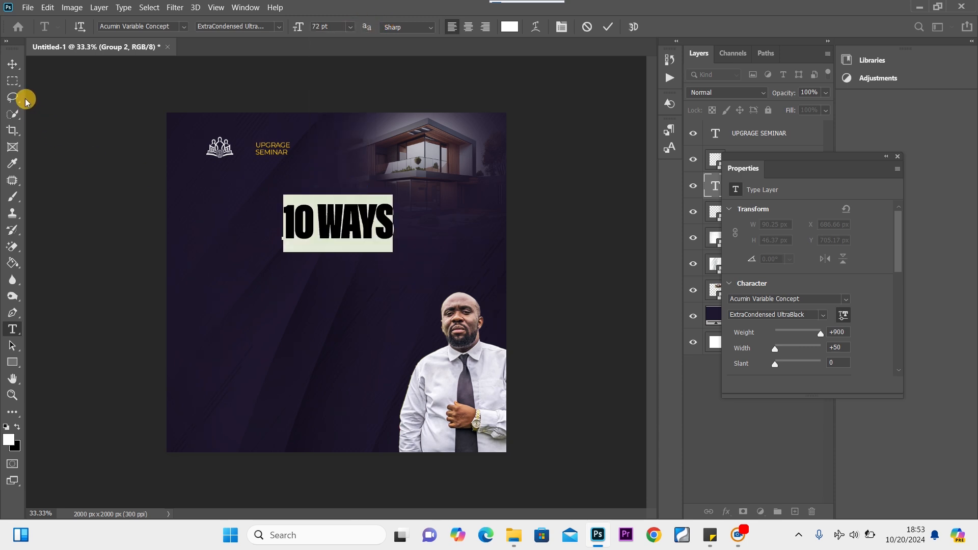
pyautogui.click(12, 64)
pyautogui.click(376, 228)
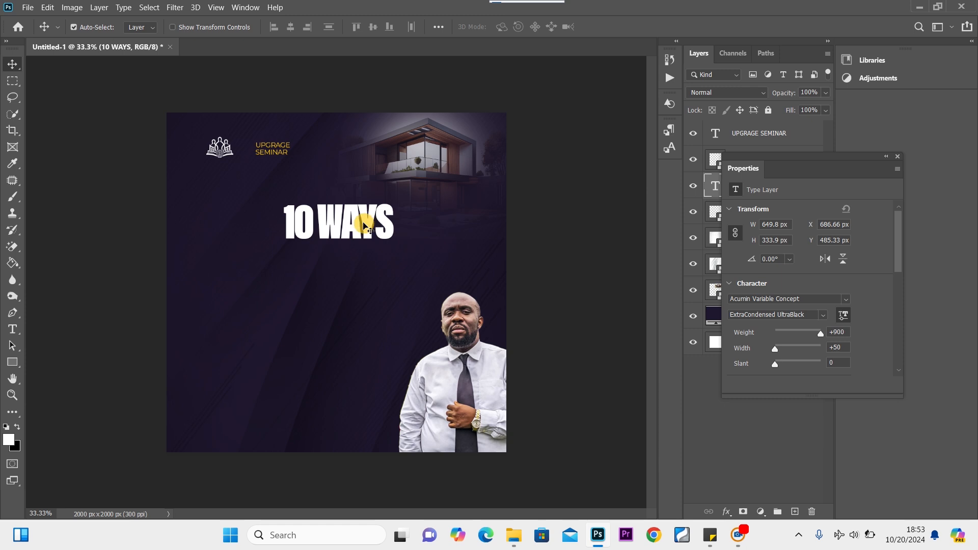
# Move the "10 WAYS" text slightly down and to the left, and widen its letter spacing.
pyautogui.moveTo(364, 227); pyautogui.dragTo(354, 245)
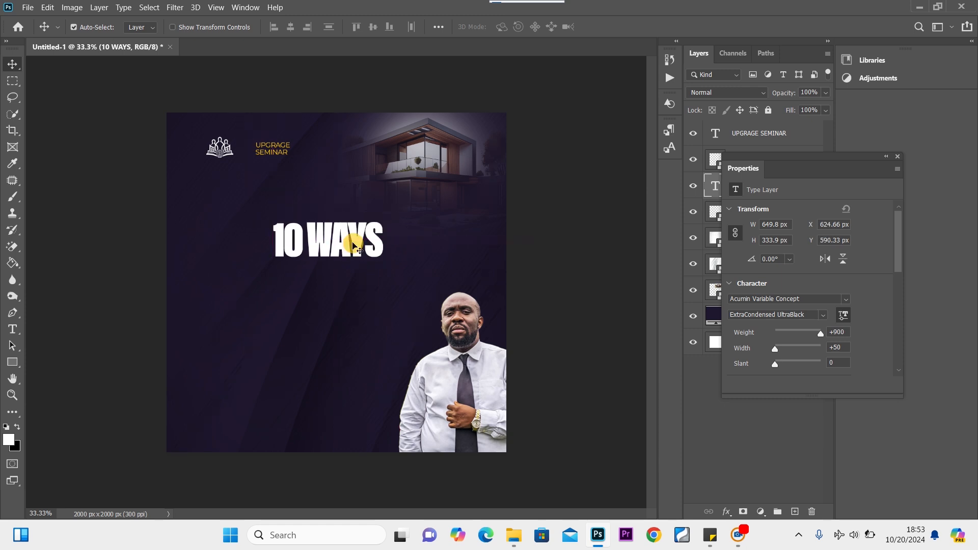
pyautogui.doubleClick(353, 244)
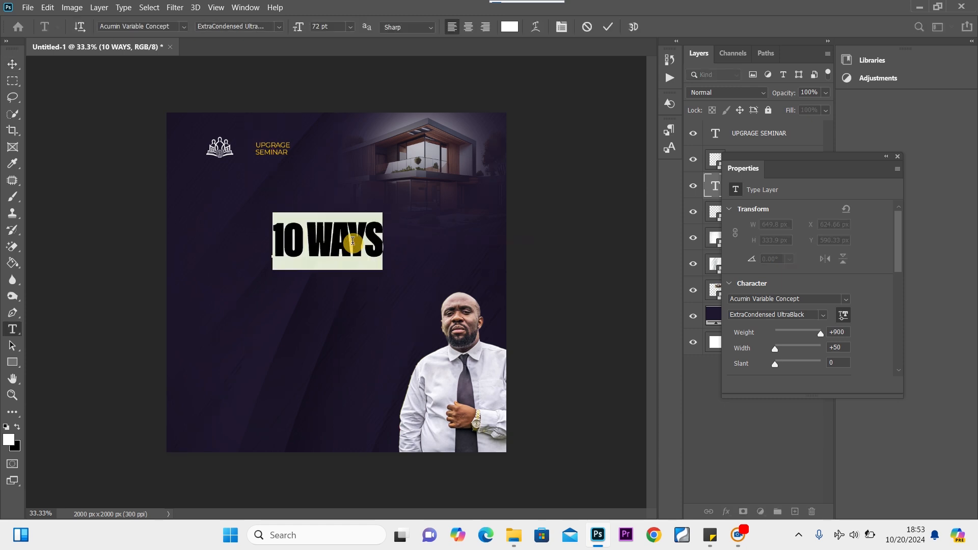
pyautogui.click(12, 64)
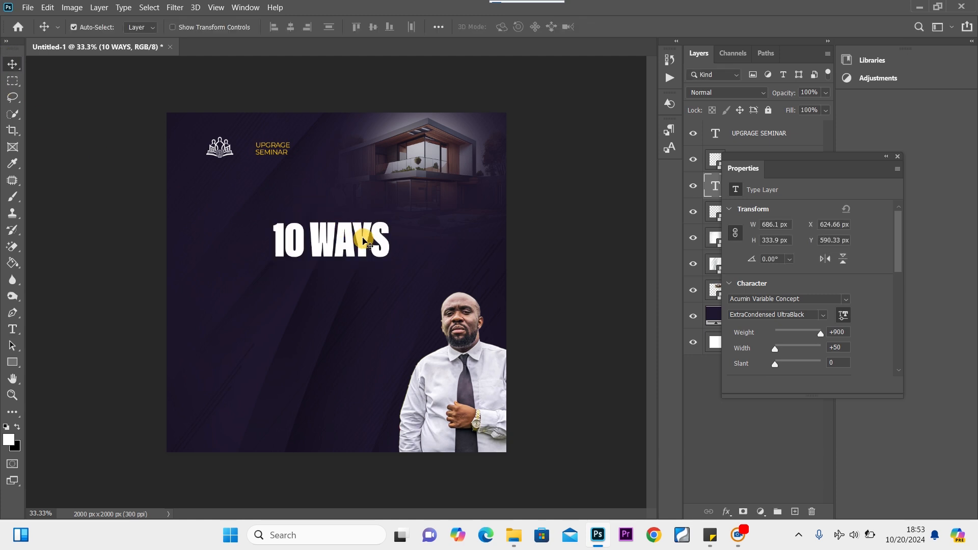
# Scale the "10 WAYS" text down to 79.41%, keeping its lower-left corner fixed.
pyautogui.hotkey('ctrl', 't')
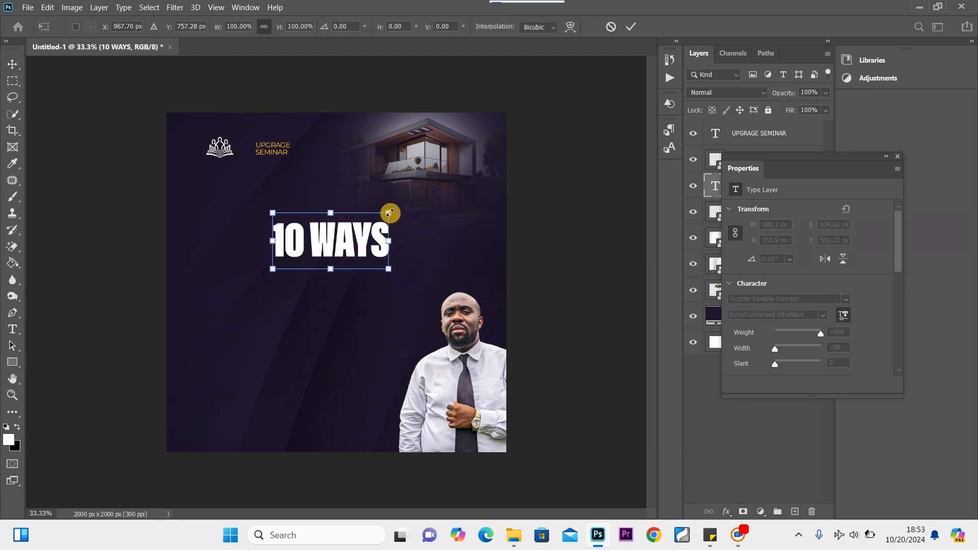
pyautogui.moveTo(390, 213); pyautogui.dragTo(364, 224)
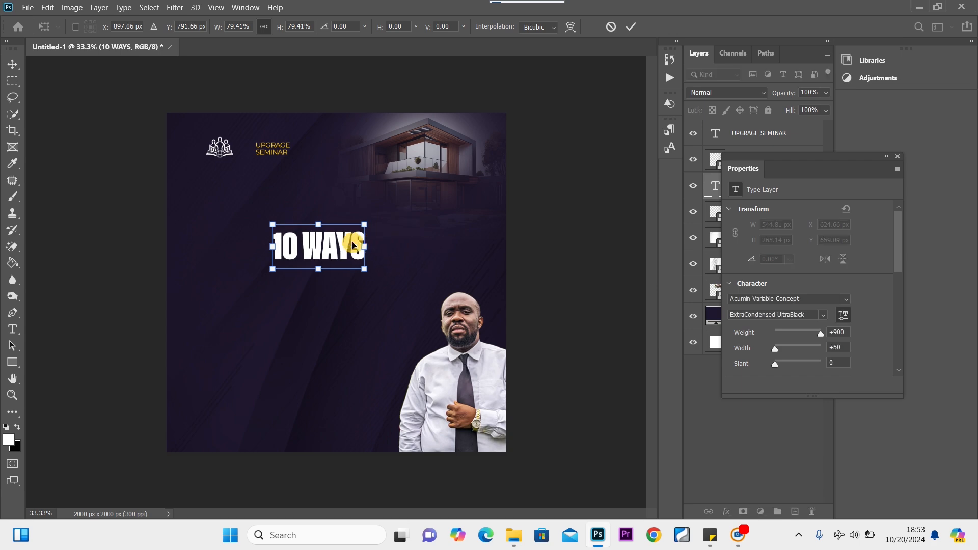
pyautogui.click(12, 64)
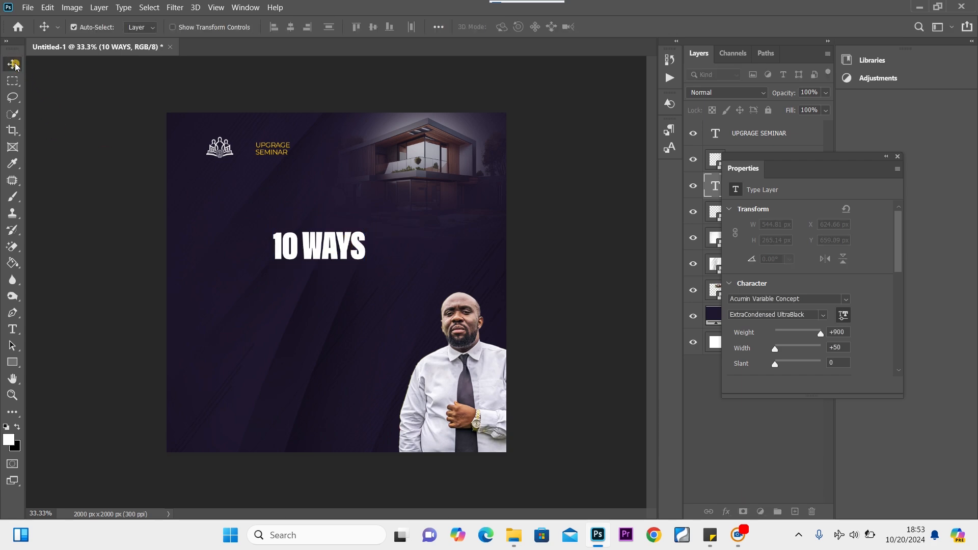
# Change the "10 WAYS" font style to ExtraCondensed Black.
pyautogui.doubleClick(359, 244)
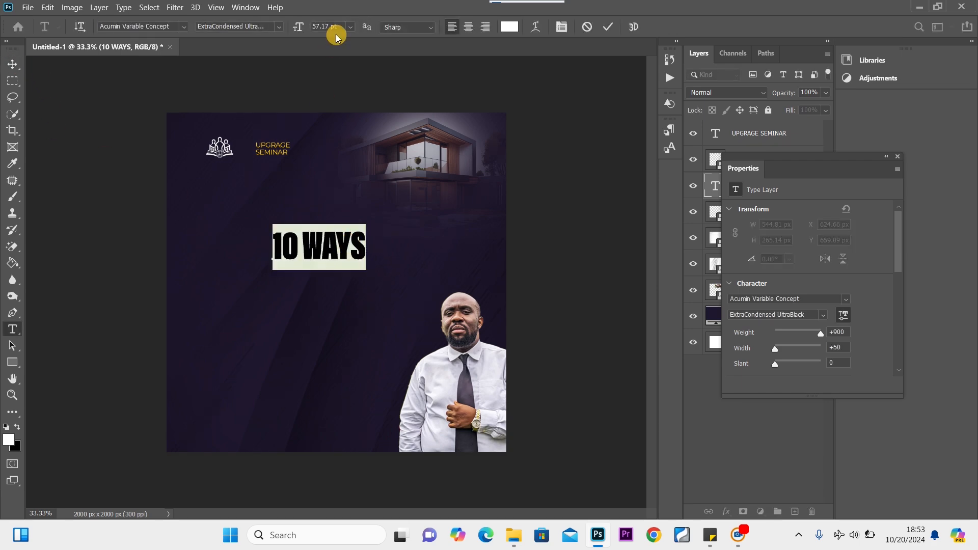
pyautogui.click(280, 30)
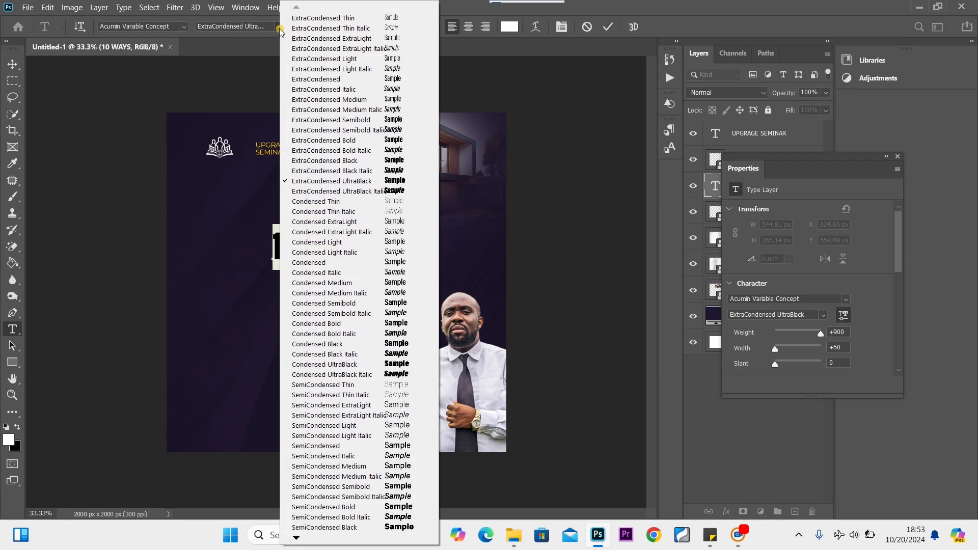
pyautogui.click(392, 161)
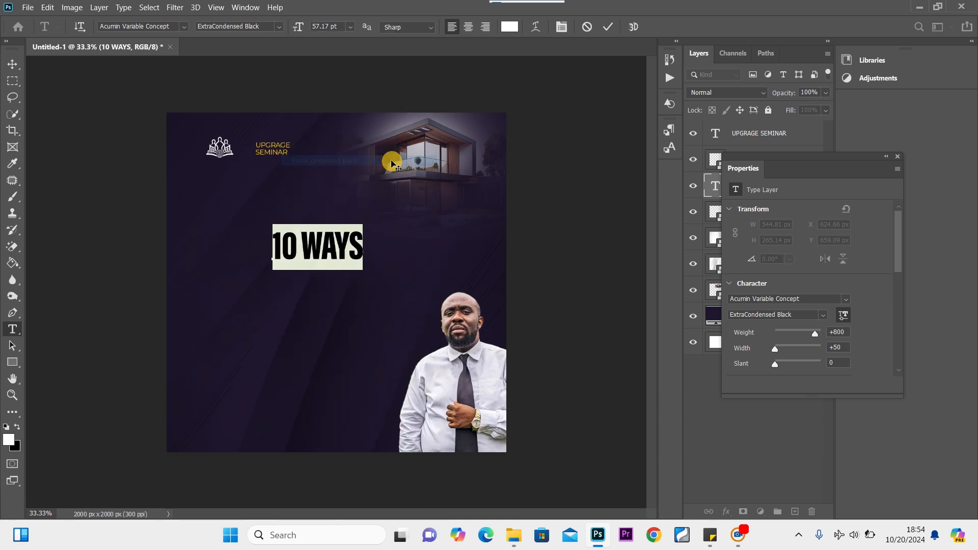
pyautogui.click(12, 65)
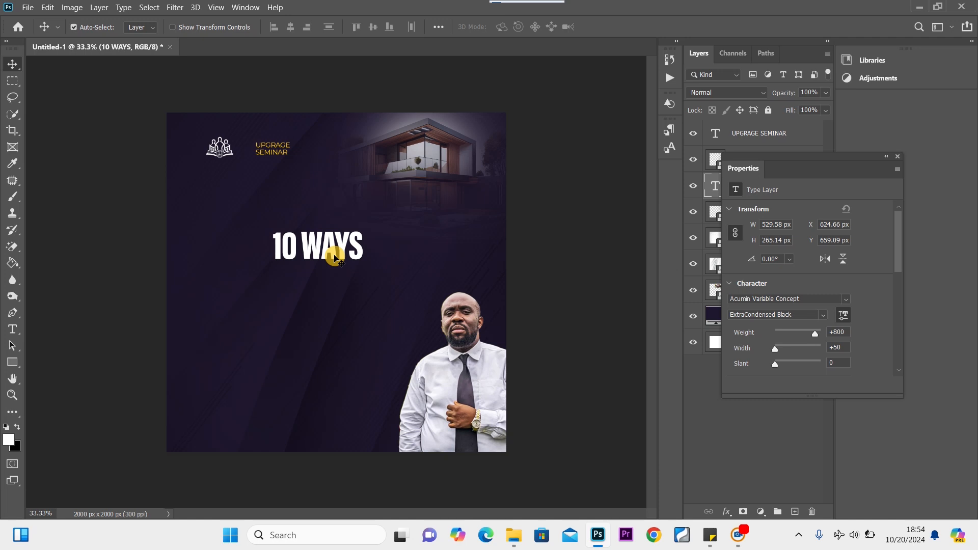
# Duplicate the "10 WAYS" text directly below the original and replace the copy's wording with "WEALTH".
pyautogui.moveTo(331, 250); pyautogui.dragTo(332, 281)
pyautogui.doubleClick(332, 282)
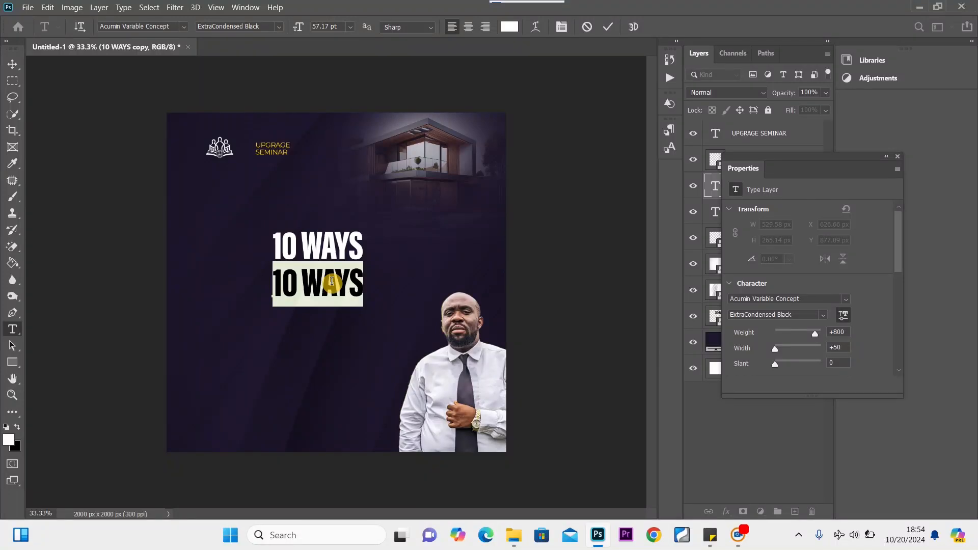
pyautogui.write('WEALTH')
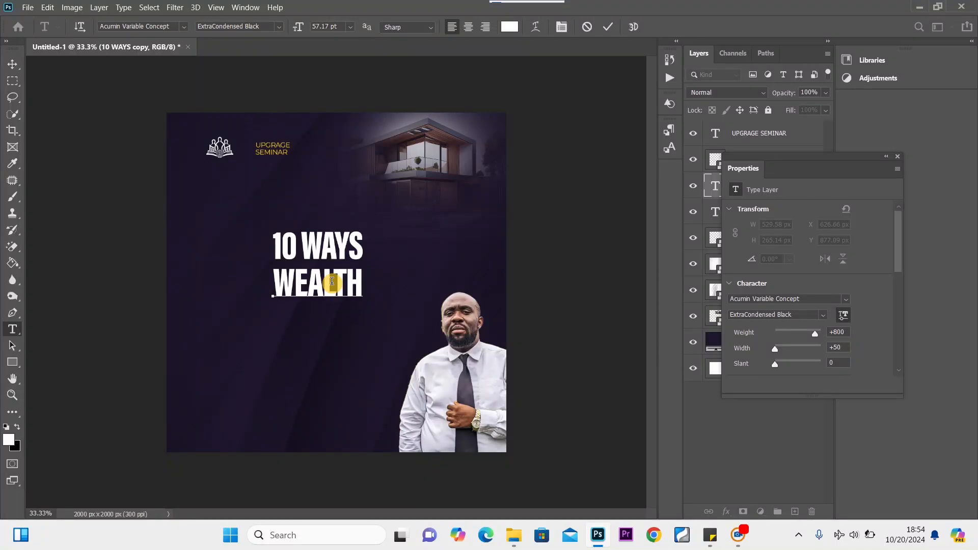
# Set the "WEALTH" text to the ExtraCondensed style and centre it closely beneath "10 WAYS".
pyautogui.doubleClick(332, 281)
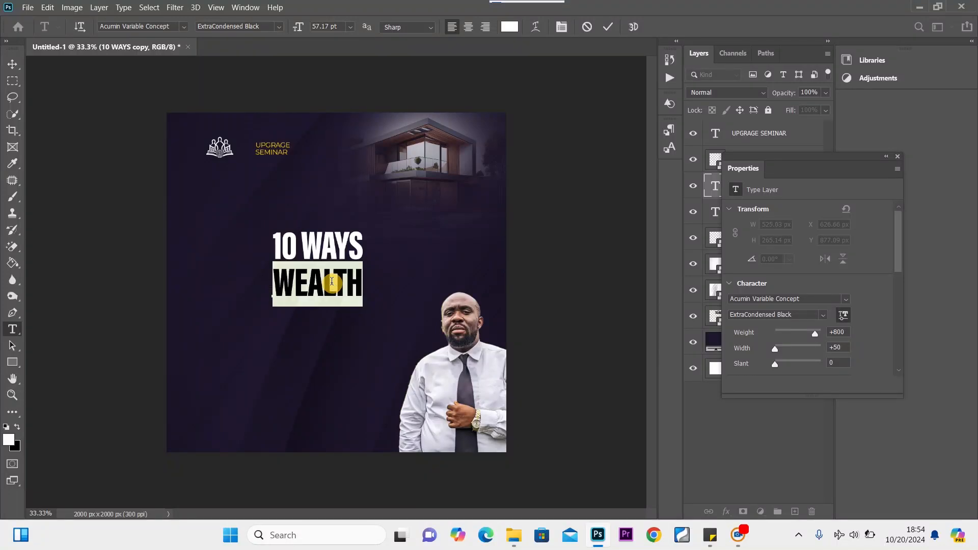
pyautogui.click(277, 27)
pyautogui.click(353, 80)
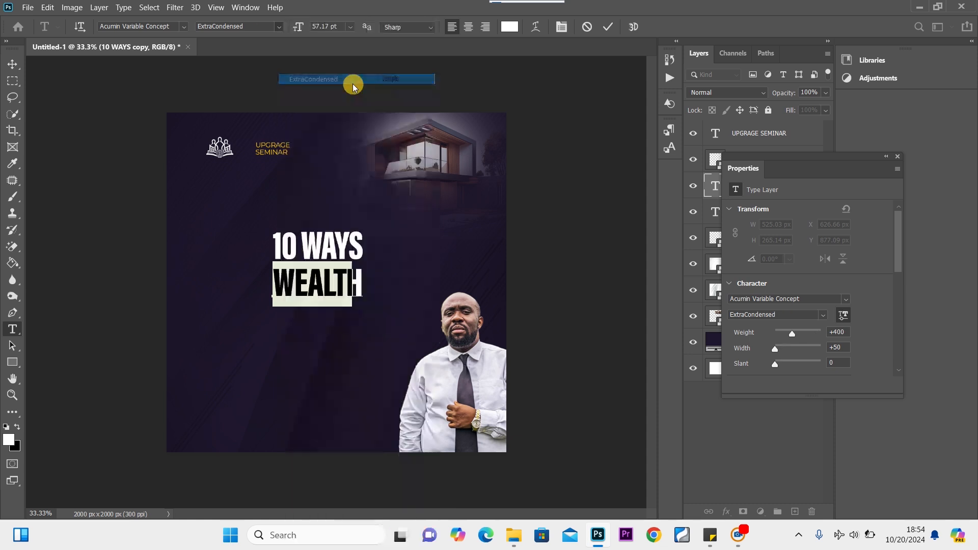
pyautogui.click(12, 68)
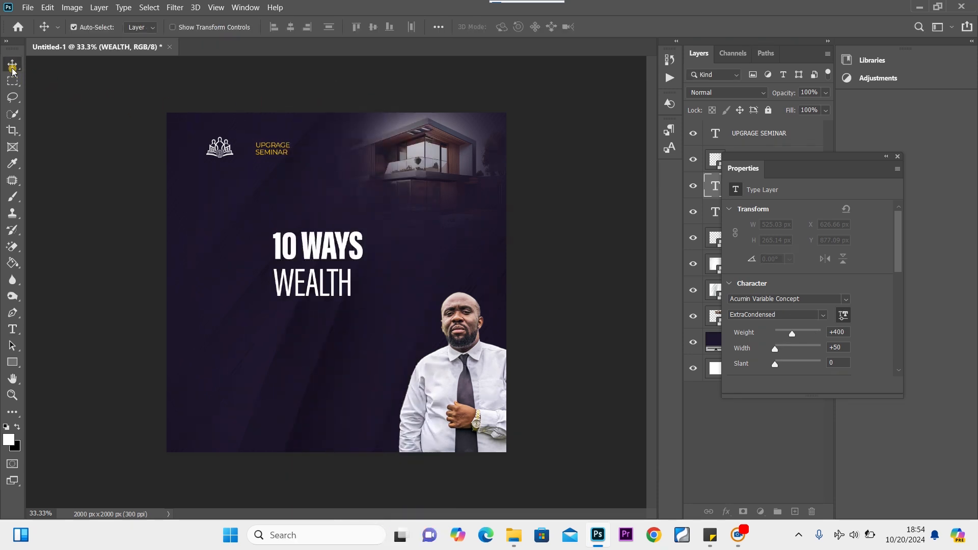
pyautogui.moveTo(315, 287); pyautogui.dragTo(322, 281)
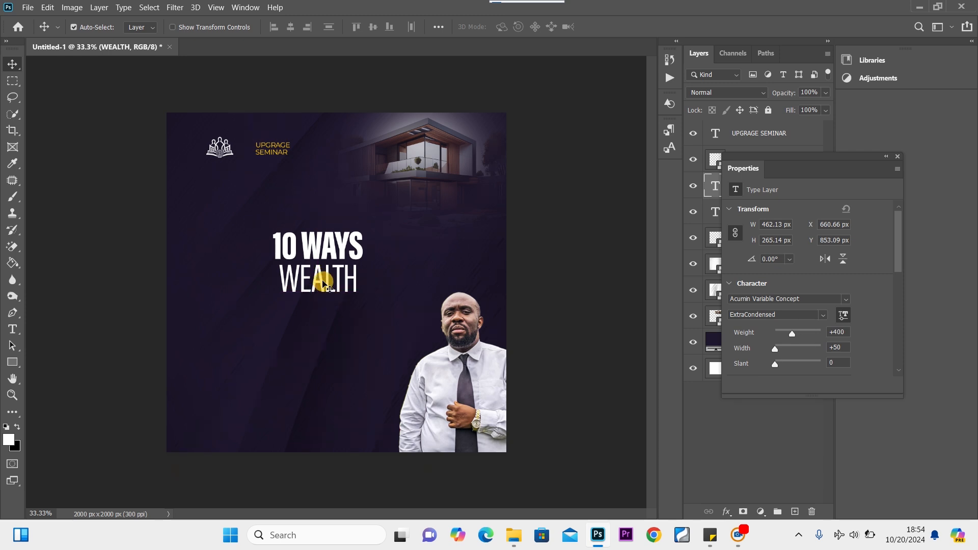
# Duplicate the "WEALTH" text to its left and replace the copy's wording with "TO MAKE" on two lines.
pyautogui.moveTo(324, 283); pyautogui.dragTo(238, 291)
pyautogui.doubleClick(239, 291)
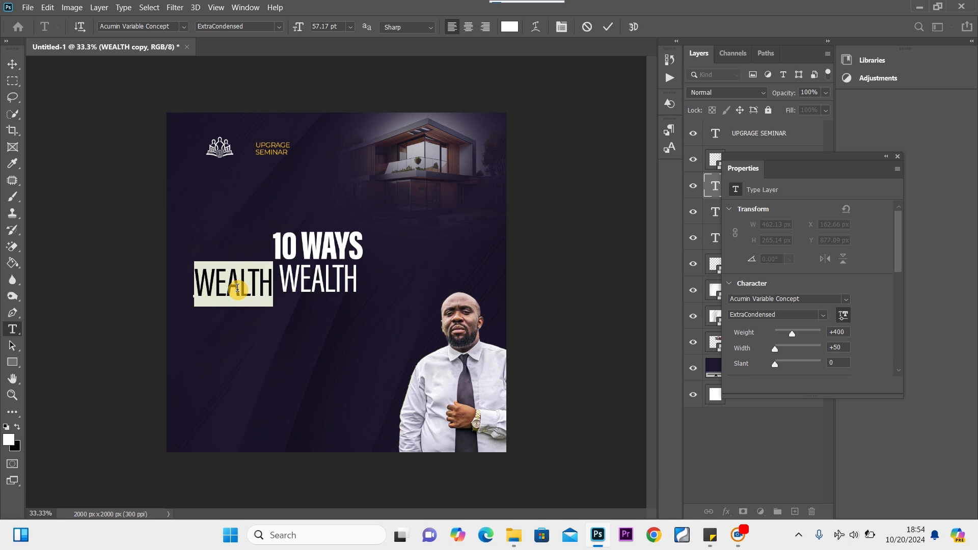
pyautogui.write('TOM')
pyautogui.press('BackSpace')
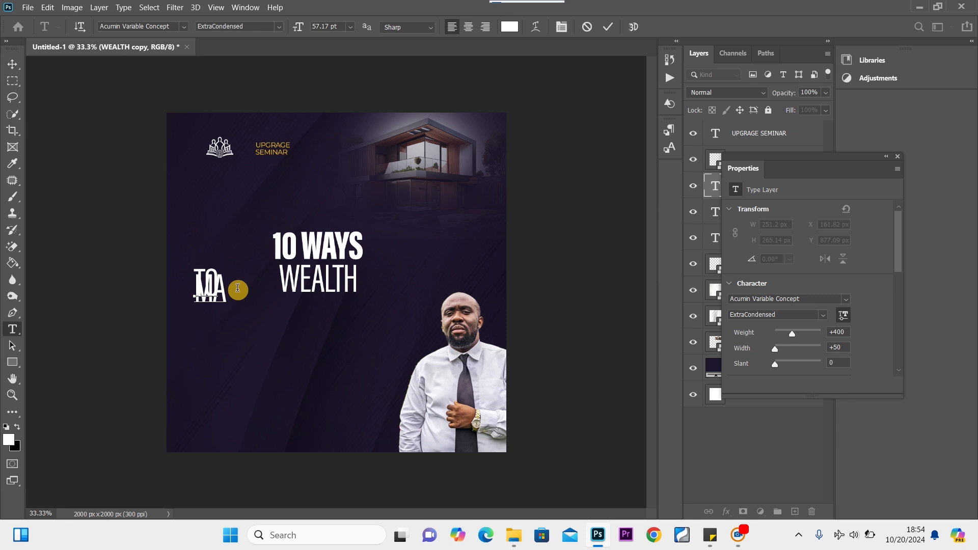
# Increase the line spacing of the "TO MAKE" text until its two lines separate, and right-align it.
pyautogui.hotkey('ctrl', 'a')
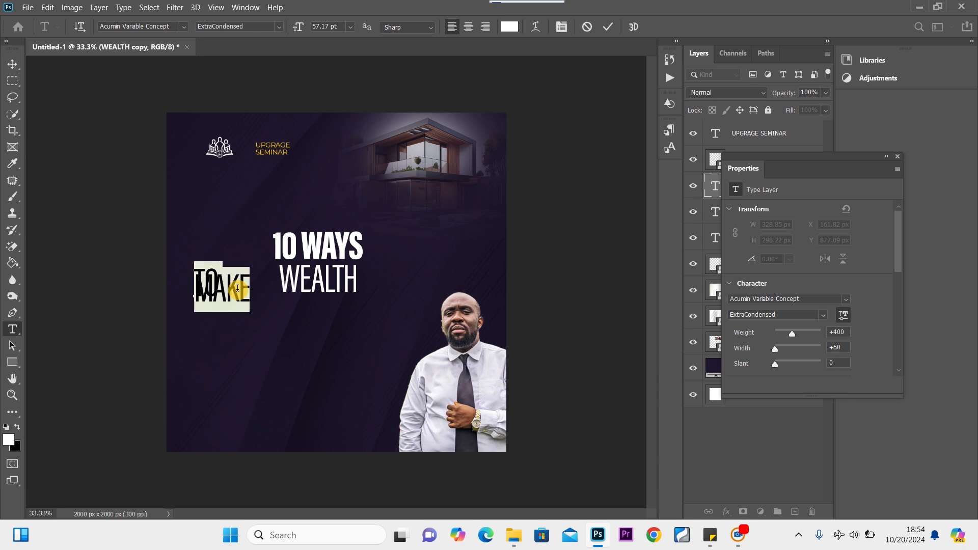
pyautogui.hotkey('alt', 'Down')
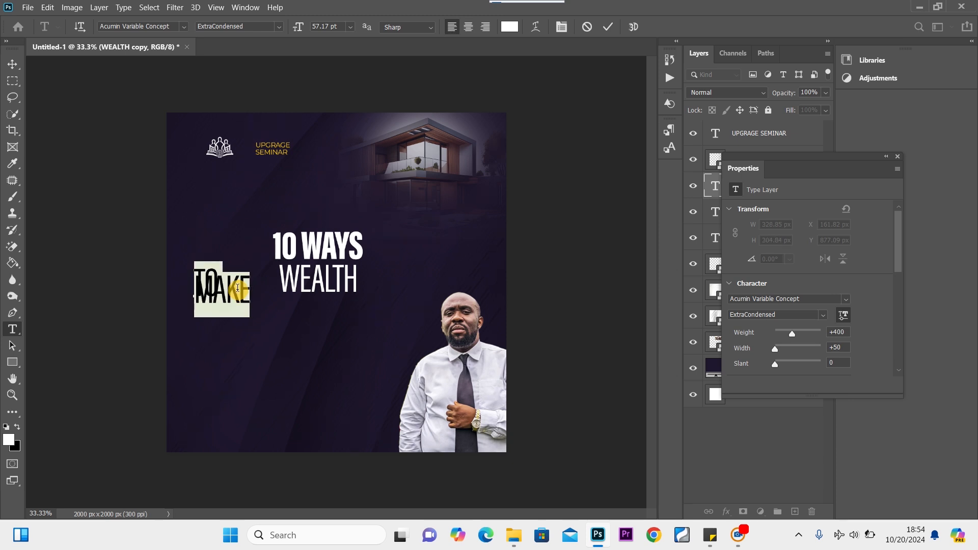
pyautogui.hotkey('alt', 'Down')
pyautogui.hotkey('alt', 'Down')
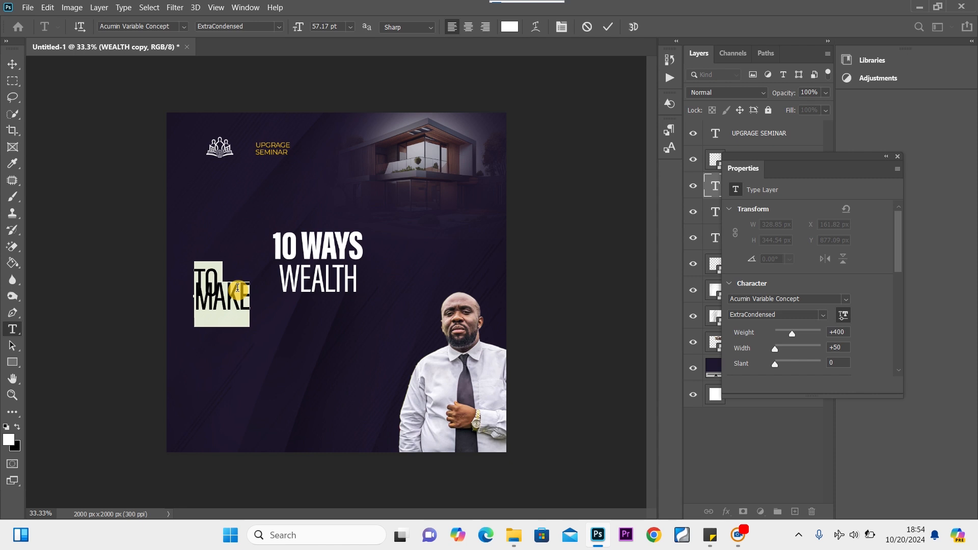
pyautogui.hotkey('alt', 'Down')
pyautogui.hotkey('alt', 'Down')
pyautogui.hotkey('alt', 'Down')
pyautogui.hotkey('alt', 'Down')
pyautogui.hotkey('alt', 'Down')
pyautogui.hotkey('alt', 'Down')
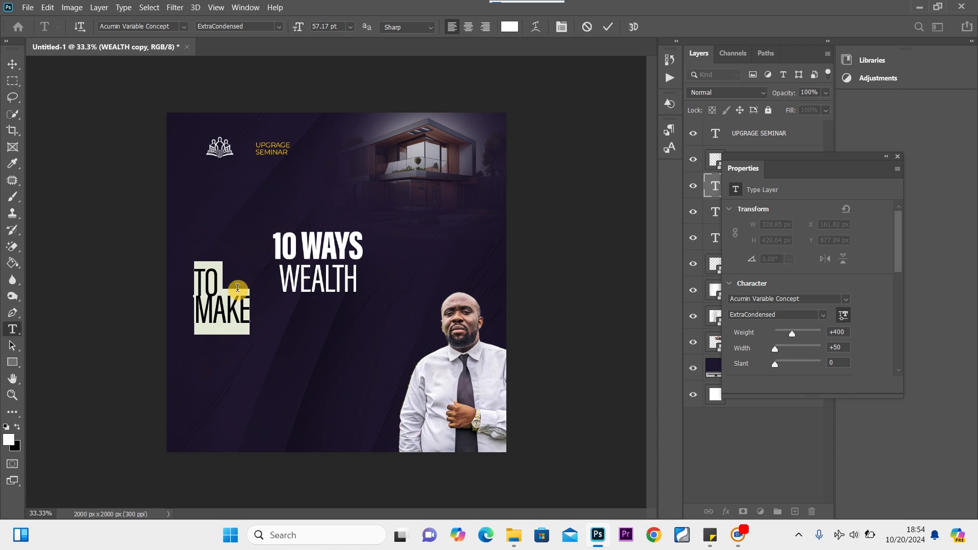
pyautogui.hotkey('alt', 'Down')
pyautogui.hotkey('alt', 'Down')
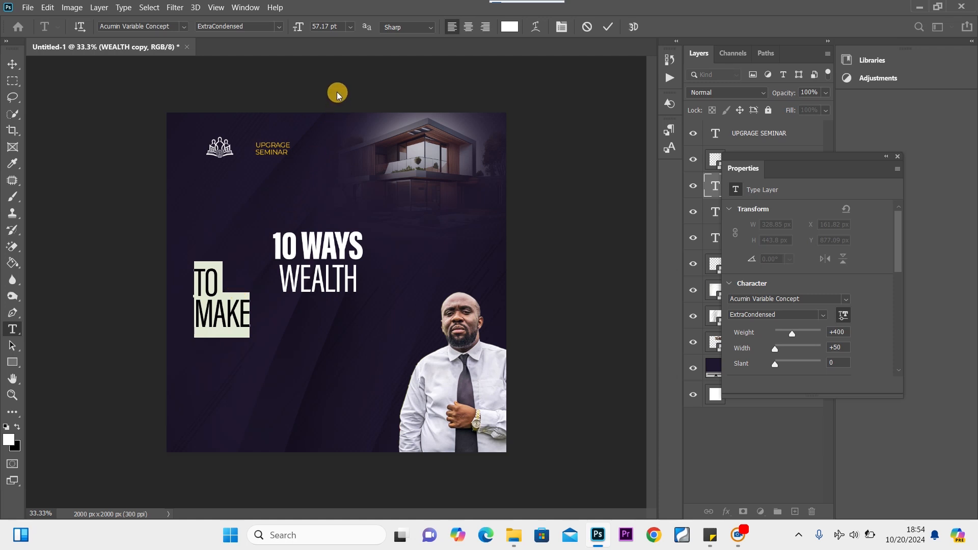
pyautogui.click(487, 29)
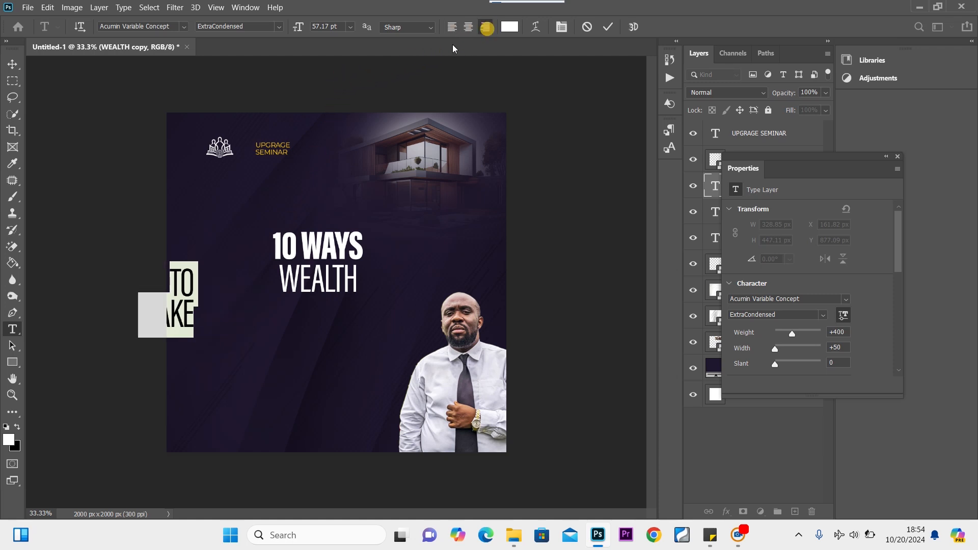
pyautogui.click(13, 65)
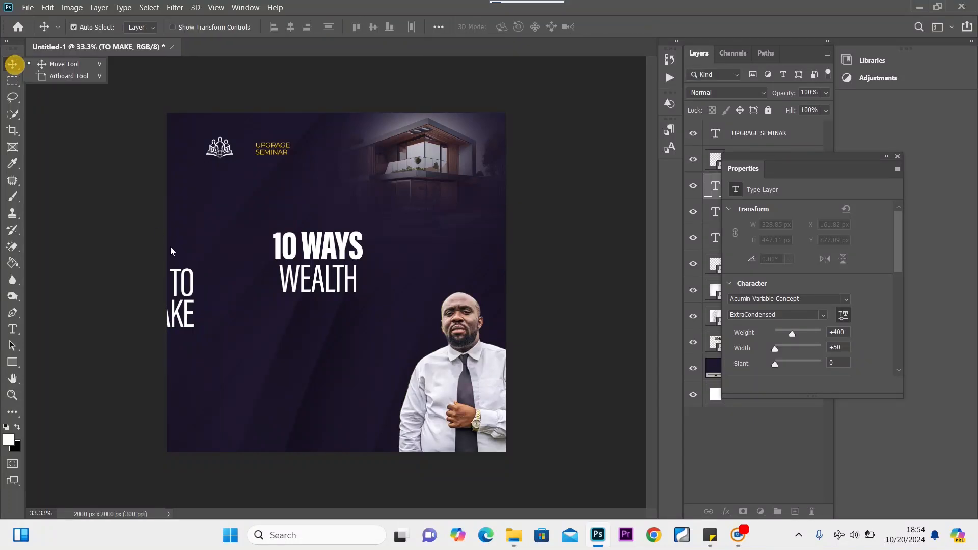
# Place the "TO MAKE" text against the left side of "WEALTH" and scale it down to 50.18% from its upper-right corner.
pyautogui.moveTo(179, 288); pyautogui.dragTo(268, 295)
pyautogui.hotkey('ctrl', 't')
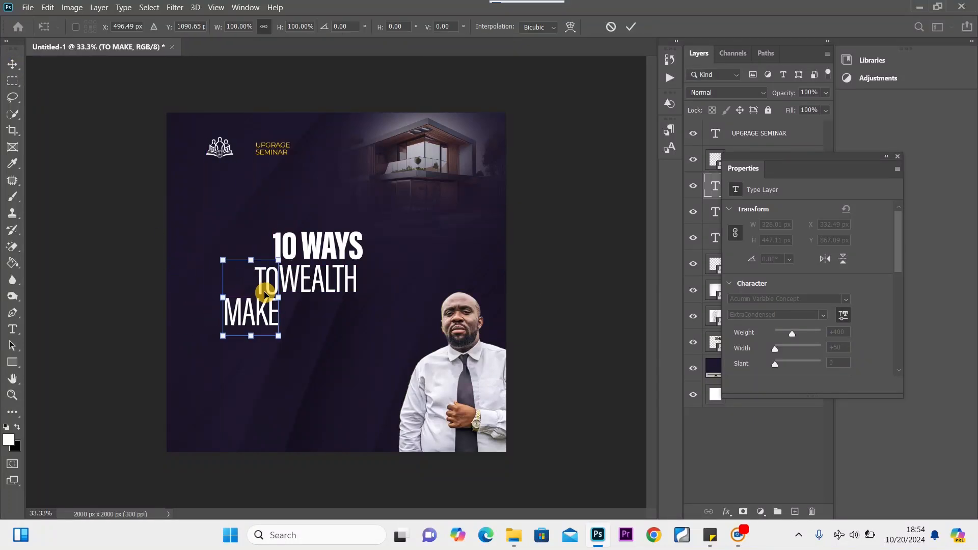
pyautogui.moveTo(222, 338); pyautogui.dragTo(246, 295)
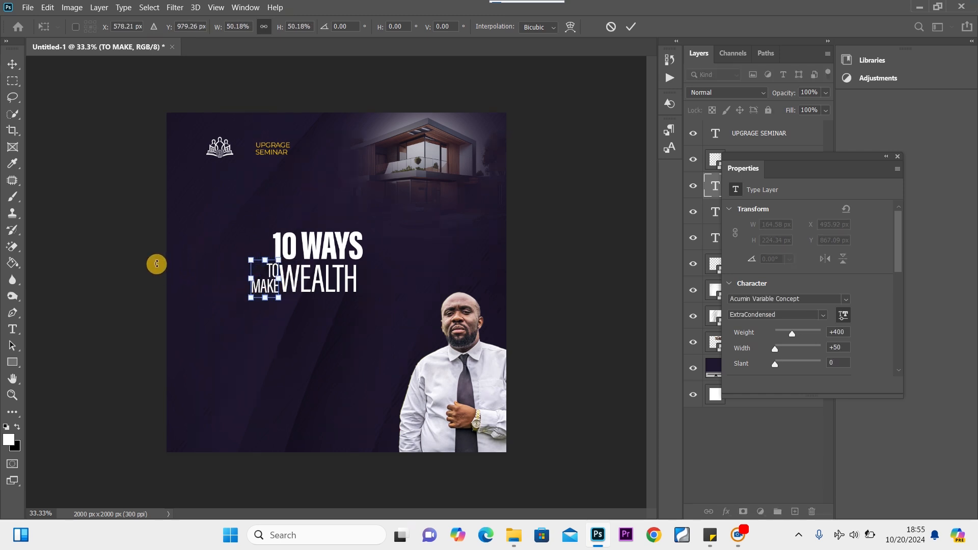
pyautogui.click(13, 65)
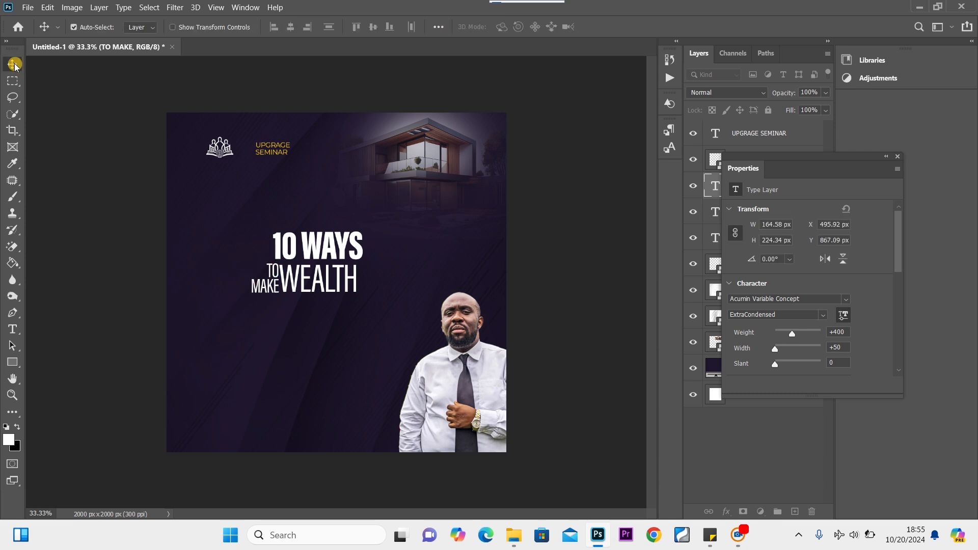
# Nudge the "TO MAKE" text 24 px left to leave a small gap before "WEALTH".
pyautogui.press('Left')
pyautogui.press('Left')
pyautogui.press('Left')
pyautogui.press('Left')
pyautogui.press('Left')
pyautogui.press('Left')
pyautogui.press('Left')
pyautogui.press('Left')
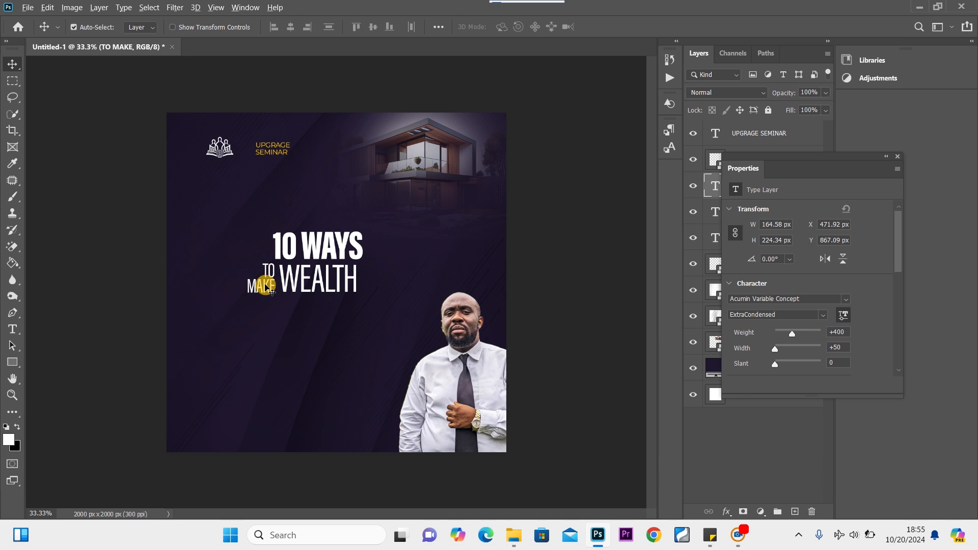
# Duplicate the "TO MAKE" text to the right of "WEALTH" and replace the copy's wording with "WITH".
pyautogui.moveTo(266, 287); pyautogui.dragTo(390, 291)
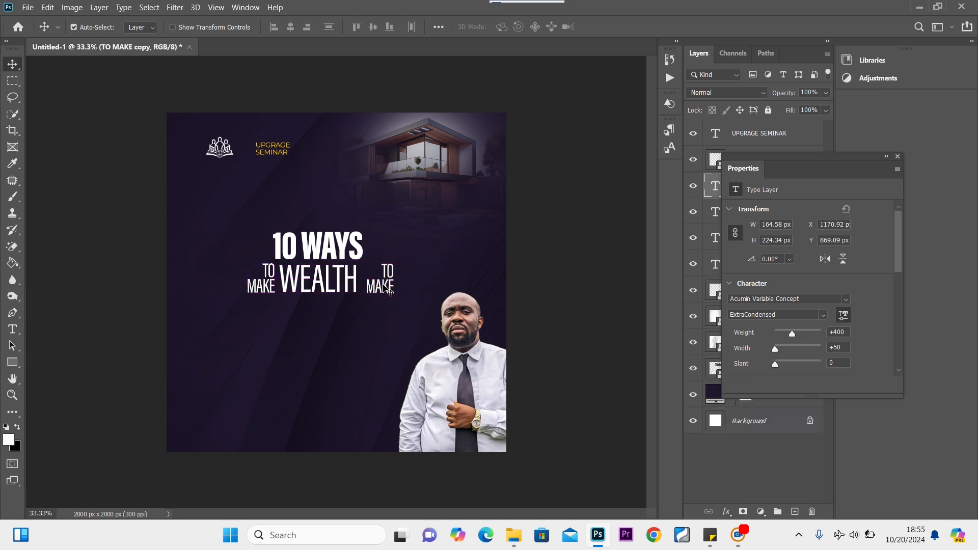
pyautogui.doubleClick(385, 286)
pyautogui.write('WITH')
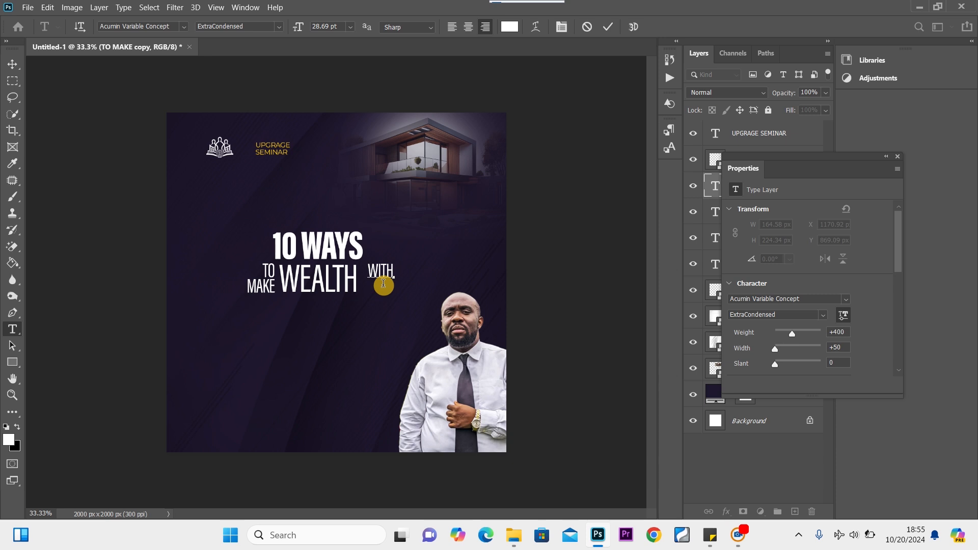
# Widen the letter spacing of the "WITH" text.
pyautogui.doubleClick(383, 283)
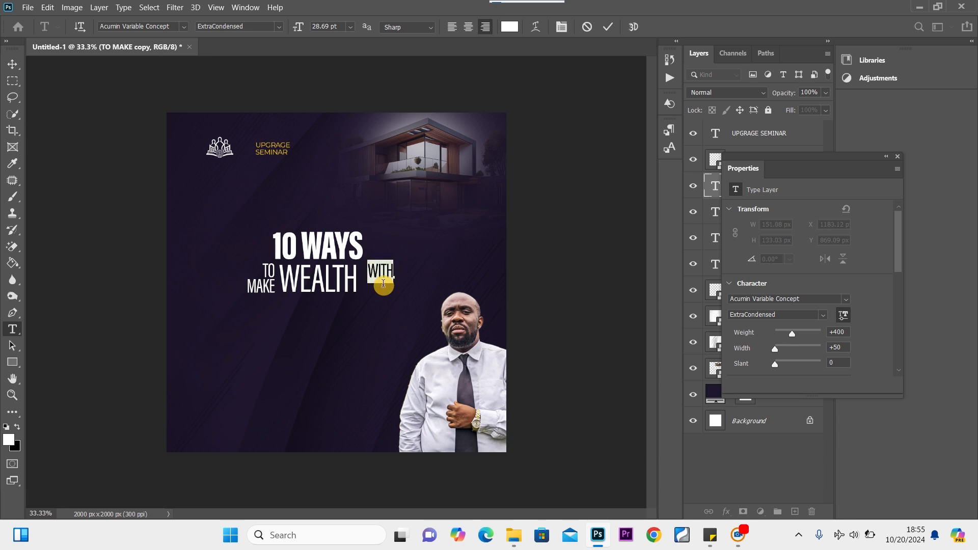
pyautogui.hotkey('alt', 'Right')
pyautogui.click(9, 62)
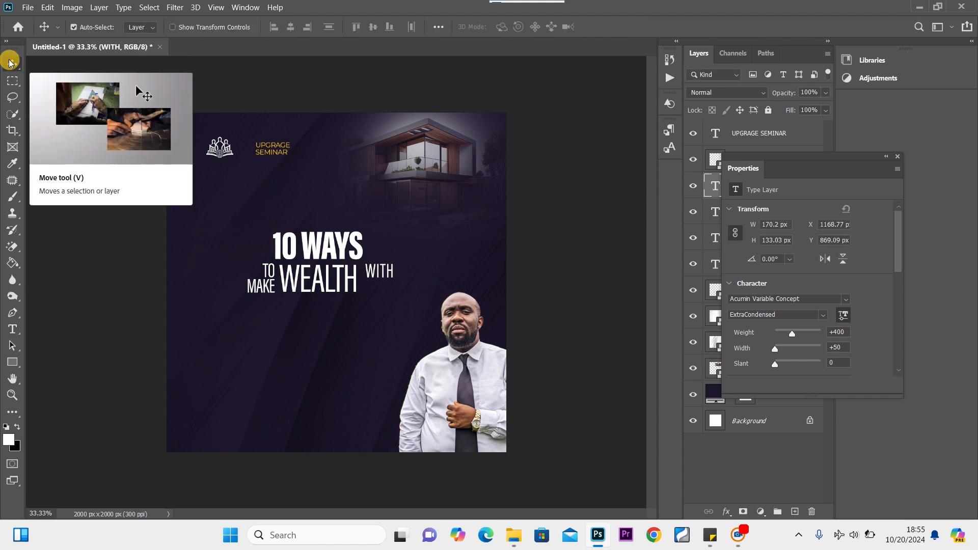
# Rotate the "WITH" text to -90° and place it vertically close against the right end of "WEALTH".
pyautogui.hotkey('ctrl', 't')
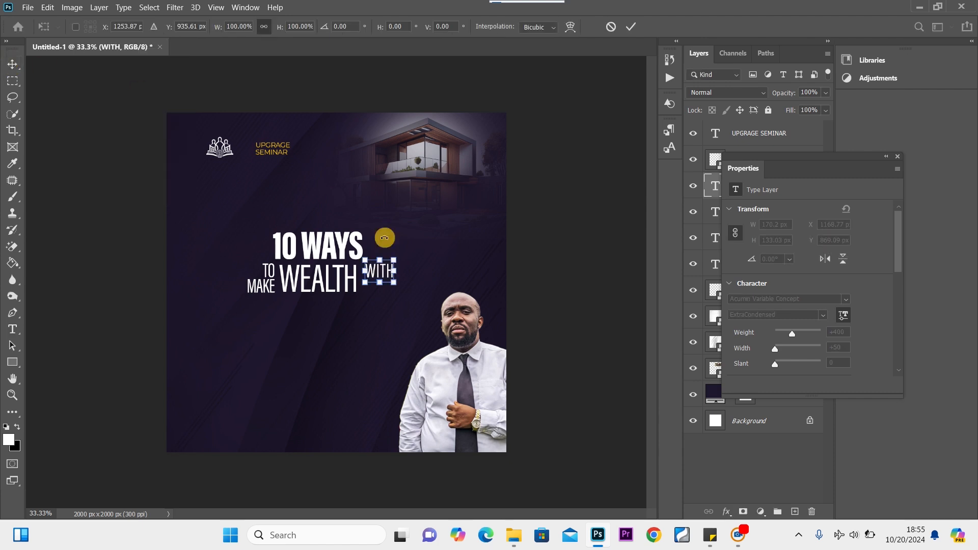
pyautogui.moveTo(405, 285); pyautogui.dragTo(394, 245)
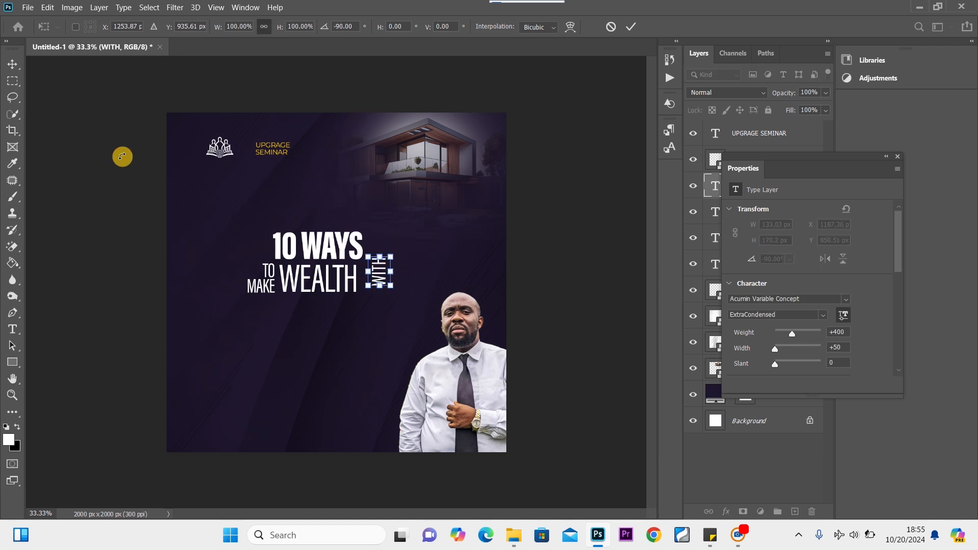
pyautogui.click(12, 63)
pyautogui.moveTo(380, 274); pyautogui.dragTo(370, 279)
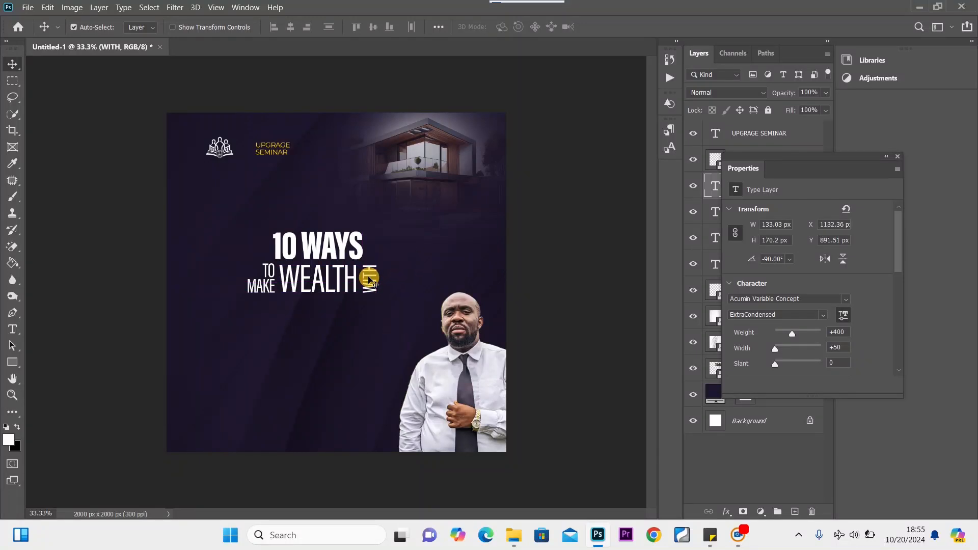
# Recolor the "WEALTH" text to golden yellow fdca00, starting from a sample of the "UPGRAGE SEMINAR" text color.
pyautogui.click(331, 276)
pyautogui.doubleClick(332, 276)
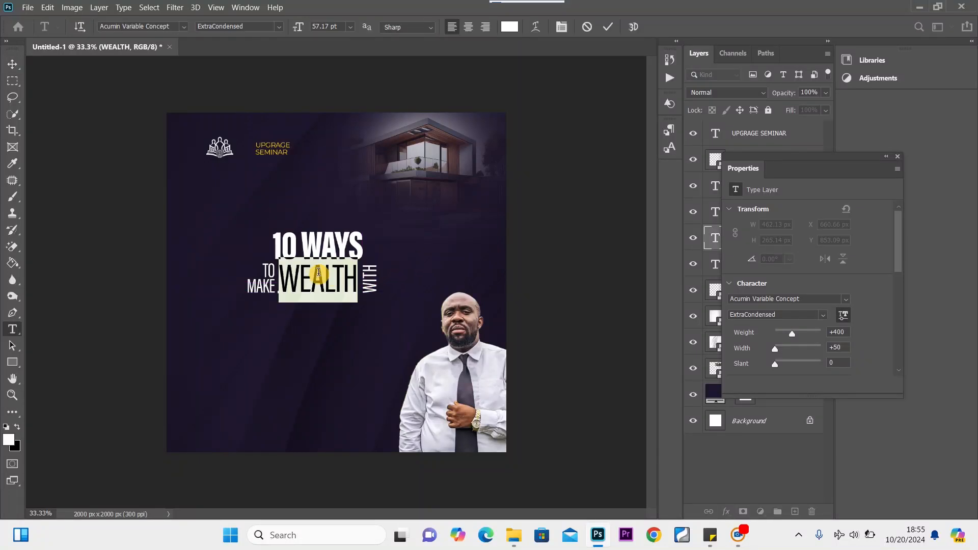
pyautogui.click(10, 440)
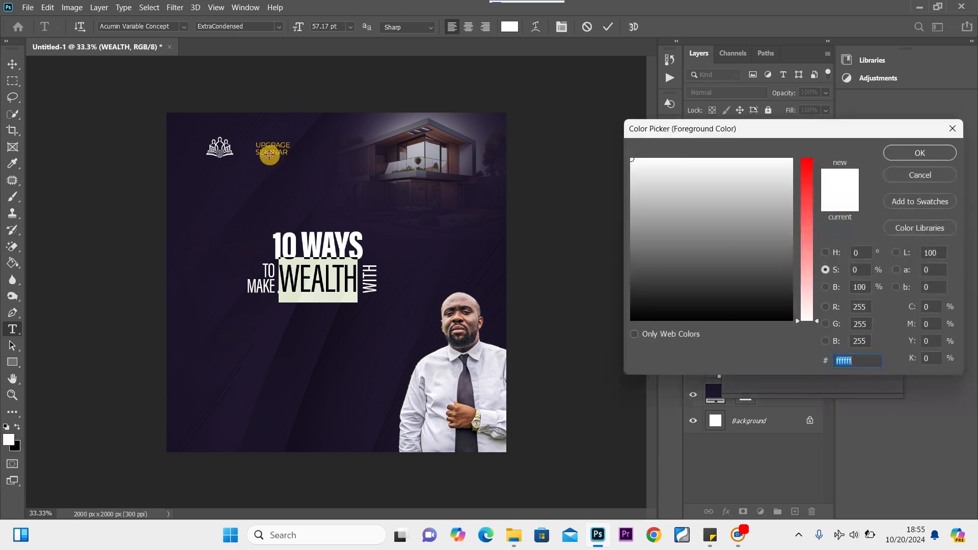
pyautogui.click(280, 152)
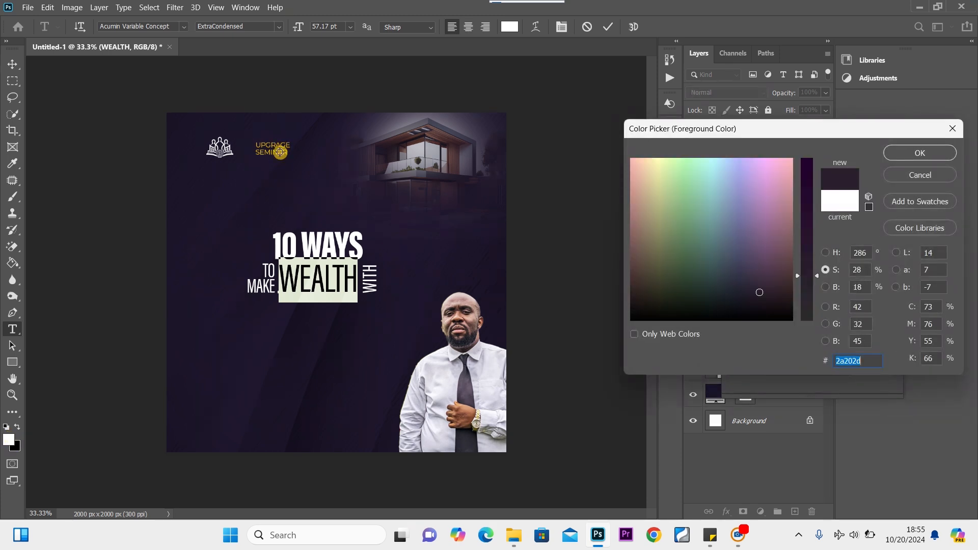
pyautogui.click(276, 152)
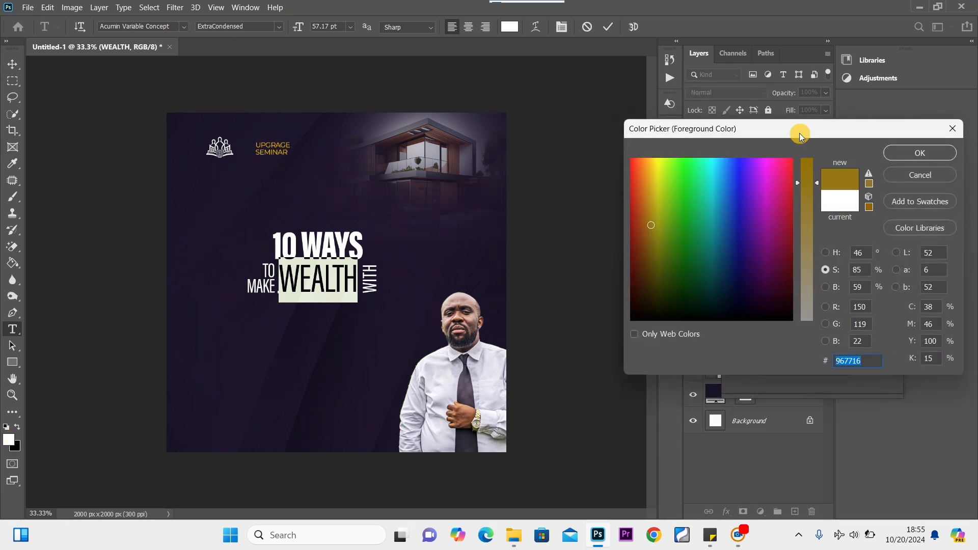
pyautogui.click(652, 162)
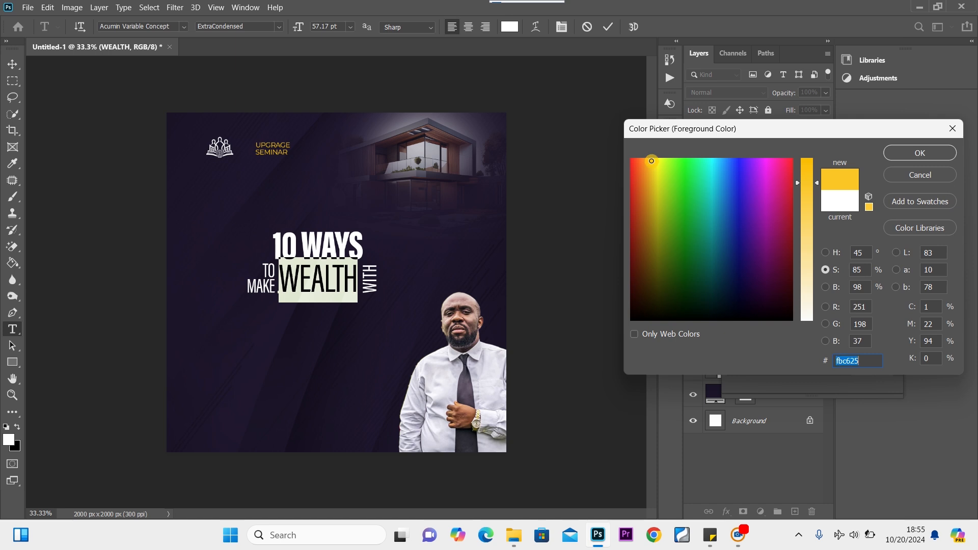
pyautogui.moveTo(652, 160); pyautogui.dragTo(653, 158)
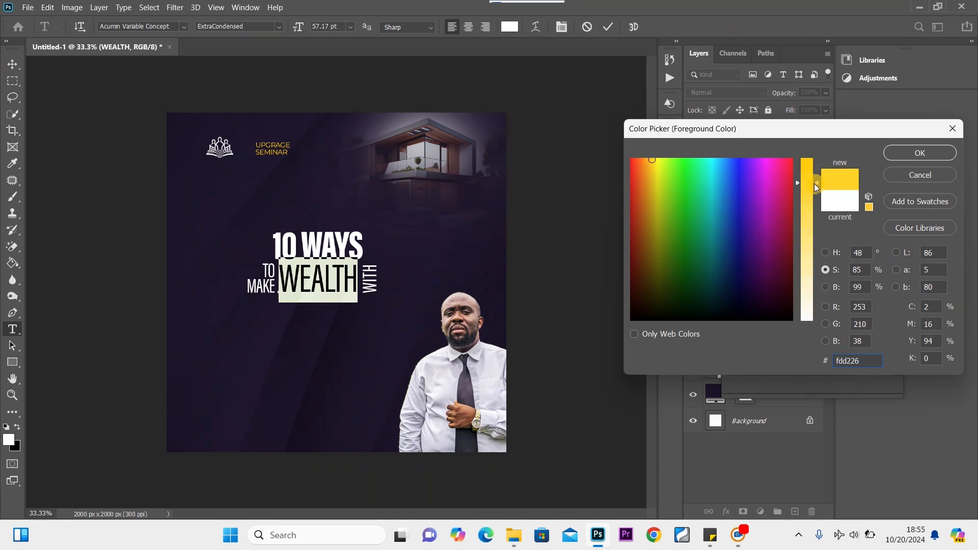
pyautogui.moveTo(815, 184); pyautogui.dragTo(817, 148)
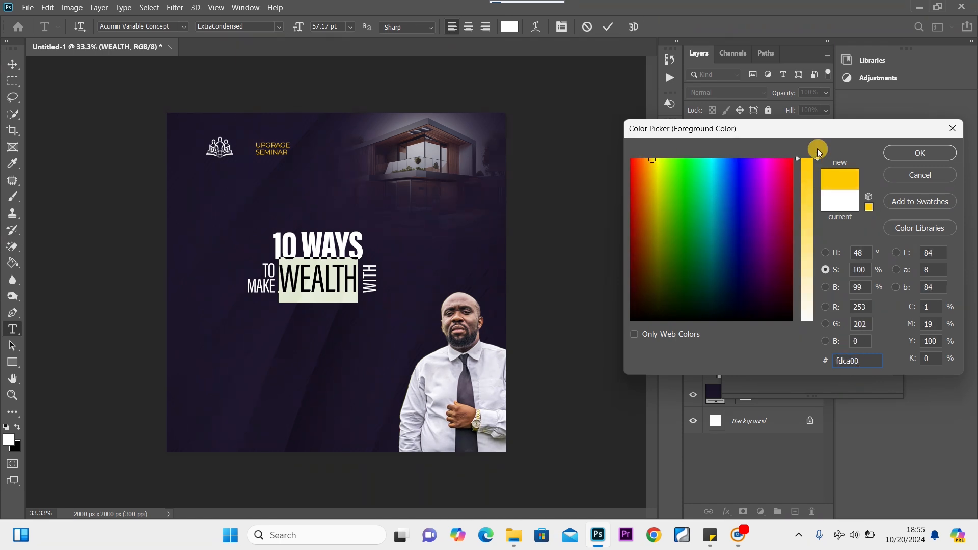
pyautogui.click(908, 154)
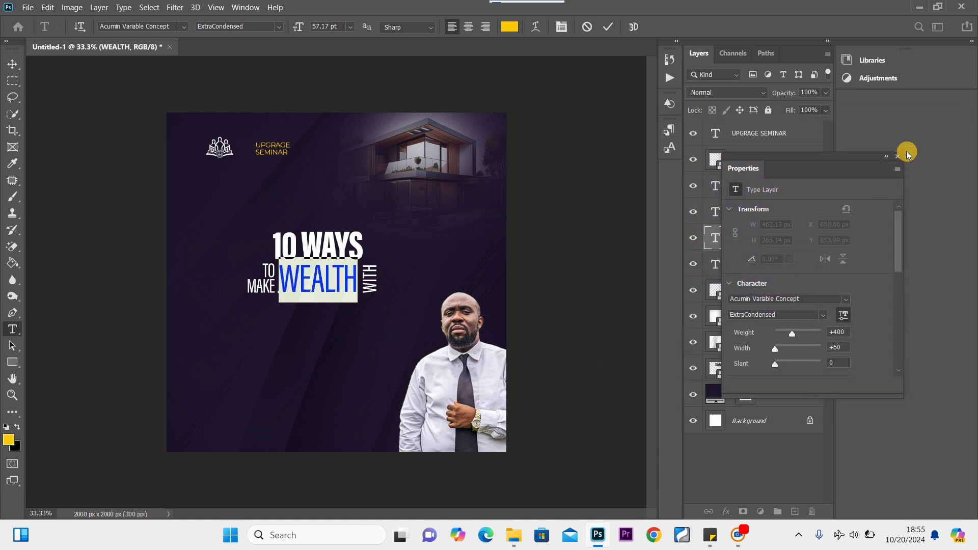
pyautogui.click(14, 66)
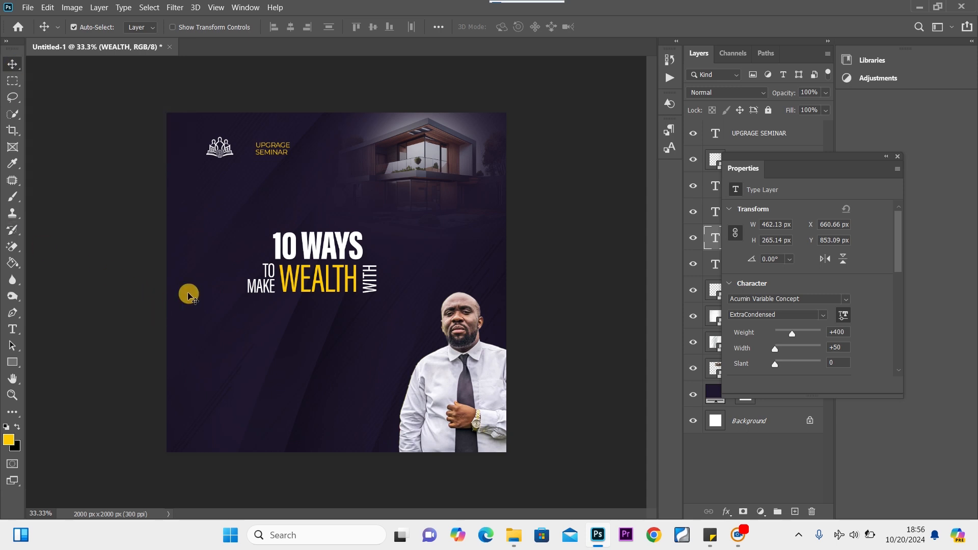
# Duplicate the "10 WAYS" text below "WEALTH" and replace the copy's wording with "REAL ESTATE".
pyautogui.click(318, 249)
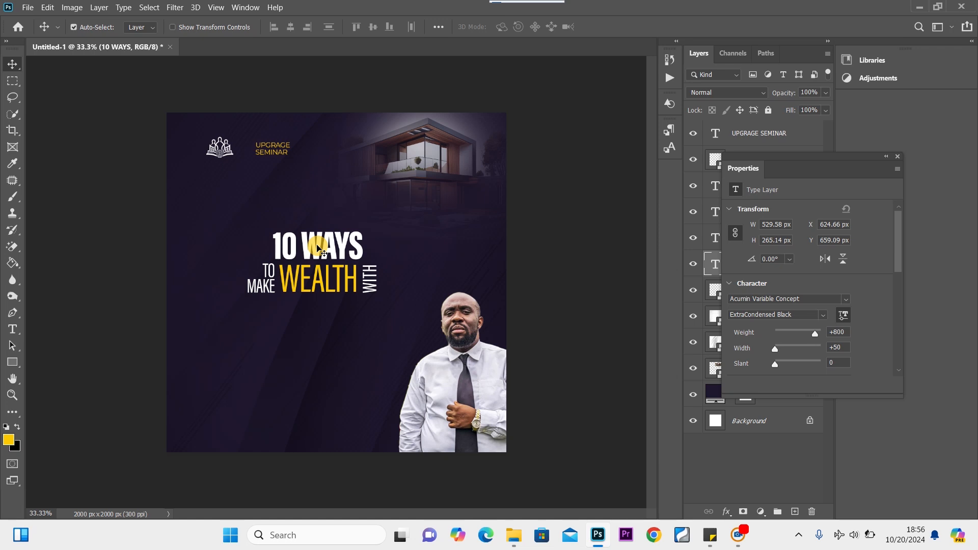
pyautogui.moveTo(318, 248); pyautogui.dragTo(318, 318)
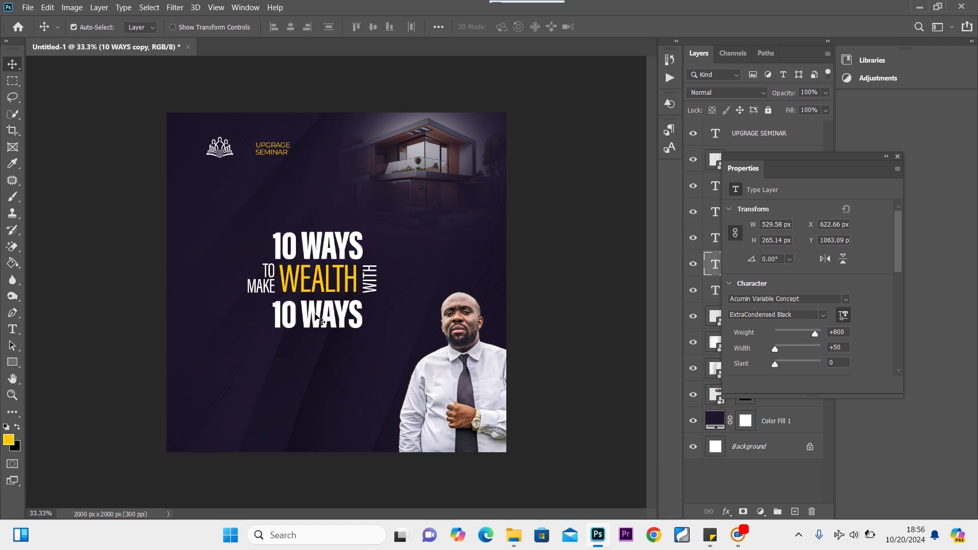
pyautogui.doubleClick(316, 314)
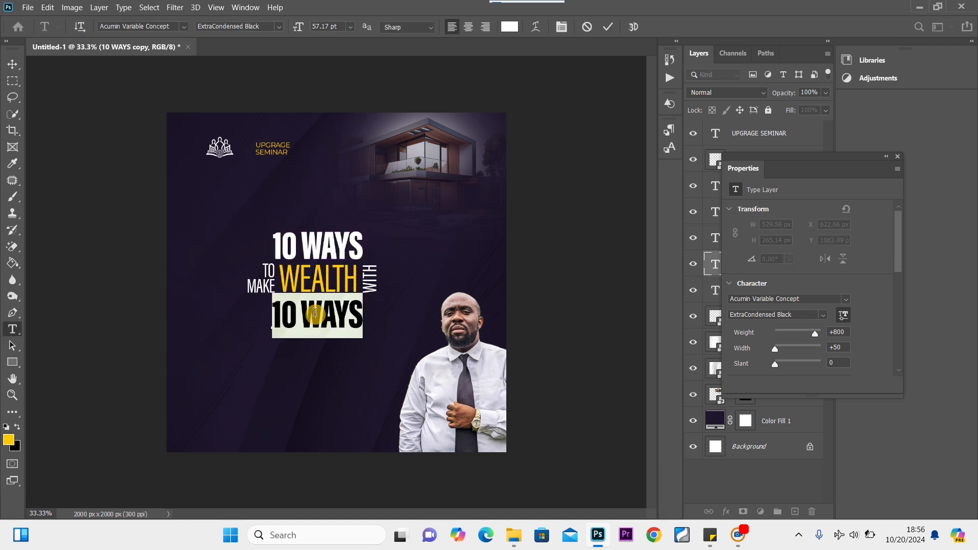
pyautogui.write('REAL E')
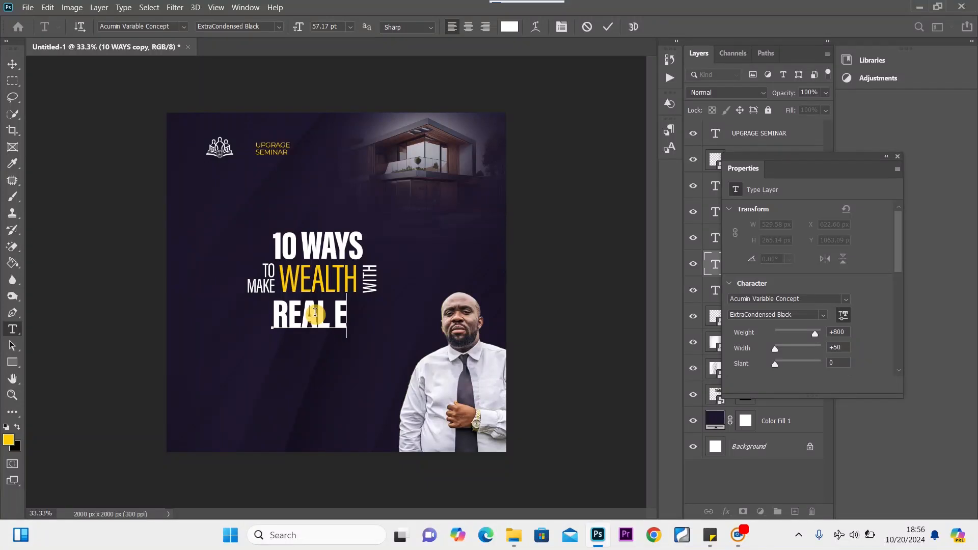
pyautogui.write('STATE')
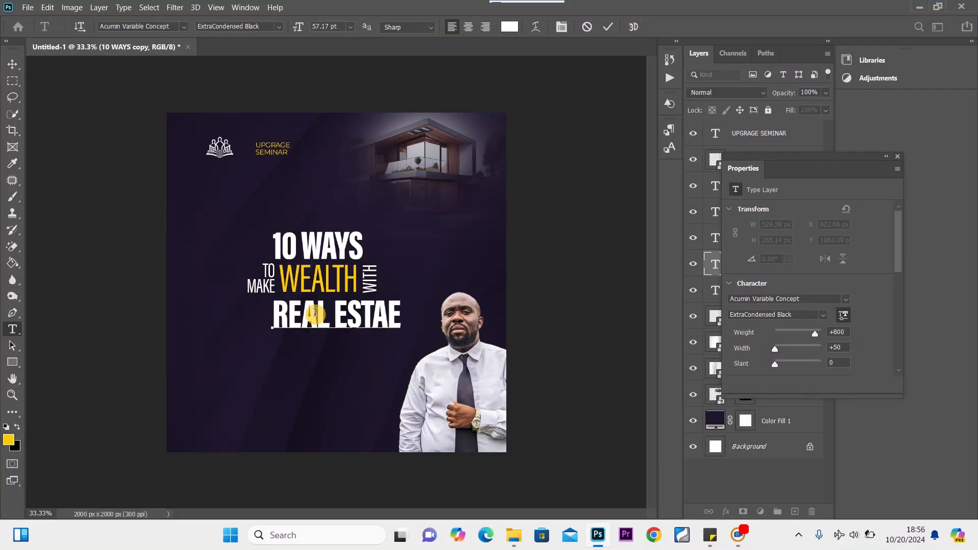
pyautogui.press('BackSpace')
pyautogui.write('TE')
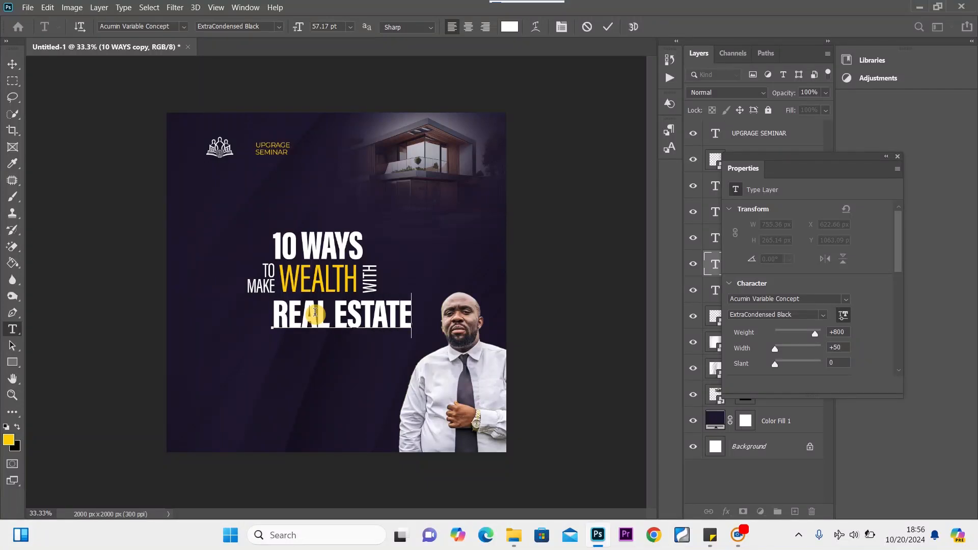
pyautogui.click(14, 68)
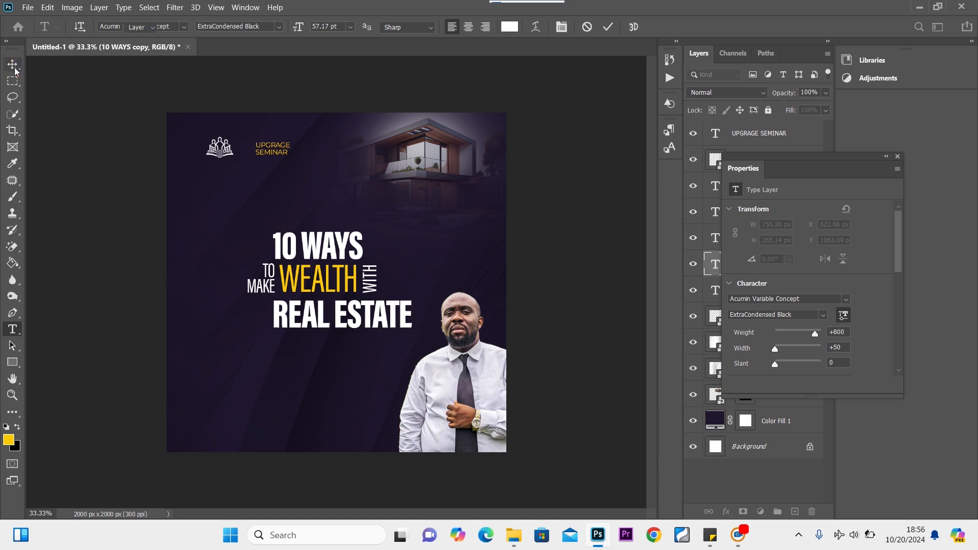
# Scale the "REAL ESTATE" text down to 64.81% so it matches the width of "10 WAYS".
pyautogui.click(373, 314)
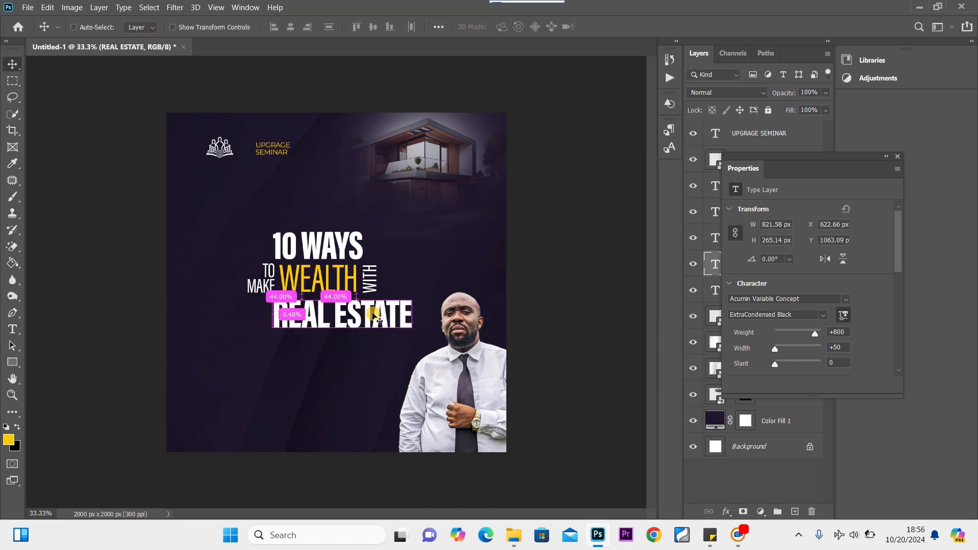
pyautogui.hotkey('ctrl', 't')
pyautogui.moveTo(412, 301); pyautogui.dragTo(345, 317)
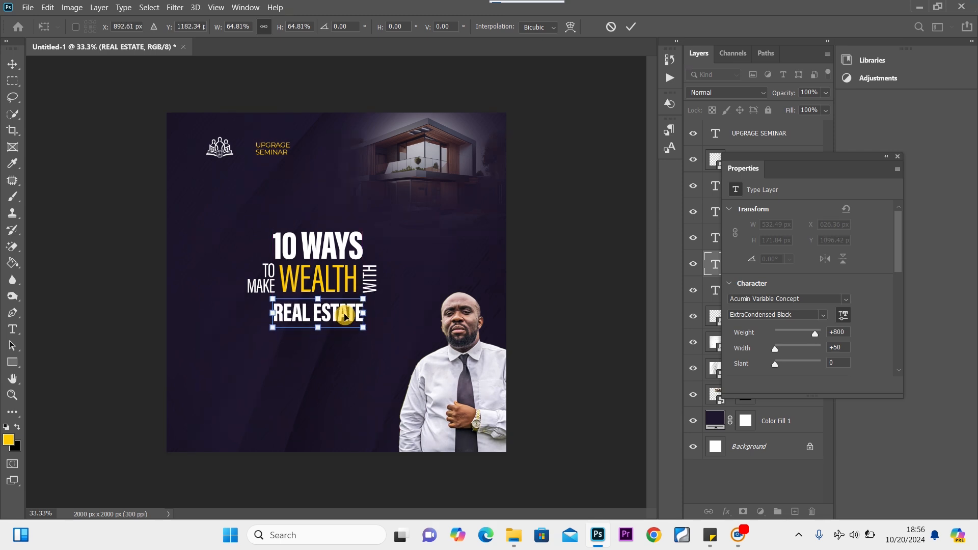
pyautogui.click(13, 65)
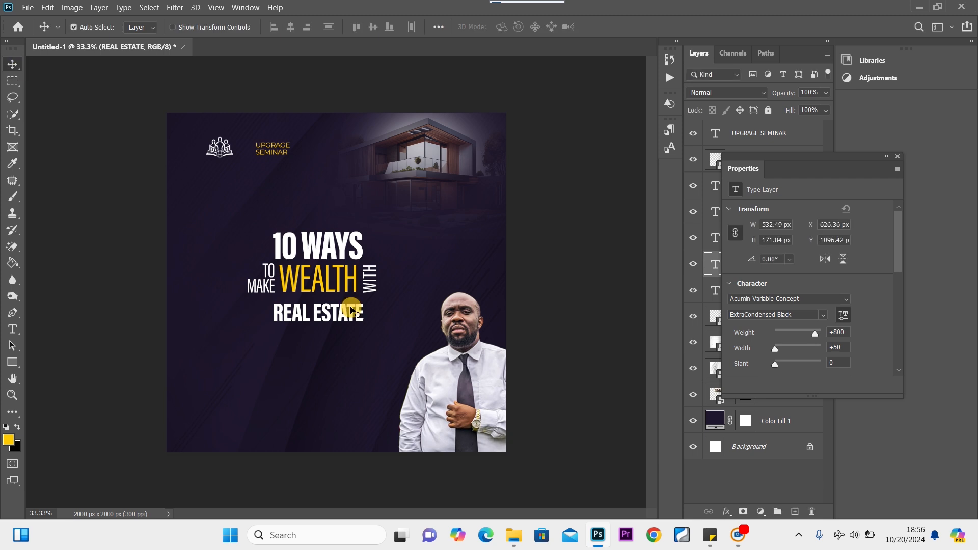
# Widen the letter spacing of the "REAL ESTATE" text.
pyautogui.doubleClick(351, 311)
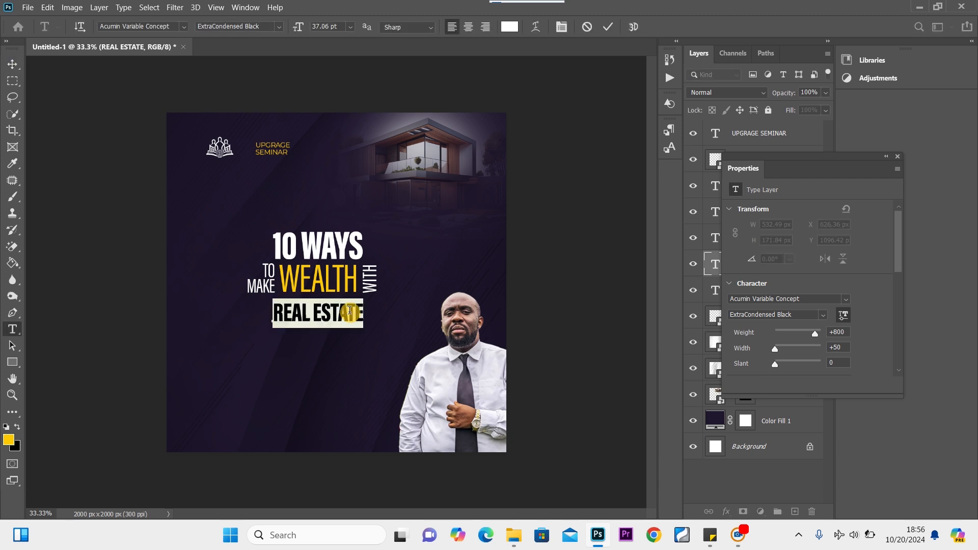
pyautogui.hotkey('alt', 'Right')
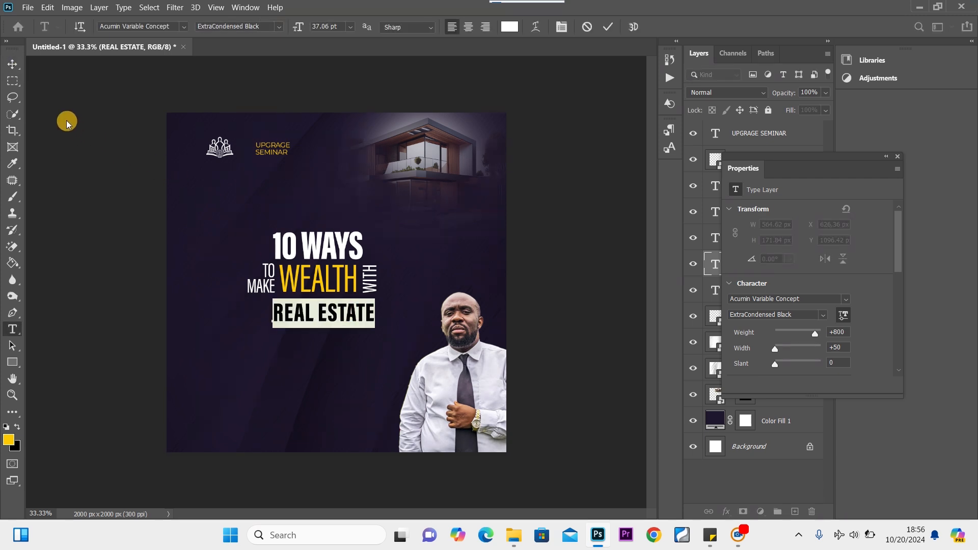
pyautogui.click(13, 65)
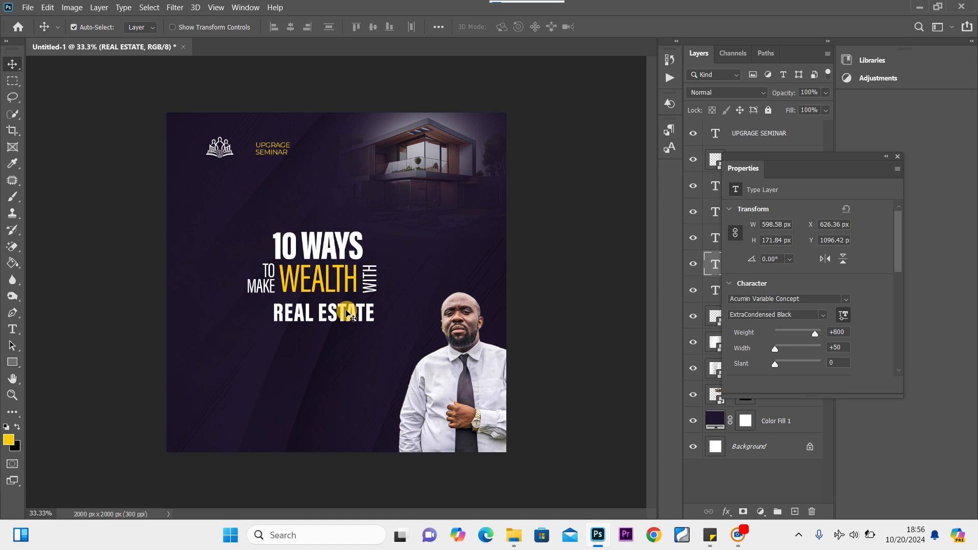
# Move the "REAL ESTATE" text left under "TO MAKE" and scale it up to 118.05%, ending below "WITH".
pyautogui.moveTo(347, 311); pyautogui.dragTo(329, 314)
pyautogui.hotkey('ctrl', 't')
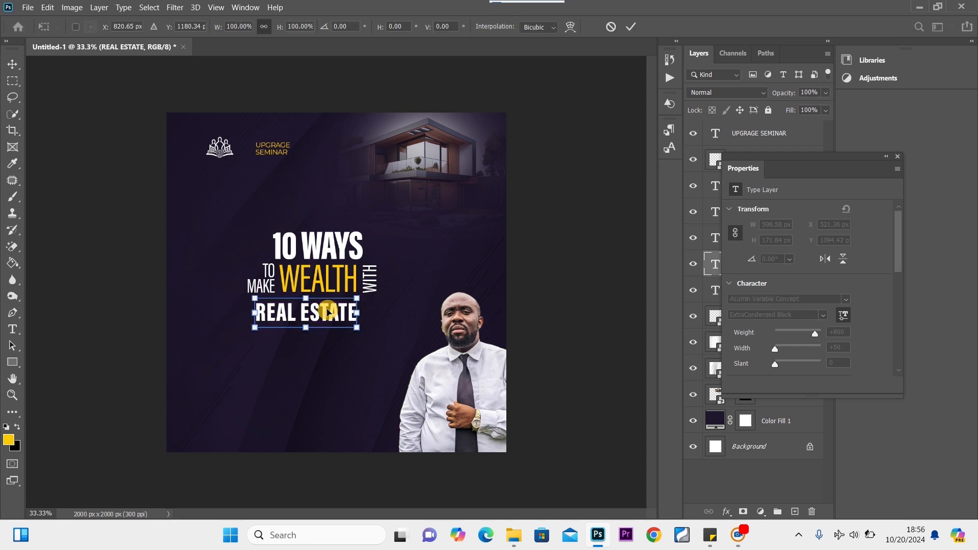
pyautogui.moveTo(357, 328); pyautogui.dragTo(383, 333)
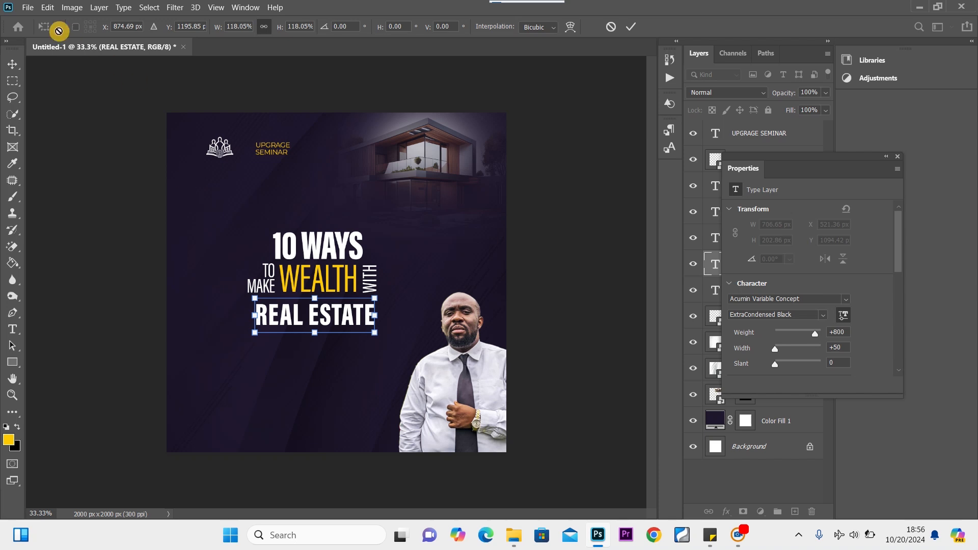
pyautogui.click(16, 66)
pyautogui.click(15, 66)
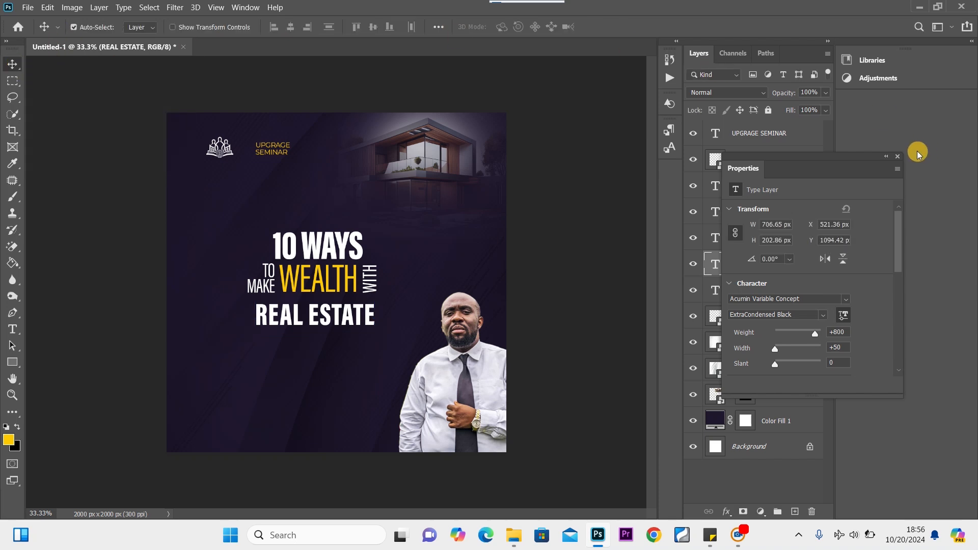
# Select all five headline text layers, move them up below the "UPGRAGE SEMINAR" text and scale them together to 95.38%.
pyautogui.click(898, 156)
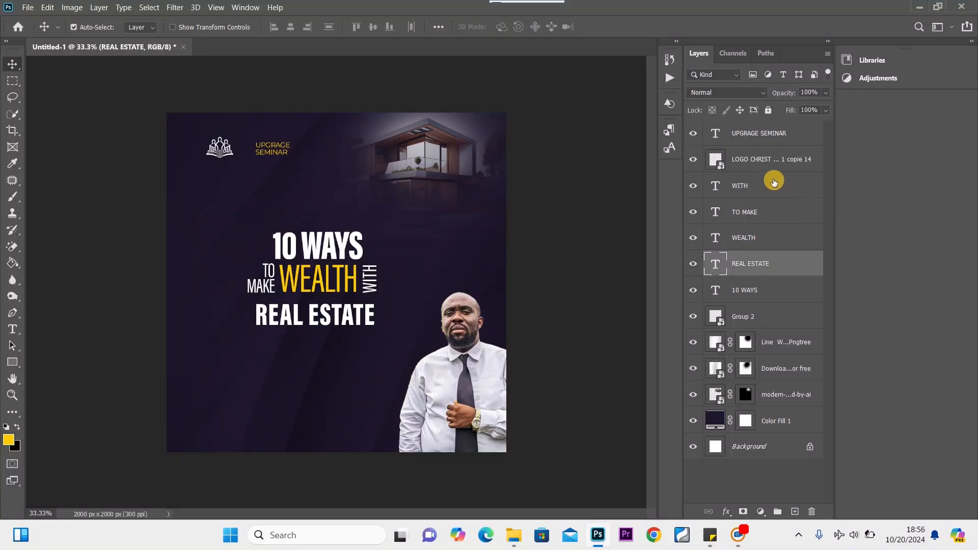
pyautogui.keyDown('ctrl'); pyautogui.click(780, 246); pyautogui.keyUp('ctrl')
pyautogui.keyDown('ctrl'); pyautogui.click(772, 218); pyautogui.keyUp('ctrl')
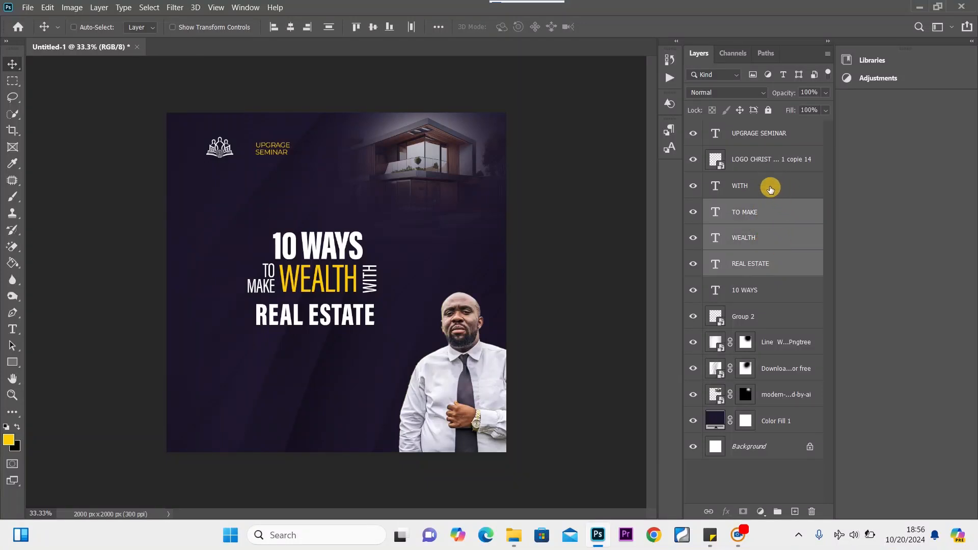
pyautogui.keyDown('ctrl'); pyautogui.click(770, 188); pyautogui.keyUp('ctrl')
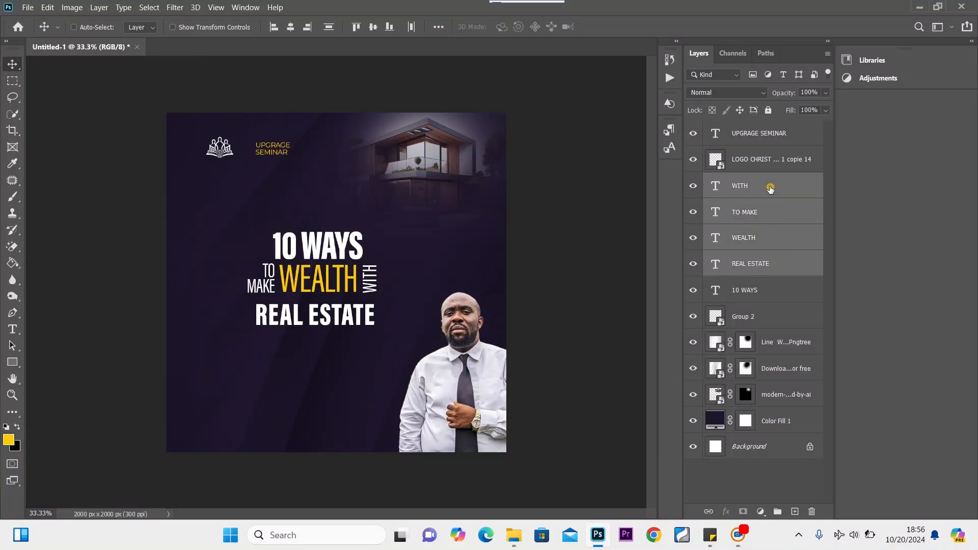
pyautogui.keyDown('ctrl'); pyautogui.click(783, 291); pyautogui.keyUp('ctrl')
pyautogui.hotkey('ctrl', 't')
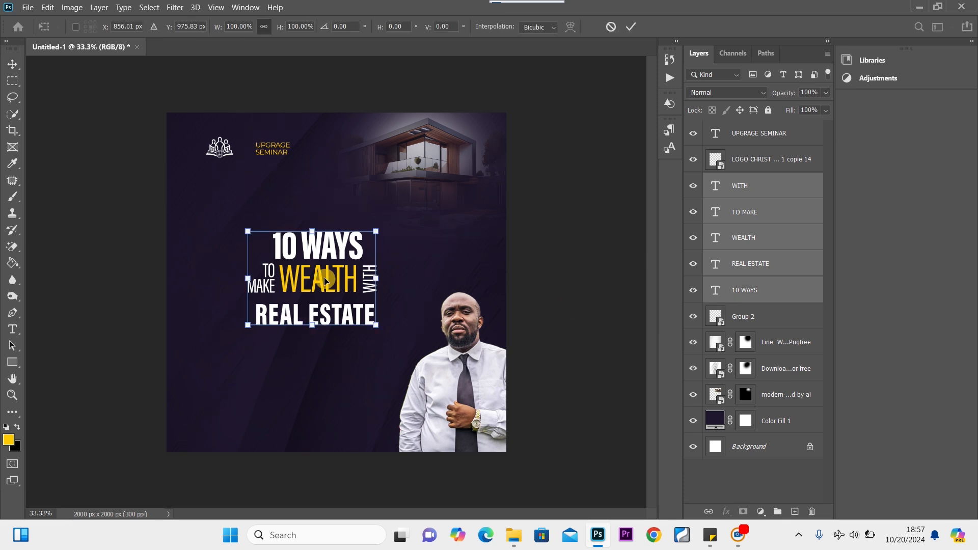
pyautogui.moveTo(326, 279); pyautogui.dragTo(323, 242)
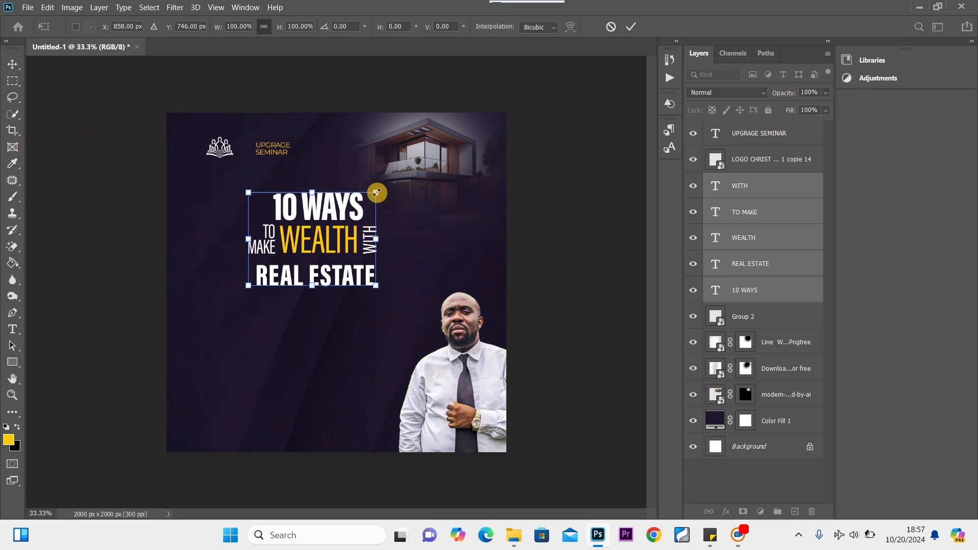
pyautogui.moveTo(375, 193); pyautogui.dragTo(345, 215)
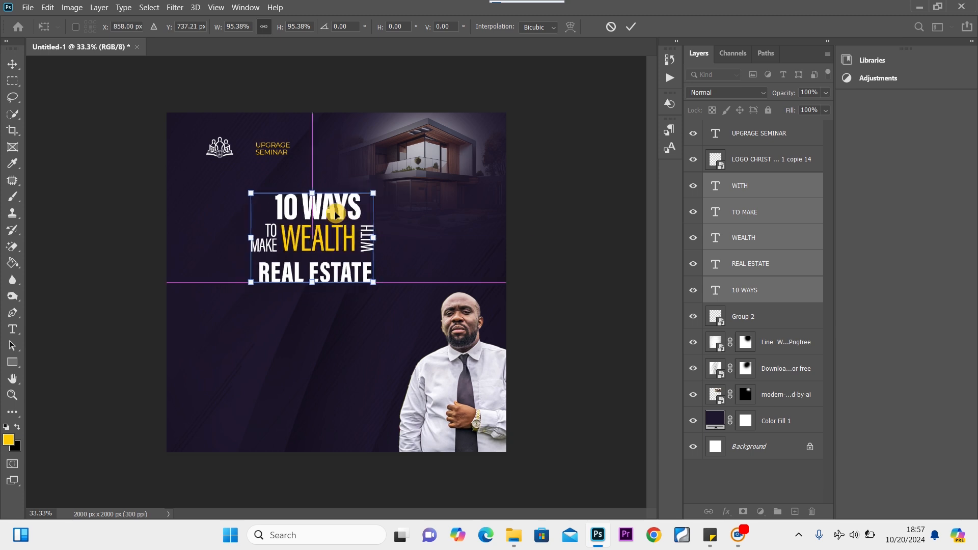
pyautogui.click(12, 67)
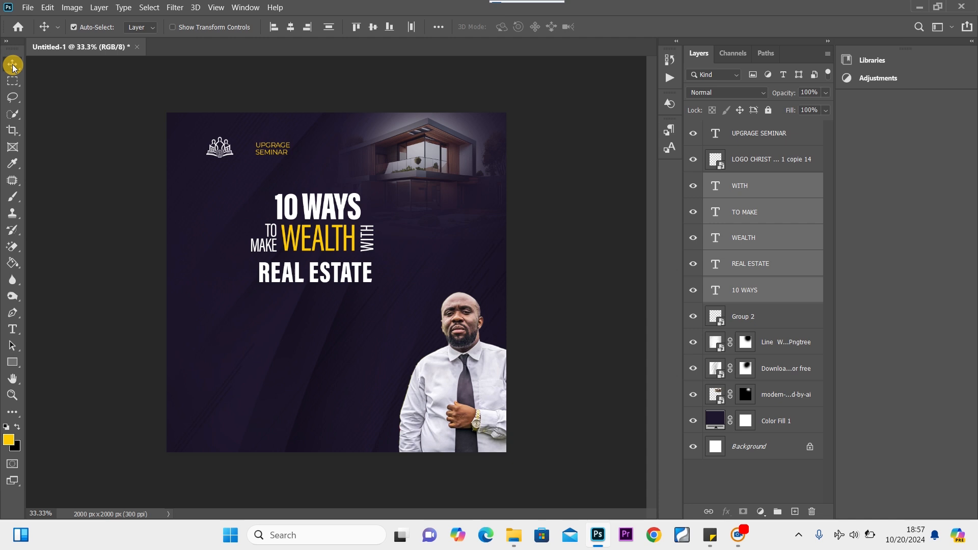
# On a new layer above the portrait, draw a yellow rectangle about 776 by 194 px behind the "REAL ESTATE" text.
pyautogui.click(11, 363)
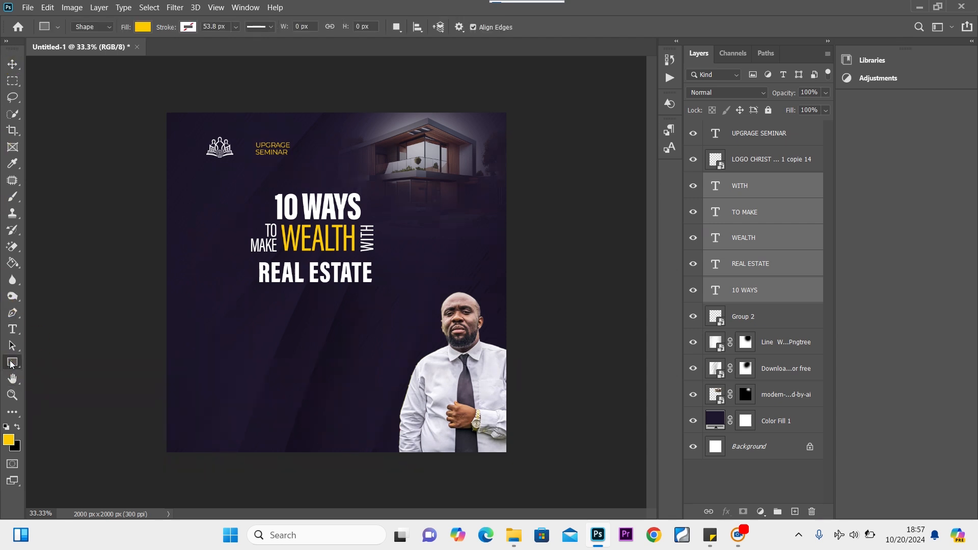
pyautogui.click(779, 315)
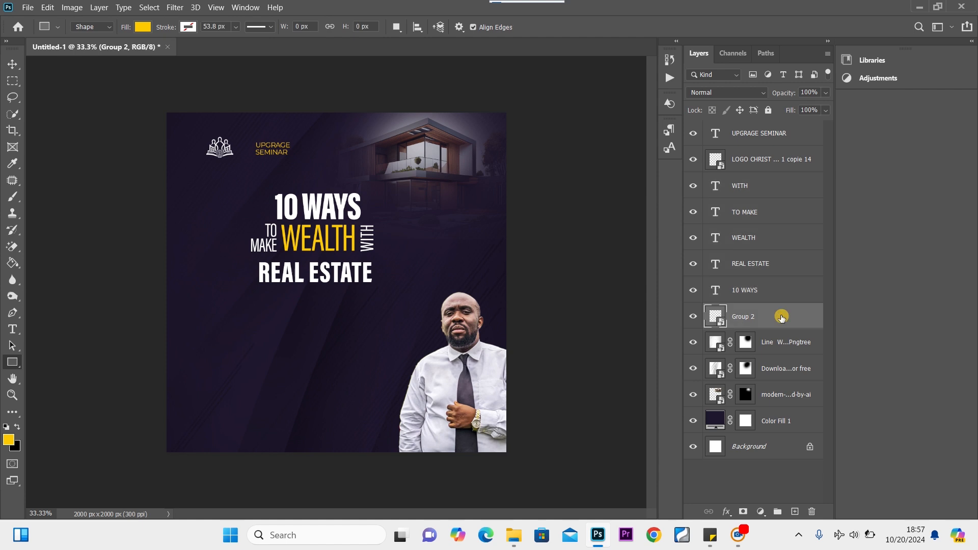
pyautogui.click(797, 512)
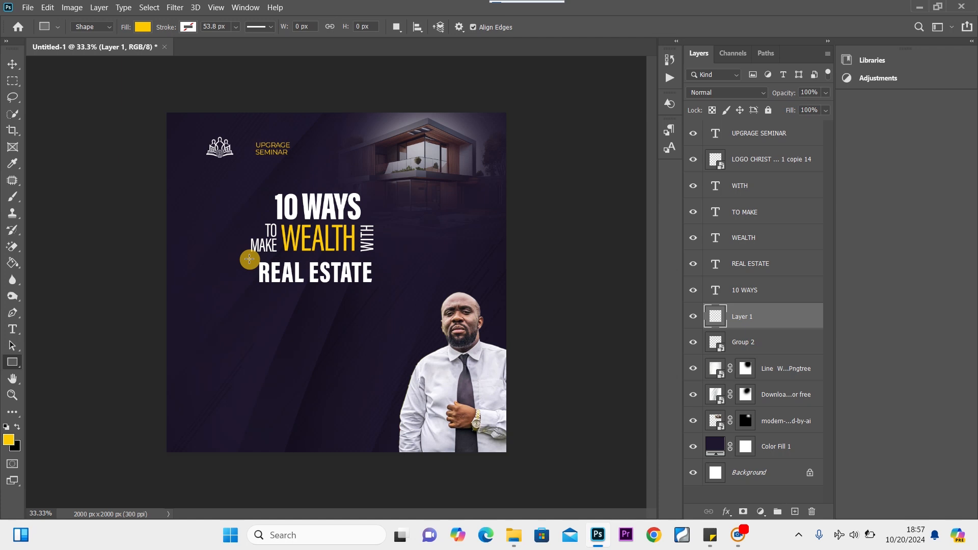
pyautogui.moveTo(248, 258); pyautogui.dragTo(377, 289)
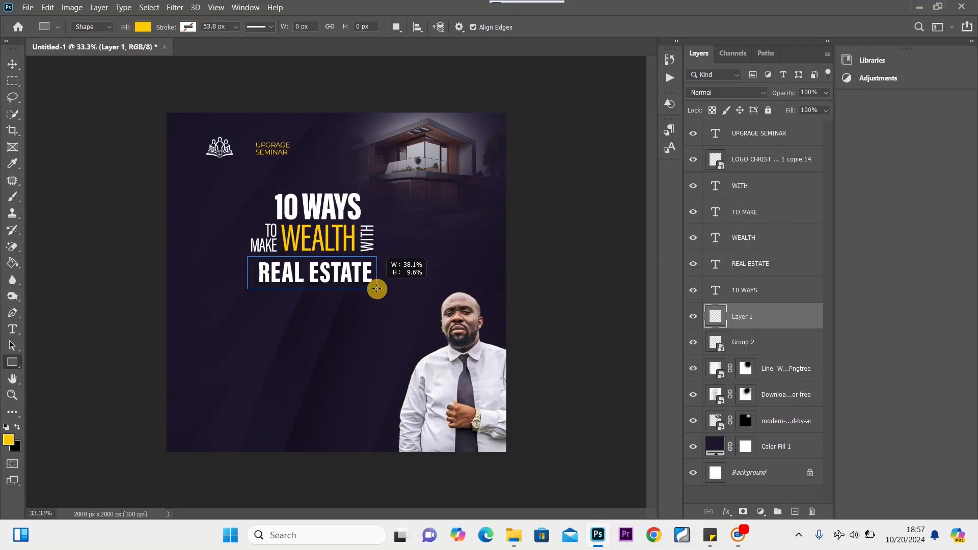
pyautogui.moveTo(377, 288); pyautogui.dragTo(379, 290)
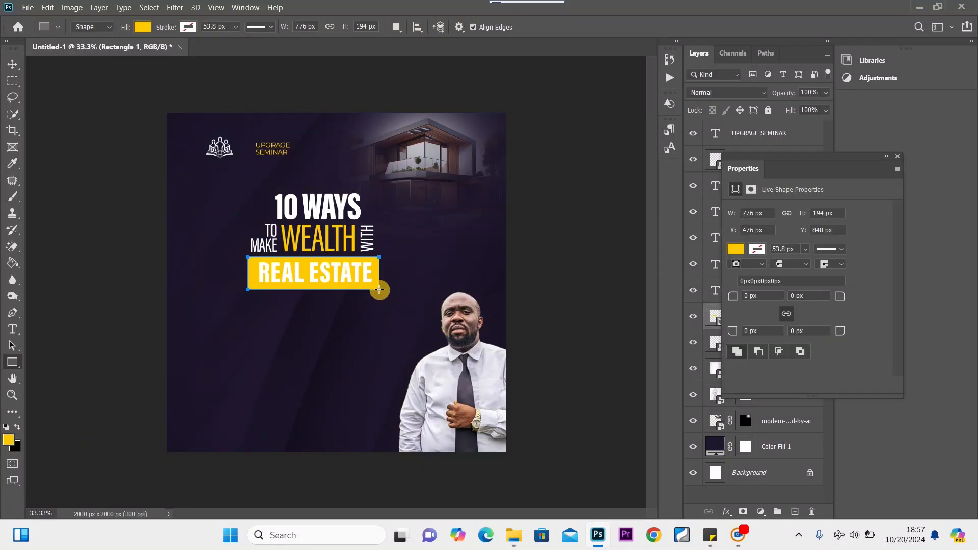
# Recolor the "REAL ESTATE" text dark purple 161121, sampled from the flyer background.
pyautogui.click(15, 66)
pyautogui.click(346, 275)
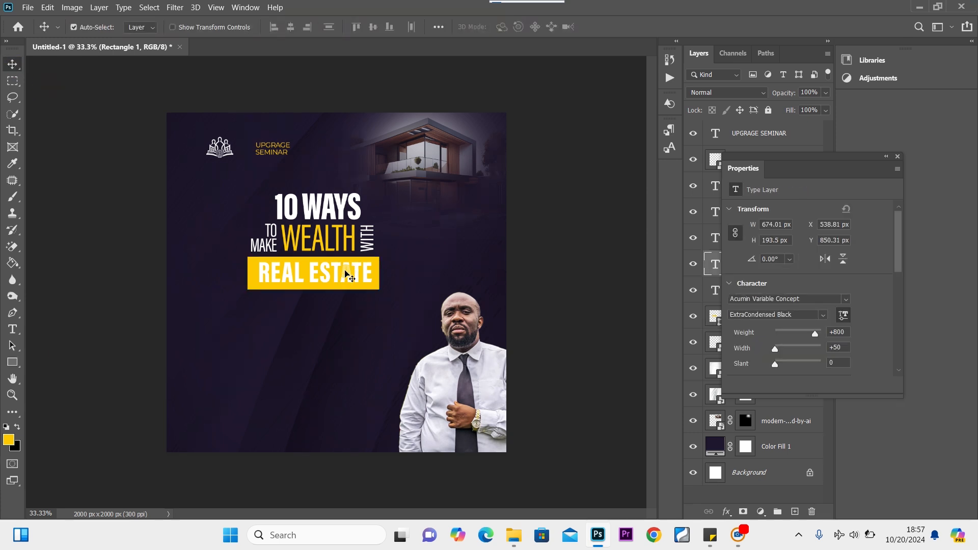
pyautogui.doubleClick(346, 274)
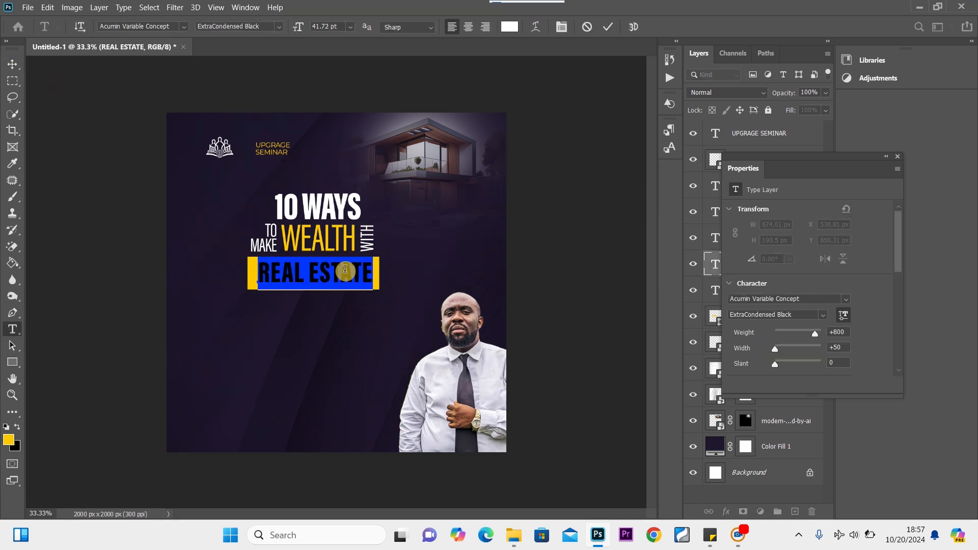
pyautogui.click(13, 439)
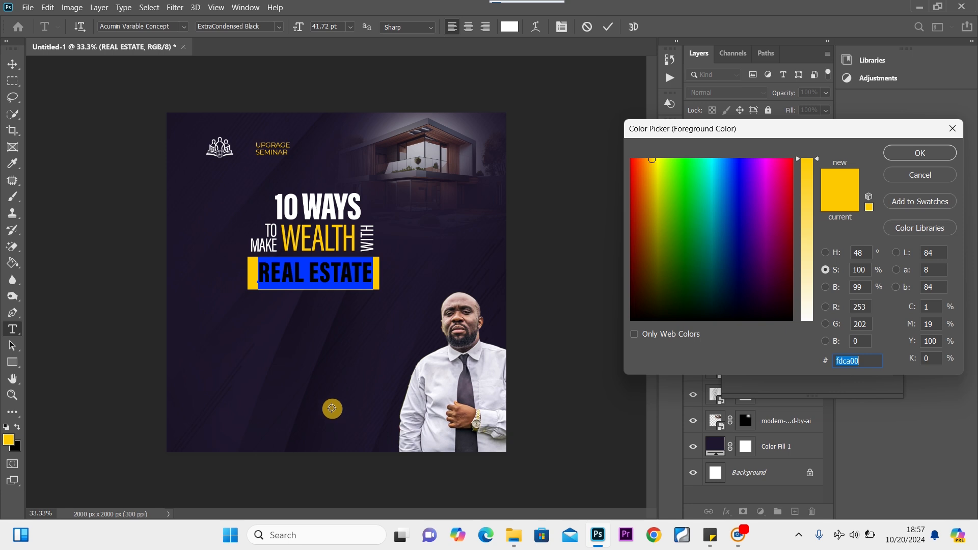
pyautogui.click(324, 395)
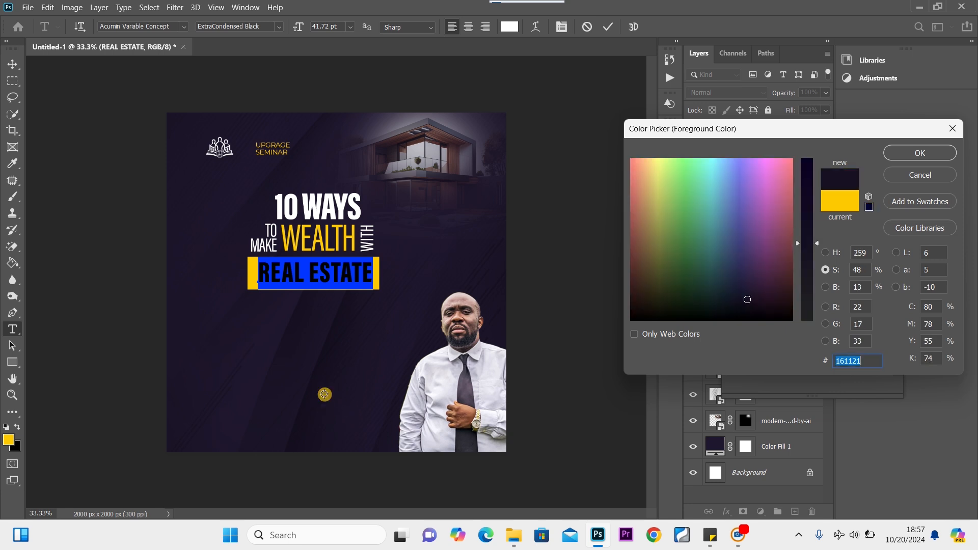
pyautogui.click(920, 154)
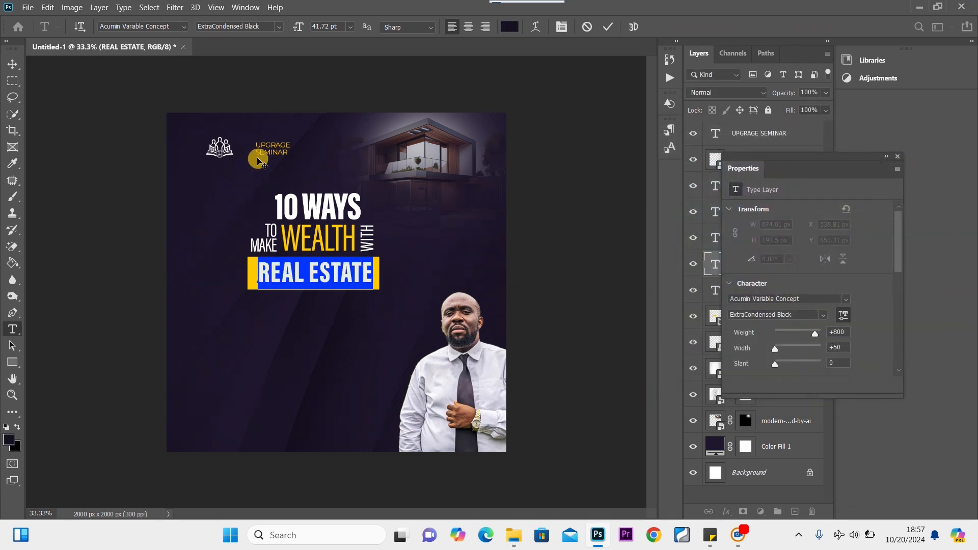
pyautogui.click(13, 69)
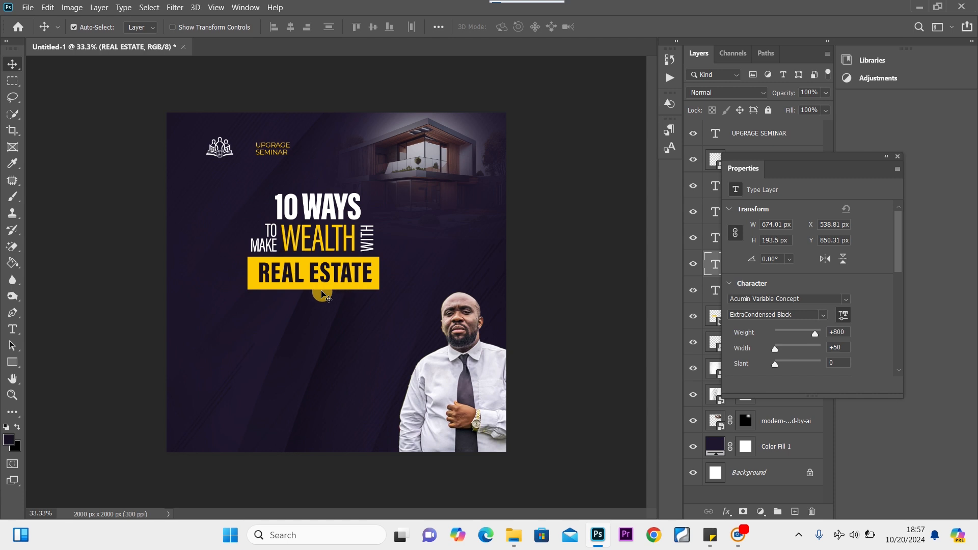
# Duplicate the yellow rectangle and move the copy right until it adjoins the original's right edge.
pyautogui.click(253, 288)
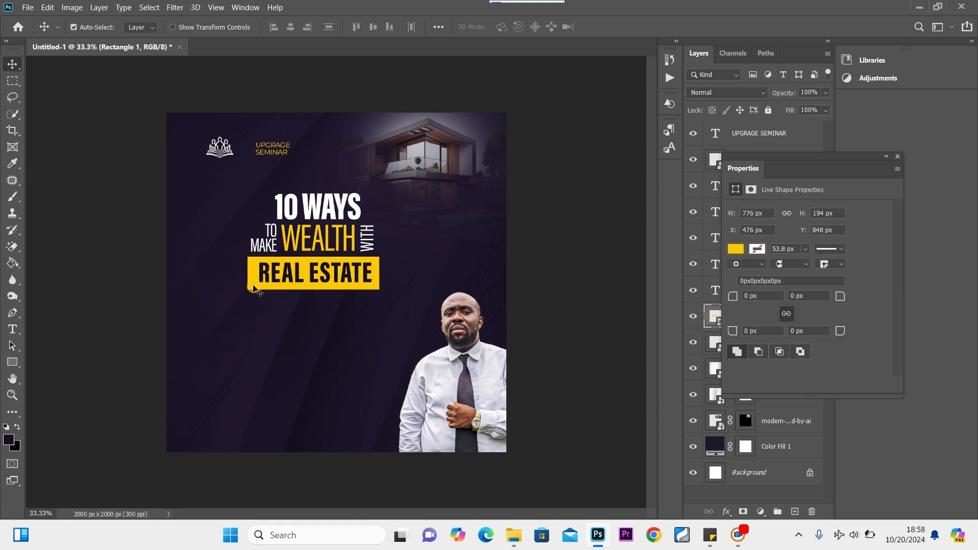
pyautogui.keyDown('alt'); pyautogui.click(253, 288); pyautogui.keyUp('alt')
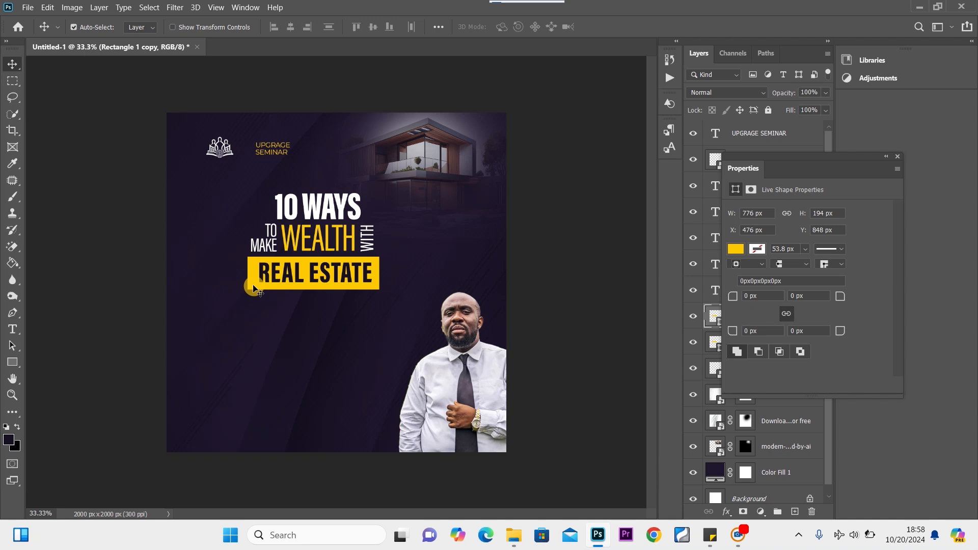
pyautogui.hotkey('ctrl', 't')
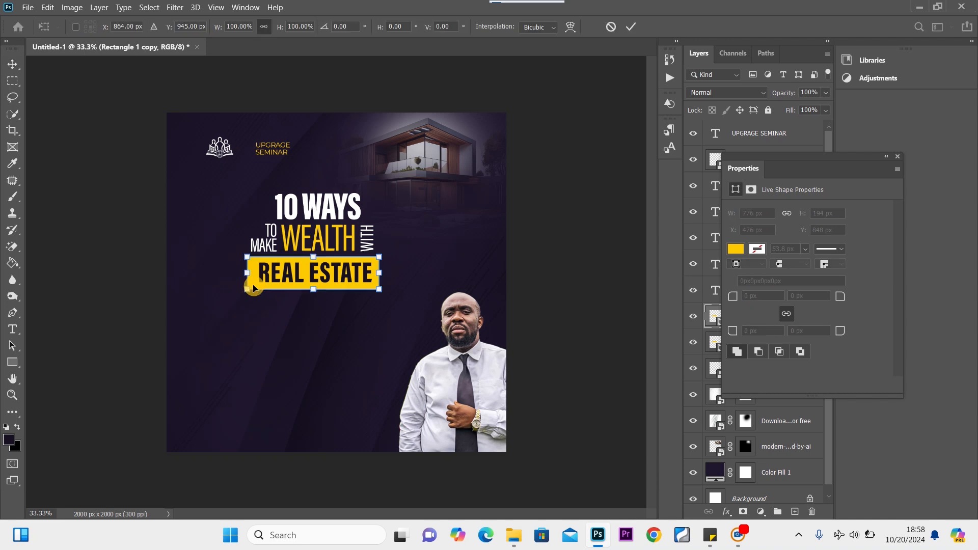
pyautogui.moveTo(253, 287); pyautogui.dragTo(401, 280)
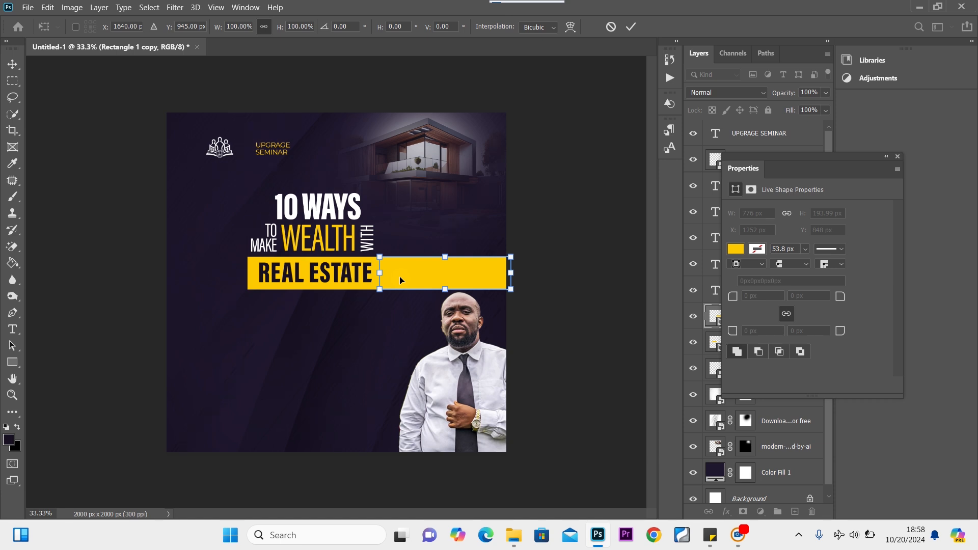
pyautogui.rightClick(400, 280)
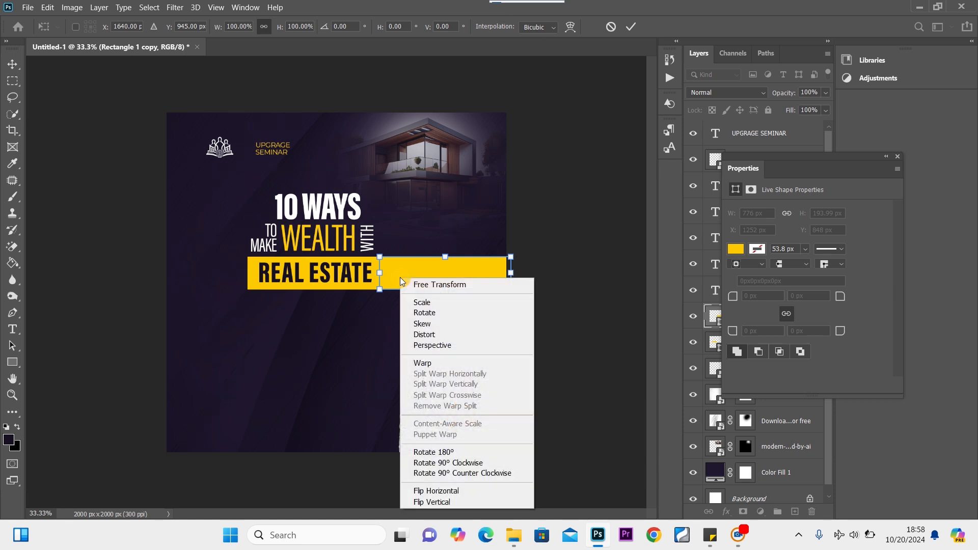
pyautogui.click(433, 325)
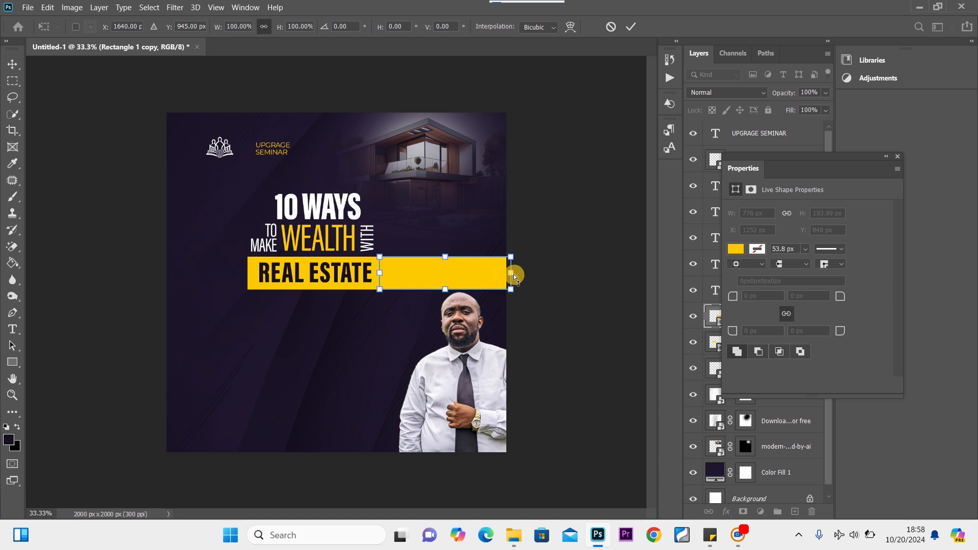
pyautogui.moveTo(515, 274); pyautogui.dragTo(442, 169)
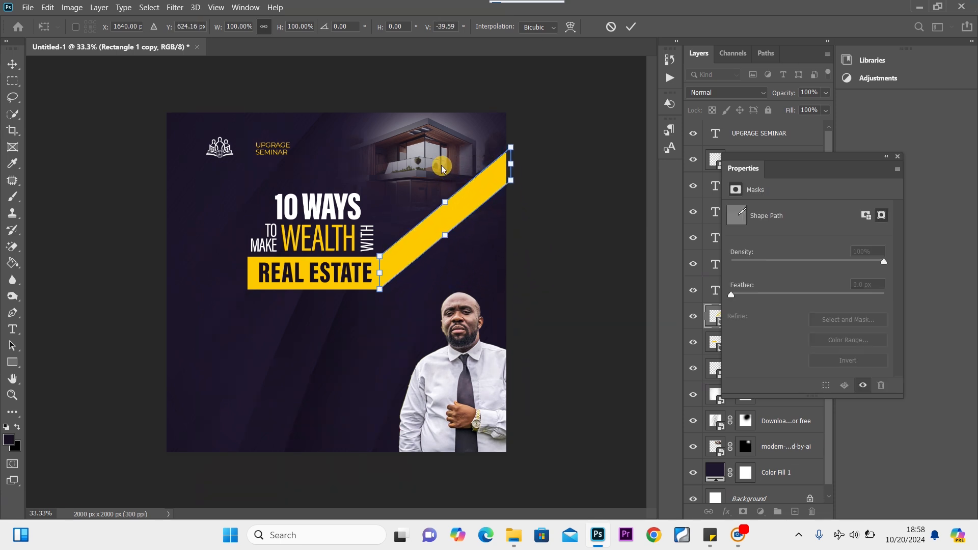
pyautogui.hotkey('ctrl', 'z')
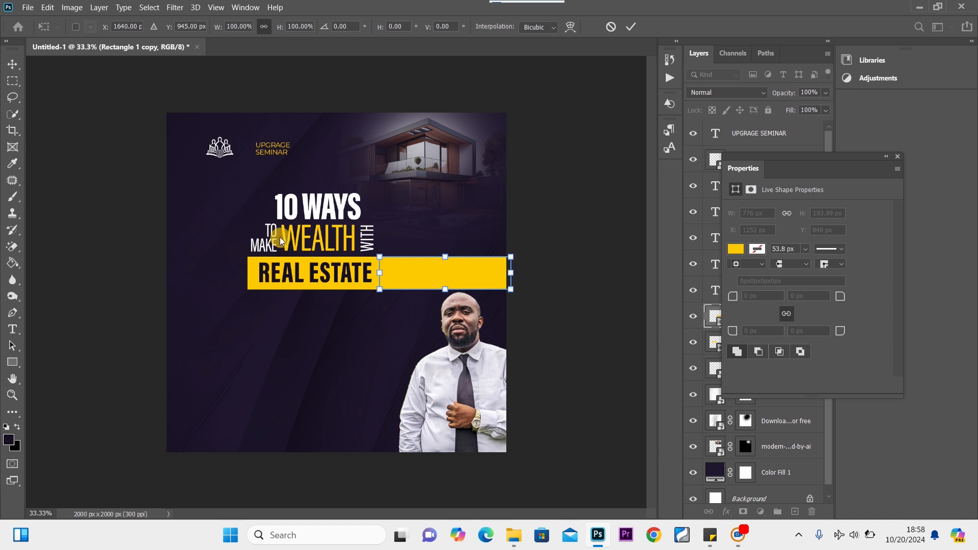
# Narrow the copied rectangle to 63.68% width, keeping its left edge against the original rectangle.
pyautogui.click(13, 64)
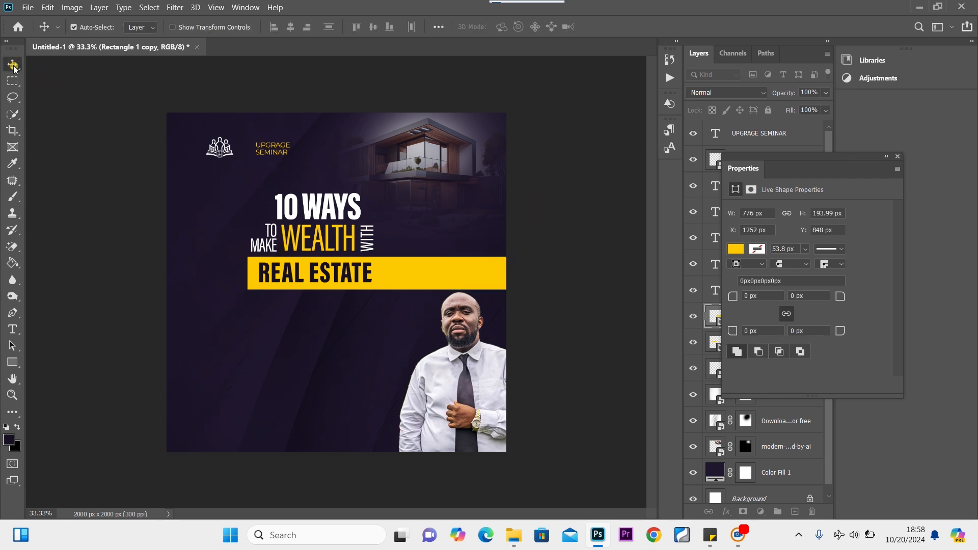
pyautogui.hotkey('ctrl', 't')
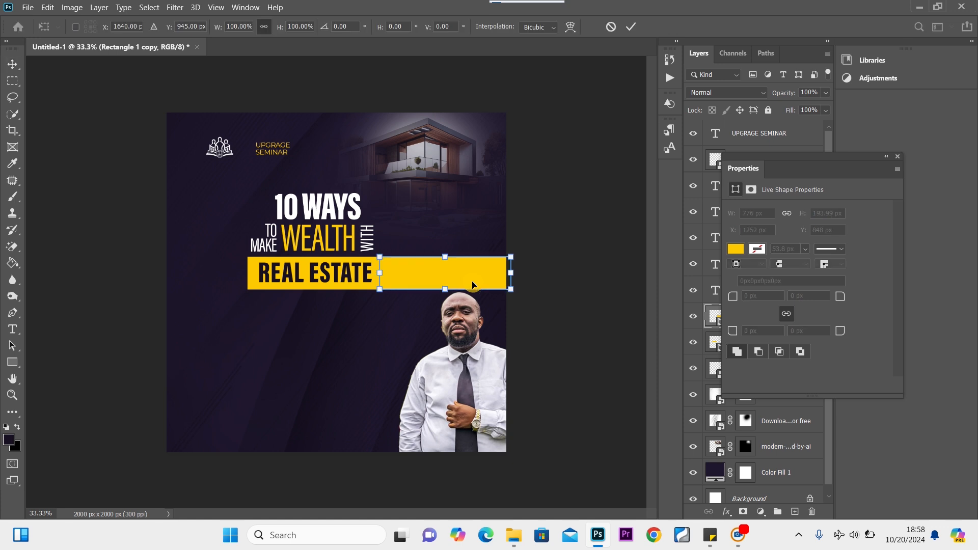
pyautogui.moveTo(513, 273); pyautogui.dragTo(465, 273)
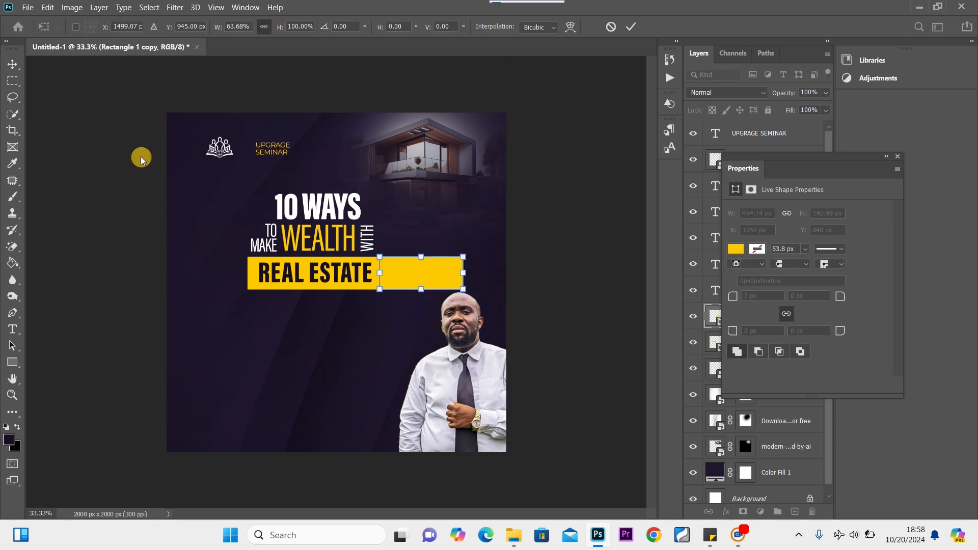
pyautogui.click(12, 63)
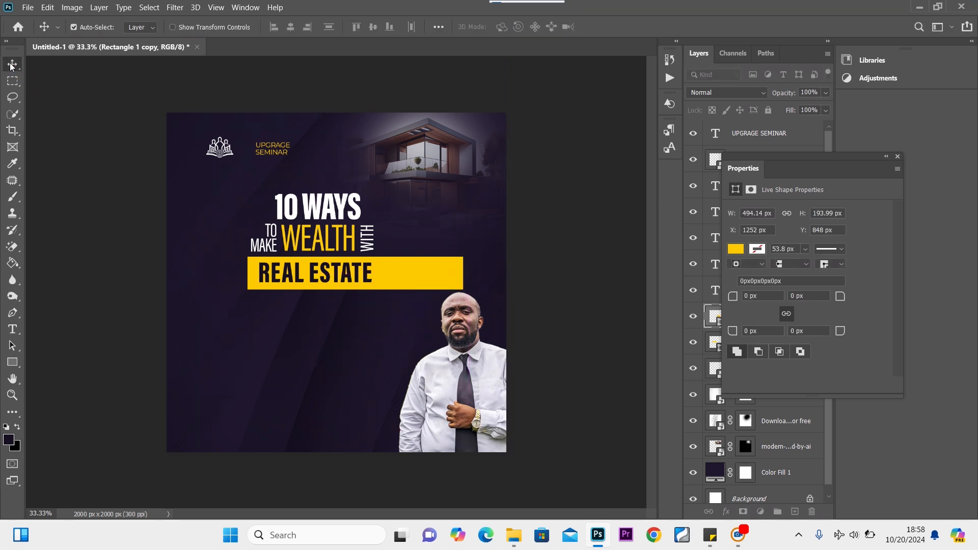
# Skew the right-hand rectangle copy vertically to about -23° so it rises away from the "REAL ESTATE" bar.
pyautogui.hotkey('ctrl', 't')
pyautogui.rightClick(424, 274)
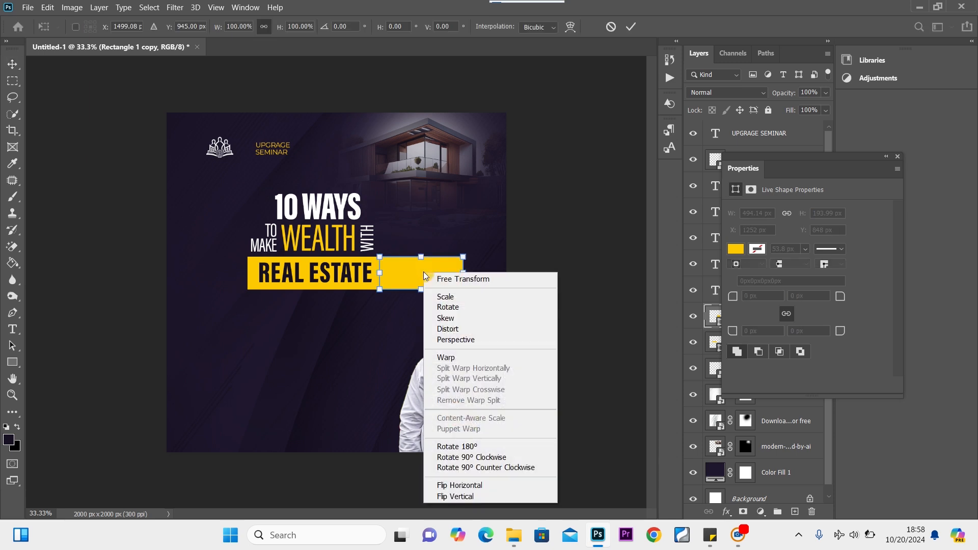
pyautogui.click(448, 318)
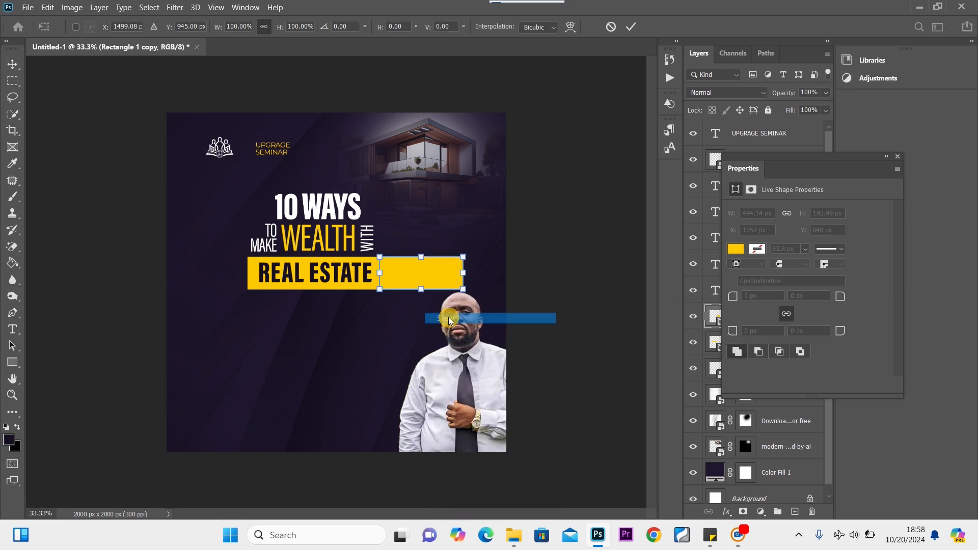
pyautogui.moveTo(464, 274); pyautogui.dragTo(451, 237)
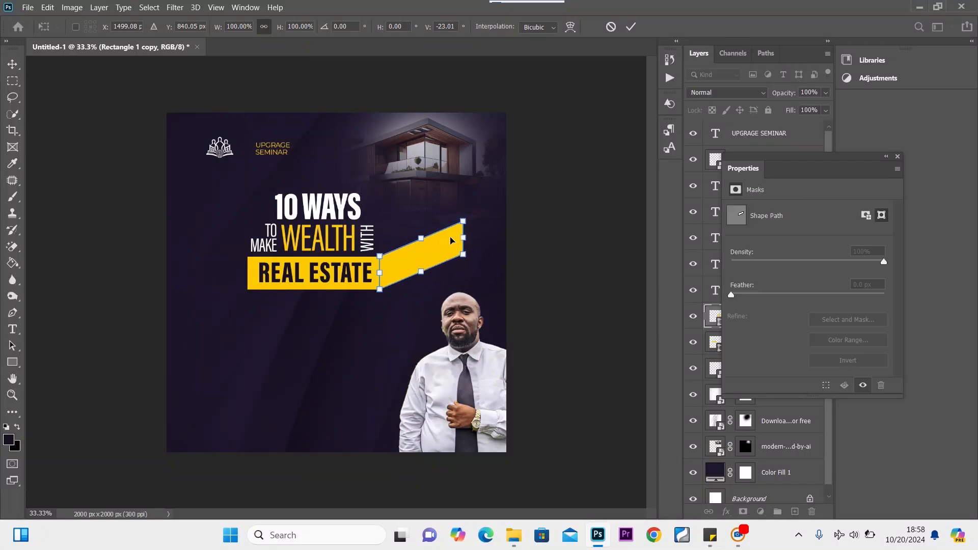
pyautogui.click(12, 64)
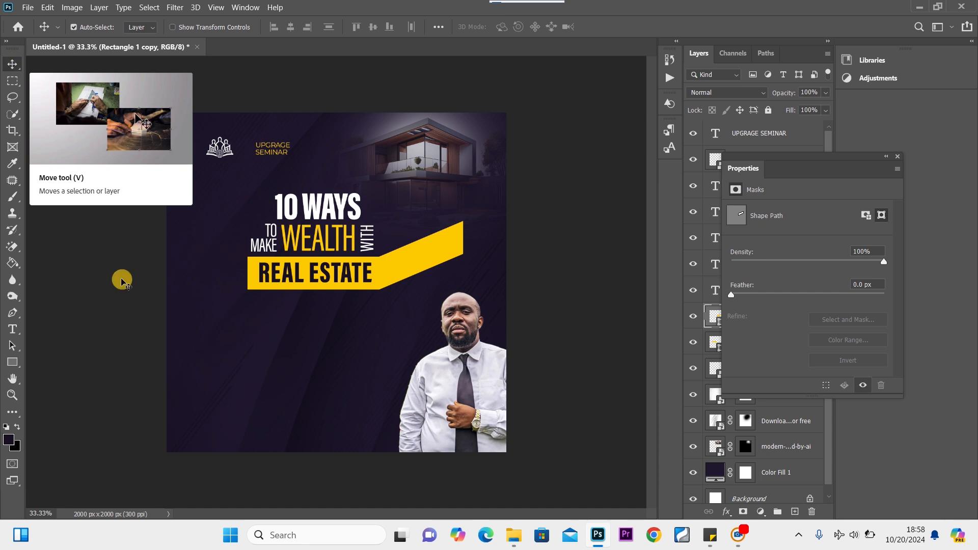
# Duplicate the "REAL ESTATE" rectangle and place the copy at the skewed piece's upper end, running off the flyer's right edge.
pyautogui.click(255, 277)
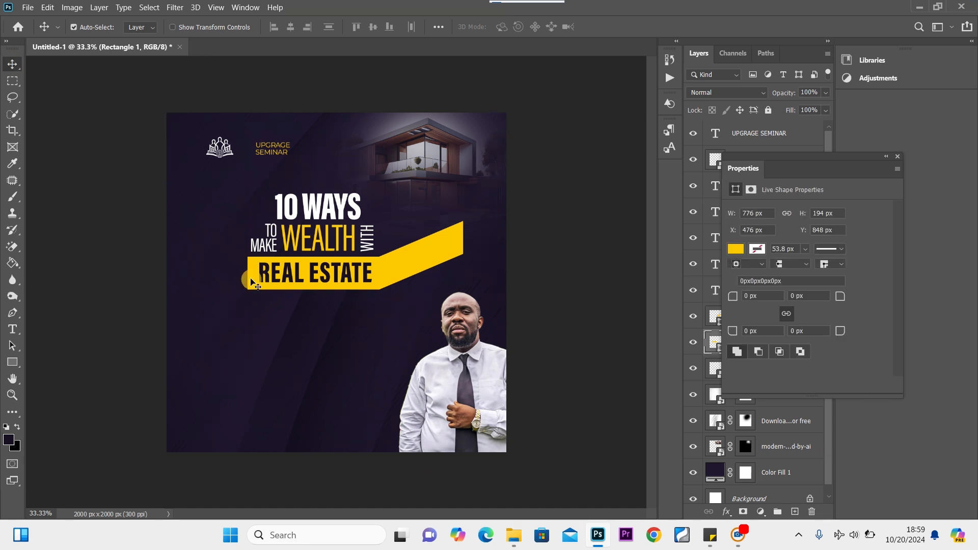
pyautogui.hotkey('ctrl', 'j')
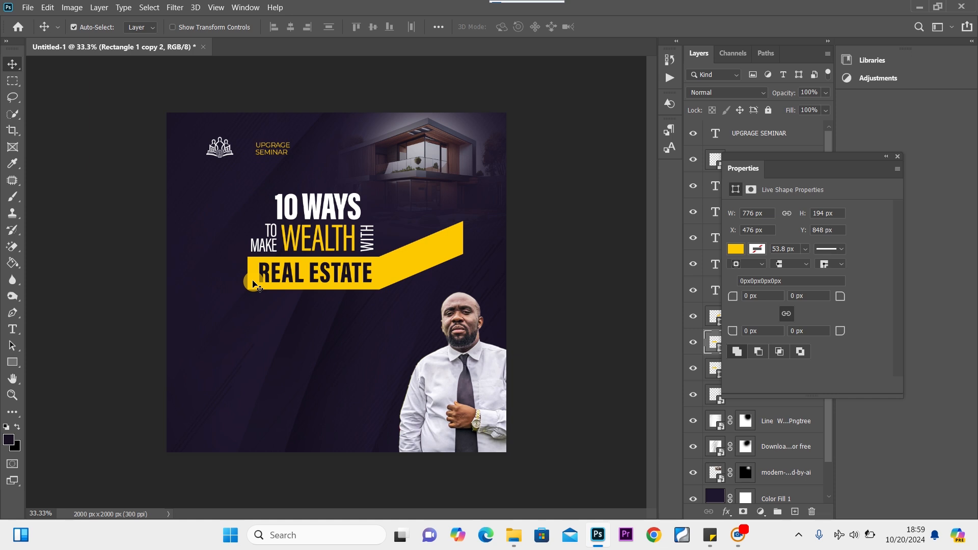
pyautogui.moveTo(254, 284); pyautogui.dragTo(471, 248)
pyautogui.click(51, 361)
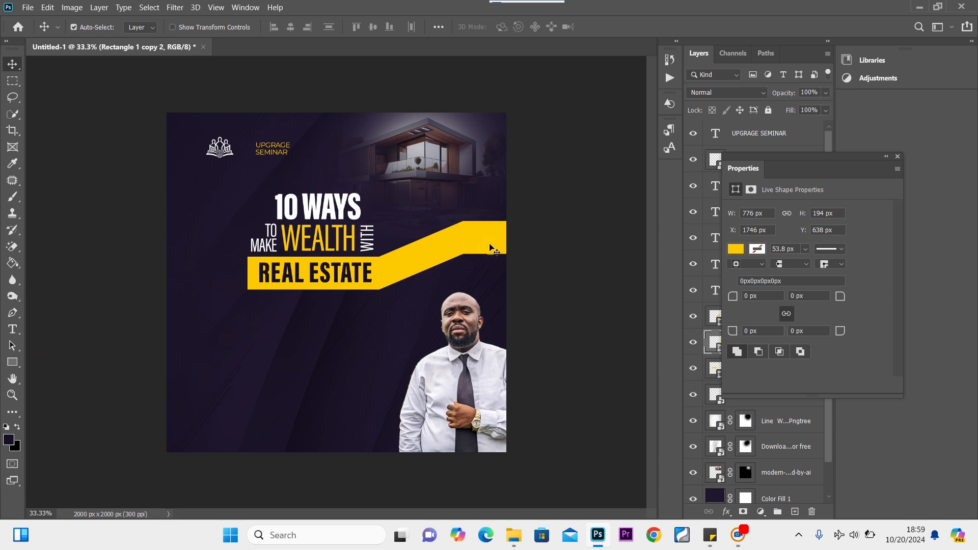
# Duplicate the right-end rectangle to the left of the "REAL ESTATE" bar and skew it vertically to -37.56°, sloping down off the flyer's left edge.
pyautogui.moveTo(491, 248); pyautogui.dragTo(192, 276)
pyautogui.click(141, 334)
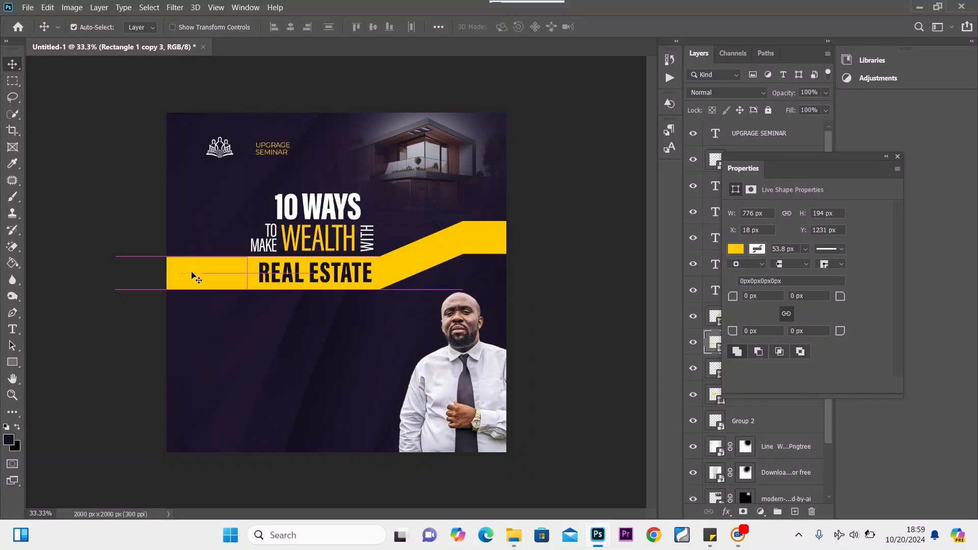
pyautogui.hotkey('ctrl', 't')
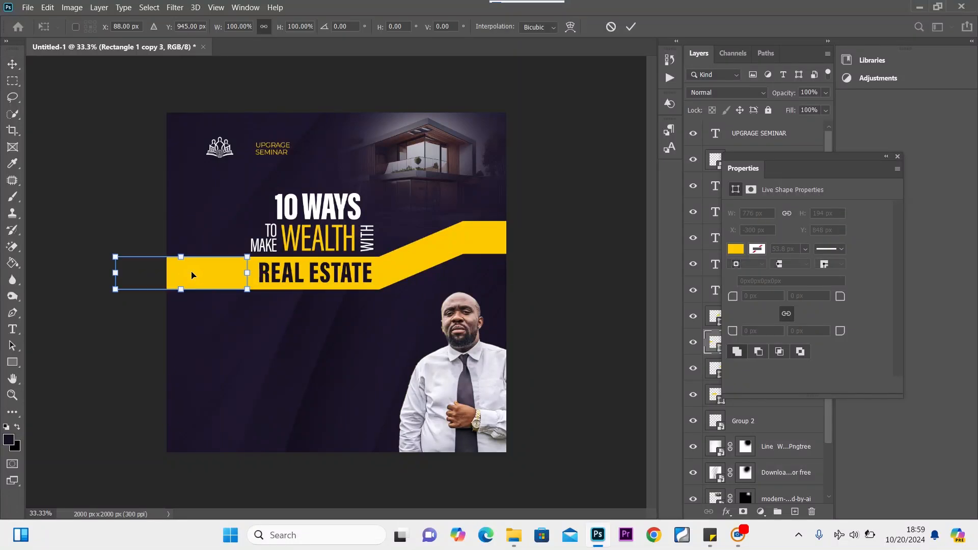
pyautogui.rightClick(191, 276)
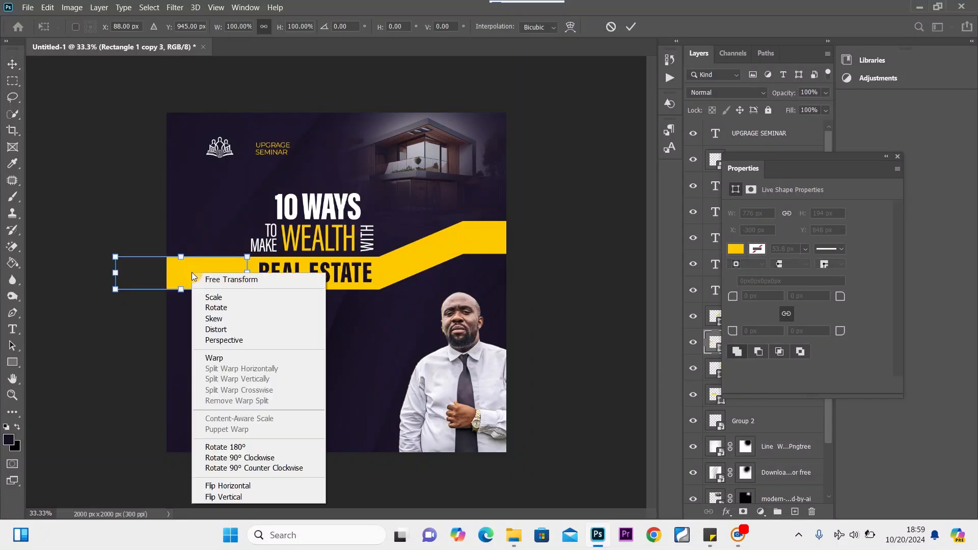
pyautogui.click(221, 319)
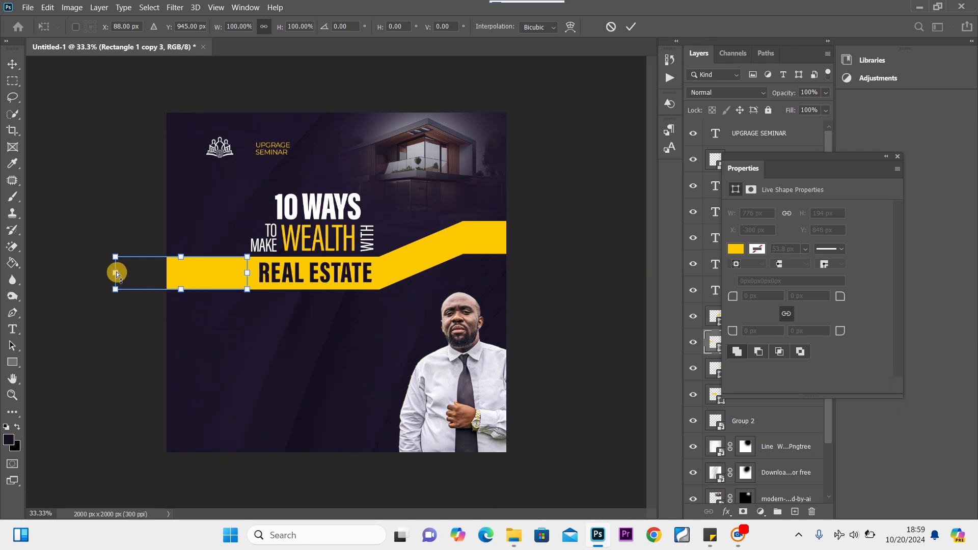
pyautogui.moveTo(116, 273); pyautogui.dragTo(127, 373)
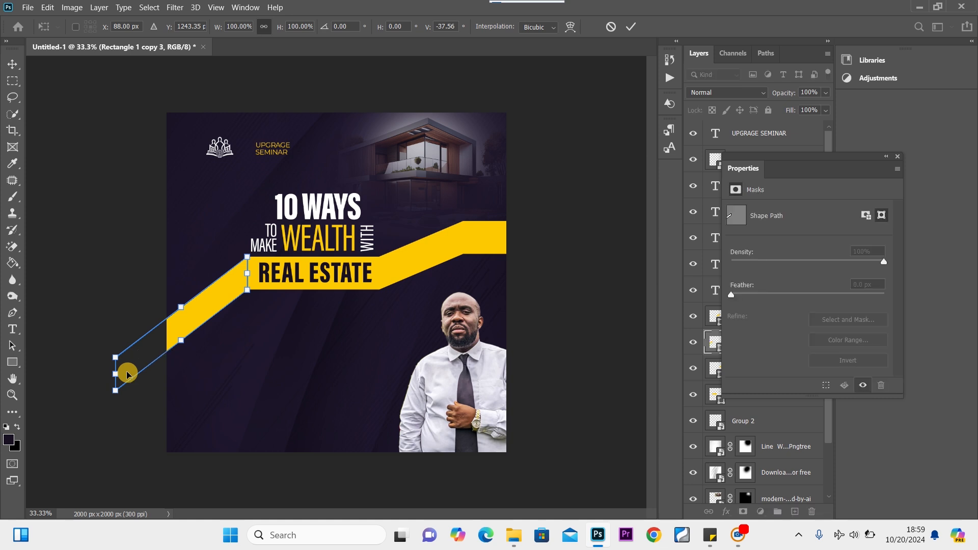
pyautogui.click(13, 64)
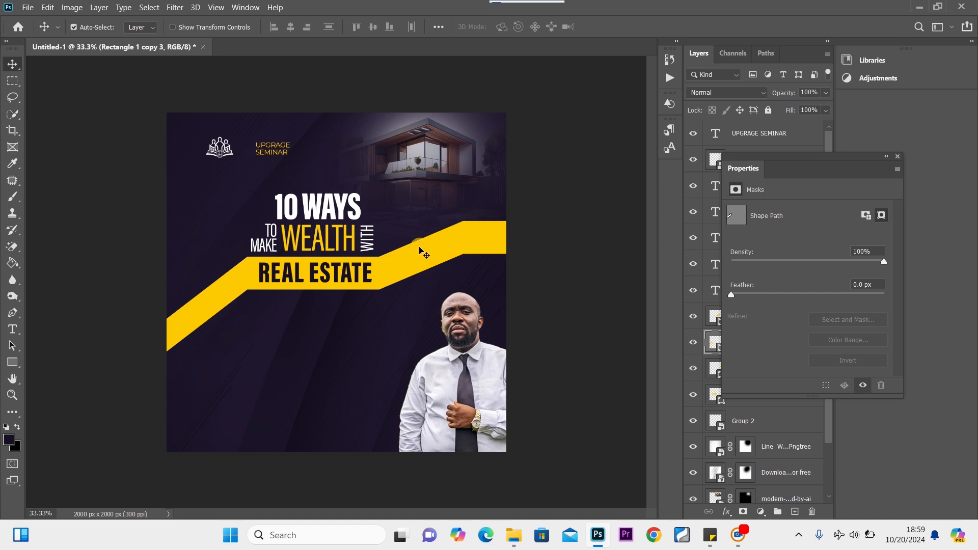
# Replace the slanted band beside the REAL ESTATE bar with a copy of the right-edge yellow rectangle, placed at about X 1252, Y 848 px.
pyautogui.click(429, 255)
pyautogui.press('Delete')
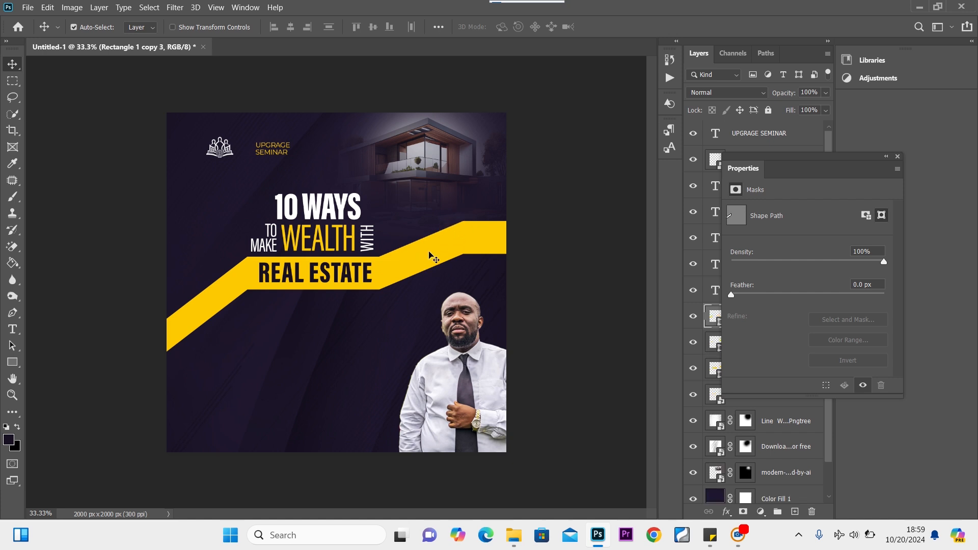
pyautogui.click(479, 247)
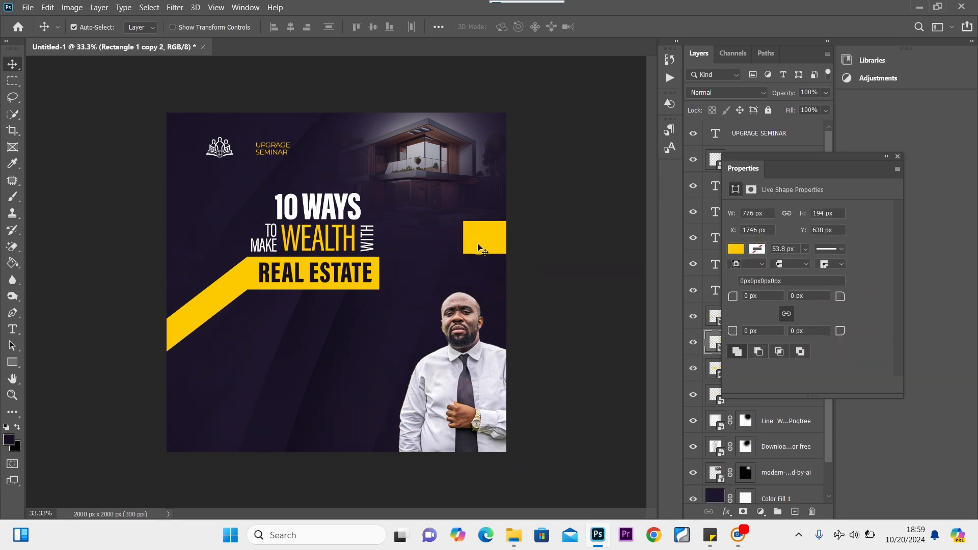
pyautogui.hotkey('ctrl', 'j')
pyautogui.moveTo(479, 249); pyautogui.dragTo(397, 282)
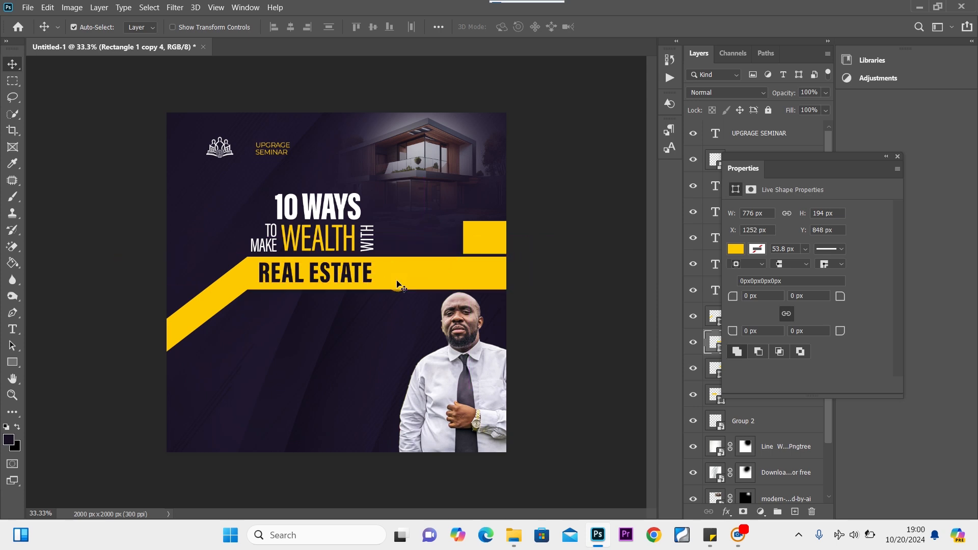
# Shorten the copied rectangle from its outer end to about 335 px wide, keeping it against the REAL ESTATE bar.
pyautogui.hotkey('ctrl', 't')
pyautogui.moveTo(512, 273); pyautogui.dragTo(445, 278)
pyautogui.hotkey('ctrl', 'z')
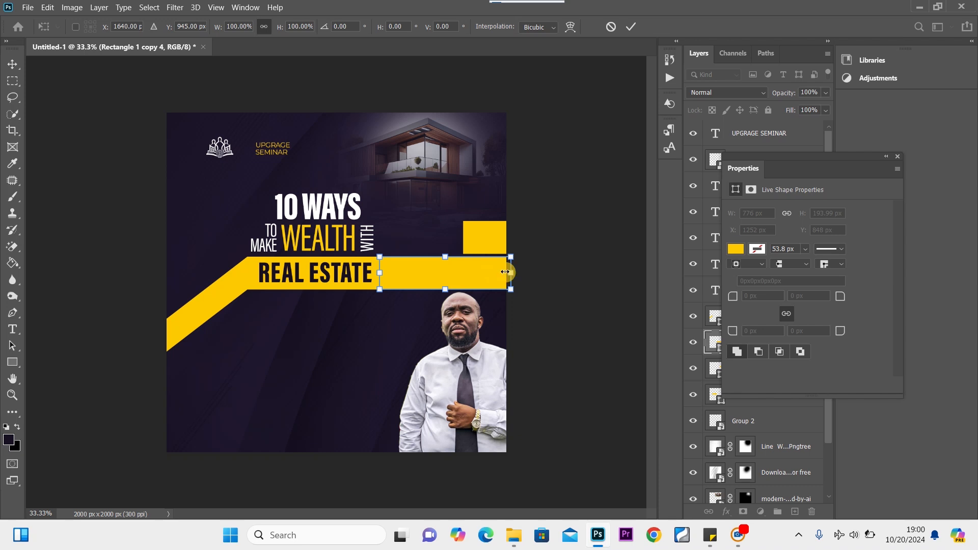
pyautogui.moveTo(511, 273); pyautogui.dragTo(436, 276)
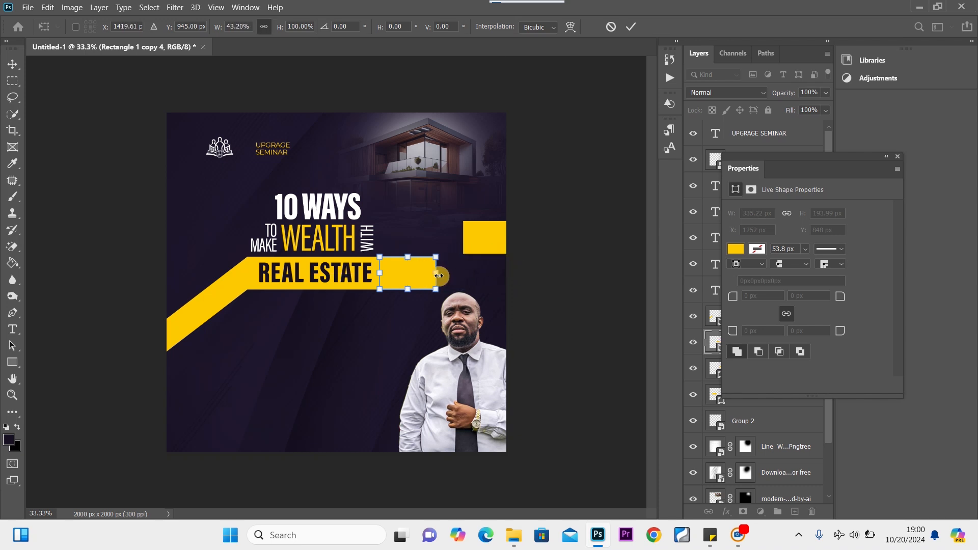
pyautogui.click(12, 65)
# Skew the shortened rectangle upward by about 36.6° vertically and move the right-edge rectangle flush against its raised end.
pyautogui.hotkey('ctrl', 't')
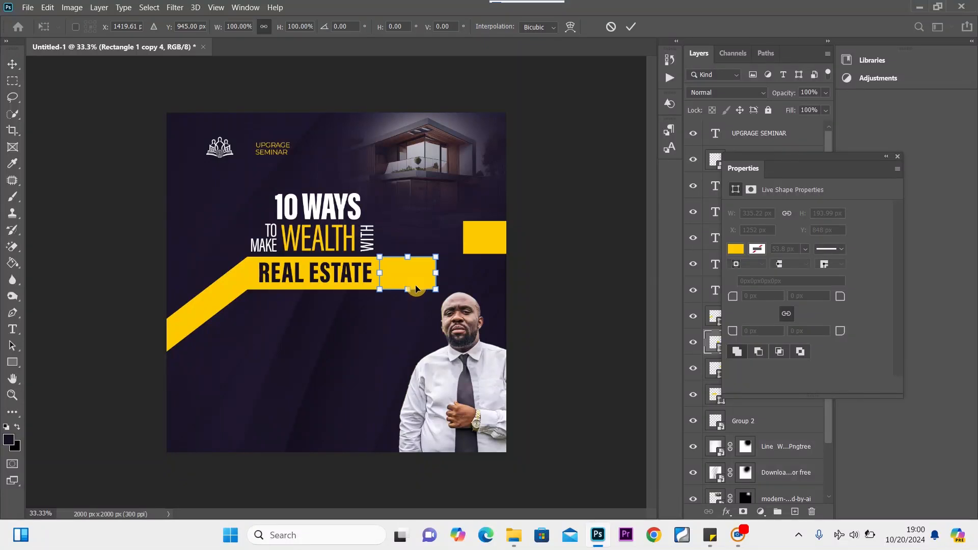
pyautogui.rightClick(414, 282)
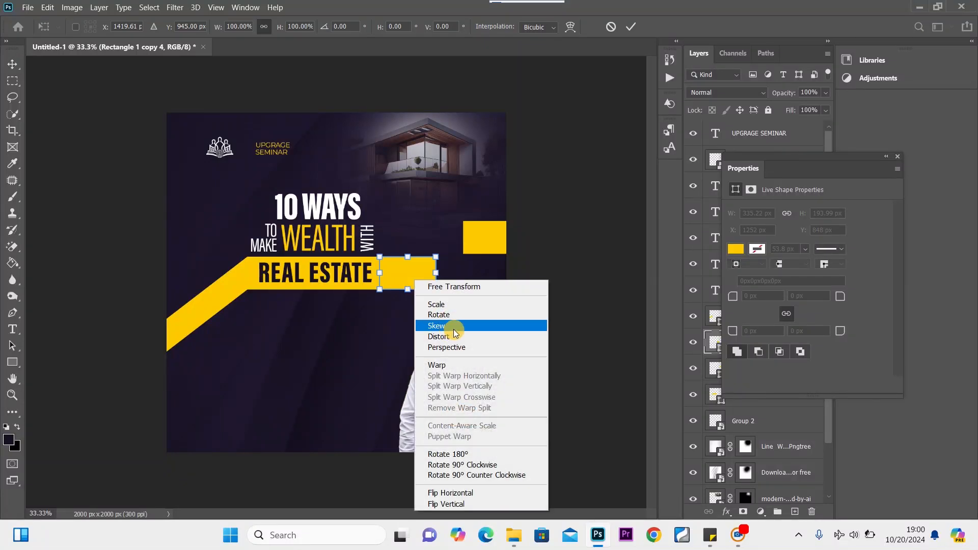
pyautogui.click(472, 327)
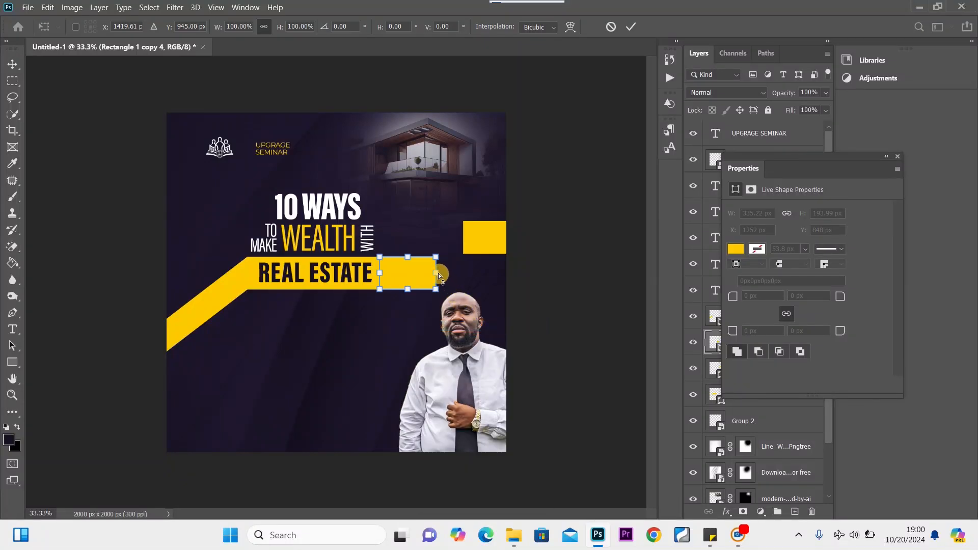
pyautogui.moveTo(439, 273); pyautogui.dragTo(434, 233)
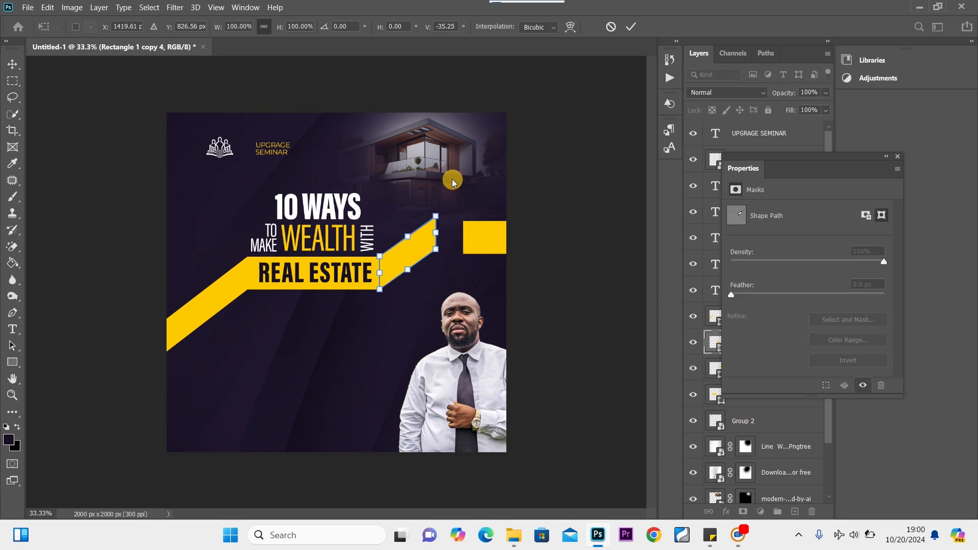
pyautogui.moveTo(439, 233); pyautogui.dragTo(438, 231)
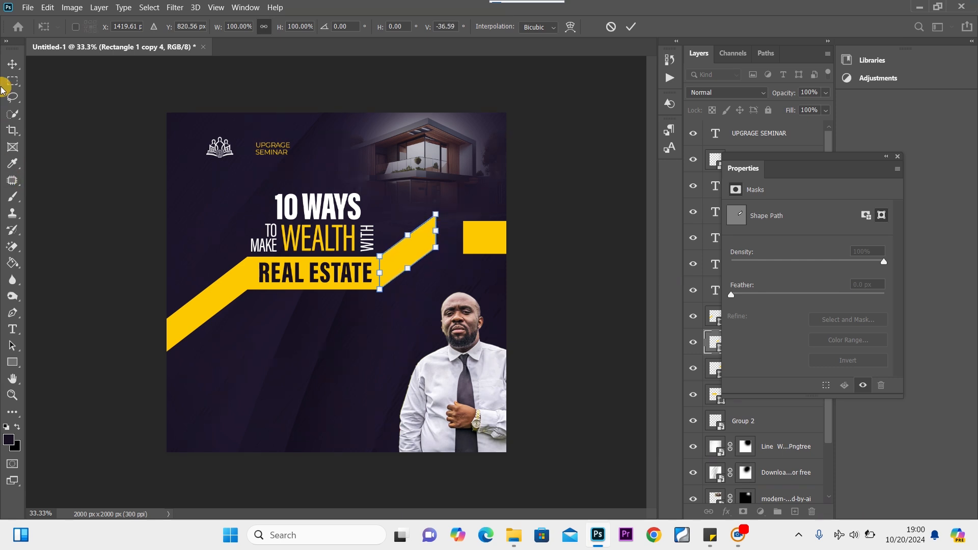
pyautogui.click(12, 64)
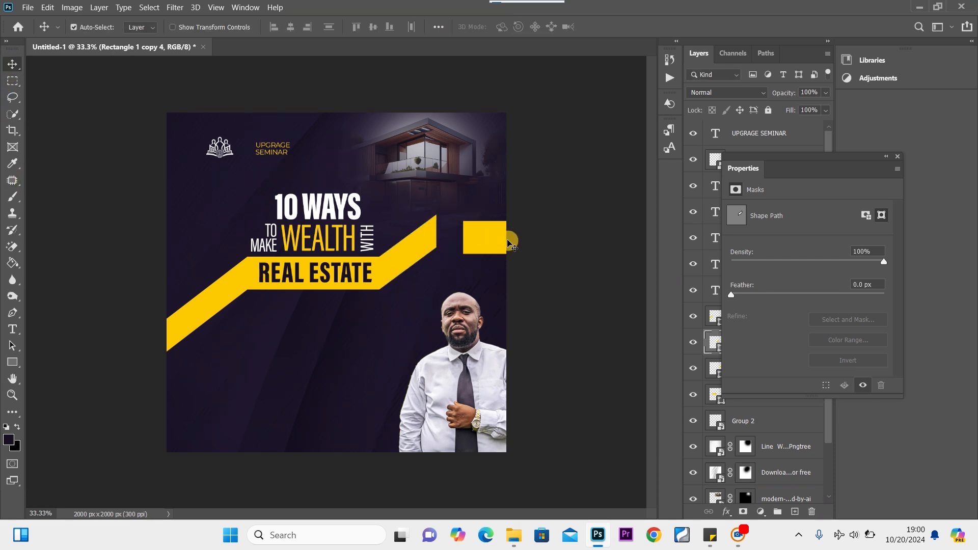
pyautogui.moveTo(498, 238); pyautogui.dragTo(468, 233)
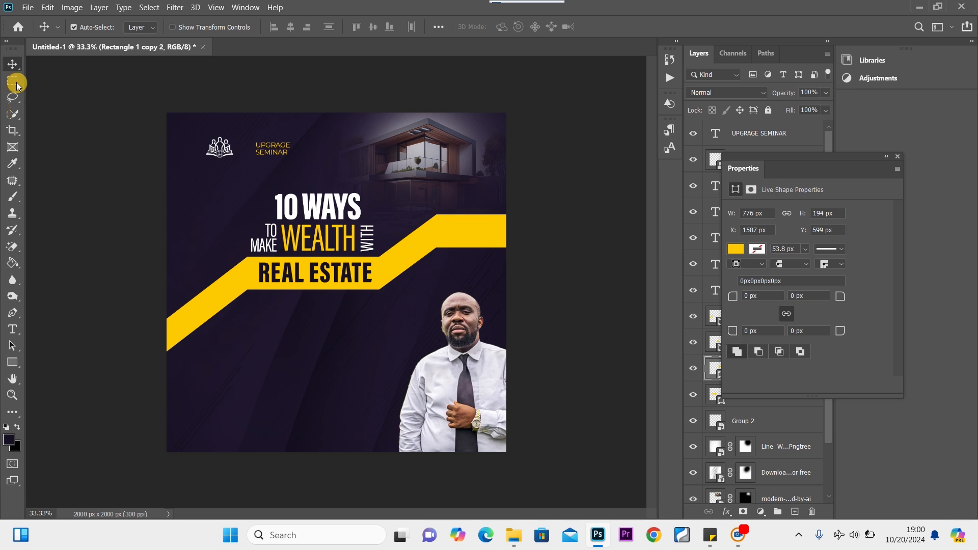
# Close the Properties panel and darken the slanted piece right of the REAL ESTATE bar to color 907300 by lowering its brightness to 56%.
pyautogui.click(414, 251)
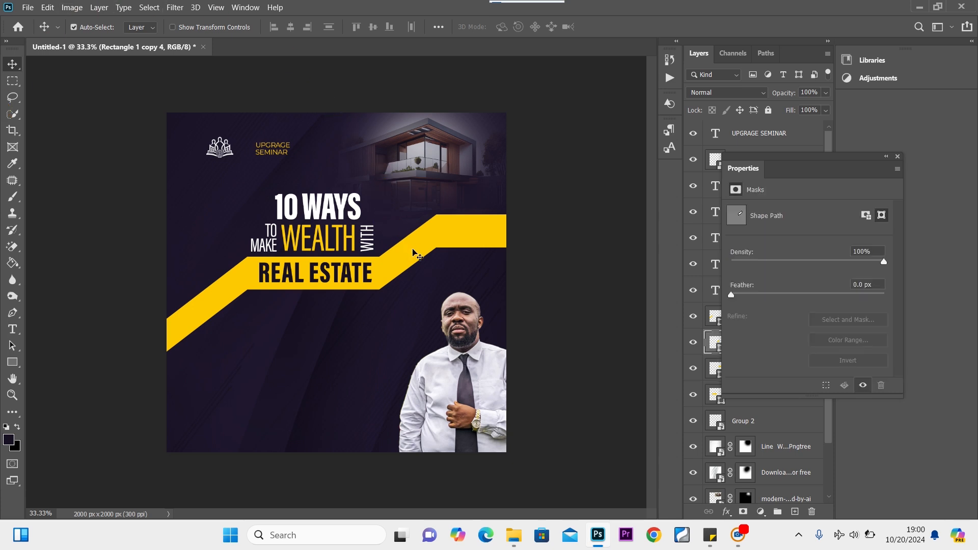
pyautogui.click(898, 157)
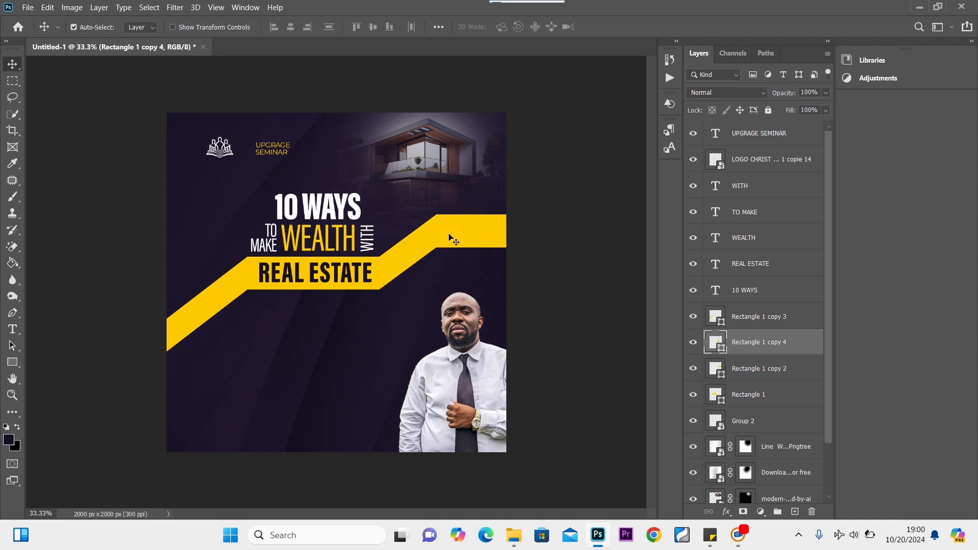
pyautogui.doubleClick(718, 345)
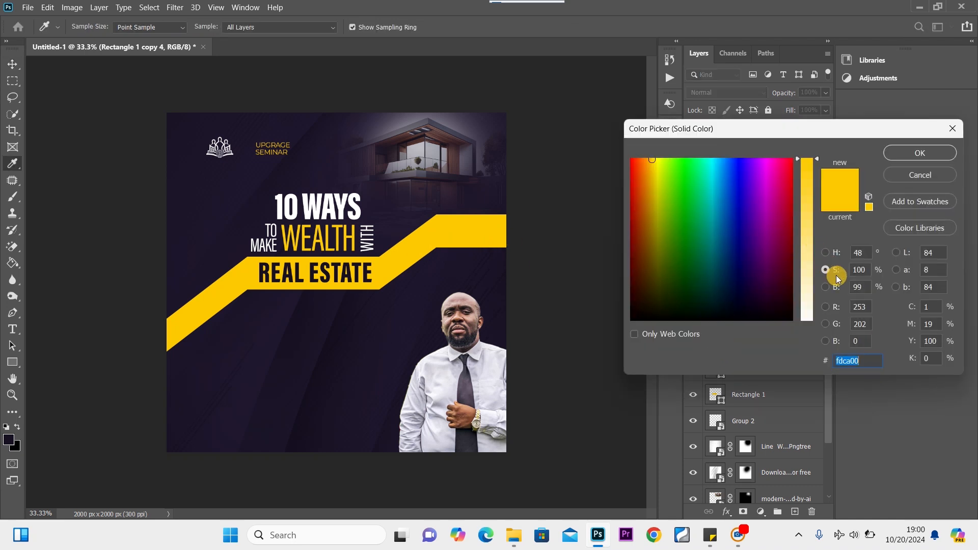
pyautogui.click(828, 289)
pyautogui.click(829, 289)
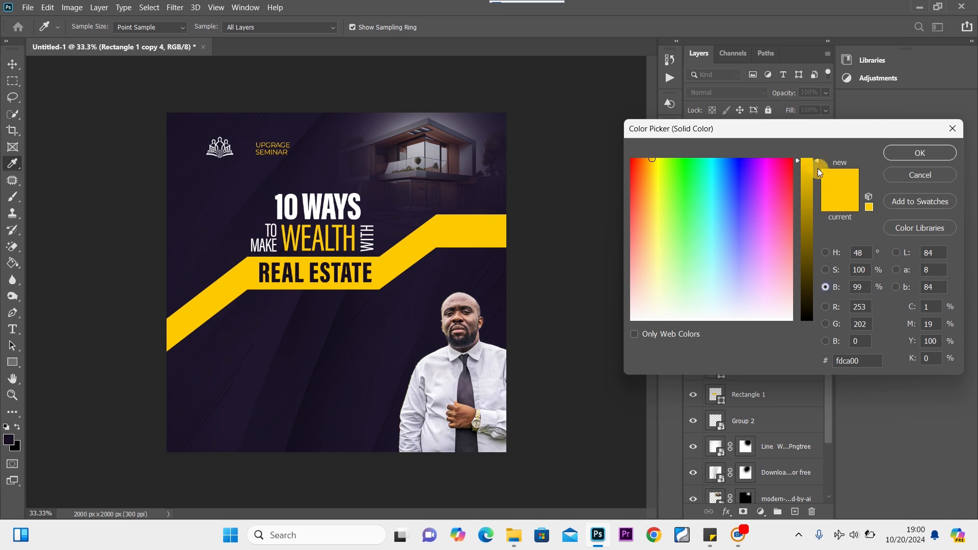
pyautogui.moveTo(816, 162); pyautogui.dragTo(822, 228)
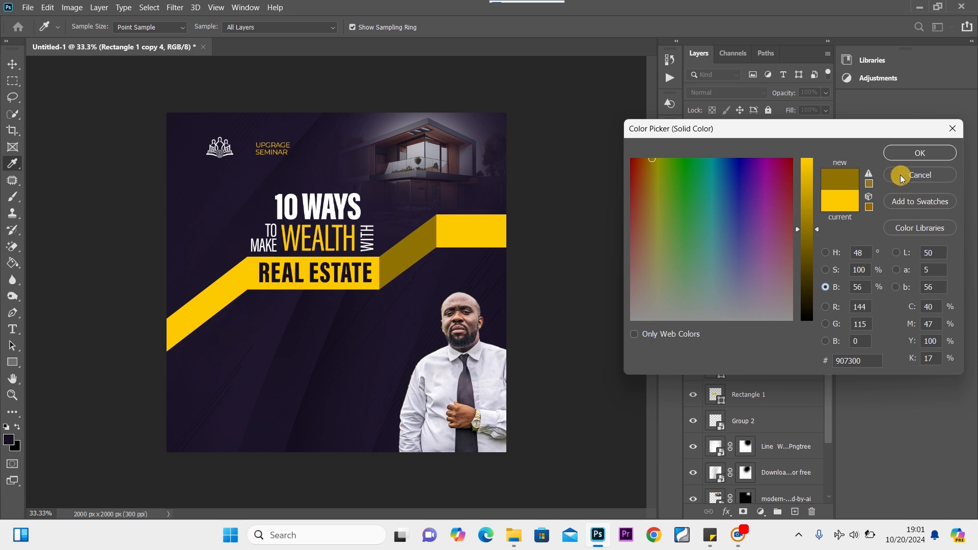
pyautogui.click(931, 152)
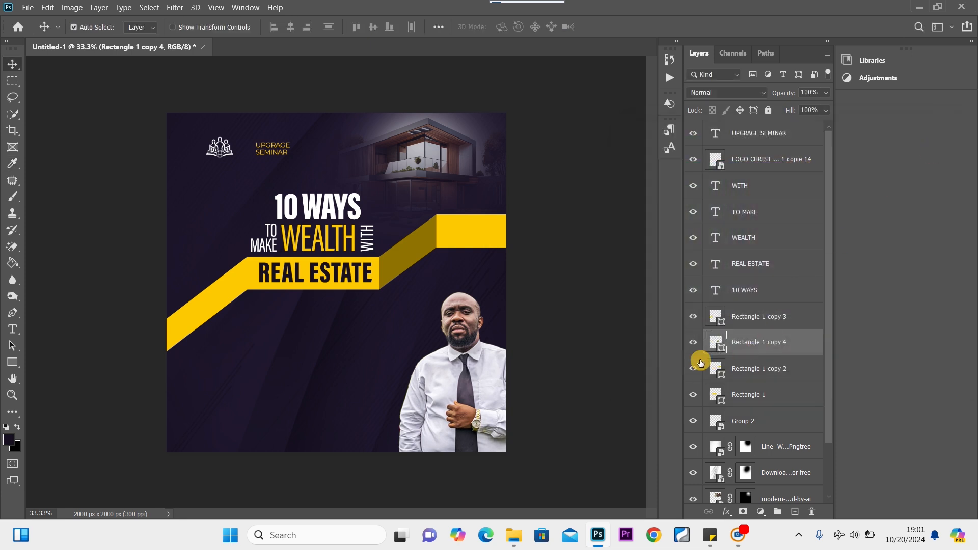
# Copy the dark slanted piece's color code 907300 and apply it to the slanted band left of the REAL ESTATE bar.
pyautogui.doubleClick(724, 350)
pyautogui.hotkey('ctrl', 'c')
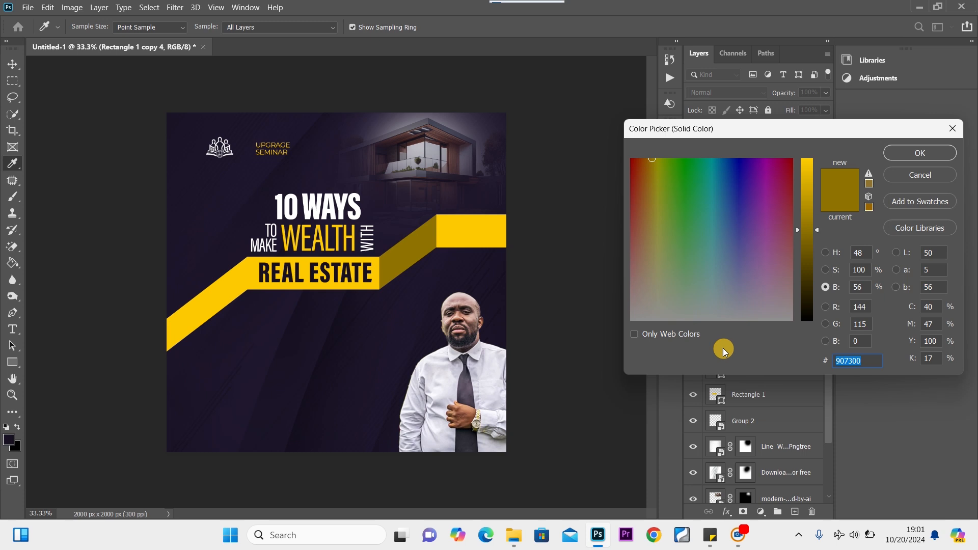
pyautogui.click(917, 152)
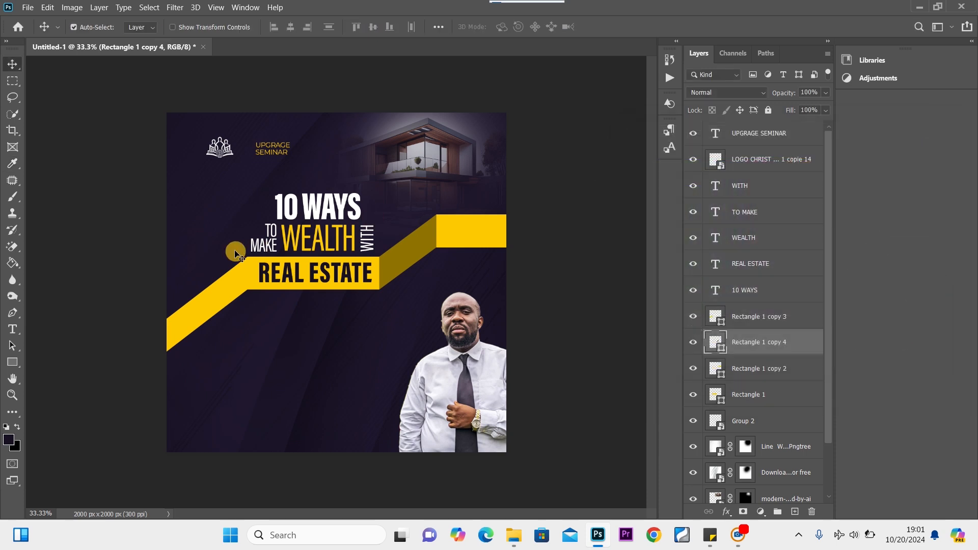
pyautogui.click(210, 312)
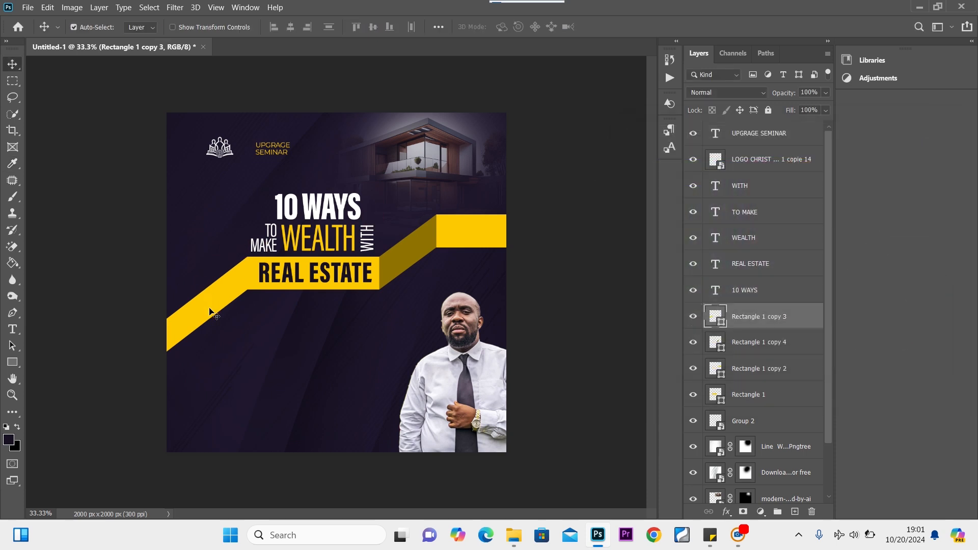
pyautogui.doubleClick(721, 324)
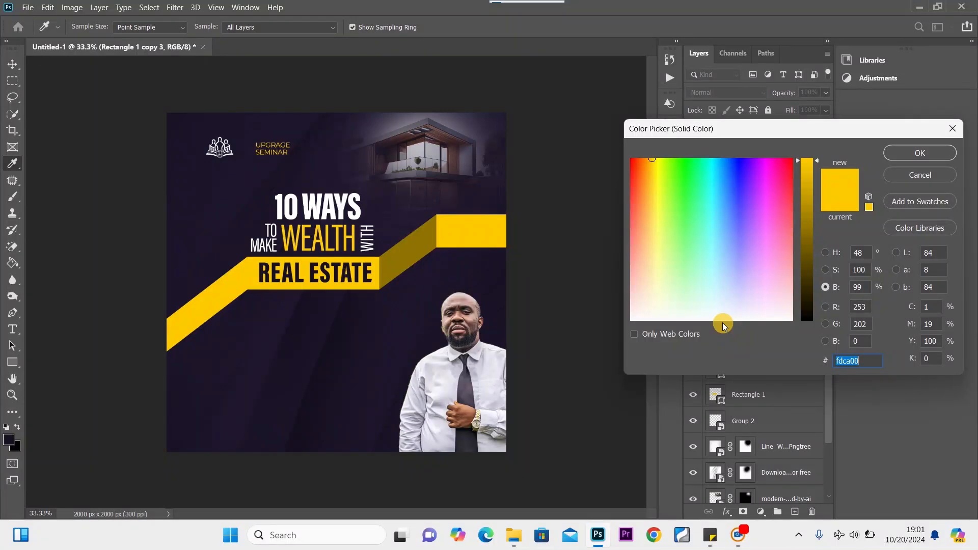
pyautogui.hotkey('ctrl', 'v')
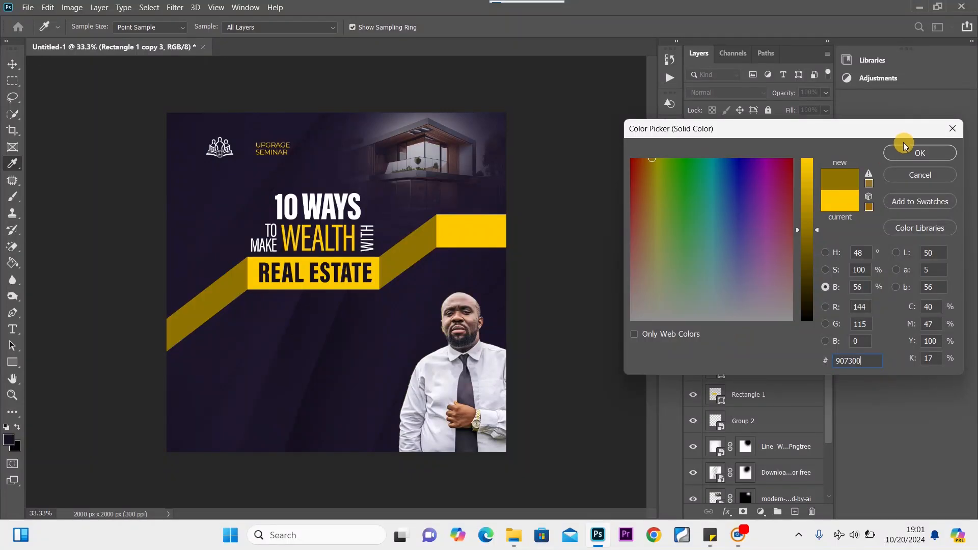
pyautogui.click(921, 153)
# Lighten the bar behind the REAL ESTATE text to color fdd639 by reducing its saturation to 78%.
pyautogui.moveTo(296, 279); pyautogui.dragTo(299, 291)
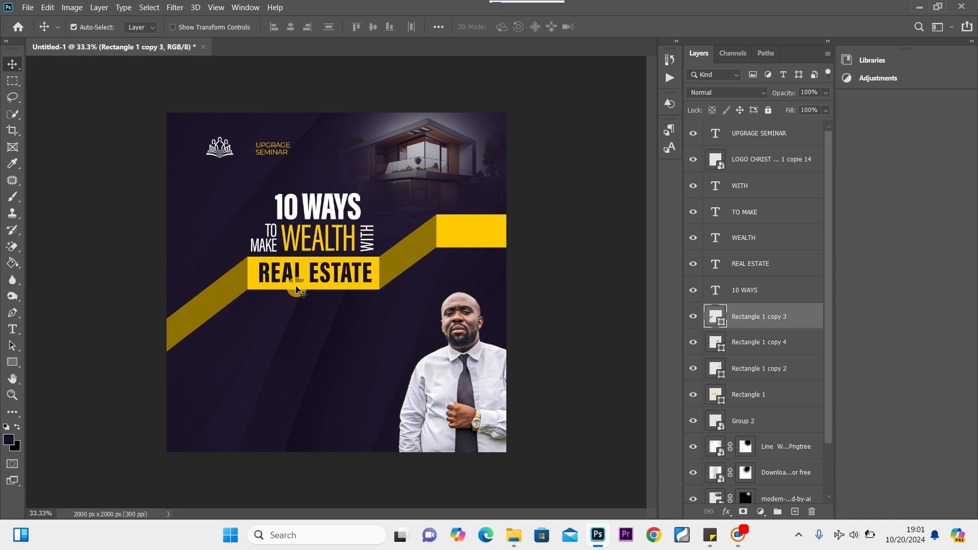
pyautogui.click(298, 290)
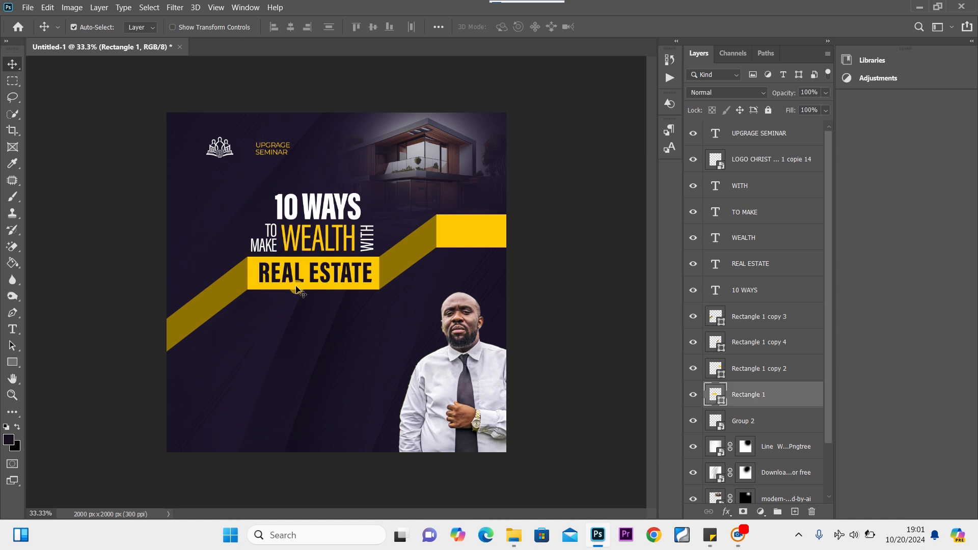
pyautogui.doubleClick(723, 403)
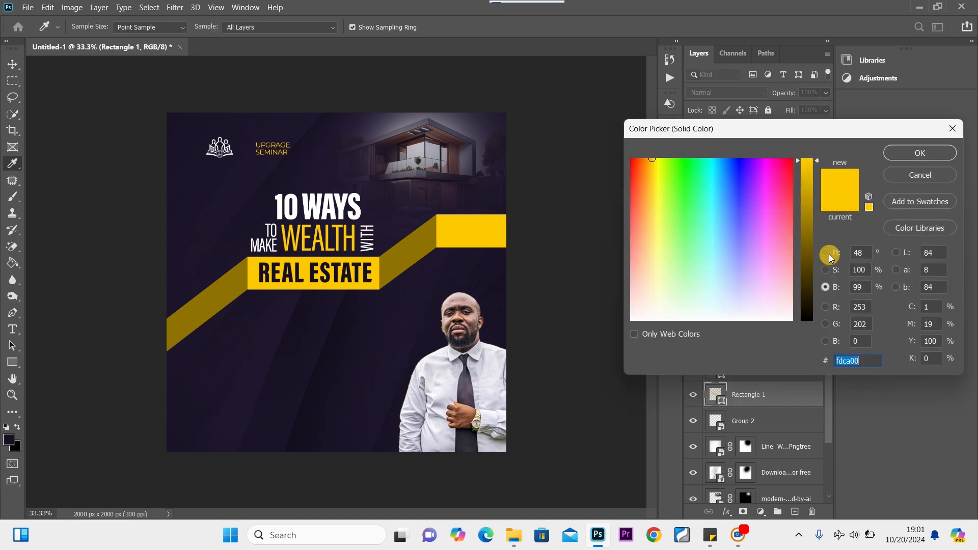
pyautogui.click(826, 288)
pyautogui.click(825, 270)
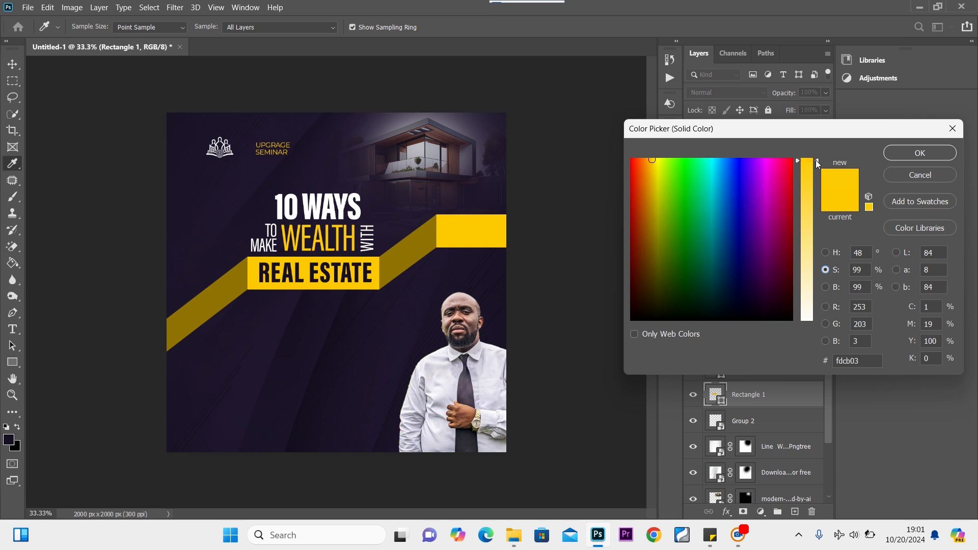
pyautogui.moveTo(816, 160); pyautogui.dragTo(817, 208)
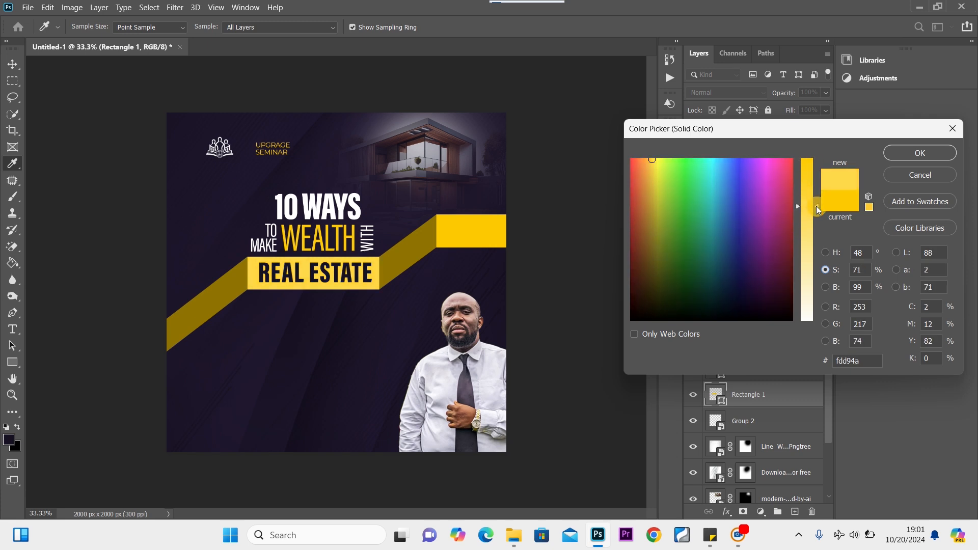
pyautogui.moveTo(817, 209); pyautogui.dragTo(816, 194)
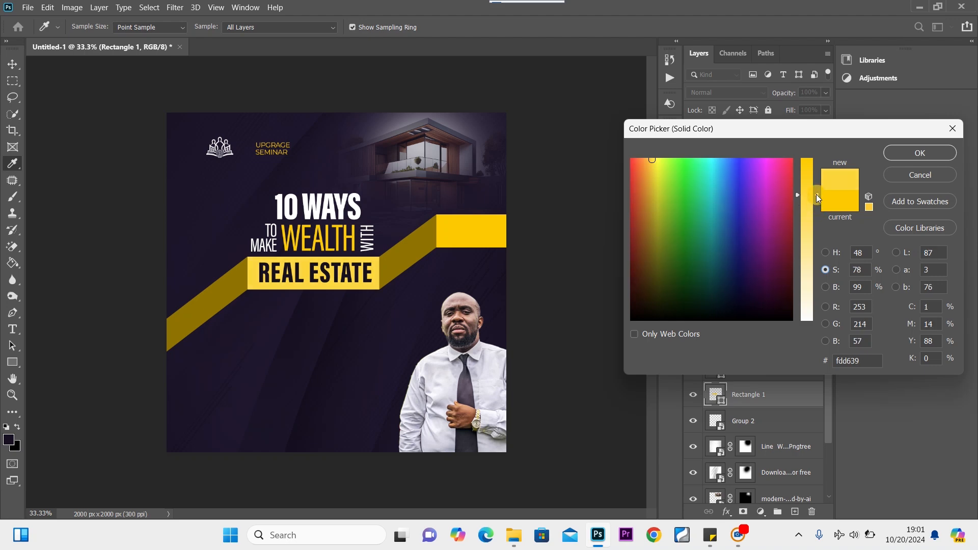
pyautogui.click(927, 163)
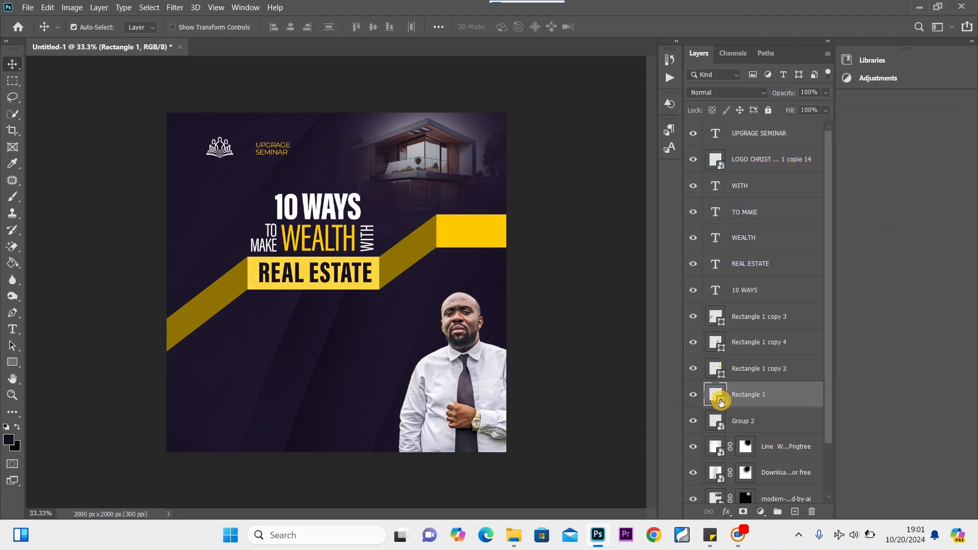
# Give the right-edge rectangle the same fill color as the REAL ESTATE bar, fdd639.
pyautogui.doubleClick(720, 402)
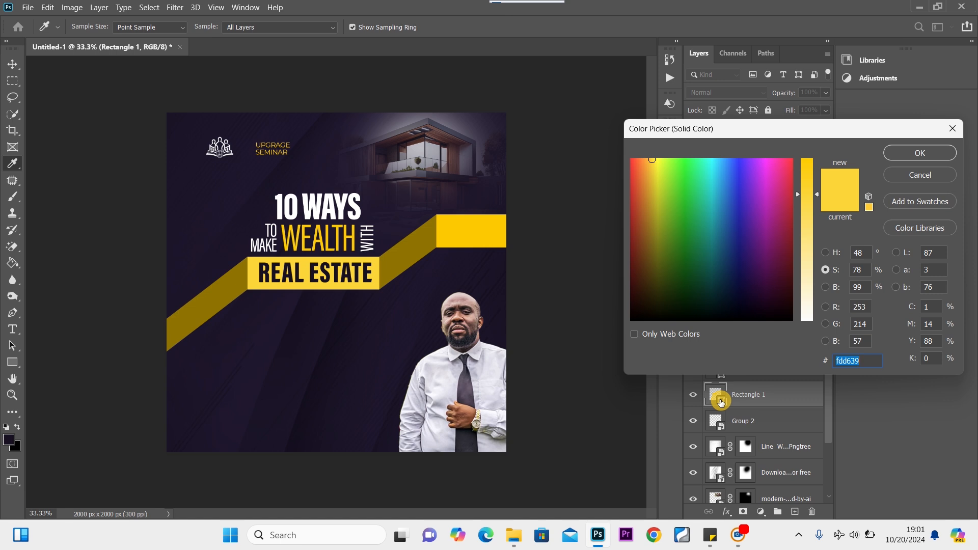
pyautogui.click(919, 152)
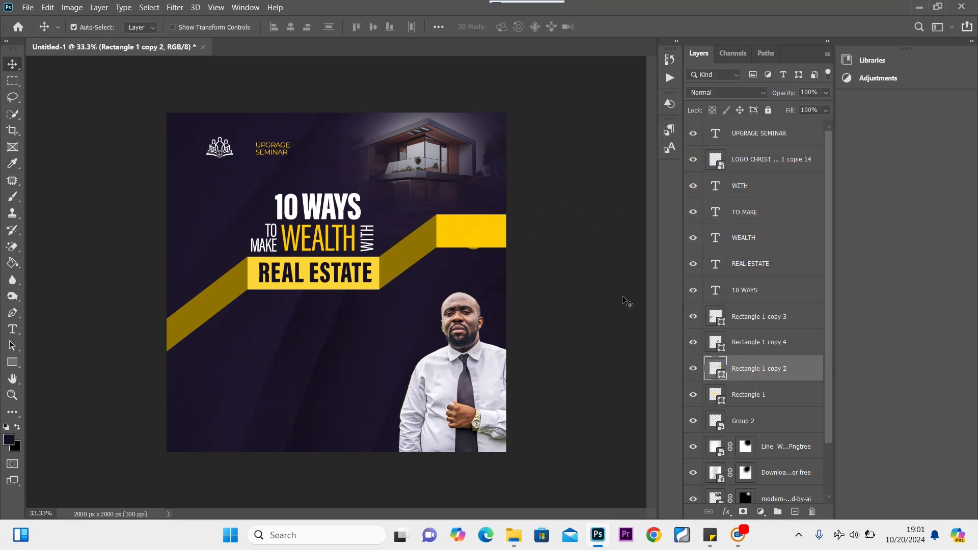
pyautogui.click(722, 376)
pyautogui.doubleClick(721, 377)
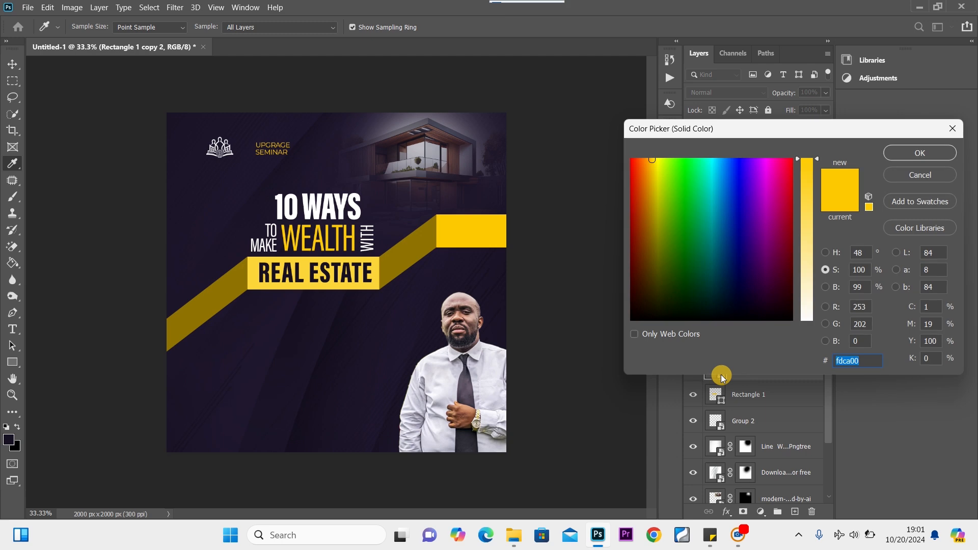
pyautogui.write('fdd639')
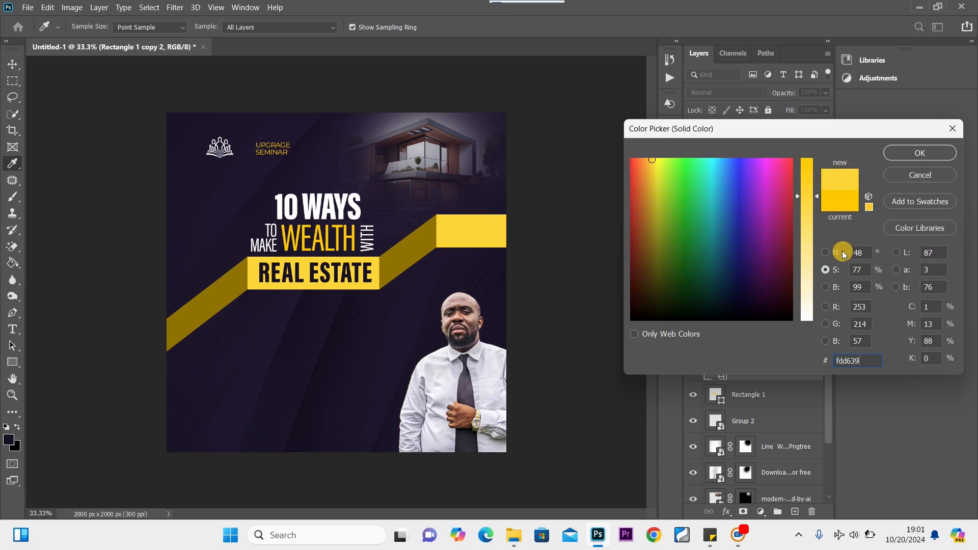
pyautogui.click(904, 151)
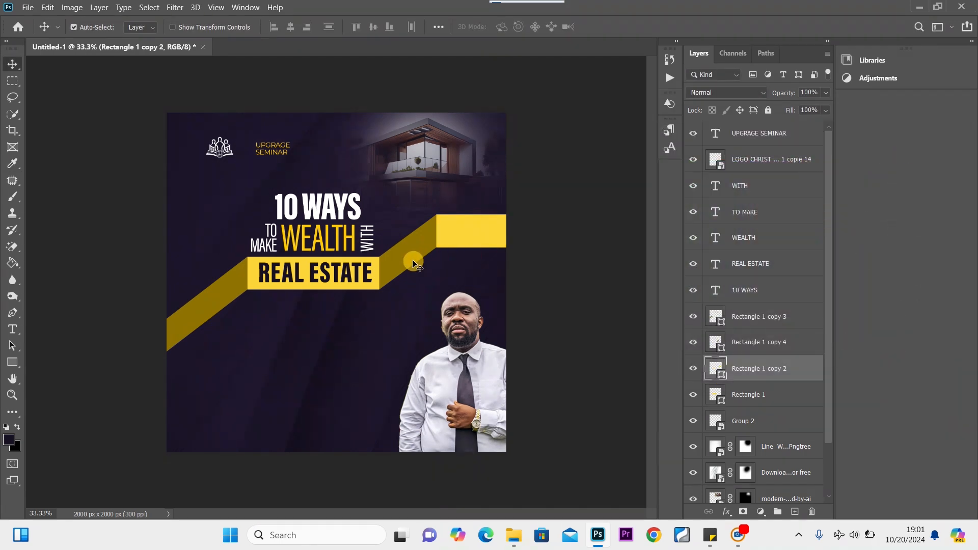
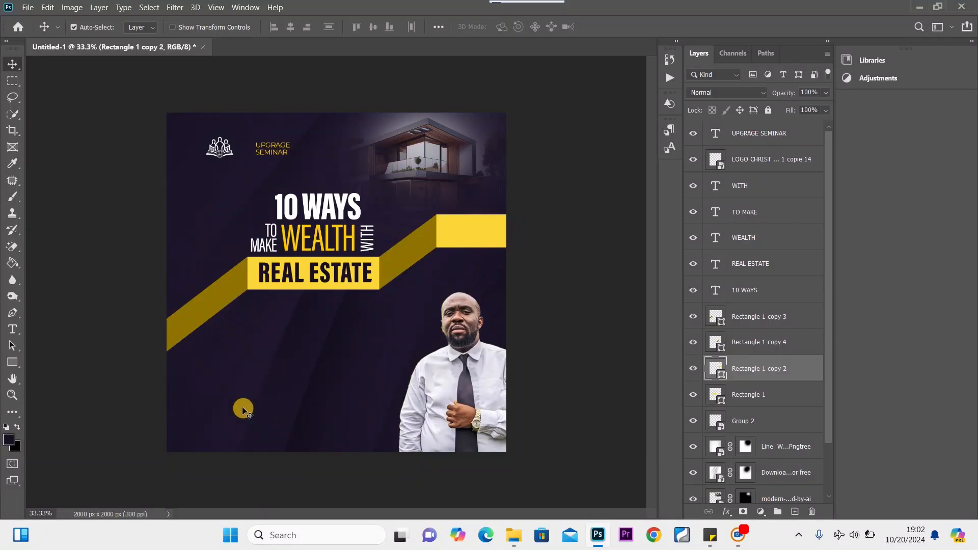
# Draw a rectangle about 2945 by 661 px across the flyer's lower part on a new layer and fill it white.
pyautogui.click(8, 428)
pyautogui.click(17, 429)
pyautogui.click(12, 363)
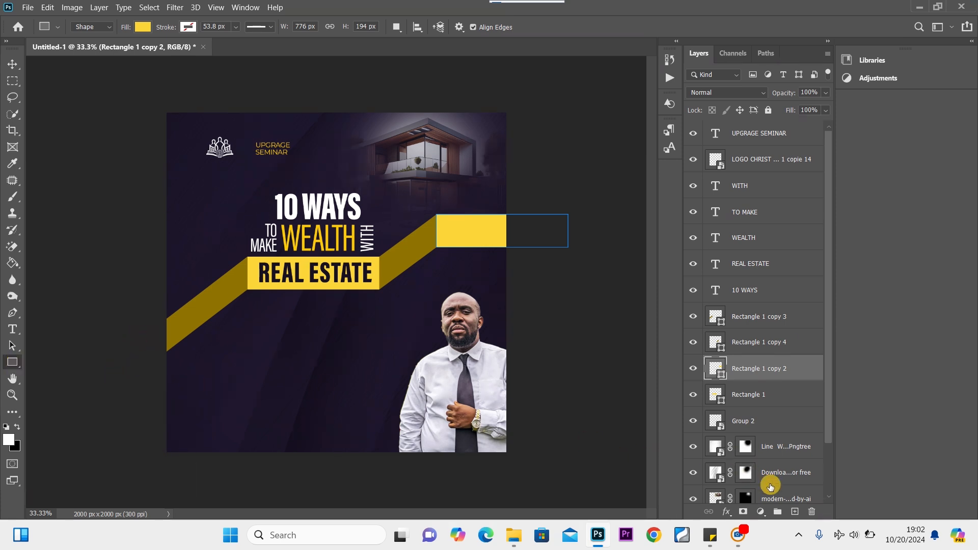
pyautogui.click(795, 511)
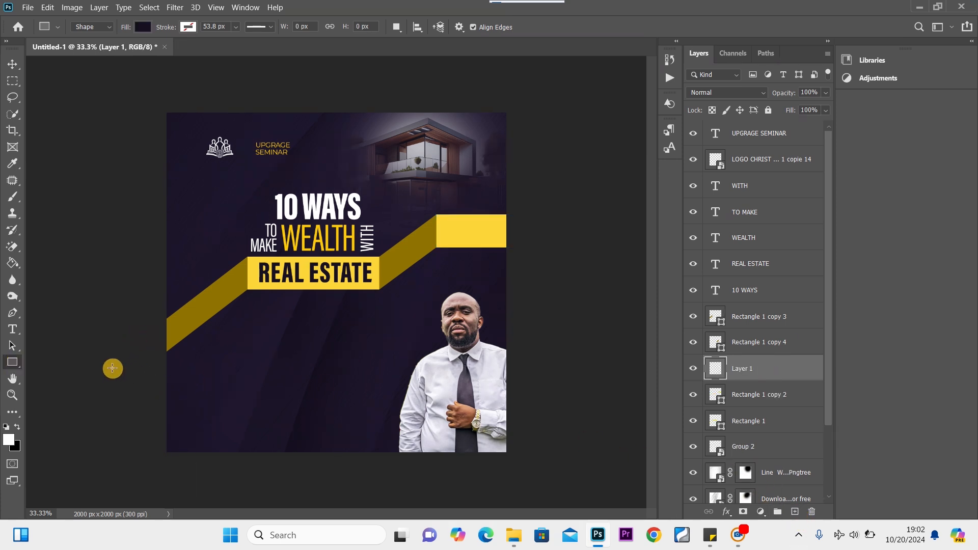
pyautogui.moveTo(113, 368); pyautogui.dragTo(613, 480)
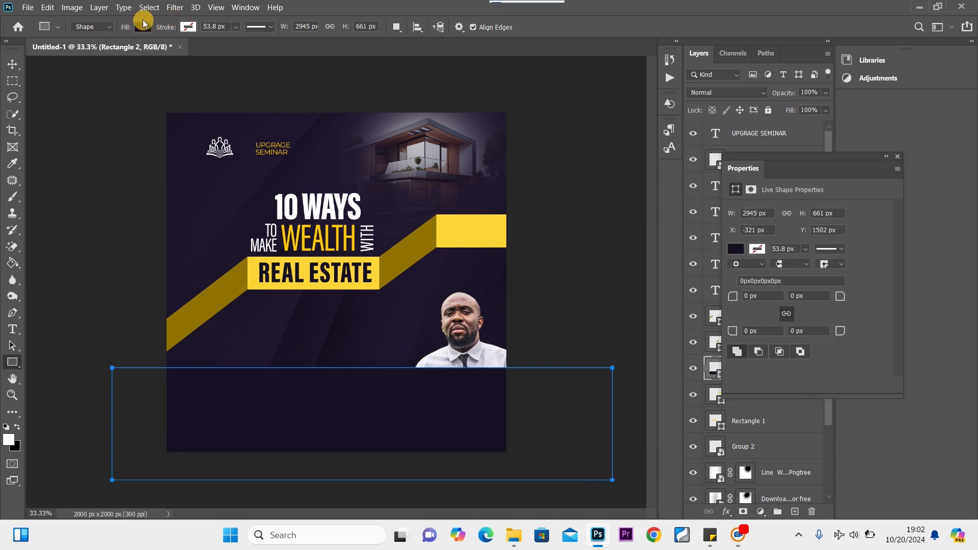
pyautogui.click(143, 26)
pyautogui.click(63, 93)
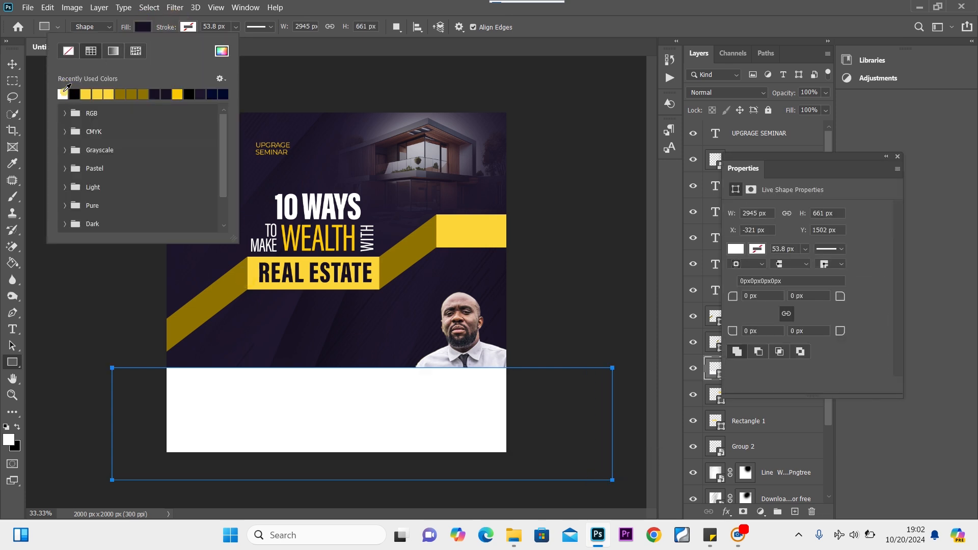
# Close the Properties panel and move the Rectangle 2 layer directly below Group 2, behind the man's photo.
pyautogui.click(12, 64)
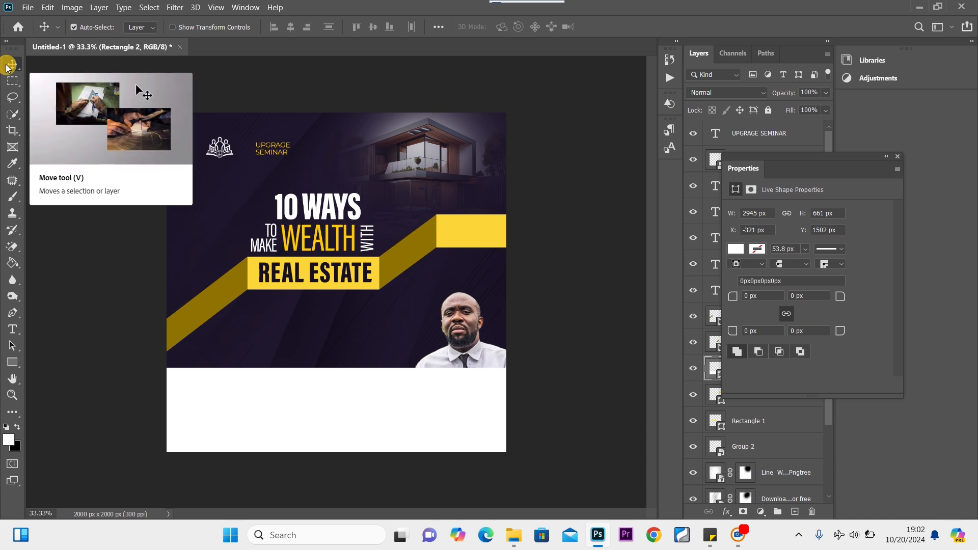
pyautogui.click(897, 156)
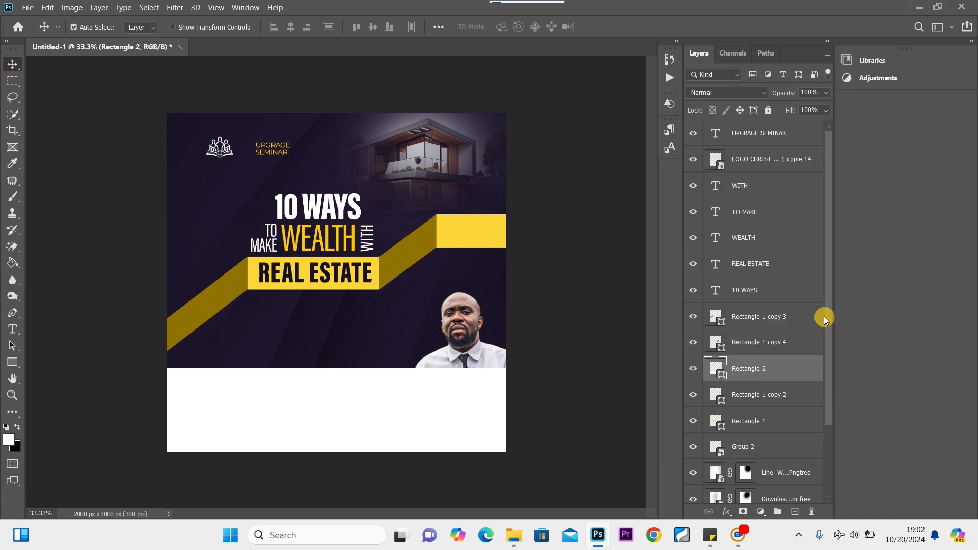
pyautogui.moveTo(827, 406); pyautogui.dragTo(832, 494)
pyautogui.moveTo(799, 286); pyautogui.dragTo(768, 373)
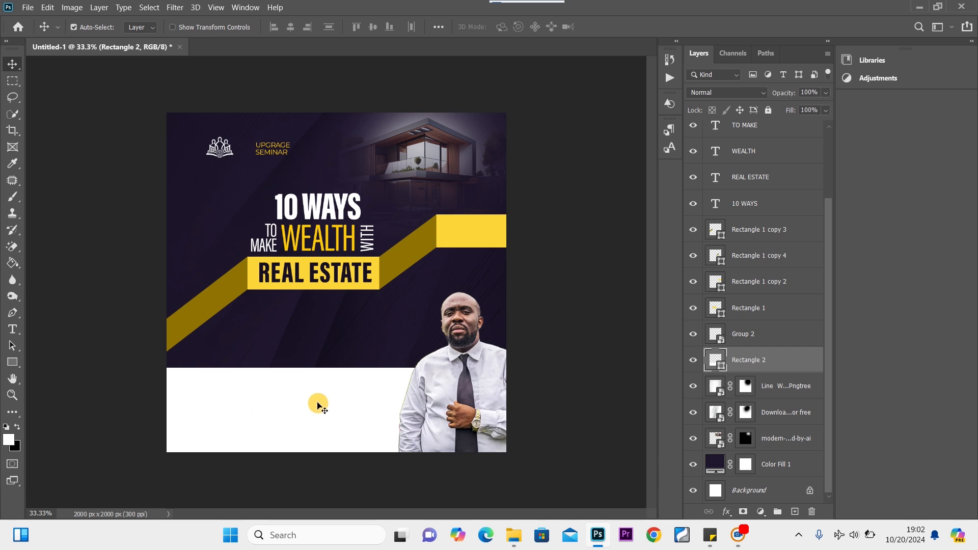
# Warp the white rectangle's upper edge into a curve sloping down toward the man, and shift the shape slightly lower.
pyautogui.hotkey('ctrl', 't')
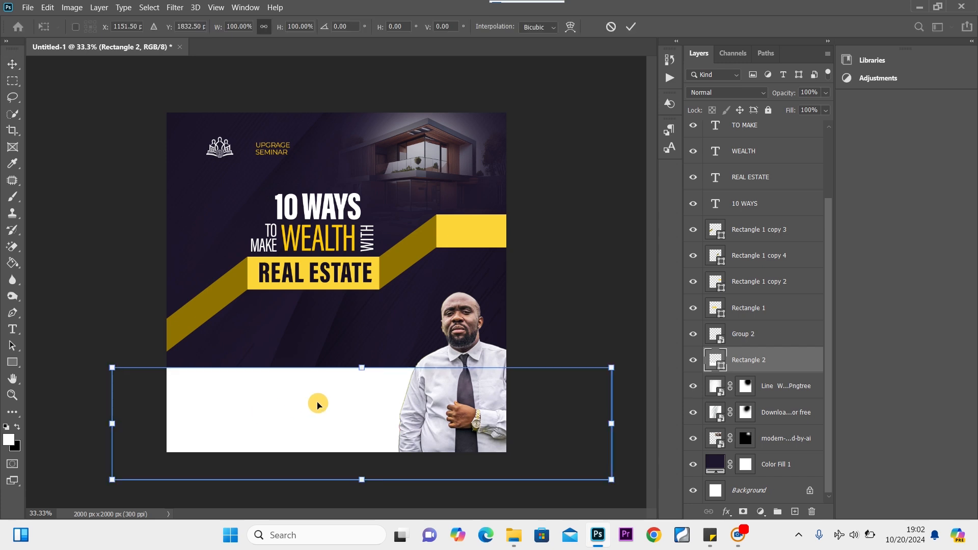
pyautogui.rightClick(317, 404)
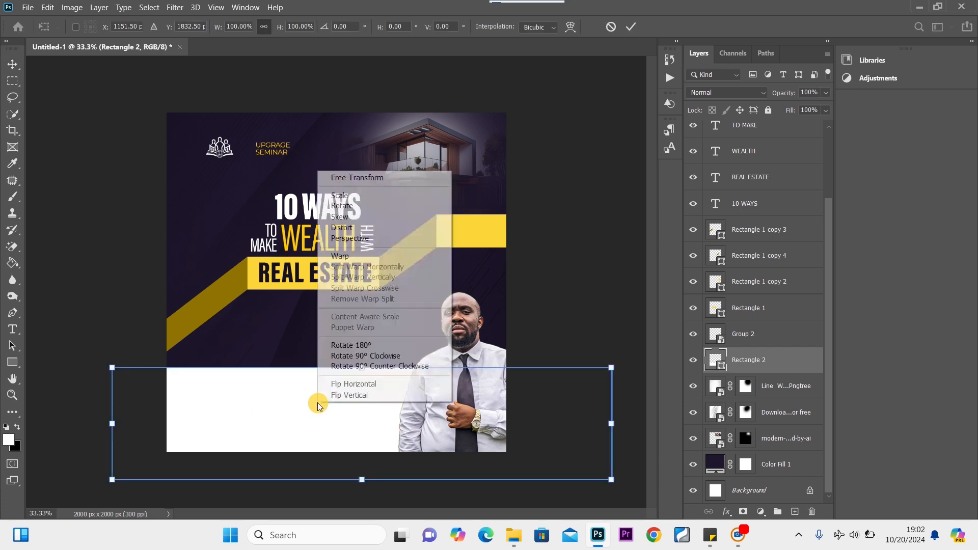
pyautogui.click(356, 255)
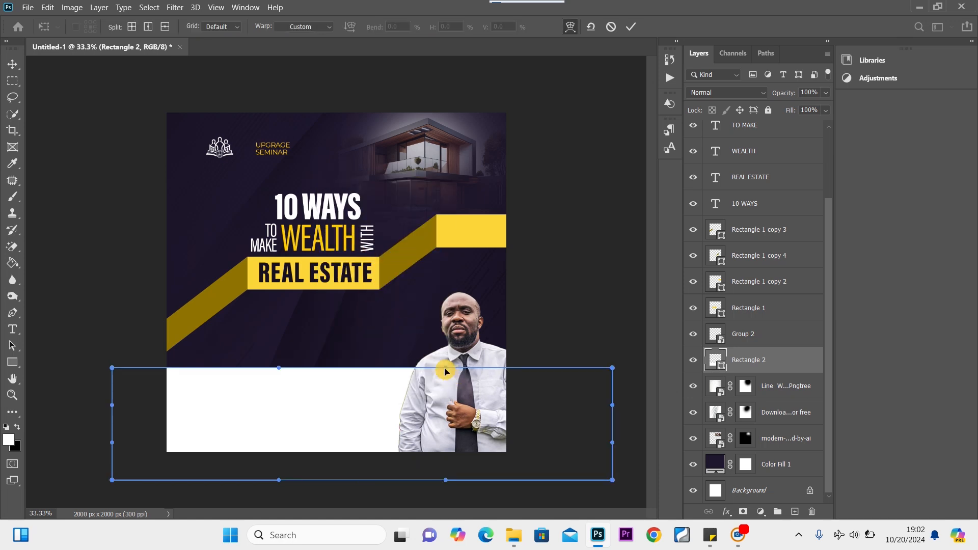
pyautogui.moveTo(445, 371); pyautogui.dragTo(420, 491)
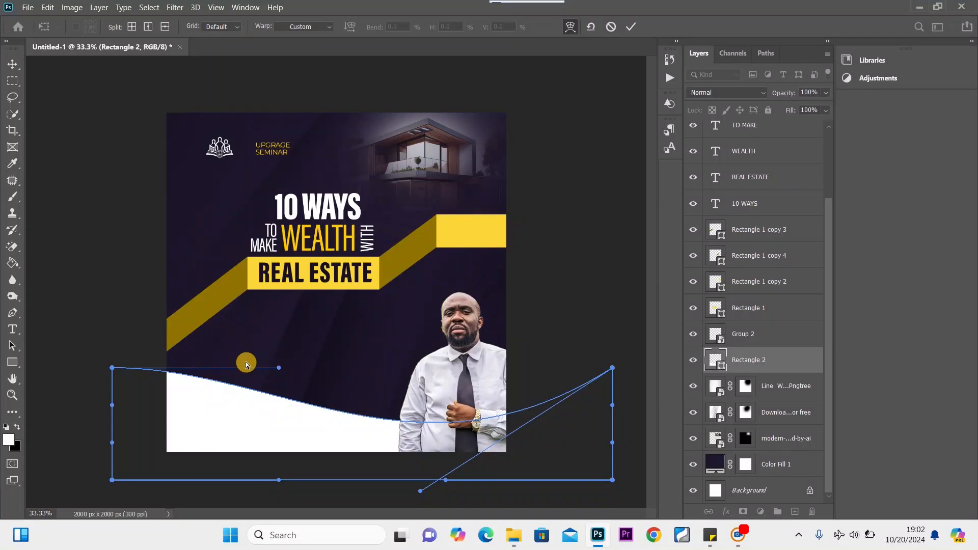
pyautogui.moveTo(278, 368); pyautogui.dragTo(383, 344)
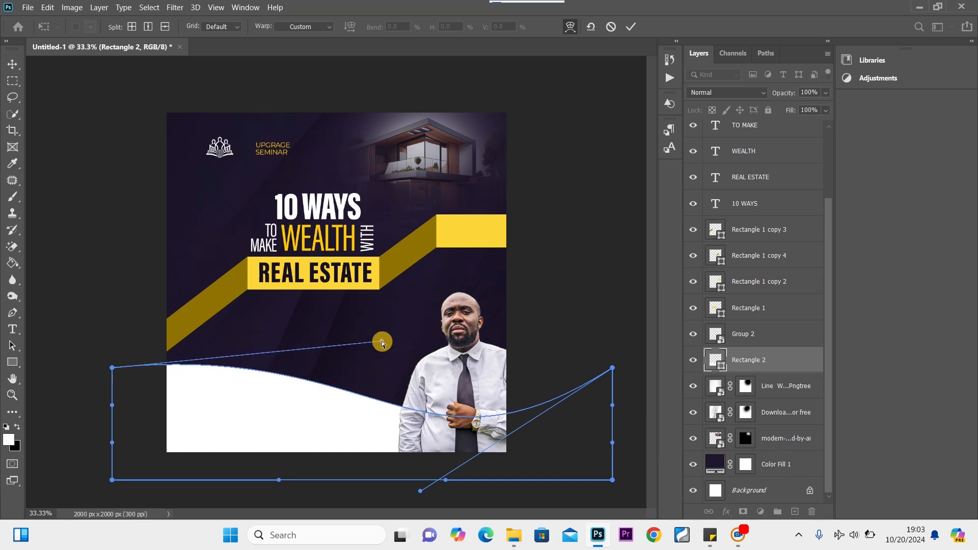
pyautogui.click(13, 64)
pyautogui.moveTo(202, 396); pyautogui.dragTo(202, 414)
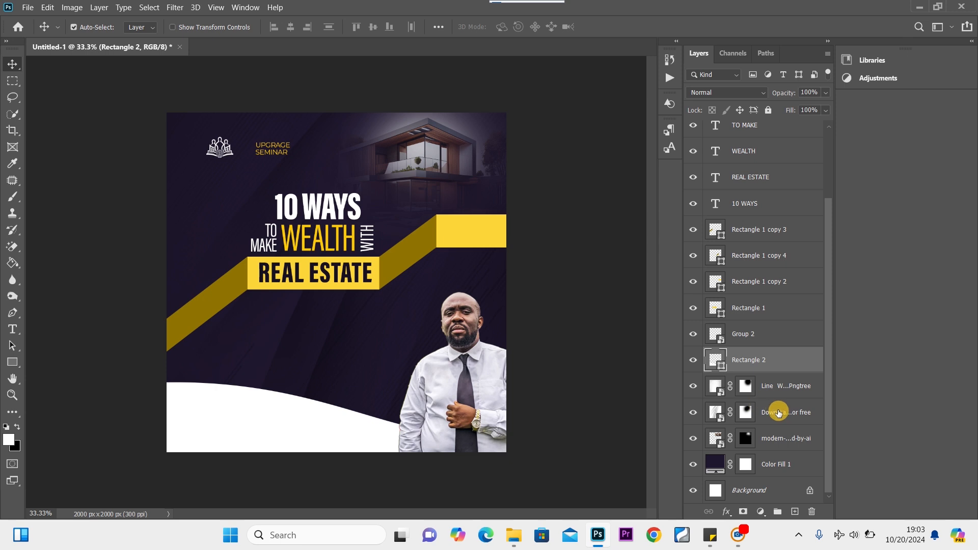
# Move the wavy-lines Download texture layer and the Line White Background texture layer above Rectangle 2.
pyautogui.moveTo(772, 408); pyautogui.dragTo(779, 349)
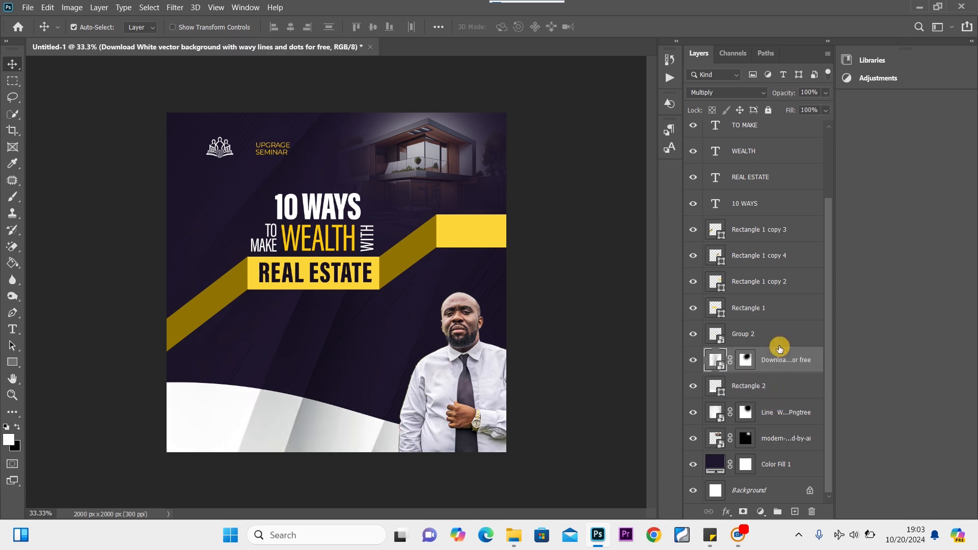
pyautogui.click(778, 389)
pyautogui.moveTo(780, 411)
pyautogui.mouseDown()
pyautogui.moveTo(793, 343)
pyautogui.moveTo(783, 403)
pyautogui.mouseUp()
pyautogui.click(794, 339)
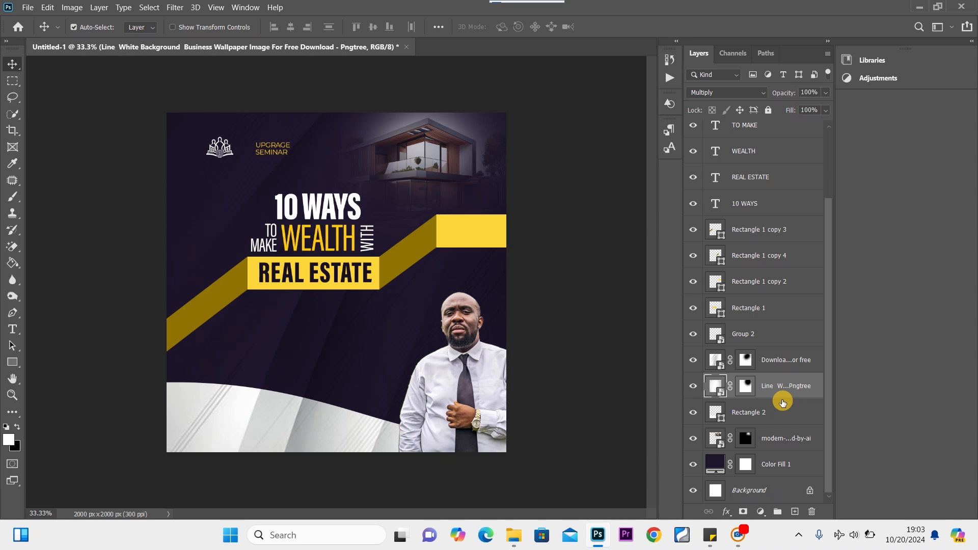
# Toggle the Line White Background texture to compare its effect, and move the wavy-lines Download texture layer below Rectangle 2.
pyautogui.click(694, 387)
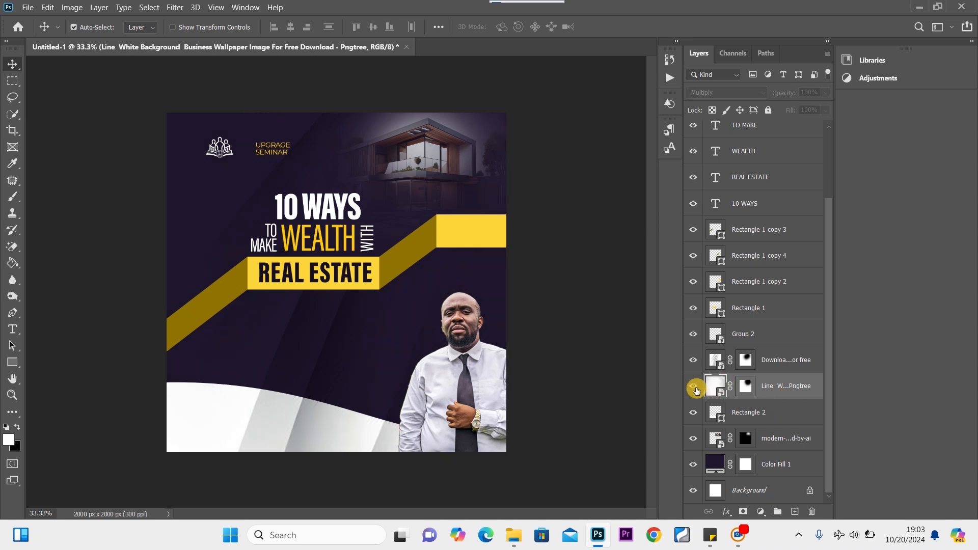
pyautogui.click(695, 388)
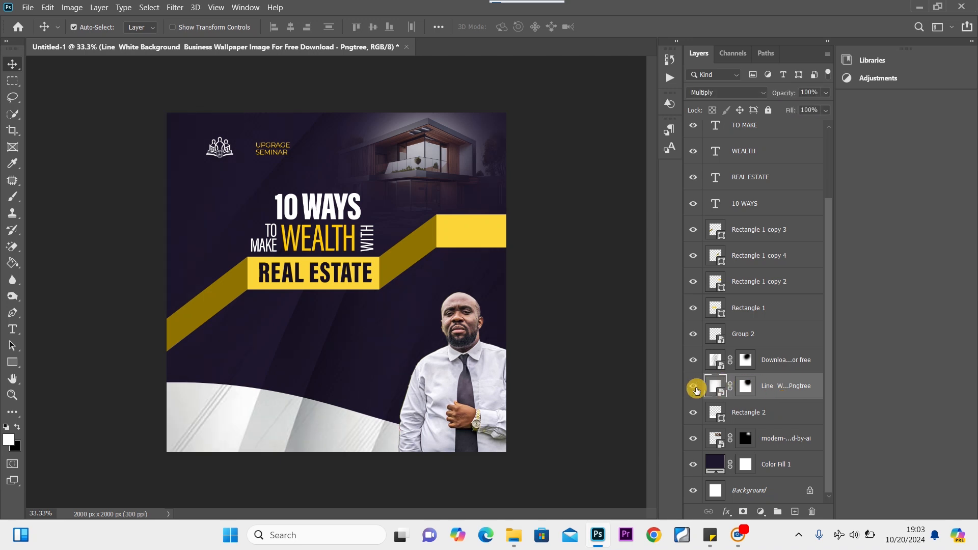
pyautogui.click(783, 360)
pyautogui.moveTo(783, 359); pyautogui.dragTo(776, 422)
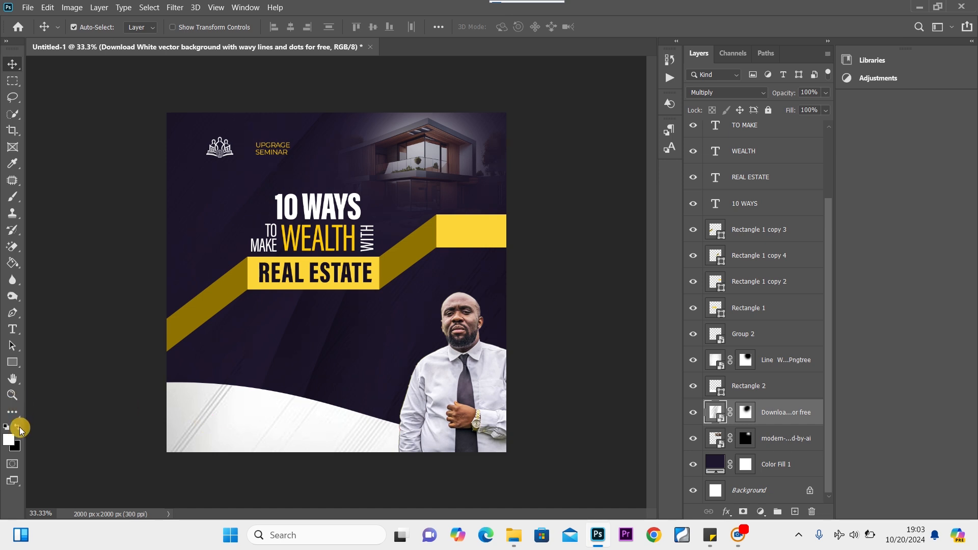
# Set the foreground color to fdd639 by sampling the REAL ESTATE bar.
pyautogui.click(8, 439)
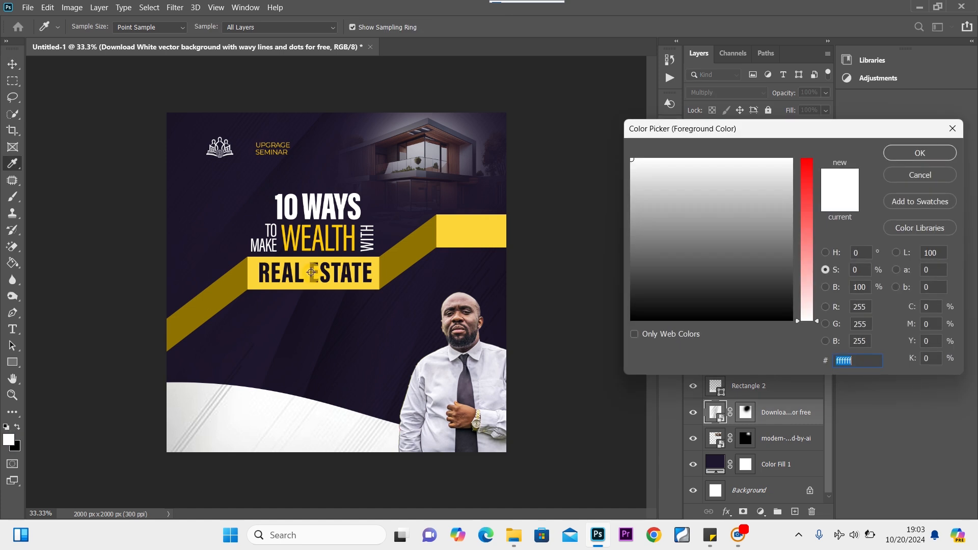
pyautogui.click(254, 272)
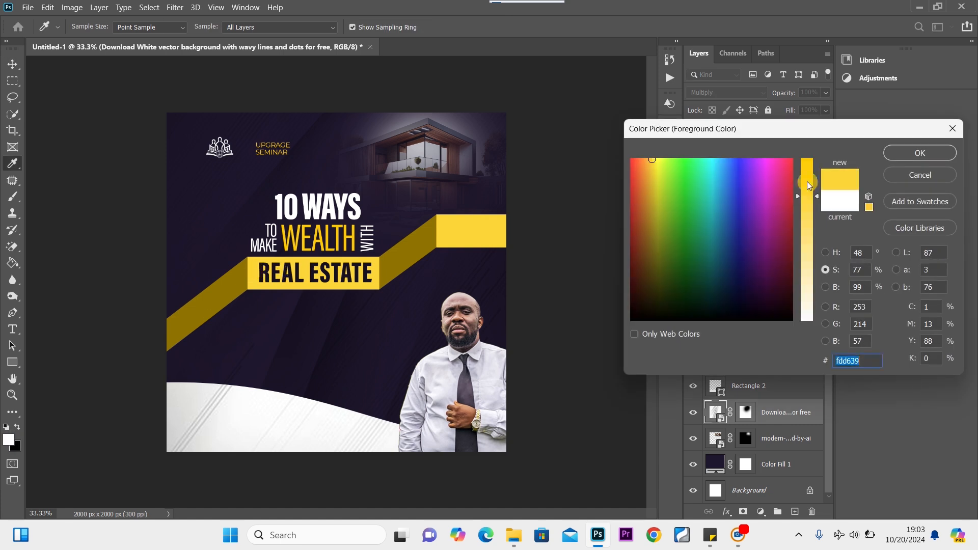
pyautogui.click(891, 158)
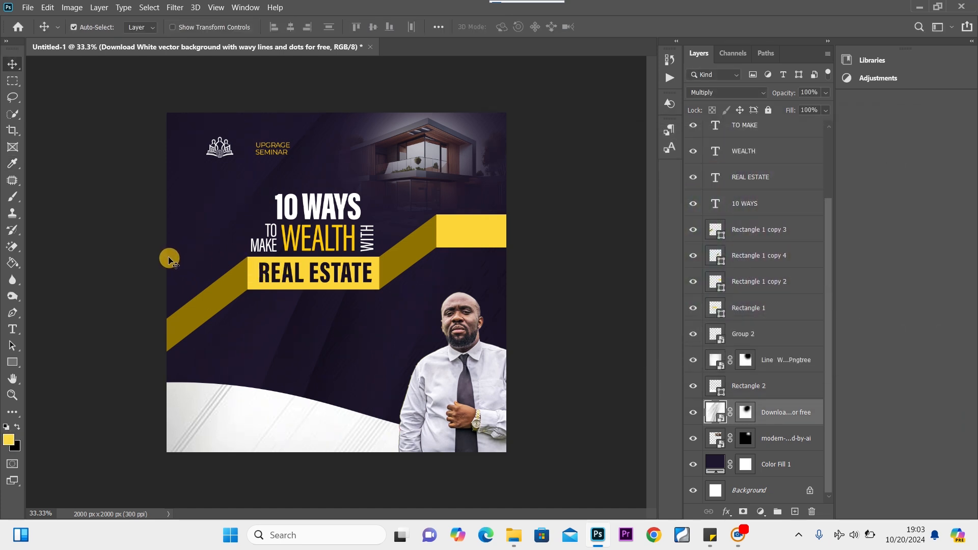
# Add the two-line text "SAT 26 / OCT 2024" below the REAL ESTATE bar in Acumin Variable Concept ExtraCondensed at 30 pt.
pyautogui.click(16, 333)
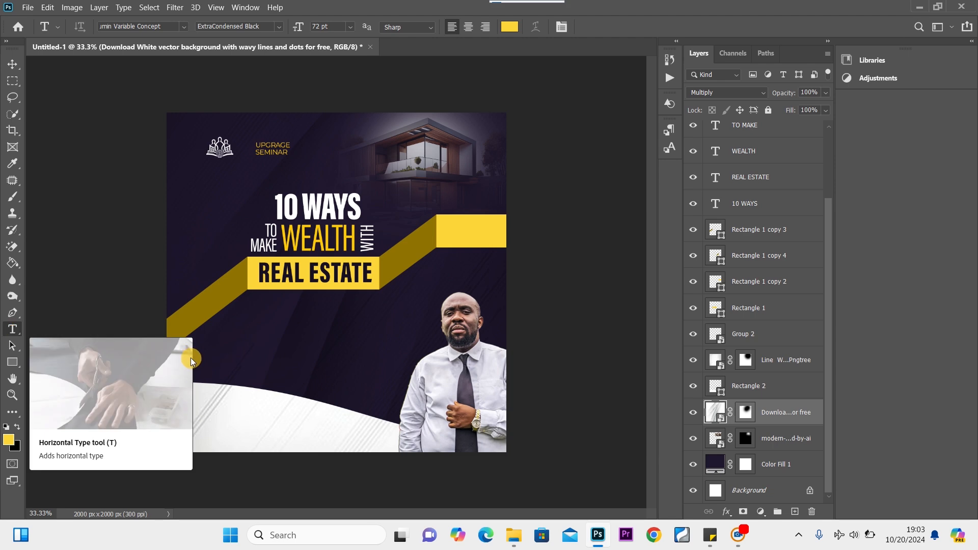
pyautogui.click(273, 319)
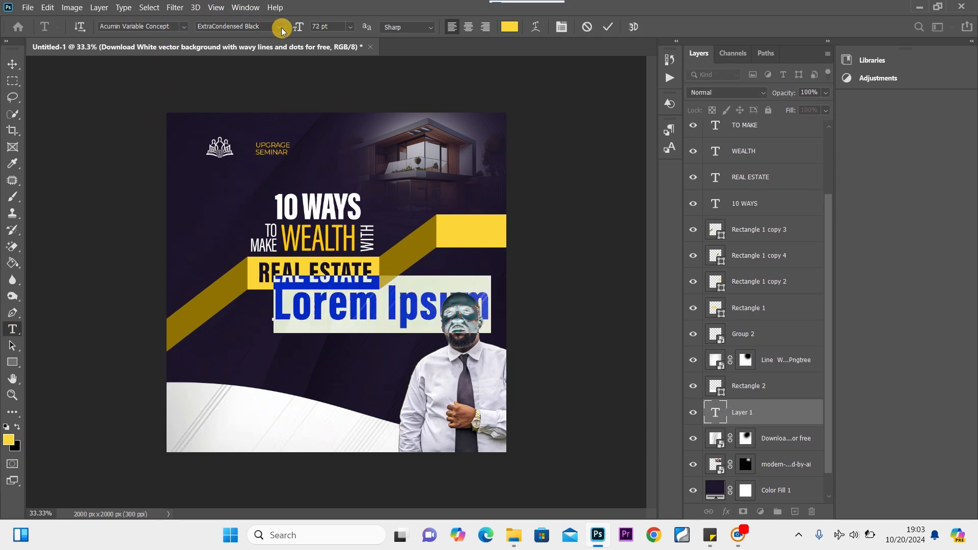
pyautogui.click(279, 27)
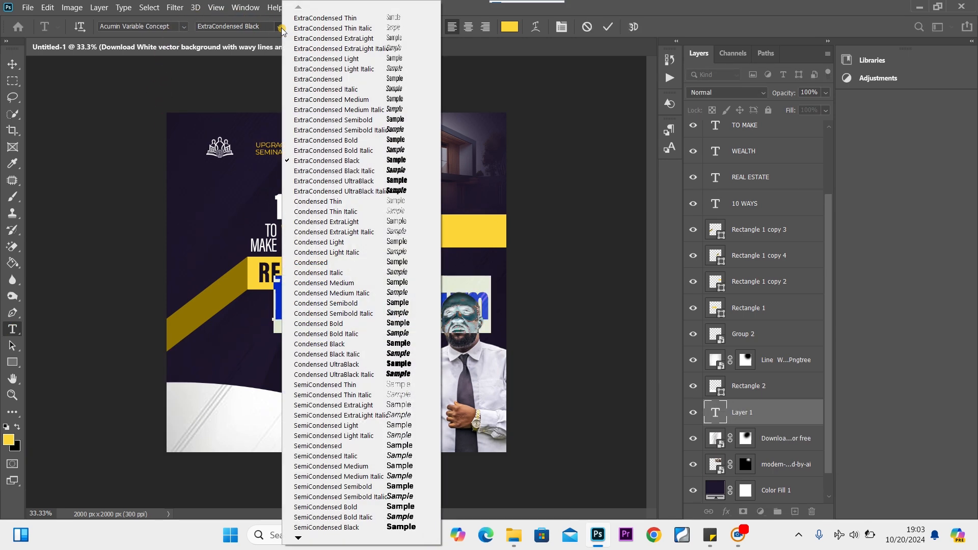
pyautogui.click(340, 120)
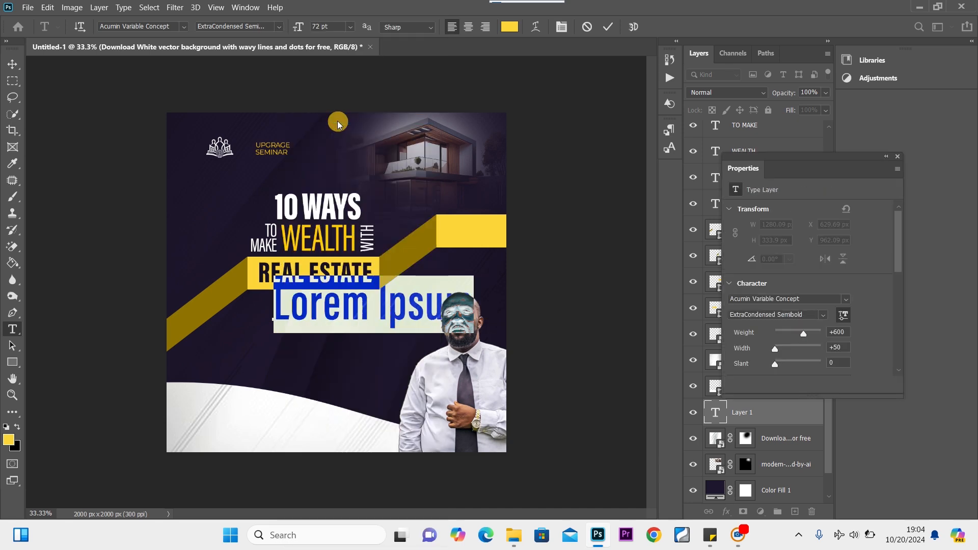
pyautogui.click(282, 28)
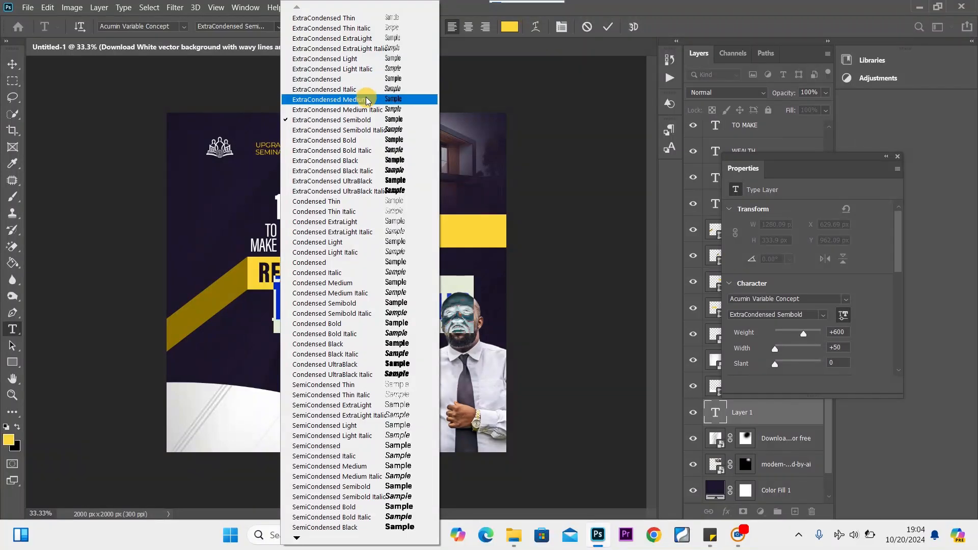
pyautogui.click(363, 80)
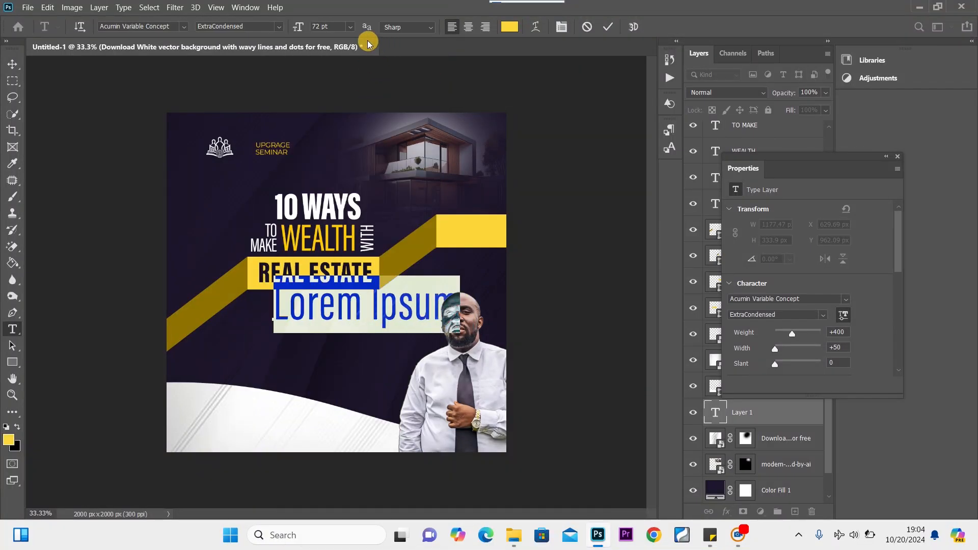
pyautogui.click(350, 27)
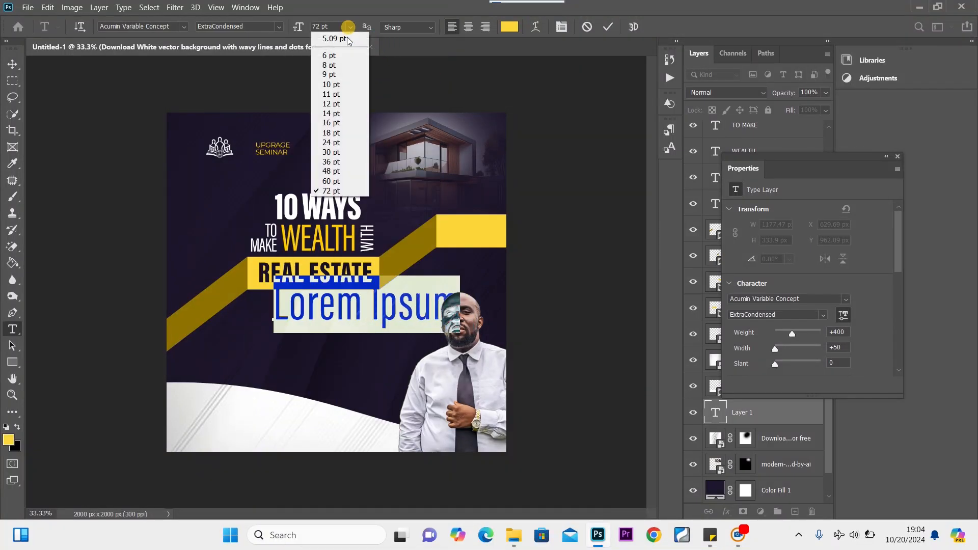
pyautogui.click(336, 153)
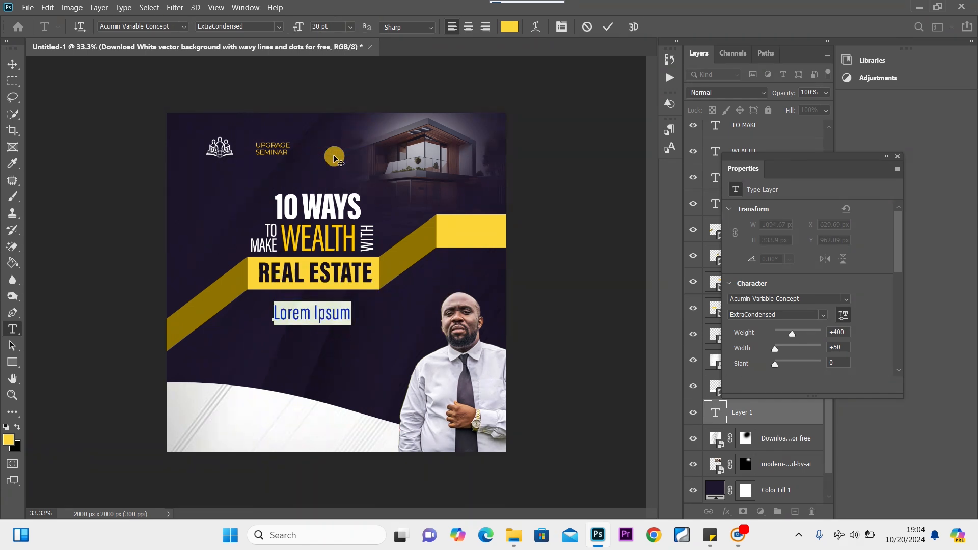
pyautogui.write('SAT 26')
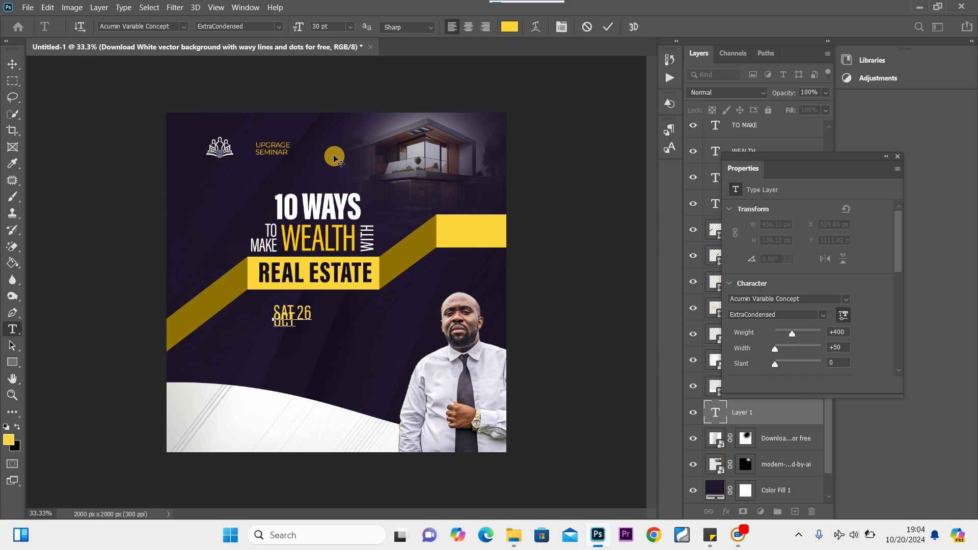
# Increase the line spacing of the date text until its two lines no longer overlap, and right-align it.
pyautogui.hotkey('ctrl', 'a')
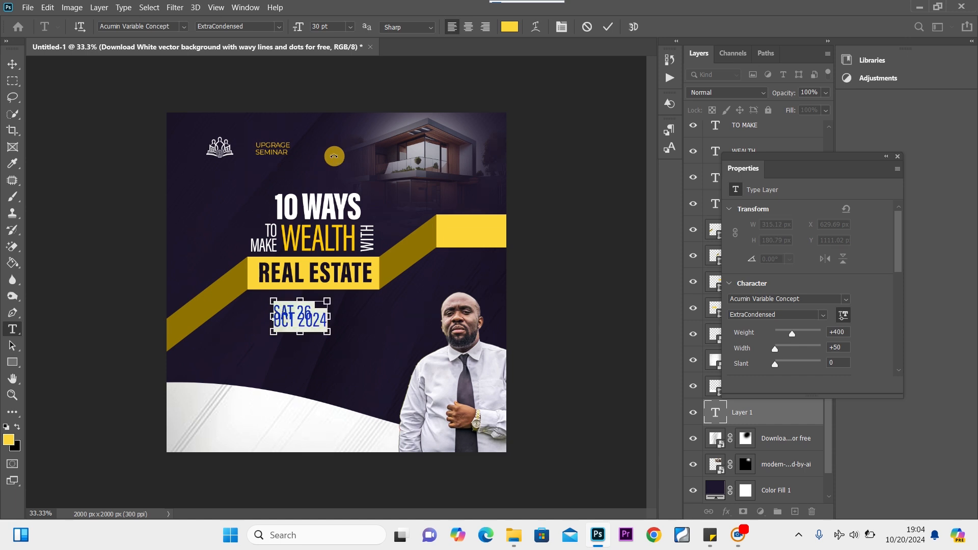
pyautogui.hotkey('alt', 'Down')
pyautogui.hotkey('alt', 'Down')
pyautogui.hotkey('alt', 'Down')
pyautogui.hotkey('alt', 'Down')
pyautogui.hotkey('alt', 'Down')
pyautogui.hotkey('alt', 'Down')
pyautogui.hotkey('alt', 'Down')
pyautogui.hotkey('alt', 'Down')
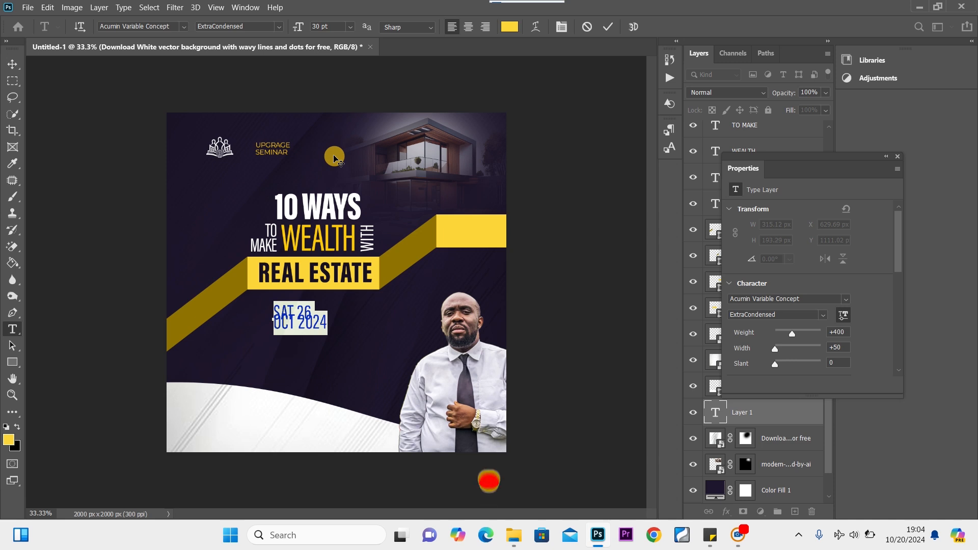
pyautogui.hotkey('alt', 'Down')
pyautogui.hotkey('alt', 'Down')
pyautogui.hotkey('alt', 'Down')
pyautogui.hotkey('alt', 'Down')
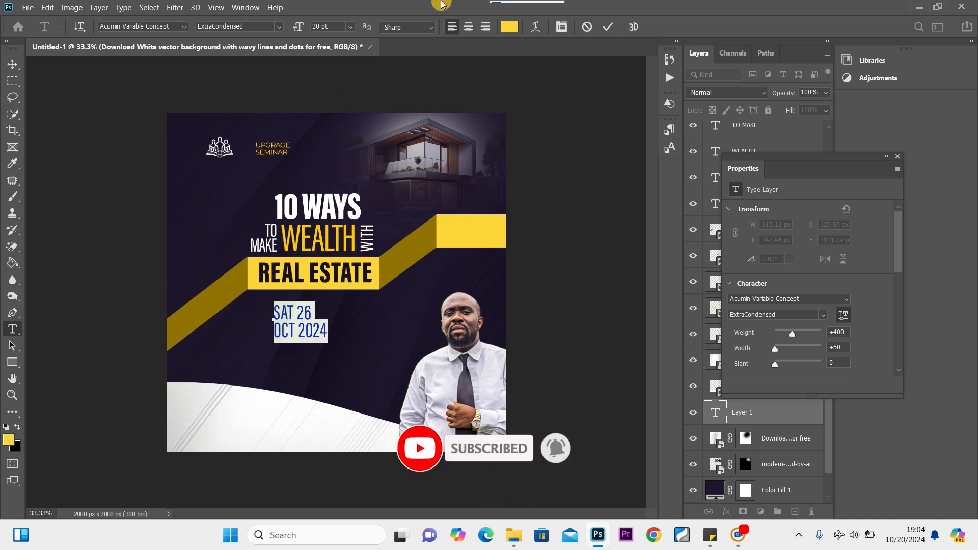
pyautogui.click(486, 29)
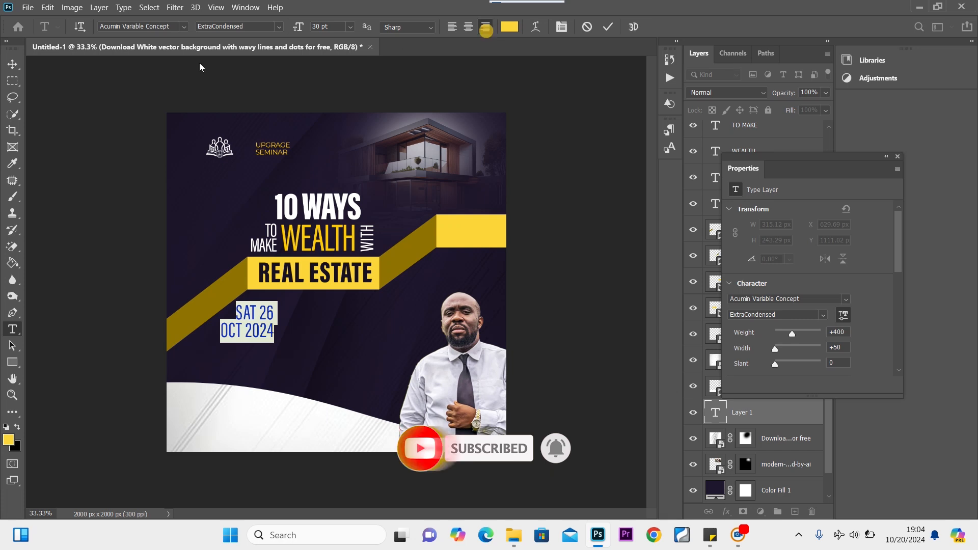
# Finish editing the date text and move the SAT 26 OCT 2024 layer to directly below the UPGRAGE SEMINAR layer.
pyautogui.click(8, 62)
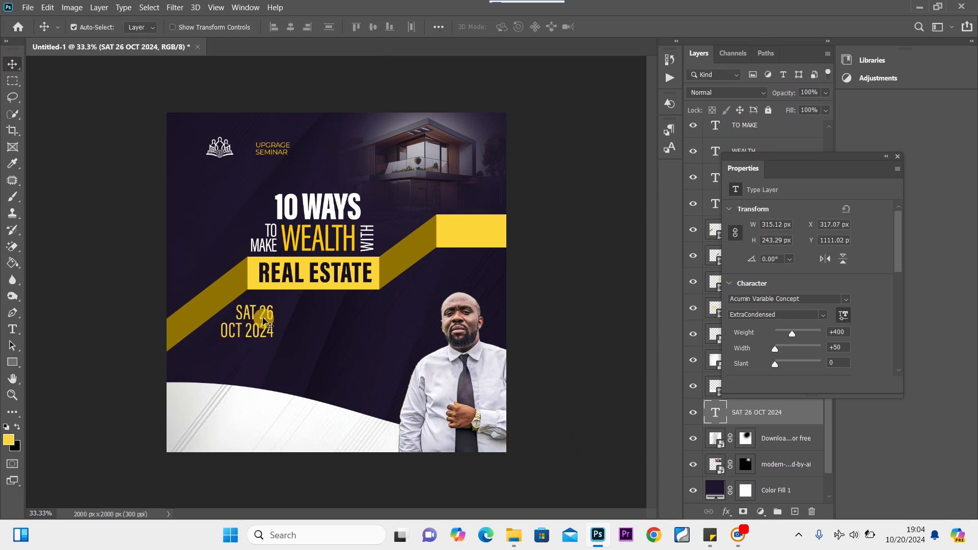
pyautogui.moveTo(267, 326)
pyautogui.mouseDown()
pyautogui.moveTo(305, 329)
pyautogui.moveTo(279, 332)
pyautogui.mouseUp()
pyautogui.hotkey('ctrl', 'z')
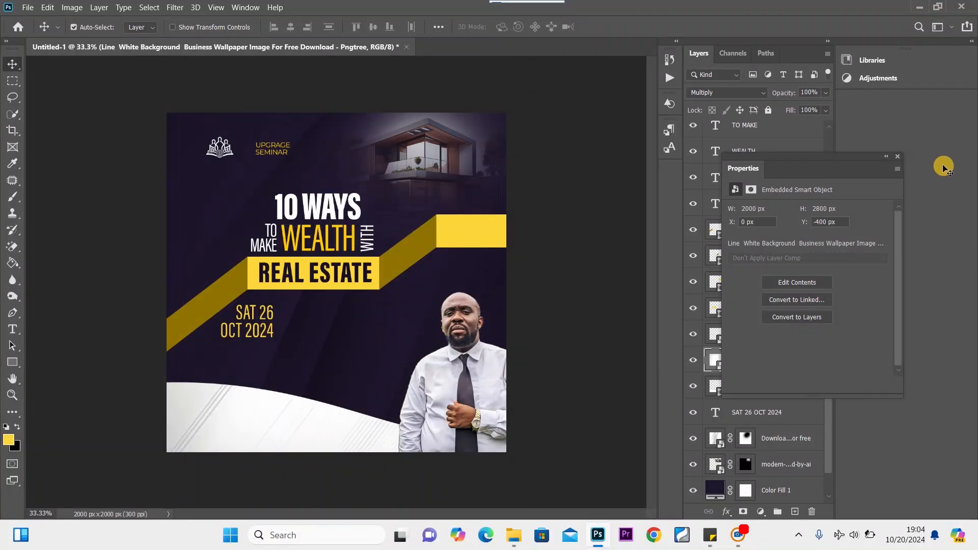
pyautogui.click(898, 157)
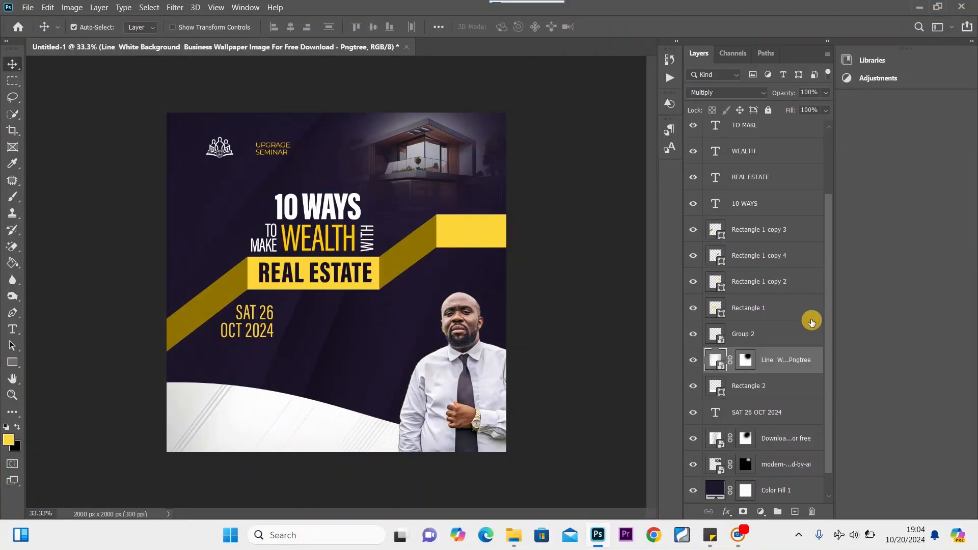
pyautogui.moveTo(775, 415); pyautogui.dragTo(804, 143)
# Scale the SAT 26 OCT 2024 text to about 54.5% and place it centrally below the REAL ESTATE bar.
pyautogui.hotkey('ctrl', 't')
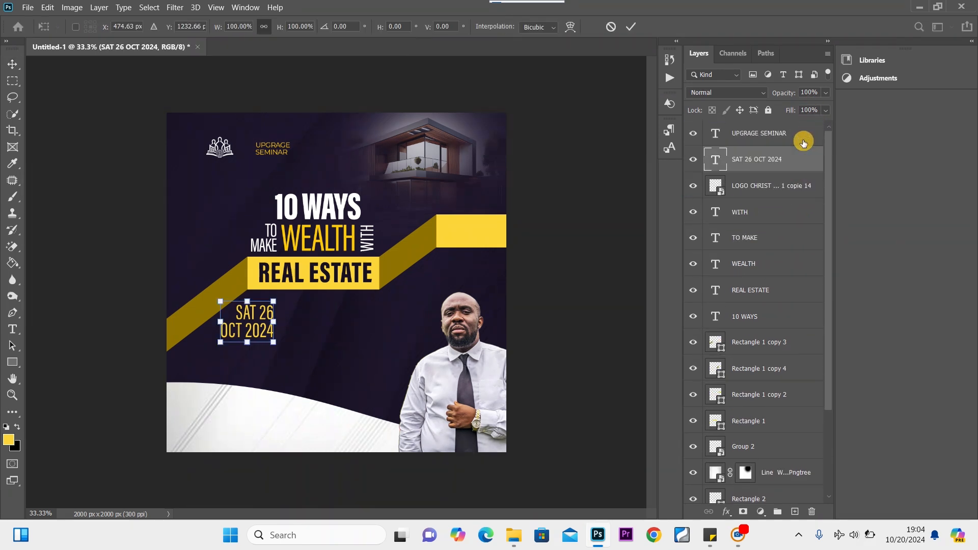
pyautogui.moveTo(220, 347); pyautogui.dragTo(301, 318)
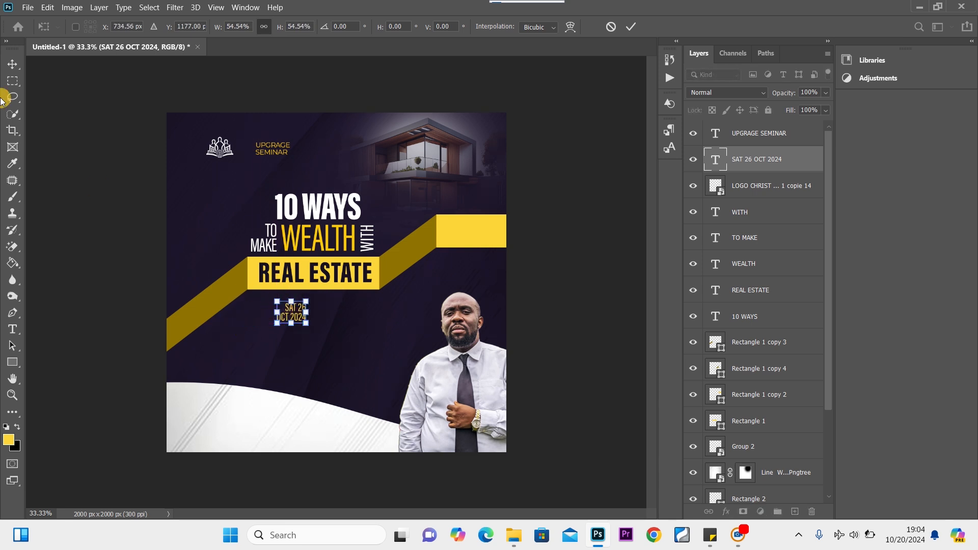
pyautogui.click(12, 65)
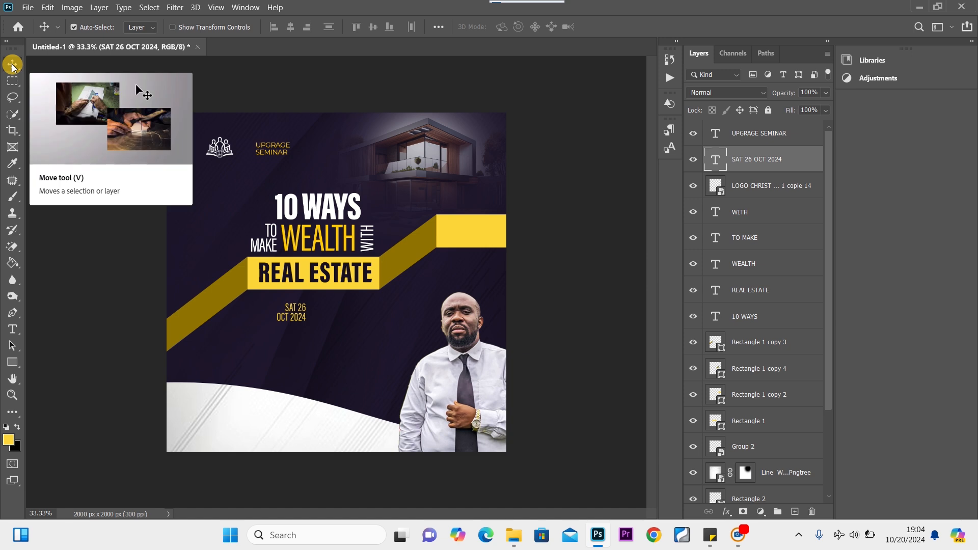
# Draw a thin yellow vertical divider rectangle, about 11 × 102 px, just right of the date text.
pyautogui.click(12, 362)
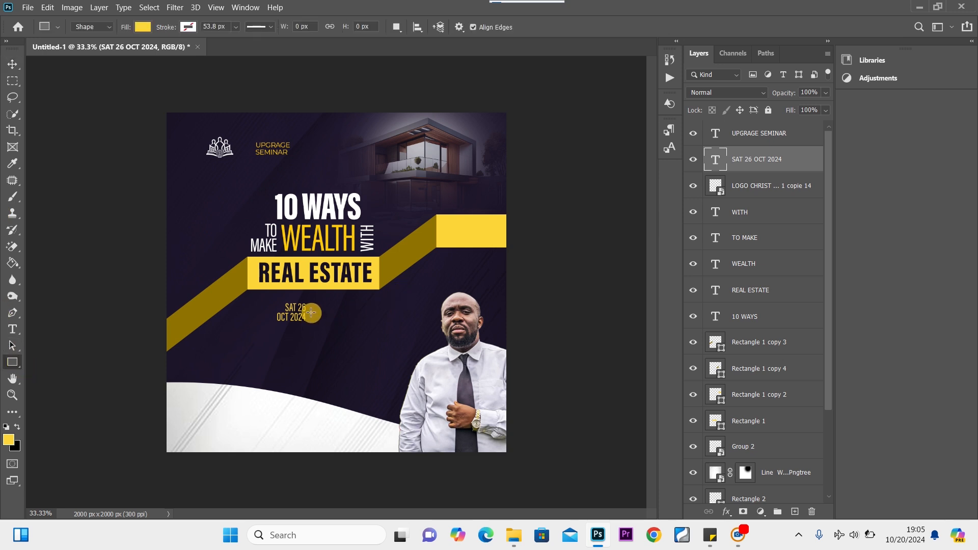
pyautogui.moveTo(311, 306); pyautogui.dragTo(311, 320)
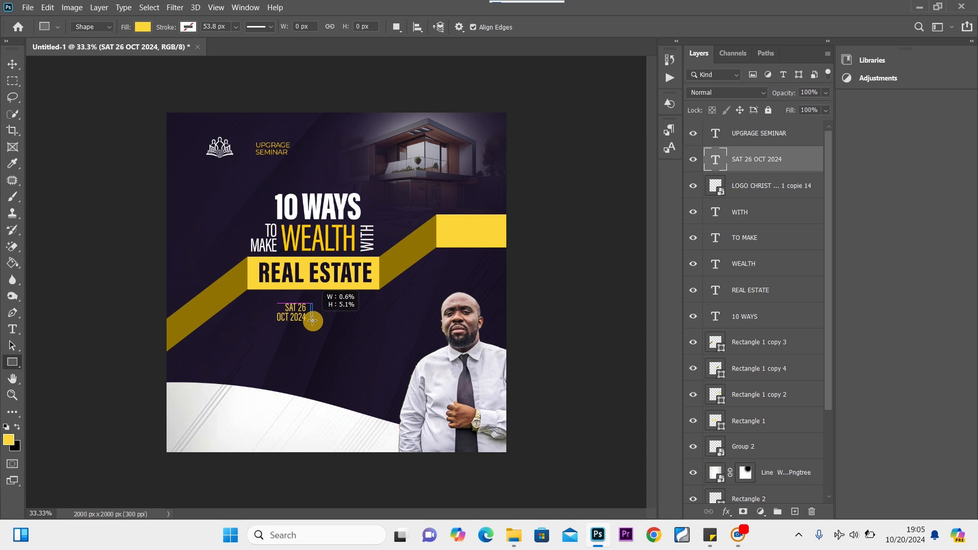
pyautogui.moveTo(313, 321); pyautogui.dragTo(313, 320)
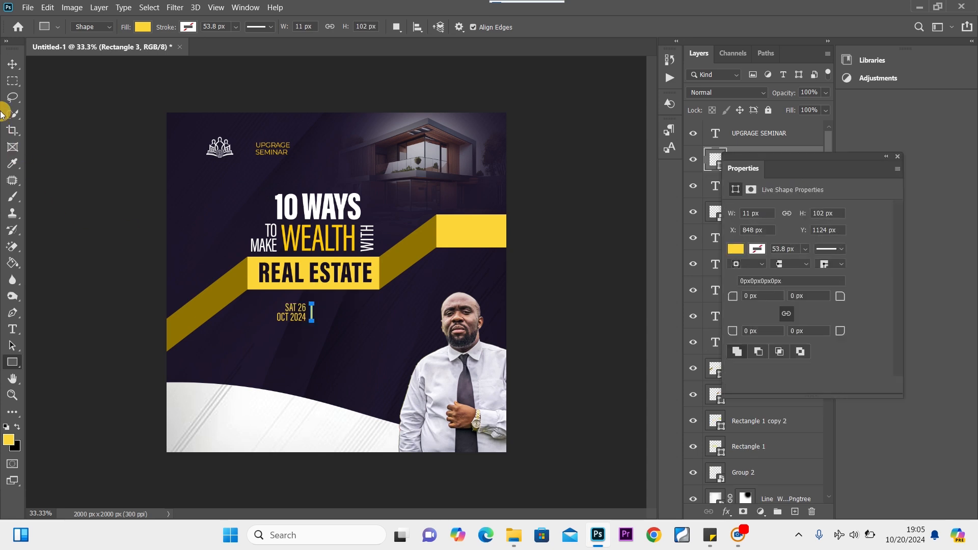
pyautogui.click(11, 65)
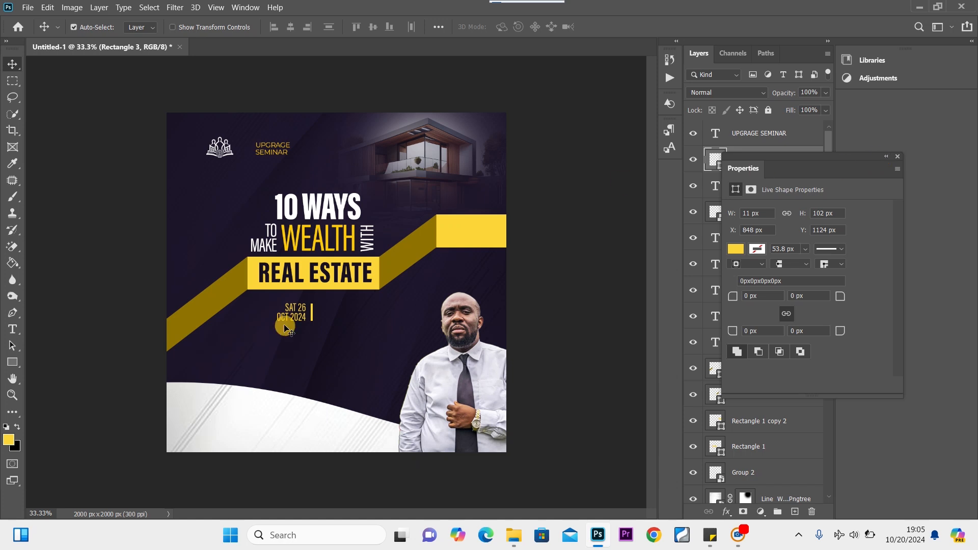
# Add the text "4:00PM" in yellow below the date and divider.
pyautogui.click(14, 330)
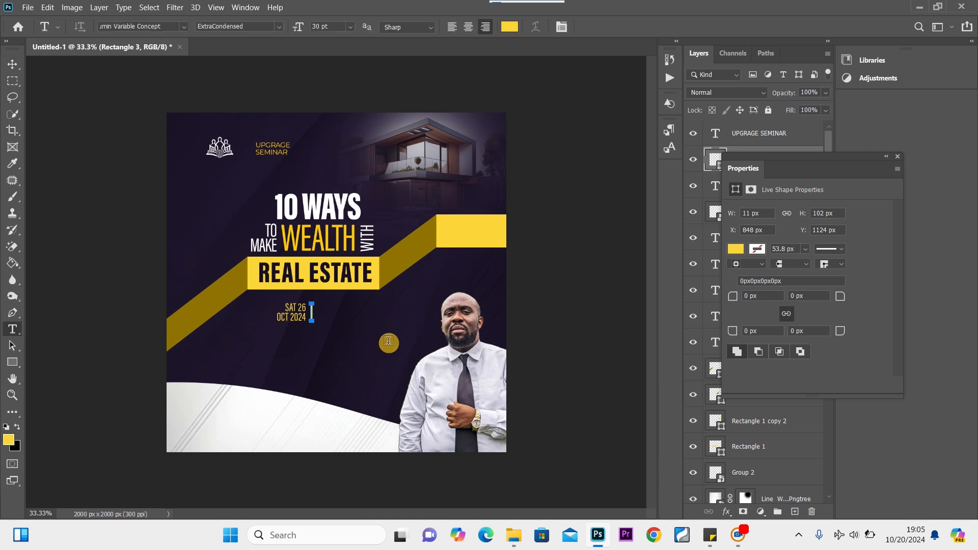
pyautogui.click(340, 351)
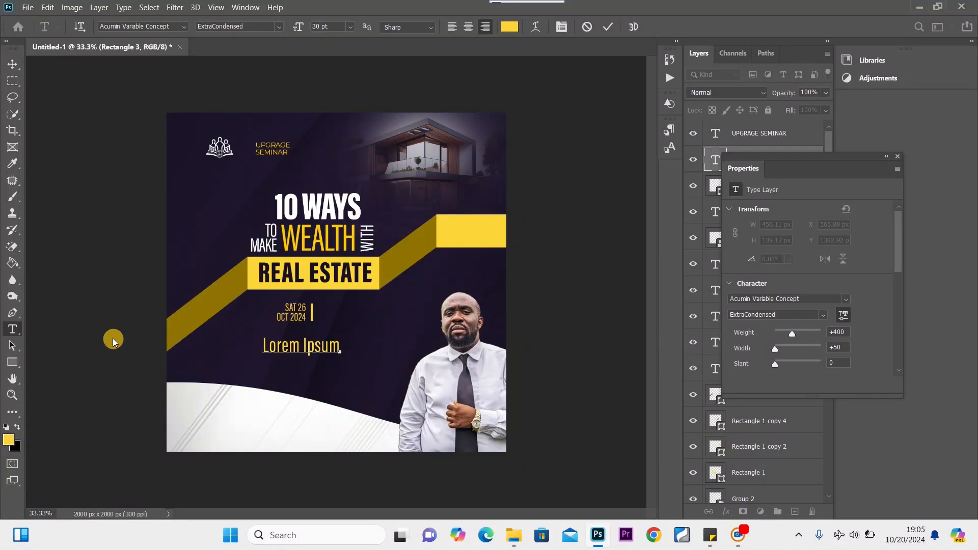
pyautogui.write('4')
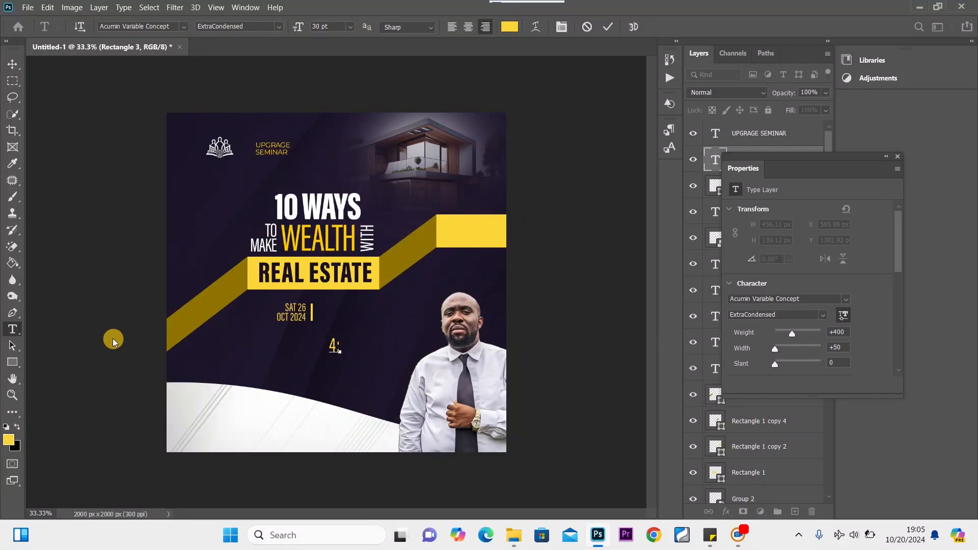
pyautogui.write(':00PM')
# Try the ExtraCondensed UltraBlack and ExtraCondensed Black font styles on the 4:00PM text.
pyautogui.hotkey('ctrl', 'a')
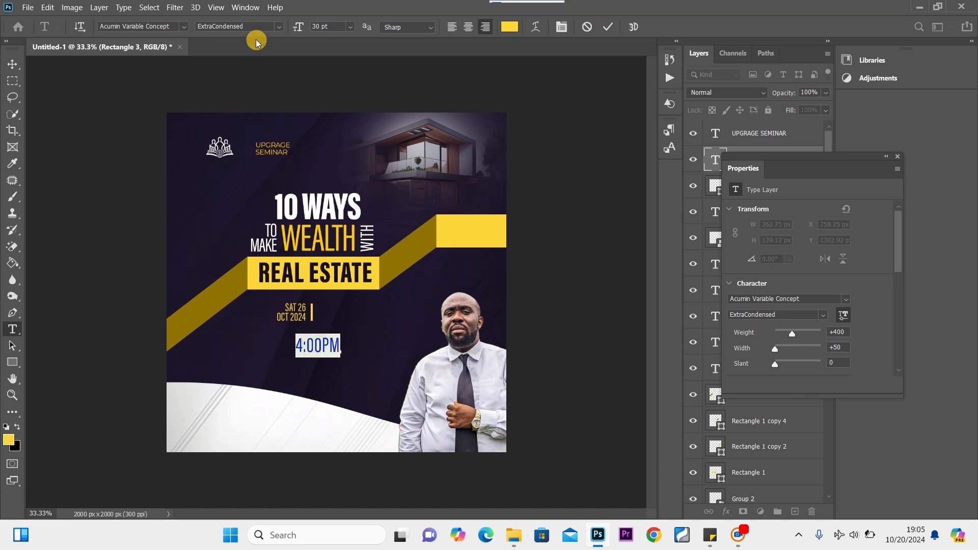
pyautogui.click(280, 27)
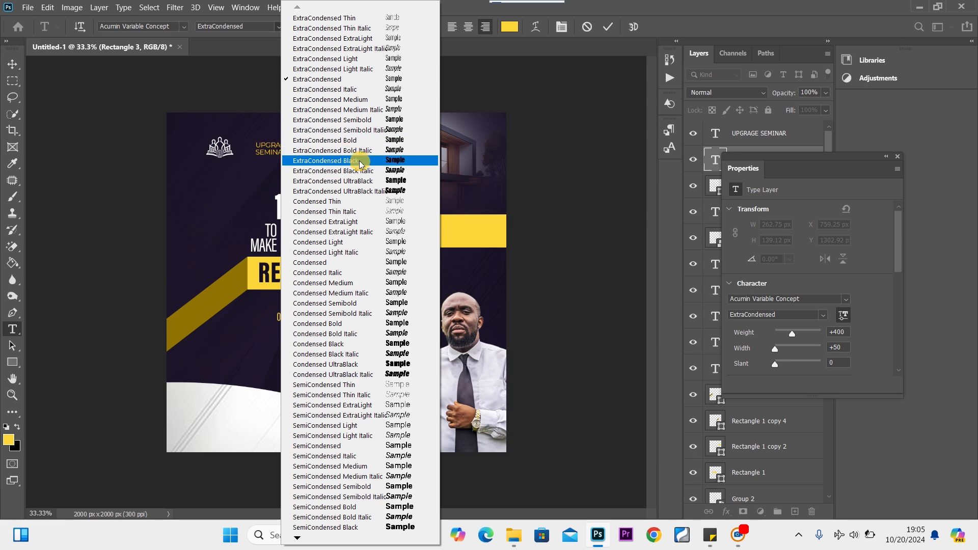
pyautogui.click(391, 182)
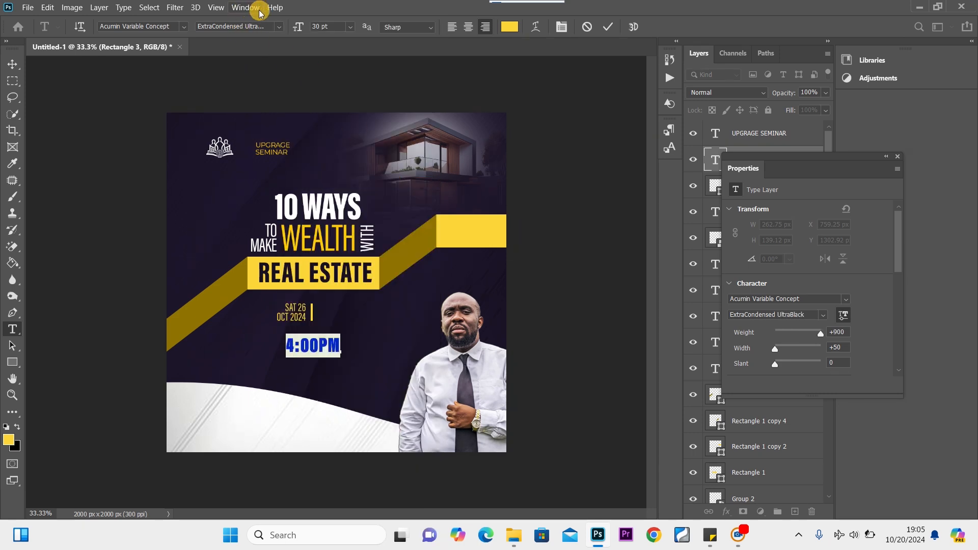
pyautogui.click(278, 26)
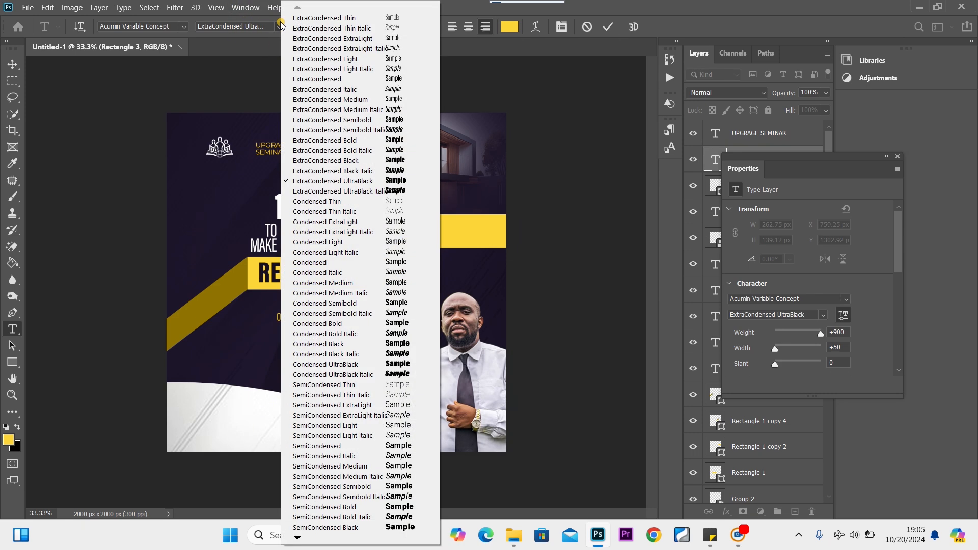
pyautogui.click(402, 161)
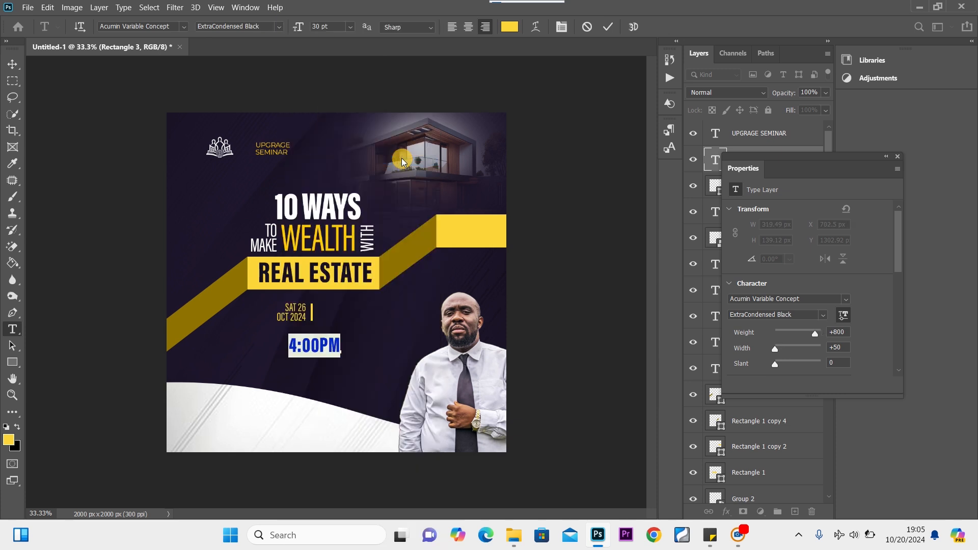
# Place the 4:00PM text just right of the yellow divider and set its font style to ExtraCondensed Bold.
pyautogui.click(14, 65)
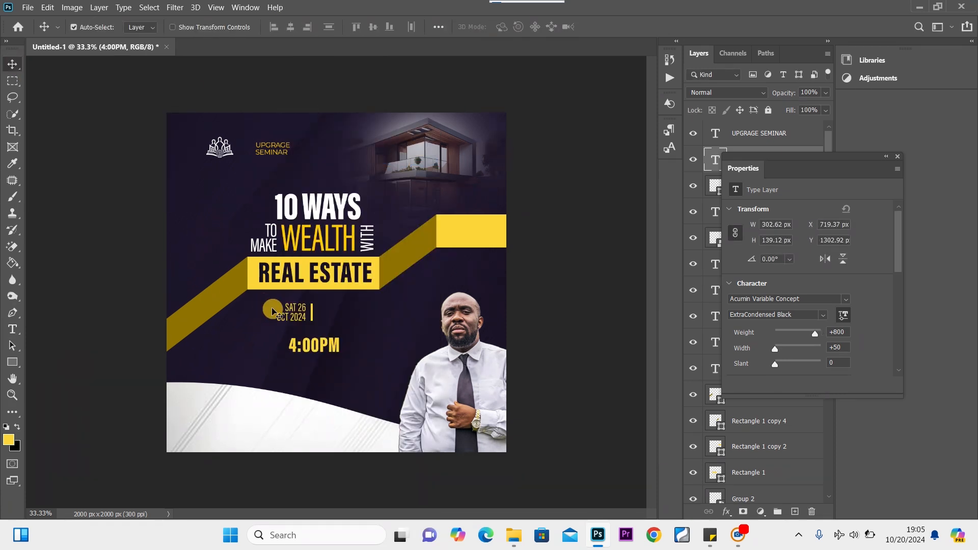
pyautogui.moveTo(307, 346); pyautogui.dragTo(336, 316)
pyautogui.doubleClick(337, 316)
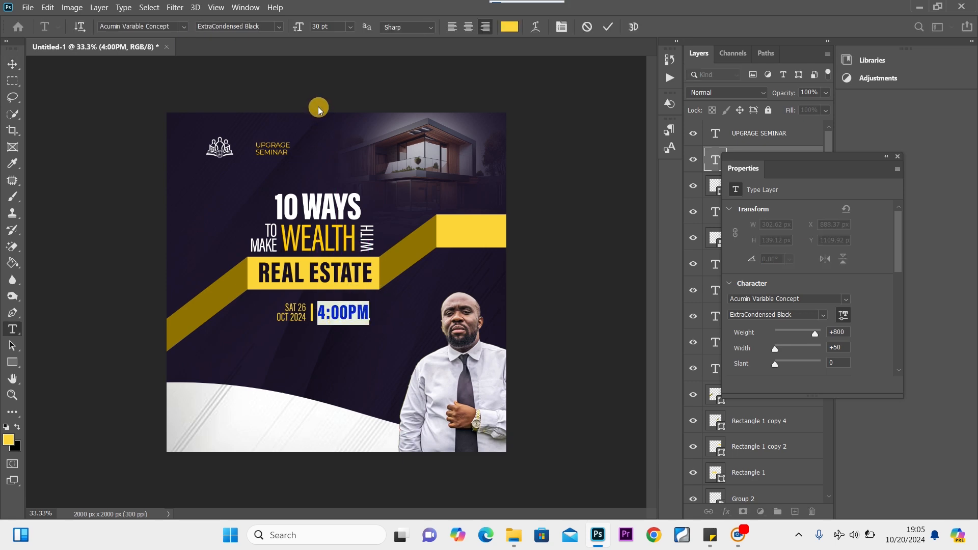
pyautogui.click(278, 28)
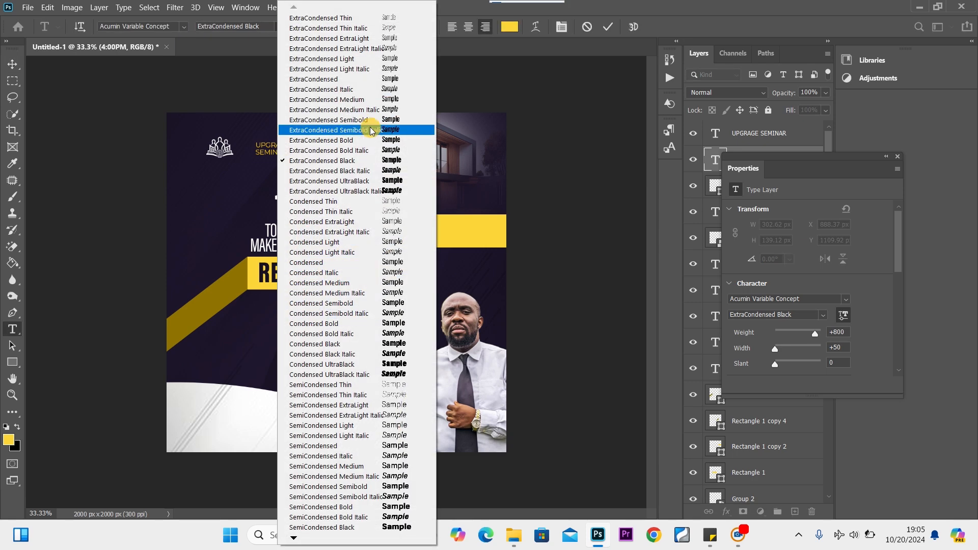
pyautogui.click(383, 141)
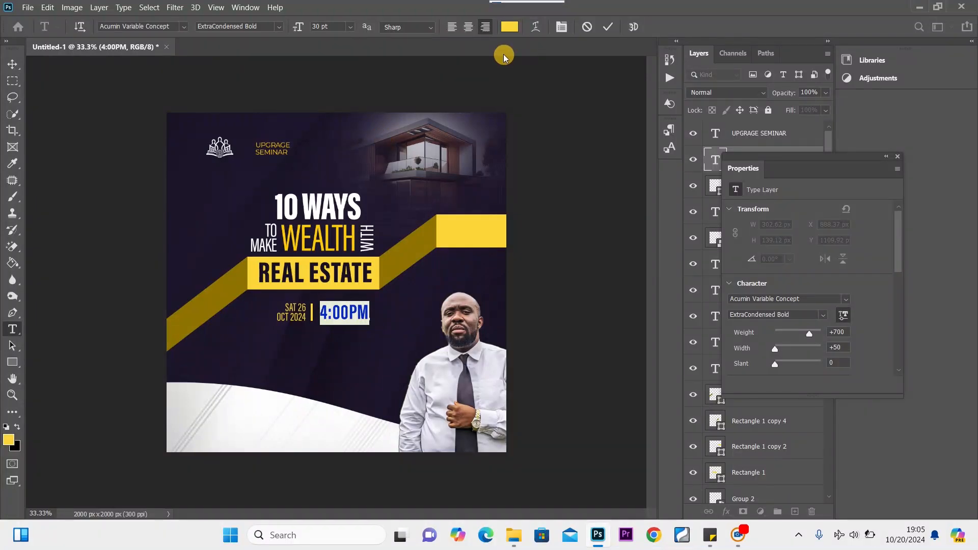
# Recolor the 4:00PM text to fafafa by sampling the white curved base, and shift it slightly closer to the divider.
pyautogui.click(507, 27)
pyautogui.click(263, 437)
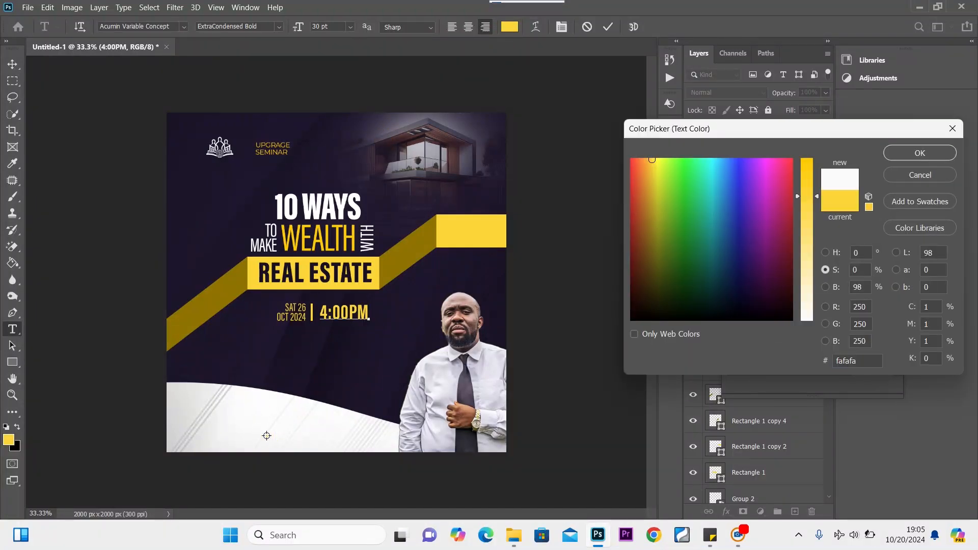
pyautogui.click(920, 153)
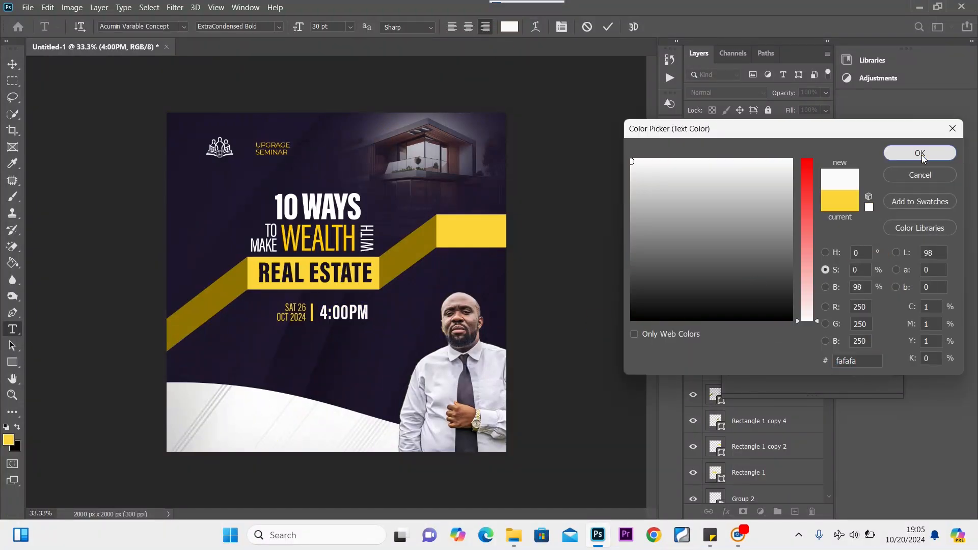
pyautogui.click(13, 64)
pyautogui.click(350, 311)
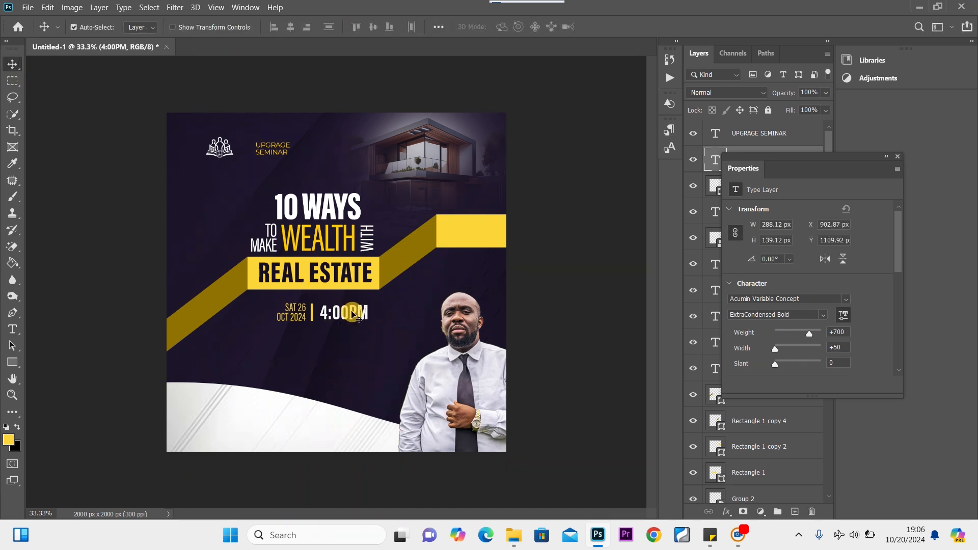
pyautogui.moveTo(353, 315); pyautogui.dragTo(349, 315)
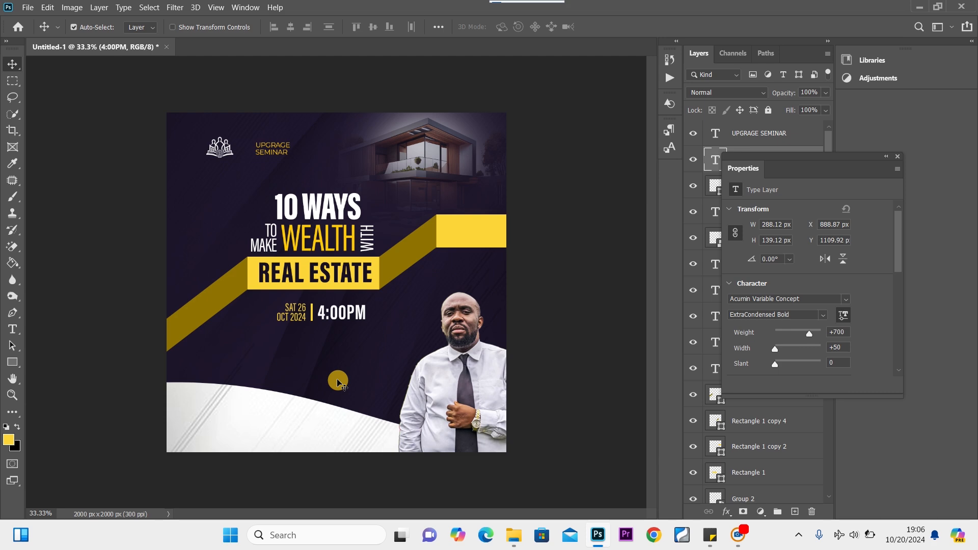
# Switch to Sticky Notes and select the CHRIST NATION venue line at the start of the event-details note.
pyautogui.moveTo(710, 535)
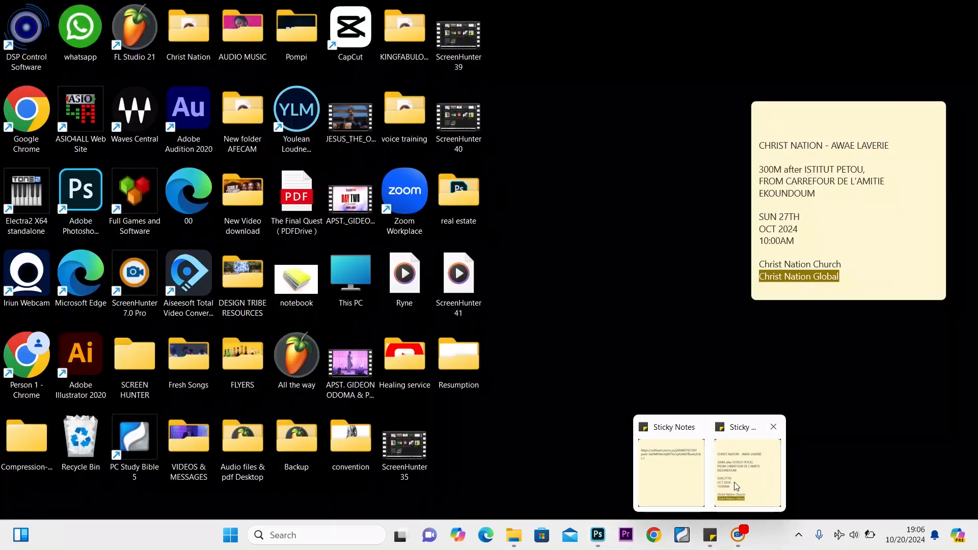
pyautogui.click(735, 482)
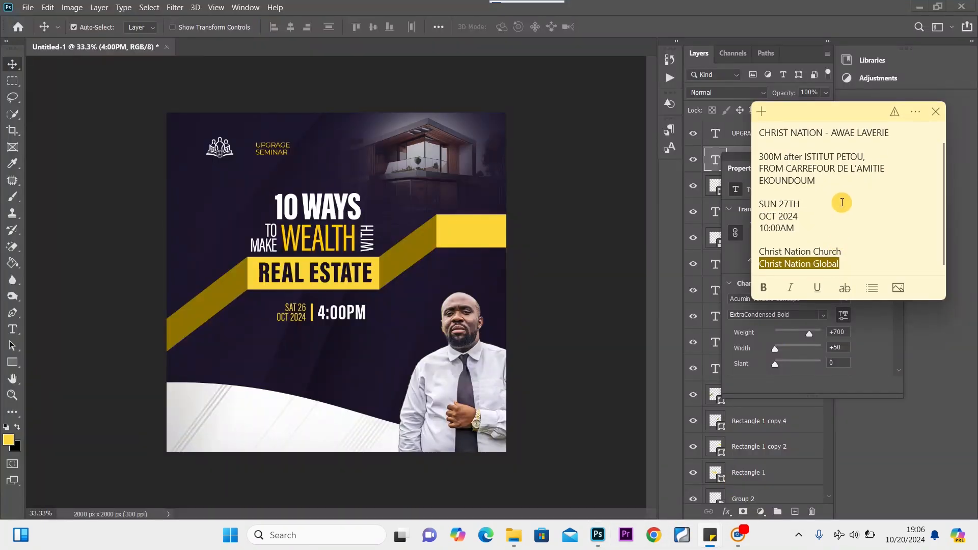
pyautogui.click(891, 134)
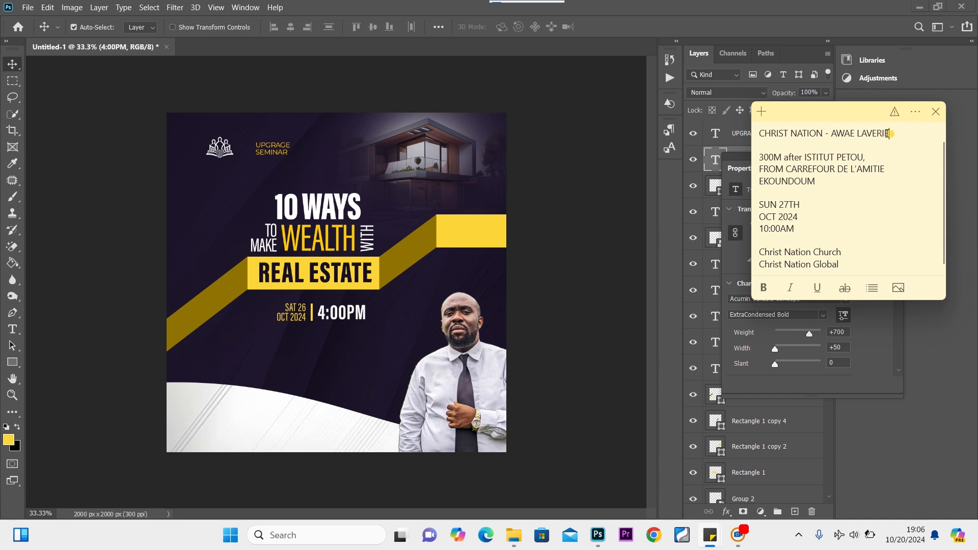
pyautogui.moveTo(888, 133); pyautogui.dragTo(757, 141)
pyautogui.moveTo(896, 135); pyautogui.dragTo(777, 138)
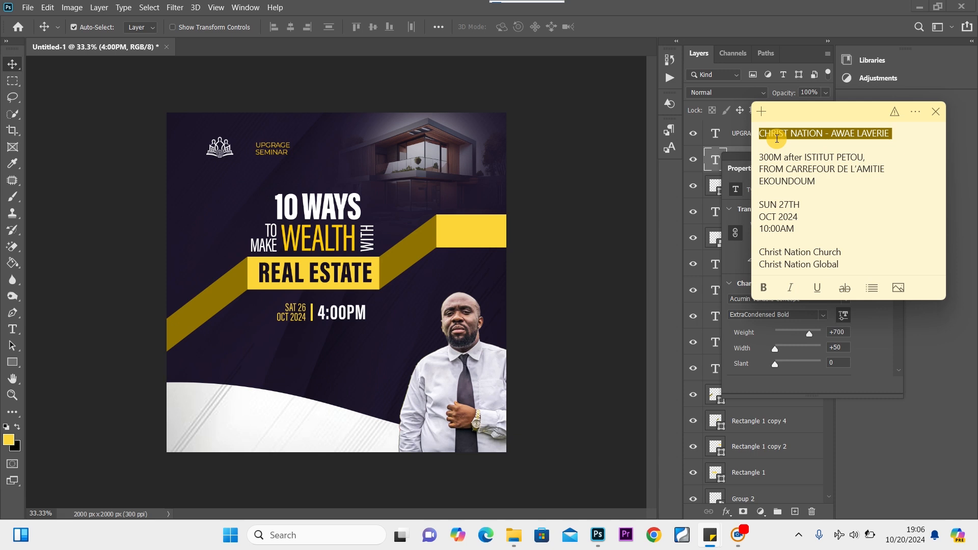
# Switch back to Photoshop, reset the default colors and swap them to make the foreground white.
pyautogui.click(7, 431)
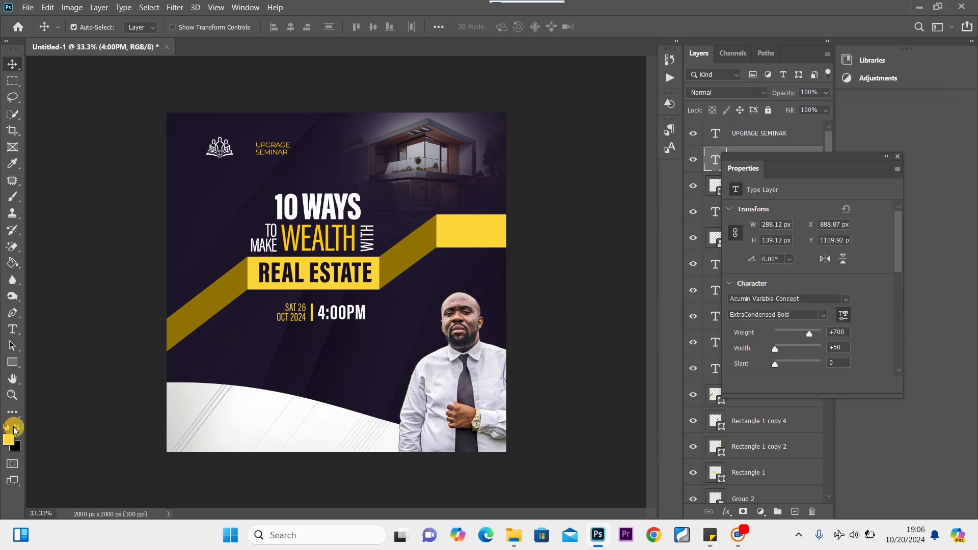
pyautogui.click(16, 429)
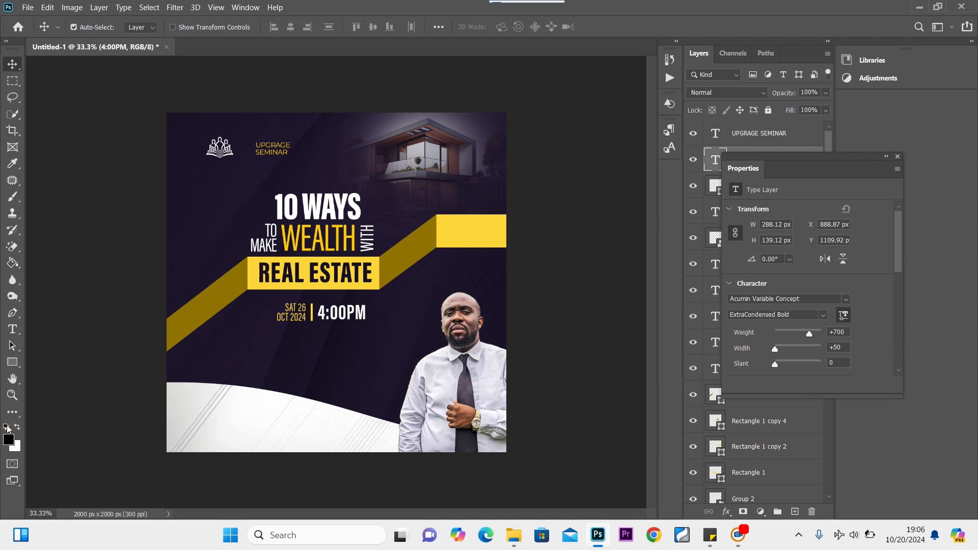
pyautogui.click(20, 428)
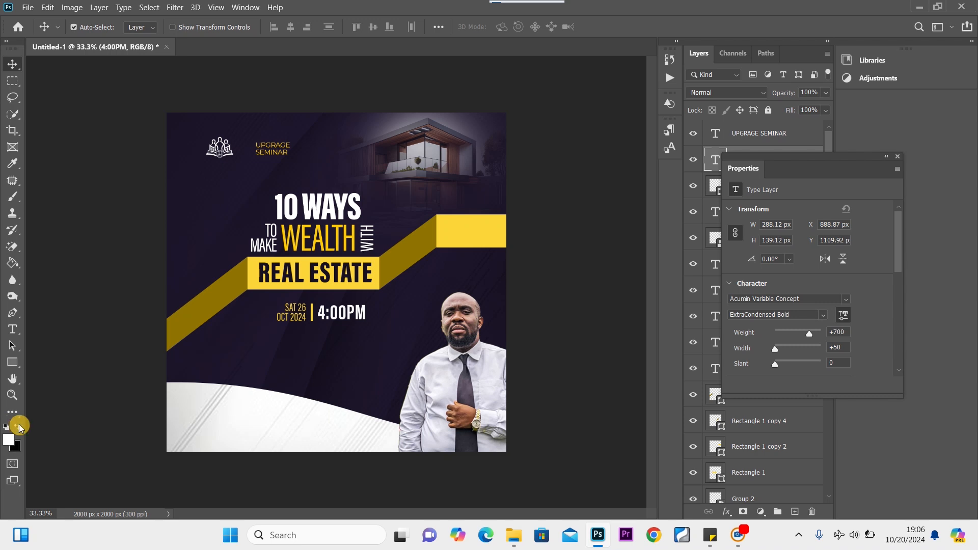
pyautogui.click(13, 331)
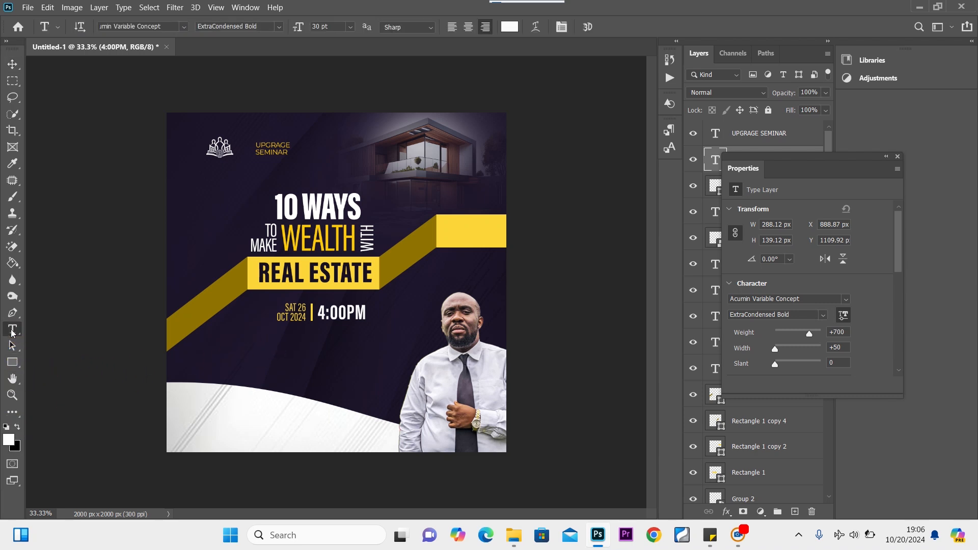
pyautogui.rightClick(12, 330)
pyautogui.click(86, 330)
pyautogui.click(85, 326)
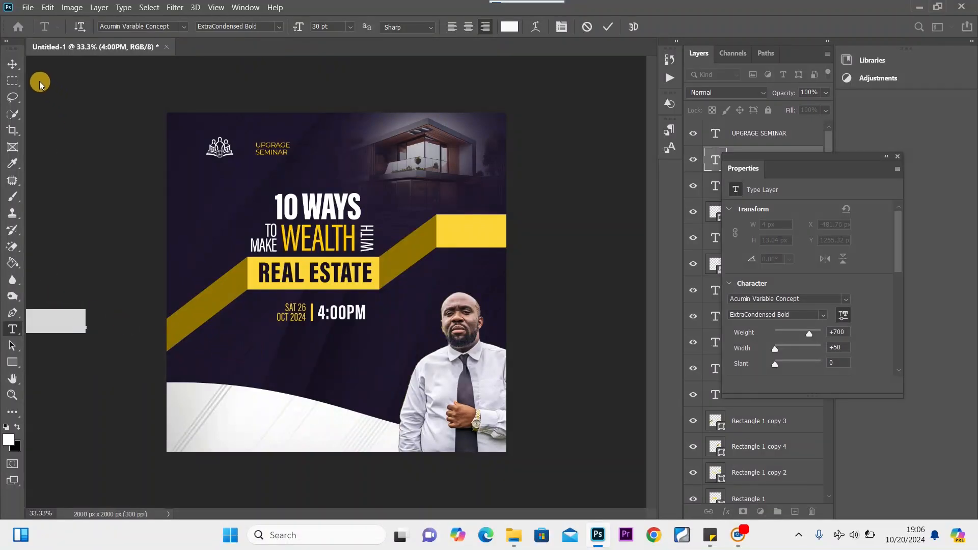
pyautogui.click(13, 64)
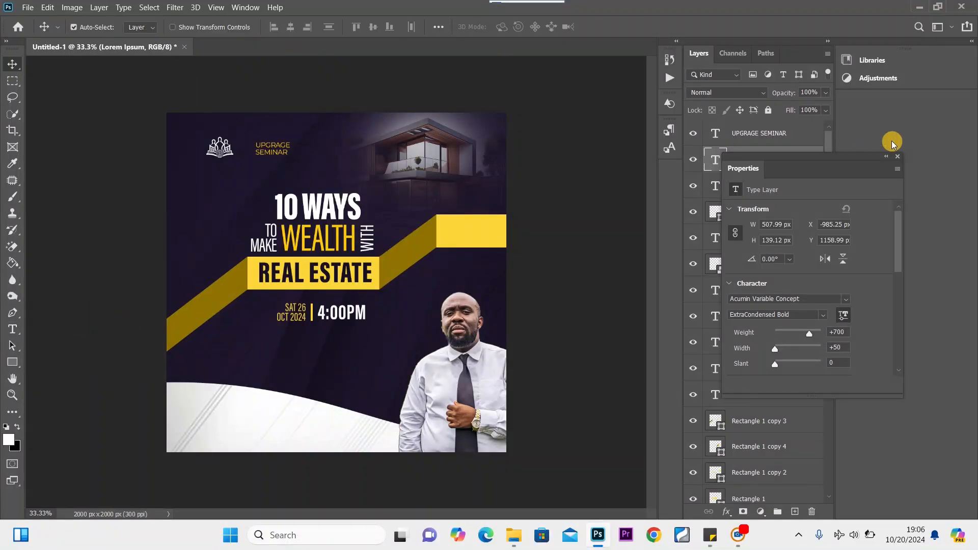
pyautogui.click(902, 158)
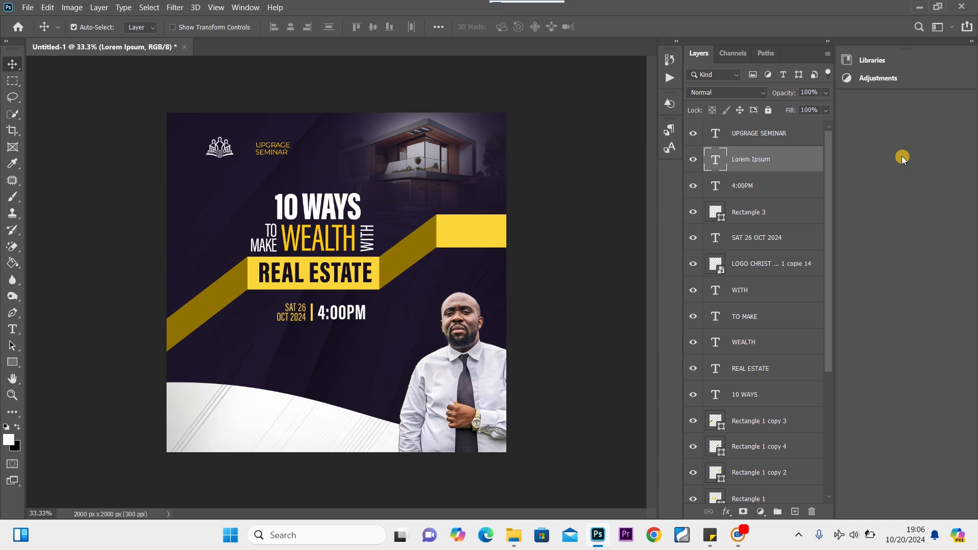
pyautogui.press('Delete')
# Add a new text layer below the date and paste the copied CHRIST NATION venue line into it.
pyautogui.click(16, 330)
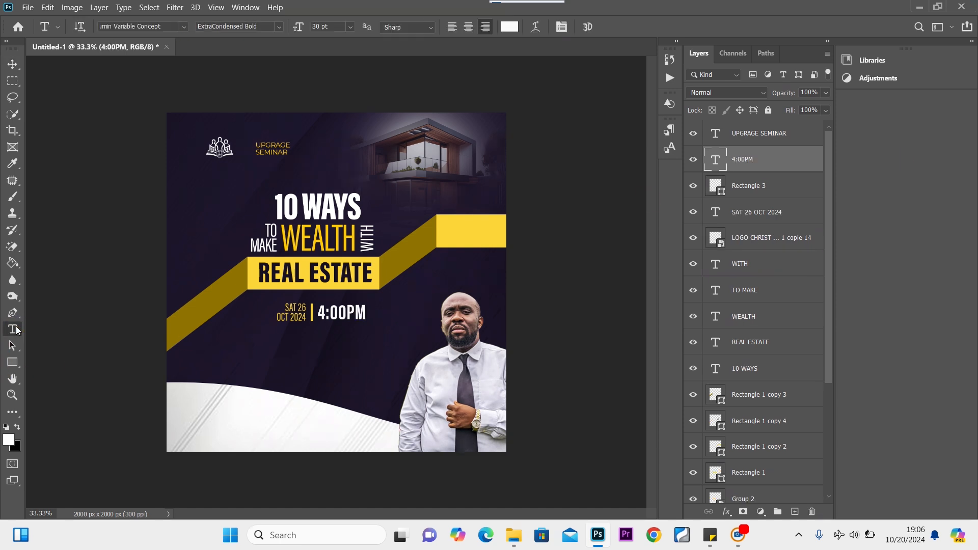
pyautogui.click(257, 353)
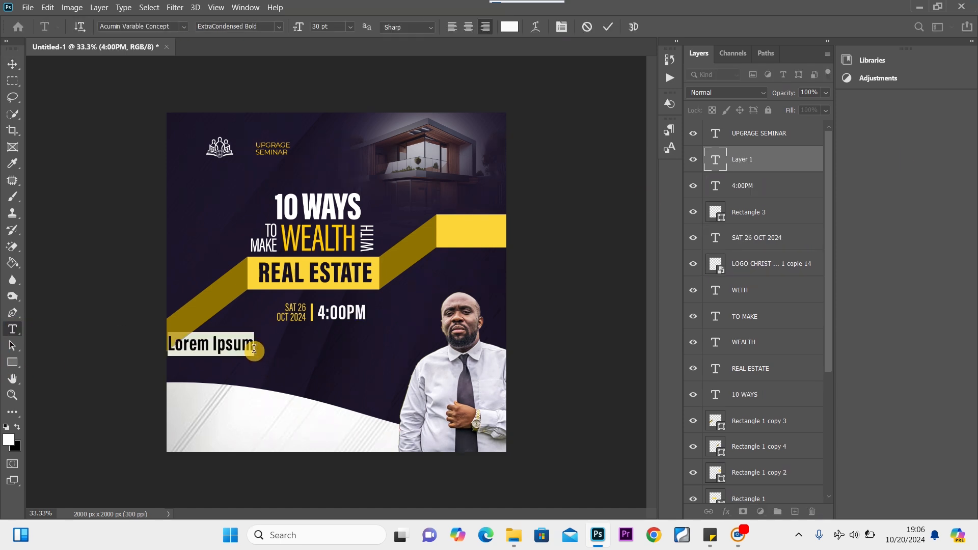
pyautogui.hotkey('ctrl', 'v')
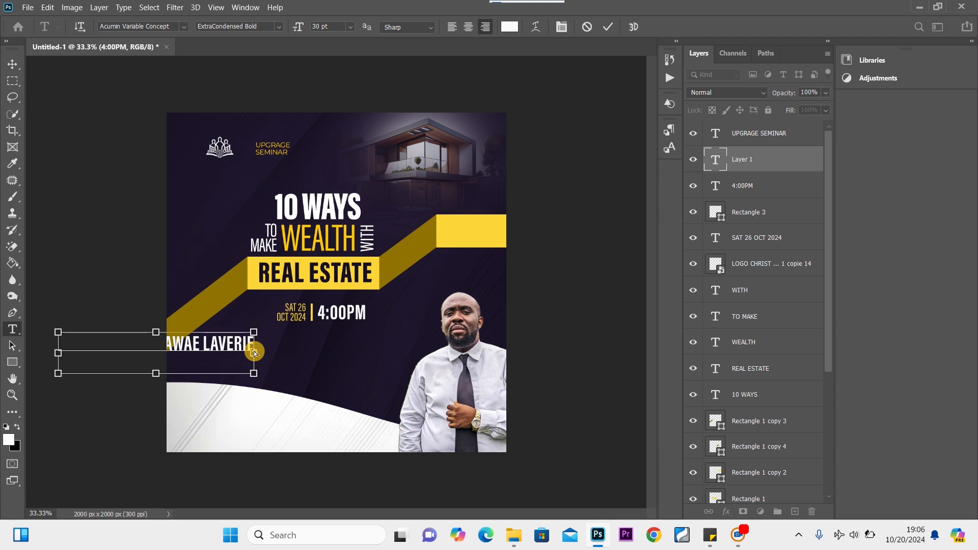
# Format the whole venue line in Montserrat SemiBold at 10 pt.
pyautogui.hotkey('ctrl', 'a')
pyautogui.click(169, 27)
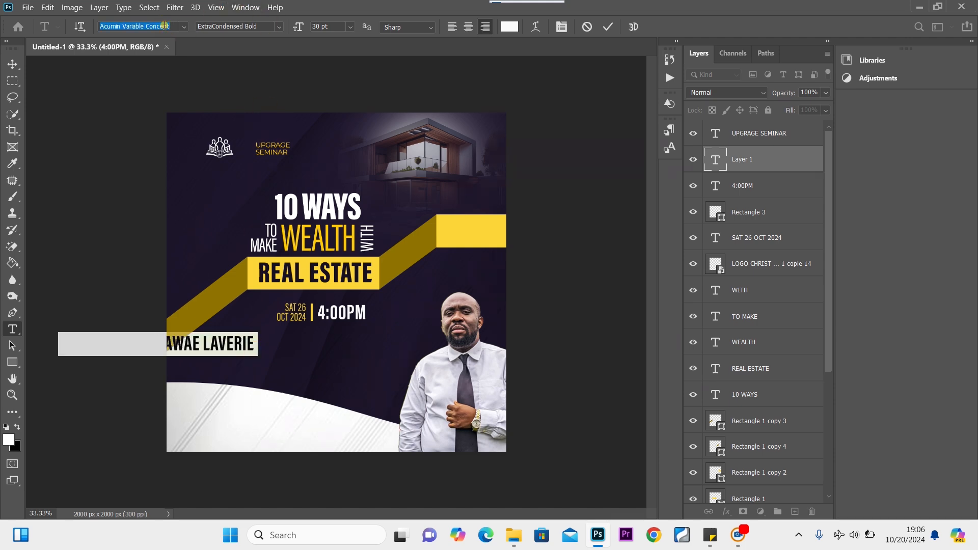
pyautogui.write('Montserrat')
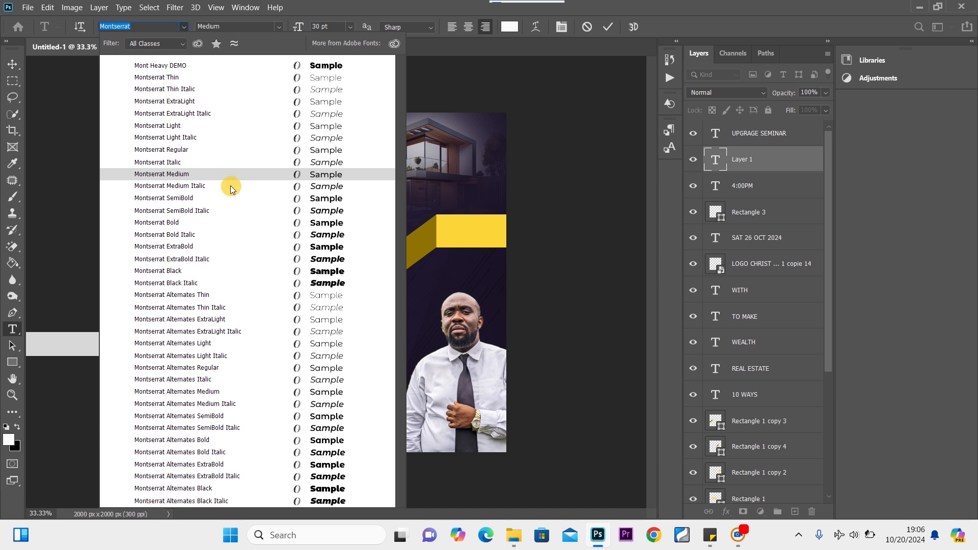
pyautogui.click(235, 200)
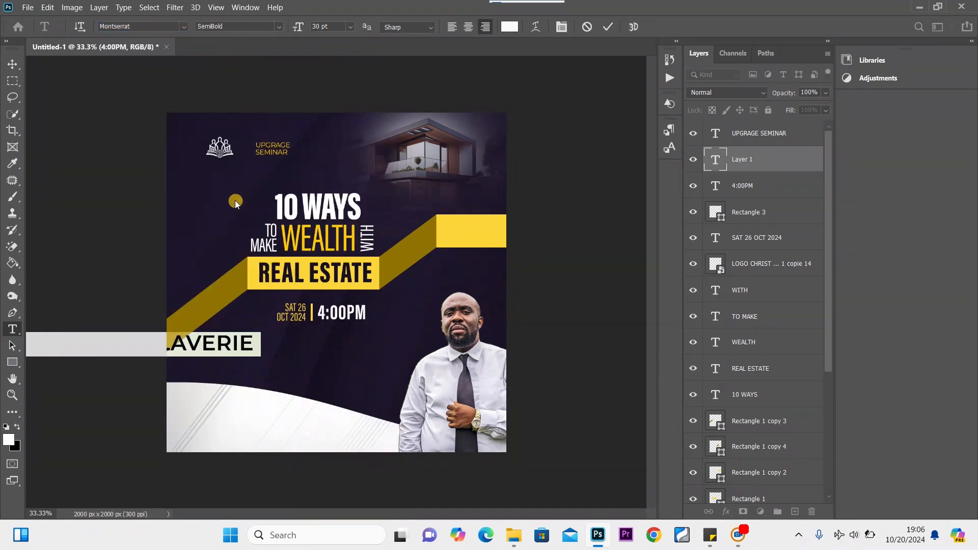
pyautogui.click(350, 26)
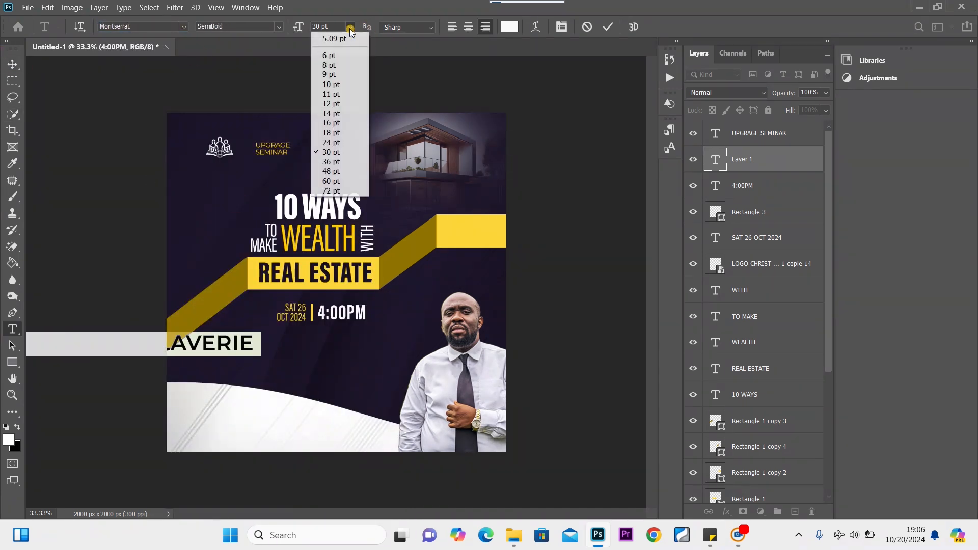
pyautogui.click(341, 85)
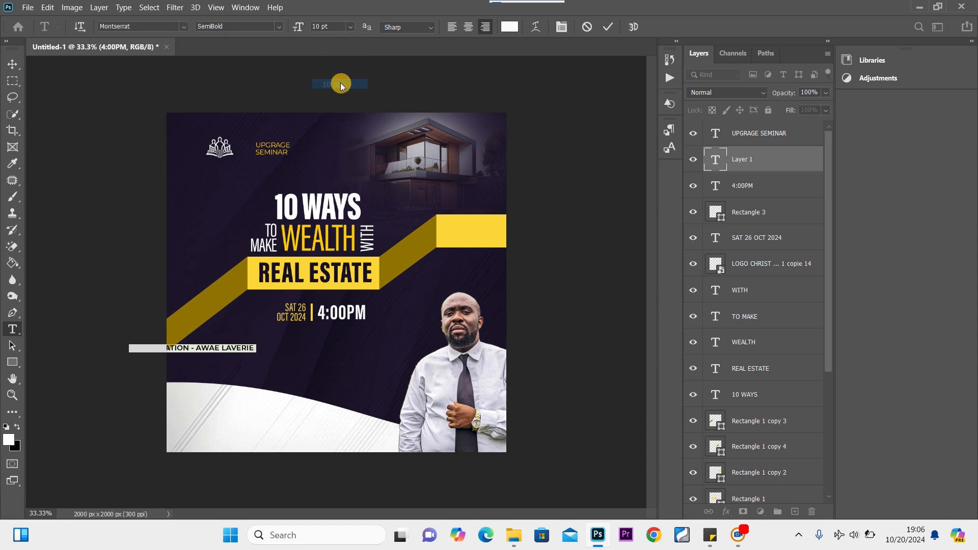
pyautogui.click(13, 65)
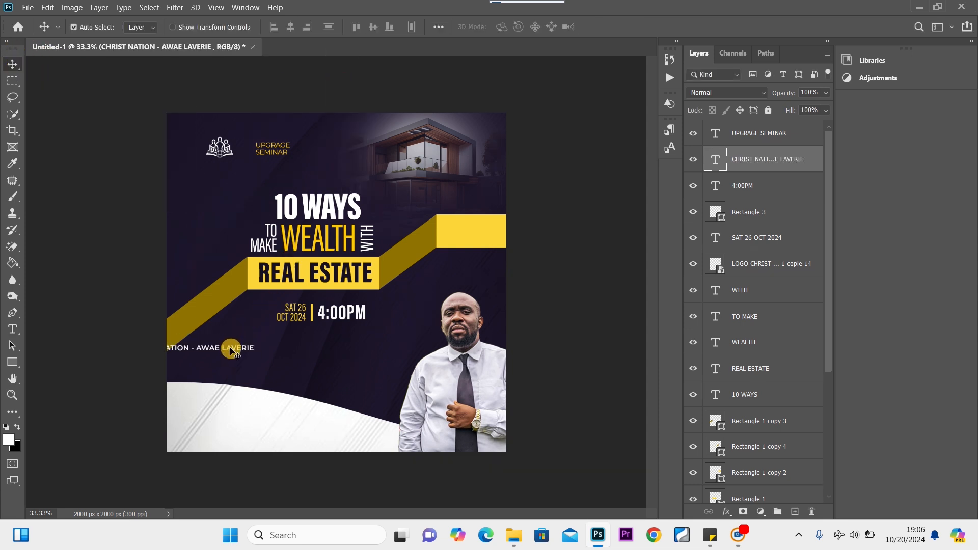
# Move the venue line beneath the date and time row and scale it down to about that row's width.
pyautogui.moveTo(230, 351); pyautogui.dragTo(365, 328)
pyautogui.hotkey('ctrl', 't')
pyautogui.click(13, 64)
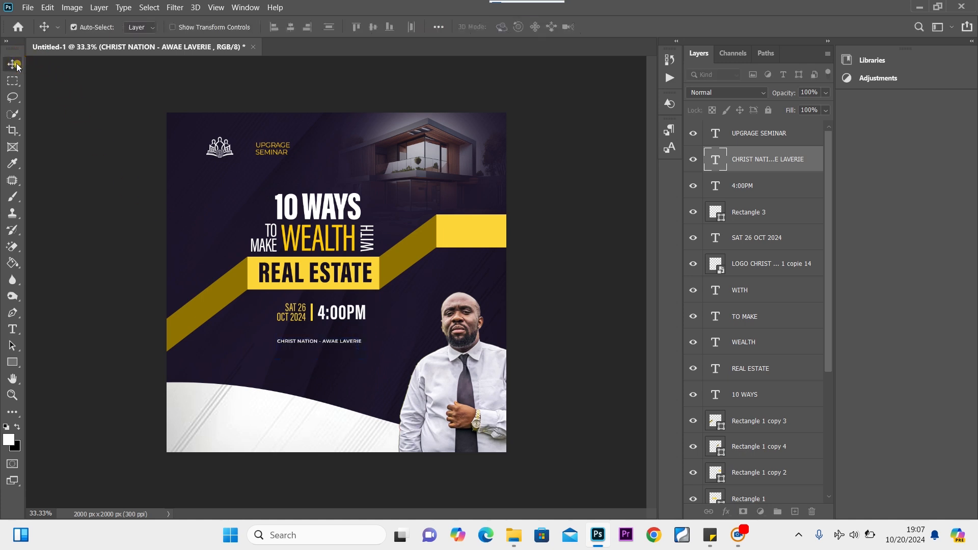
pyautogui.moveTo(350, 344); pyautogui.dragTo(350, 341)
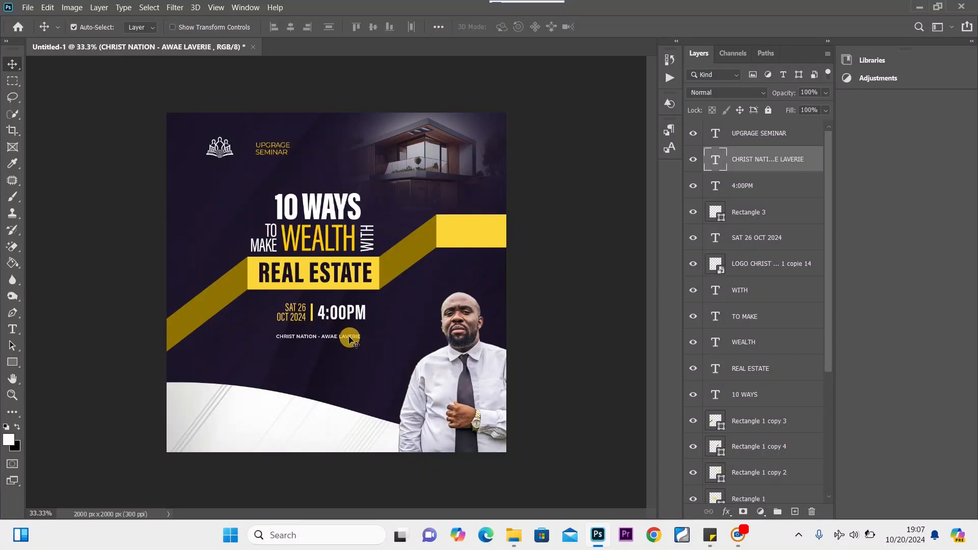
# Duplicate the venue line just below itself and replace the copy's text with the three-line venue directions copied from Sticky Notes.
pyautogui.moveTo(351, 341); pyautogui.dragTo(352, 352)
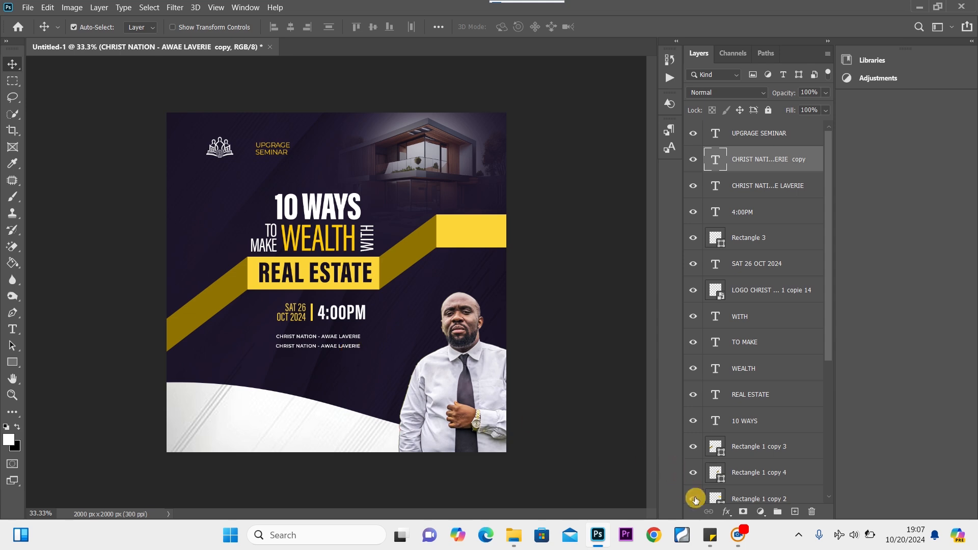
pyautogui.moveTo(710, 544)
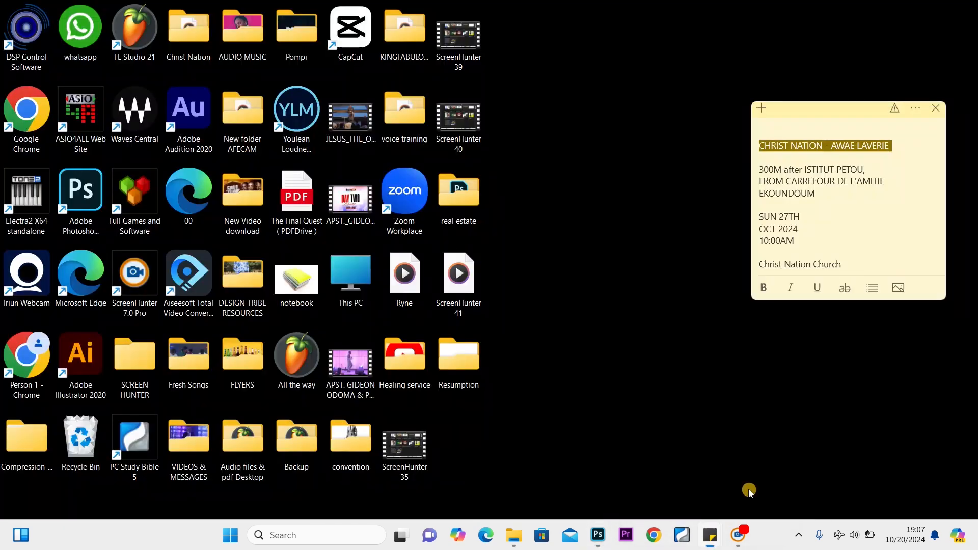
pyautogui.click(748, 489)
pyautogui.moveTo(828, 193); pyautogui.dragTo(762, 168)
pyautogui.hotkey('ctrl', 'c')
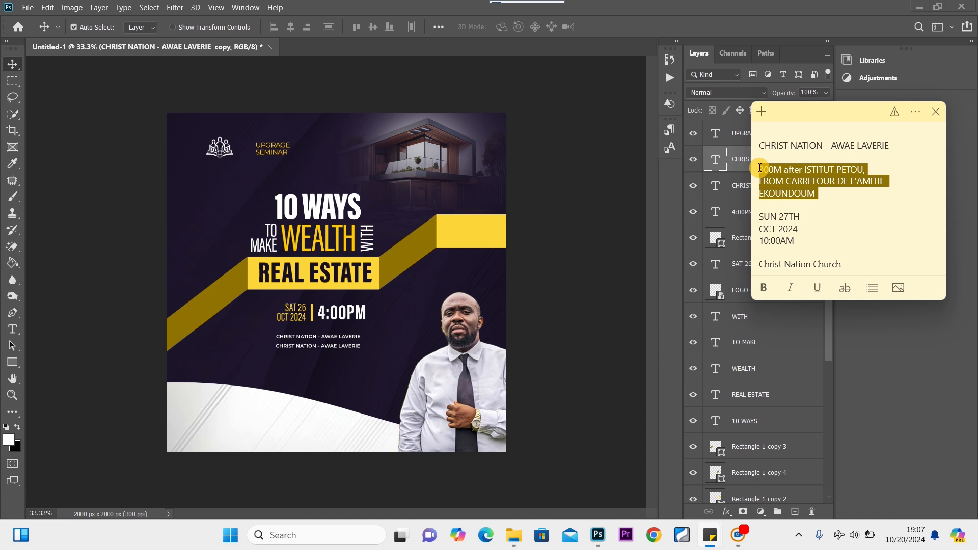
pyautogui.click(348, 344)
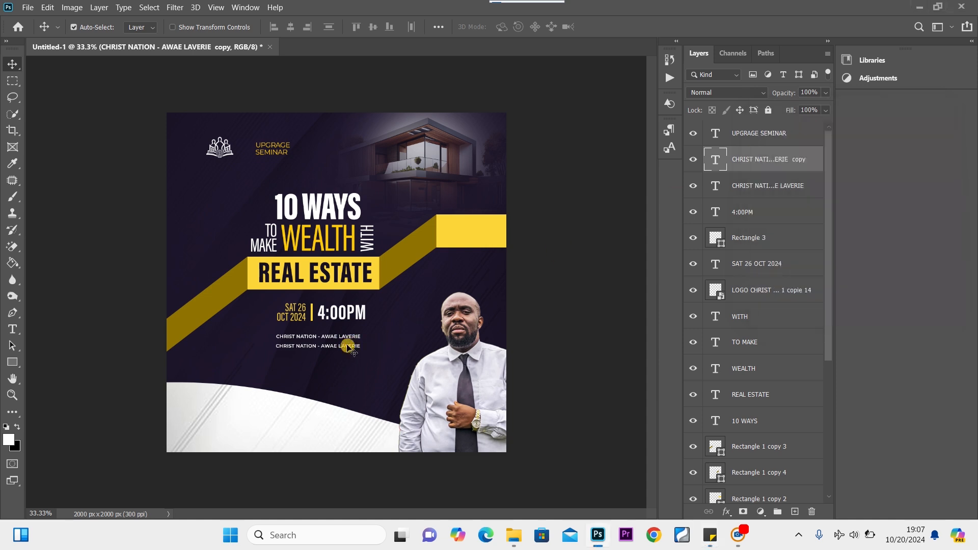
pyautogui.doubleClick(347, 344)
pyautogui.hotkey('ctrl', 'v')
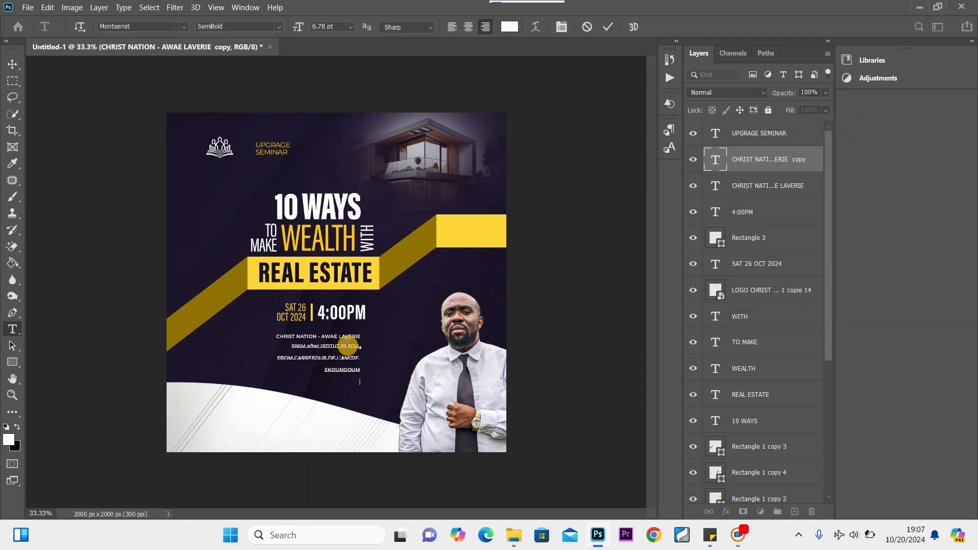
# Left-align the venue directions and line the block up under the start of the CHRIST NATION line.
pyautogui.hotkey('ctrl', 'a')
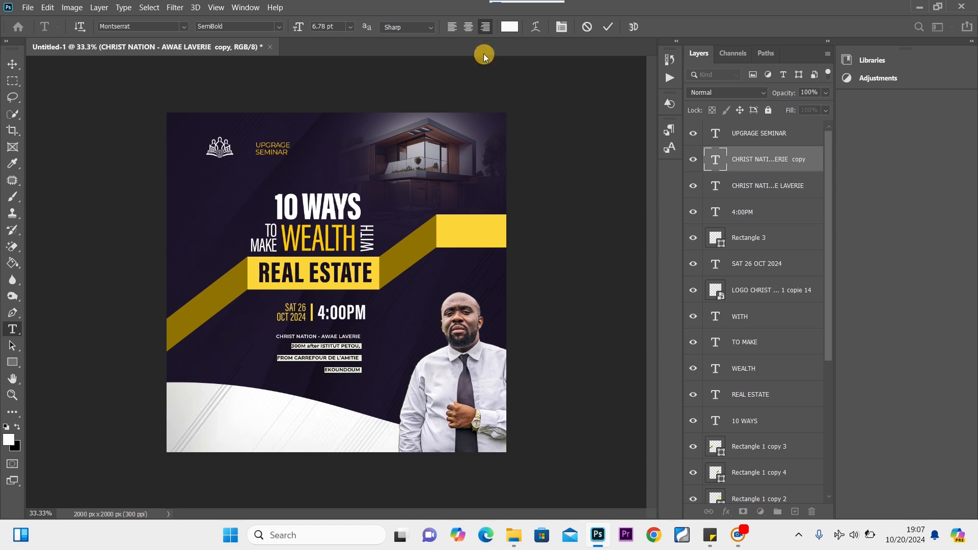
pyautogui.click(452, 27)
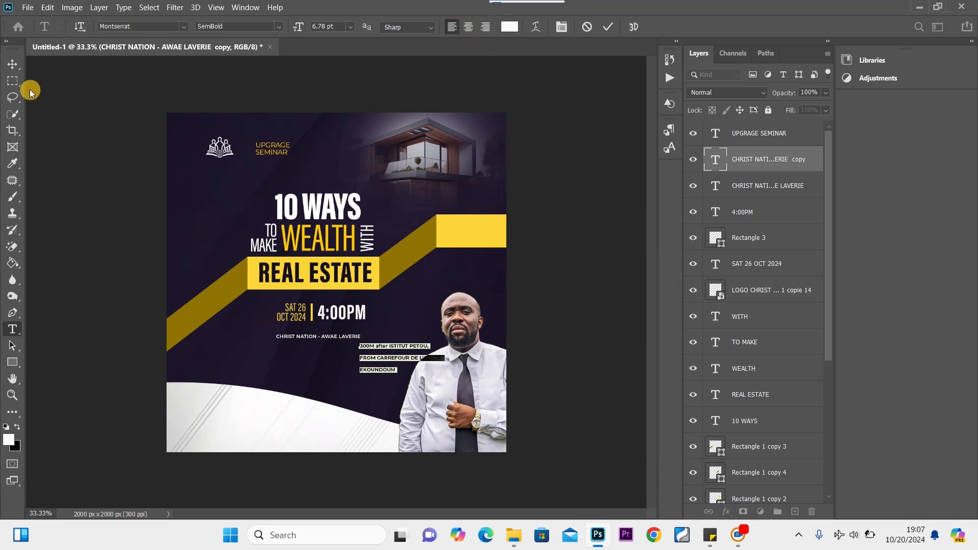
pyautogui.click(12, 64)
pyautogui.click(402, 356)
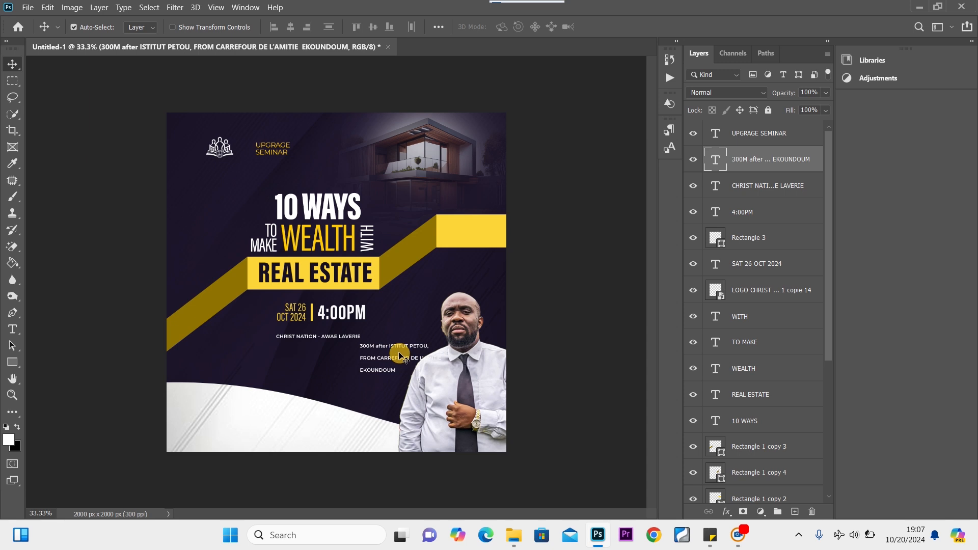
pyautogui.moveTo(401, 355); pyautogui.dragTo(319, 356)
# Tighten the line spacing of the venue directions and shift the block slightly closer to the CHRIST NATION line.
pyautogui.doubleClick(318, 359)
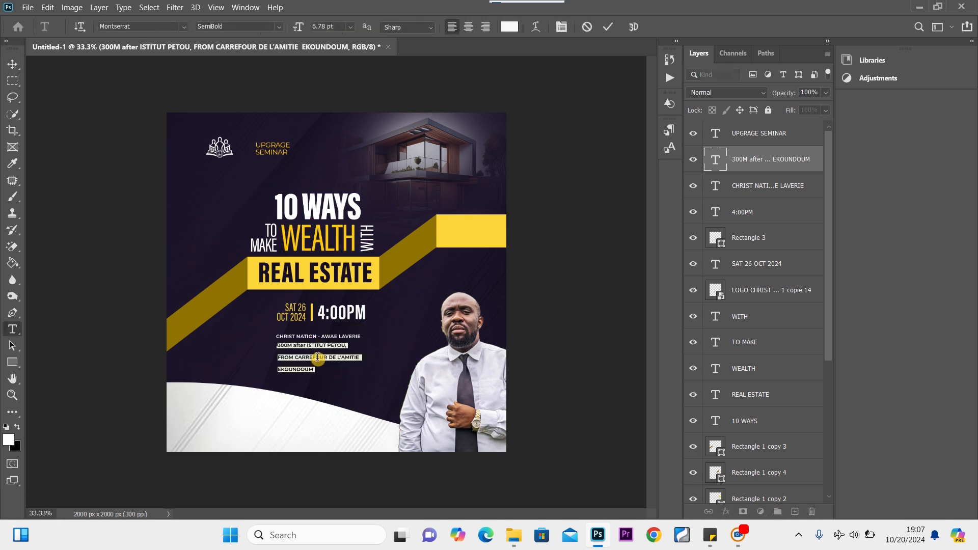
pyautogui.hotkey('alt', 'Up')
pyautogui.hotkey('alt', 'Up')
pyautogui.hotkey('alt', 'Up')
pyautogui.hotkey('alt', 'Up')
pyautogui.hotkey('alt', 'Up')
pyautogui.hotkey('alt', 'Up')
pyautogui.hotkey('alt', 'Up')
pyautogui.hotkey('alt', 'Up')
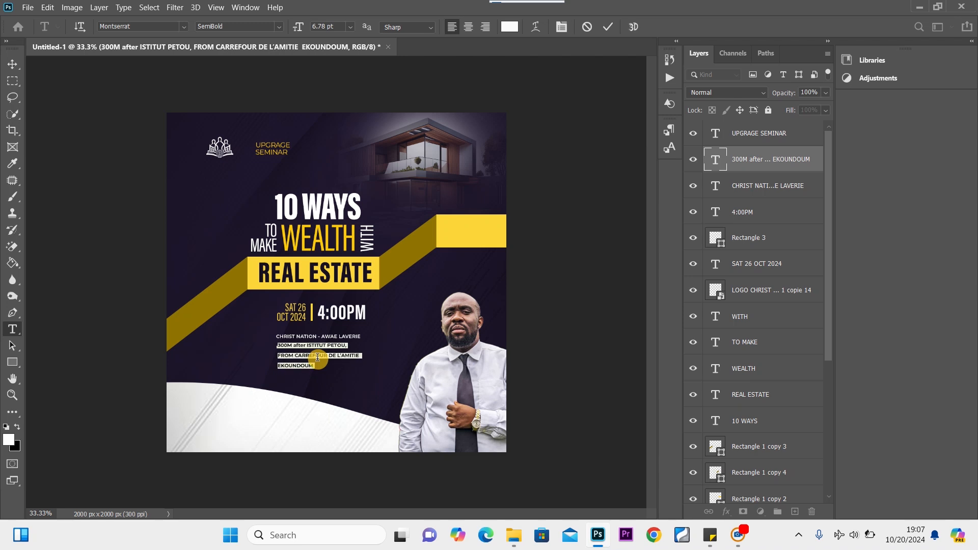
pyautogui.hotkey('alt', 'Up')
pyautogui.hotkey('alt', 'Up')
pyautogui.hotkey('alt', 'Up')
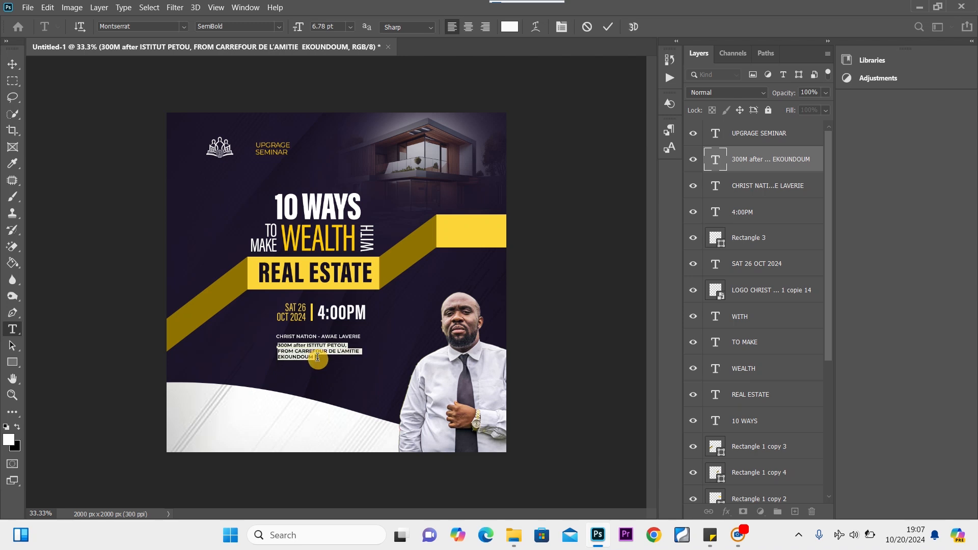
pyautogui.hotkey('alt', 'Up')
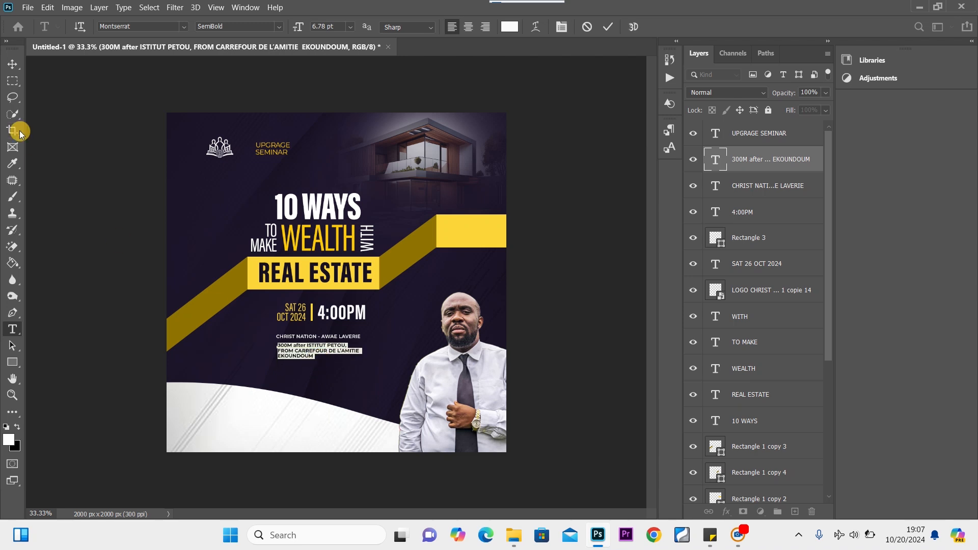
pyautogui.click(12, 65)
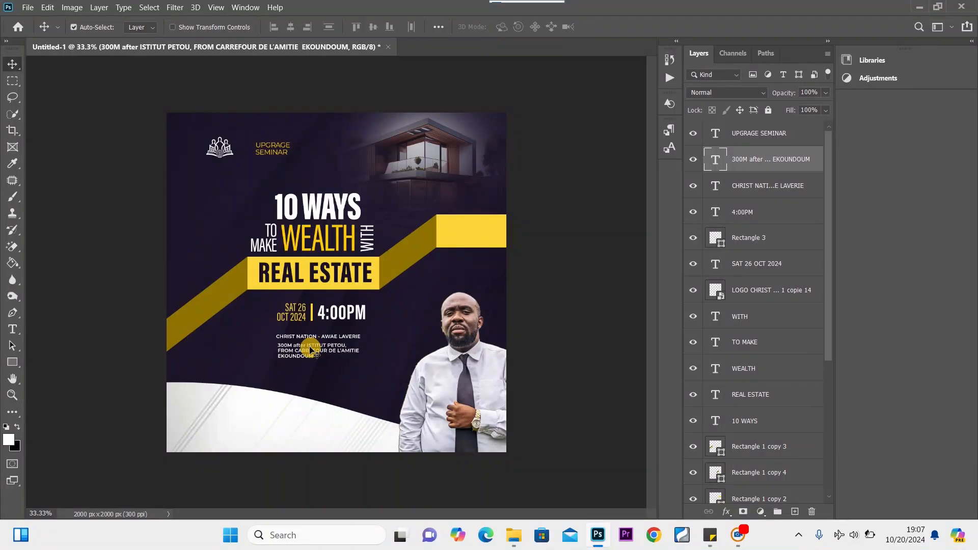
pyautogui.moveTo(309, 351); pyautogui.dragTo(310, 350)
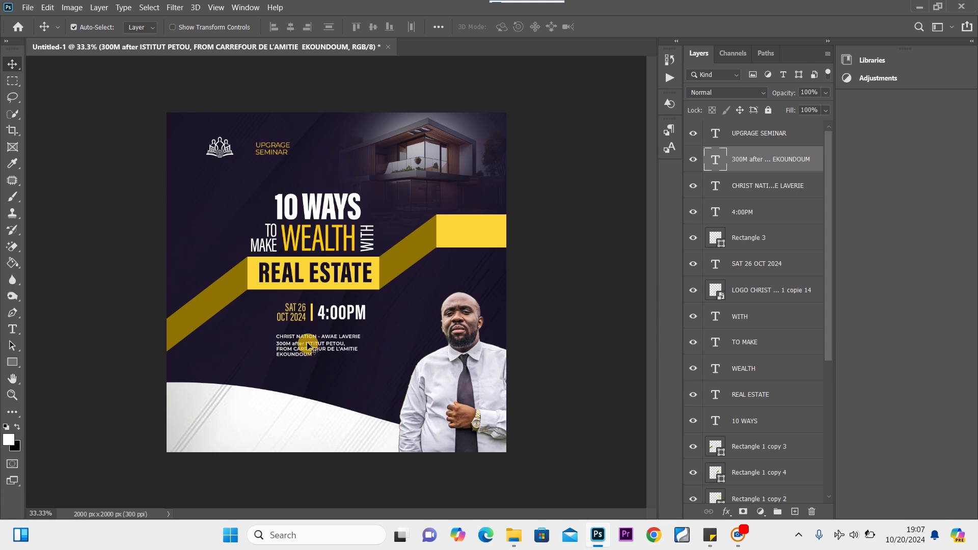
# Switch to File Explorer's Healing service folder and place the facebook icon into the Photoshop flyer.
pyautogui.moveTo(529, 533)
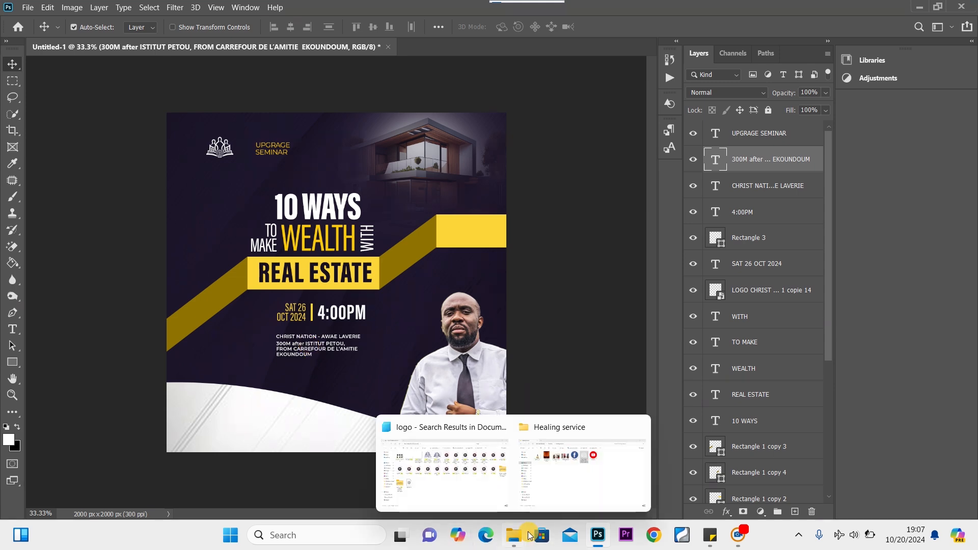
pyautogui.click(575, 485)
pyautogui.click(528, 172)
pyautogui.moveTo(439, 130)
pyautogui.mouseDown()
pyautogui.moveTo(606, 417)
pyautogui.moveTo(641, 525)
pyautogui.moveTo(586, 528)
pyautogui.moveTo(301, 368)
pyautogui.mouseUp()
# Scale the facebook icon down to about 15% and position it below the start of the venue directions.
pyautogui.moveTo(367, 253); pyautogui.dragTo(324, 319)
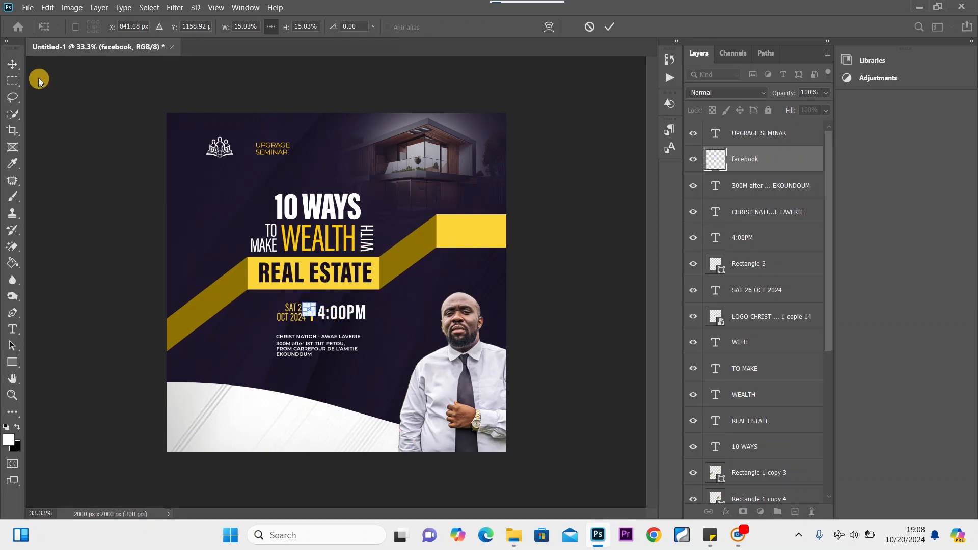
pyautogui.click(13, 64)
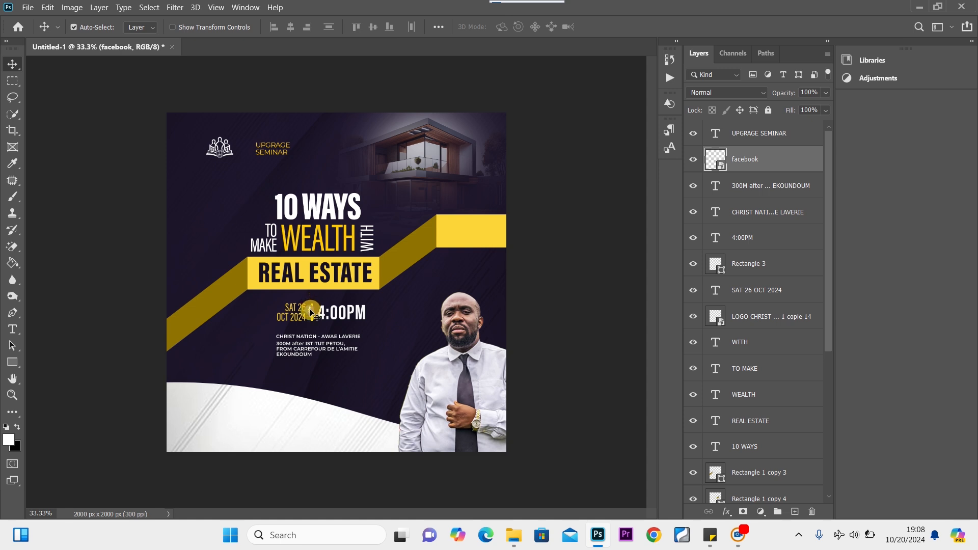
pyautogui.moveTo(312, 313); pyautogui.dragTo(279, 369)
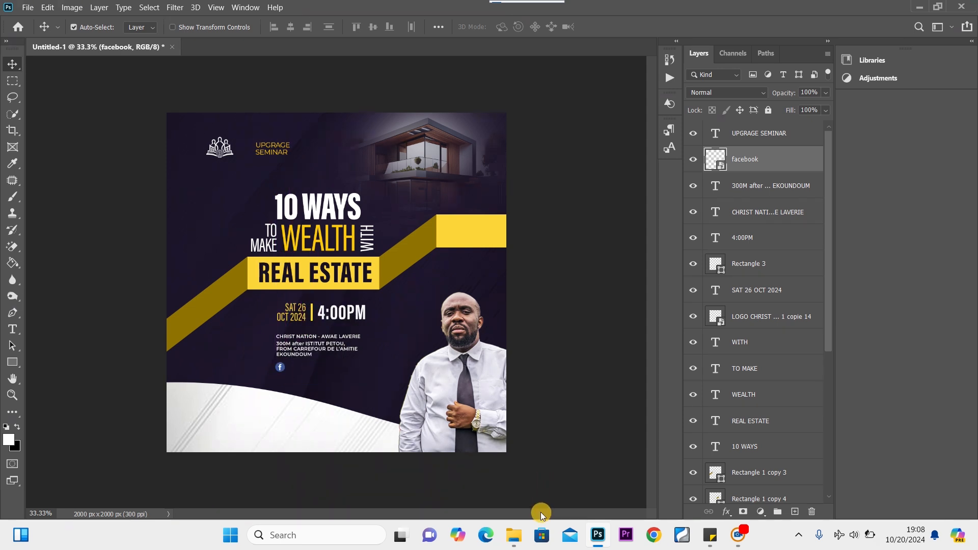
# Switch to the Healing service folder again and place the youtube icon into the Photoshop flyer.
pyautogui.moveTo(514, 532)
pyautogui.click(612, 475)
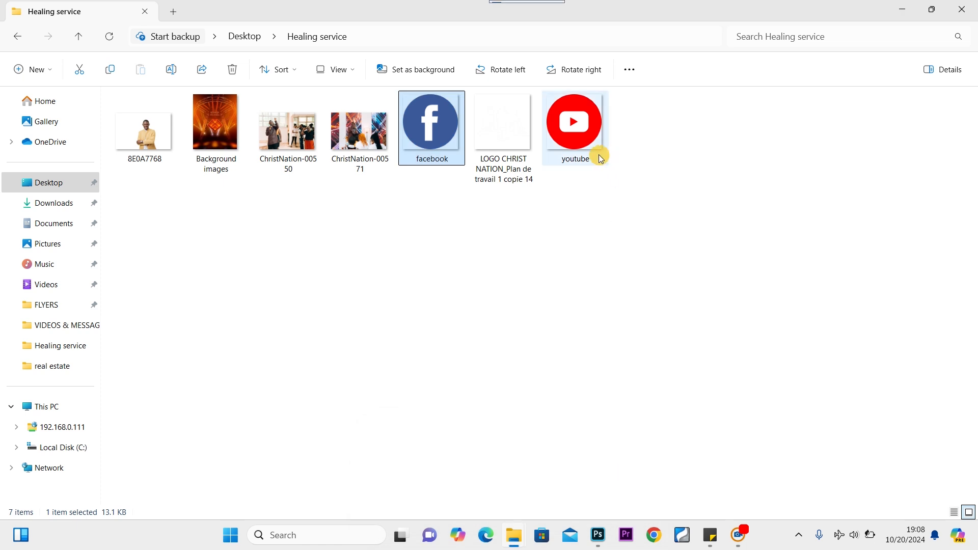
pyautogui.moveTo(598, 154); pyautogui.dragTo(385, 468)
pyautogui.moveTo(310, 370); pyautogui.dragTo(309, 371)
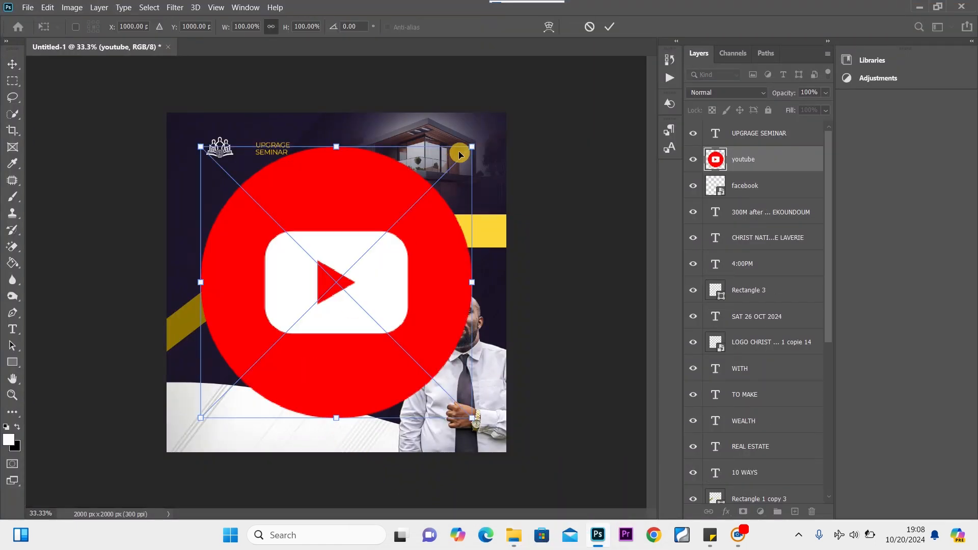
# Scale the youtube icon down to the size of the facebook icon and position it directly below that icon.
pyautogui.moveTo(473, 148); pyautogui.dragTo(235, 431)
pyautogui.click(9, 66)
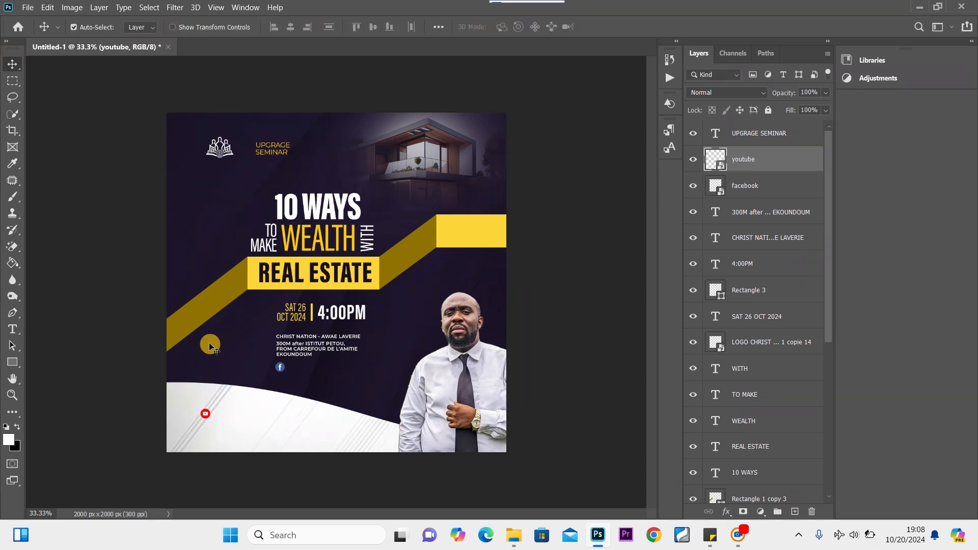
pyautogui.moveTo(206, 418); pyautogui.dragTo(284, 386)
pyautogui.moveTo(284, 385); pyautogui.dragTo(284, 386)
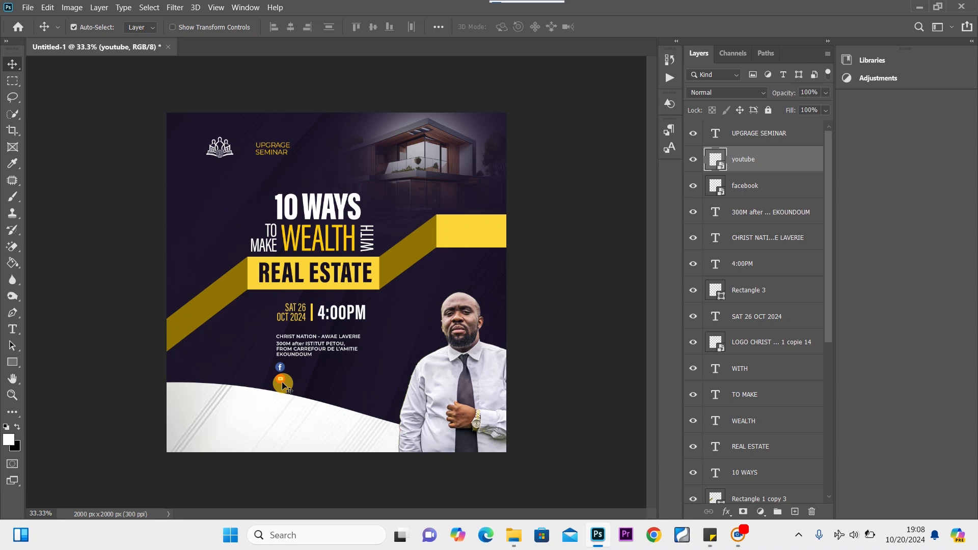
# Copy "Christ Nation Church" from the venue note in Sticky Notes and paste it as text beside the facebook icon in Photoshop.
pyautogui.moveTo(710, 536)
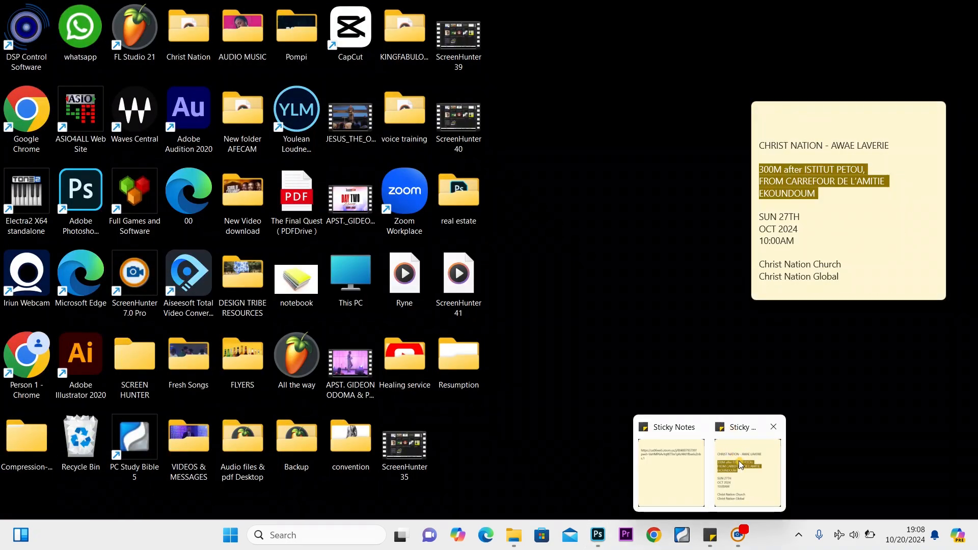
pyautogui.click(738, 460)
pyautogui.scroll(-1, 854, 239)
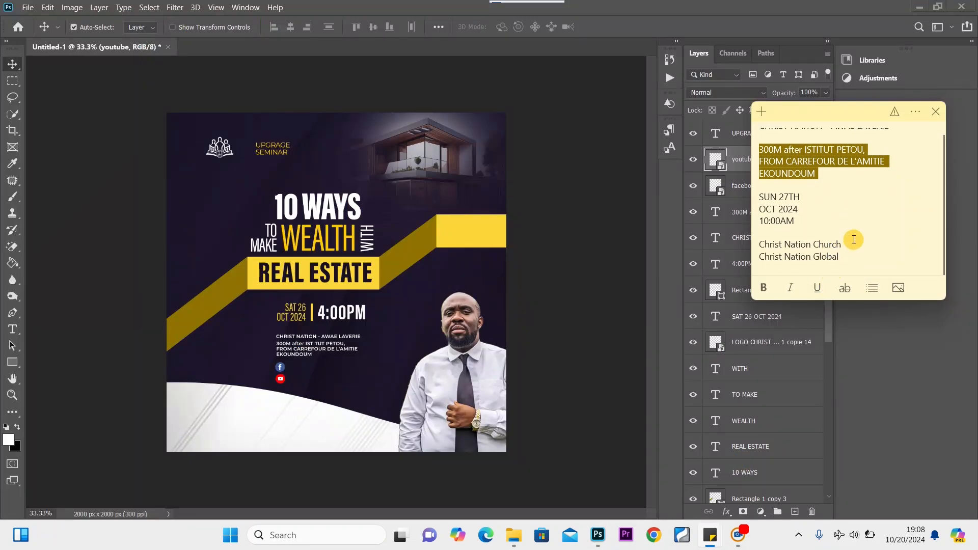
pyautogui.scroll(1, 851, 243)
pyautogui.moveTo(844, 251); pyautogui.dragTo(751, 252)
pyautogui.hotkey('ctrl', 'c')
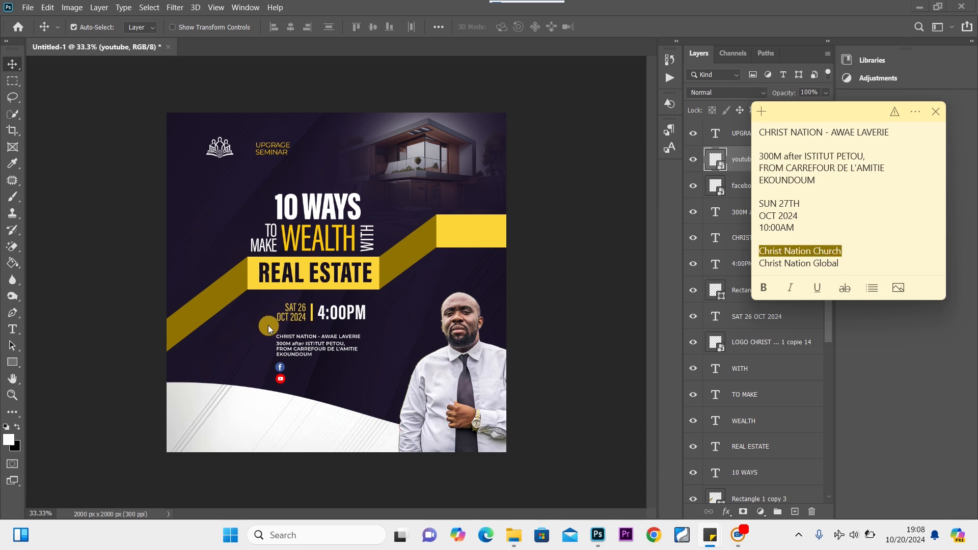
pyautogui.click(15, 322)
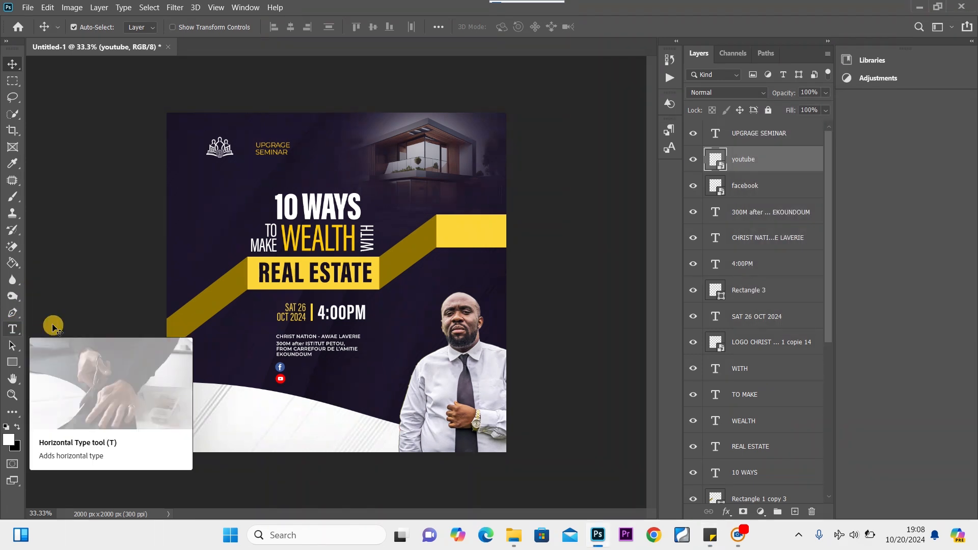
pyautogui.click(12, 330)
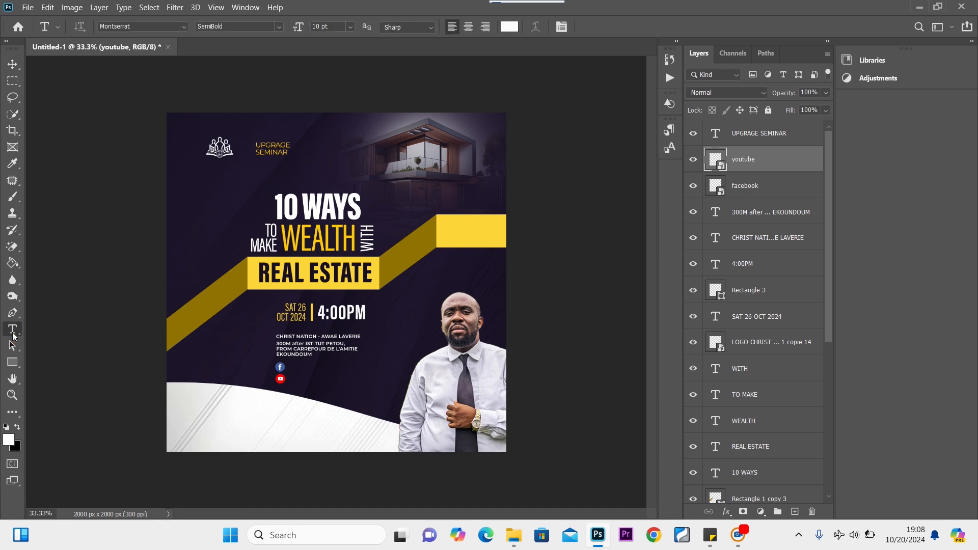
pyautogui.click(294, 366)
pyautogui.hotkey('ctrl', 'v')
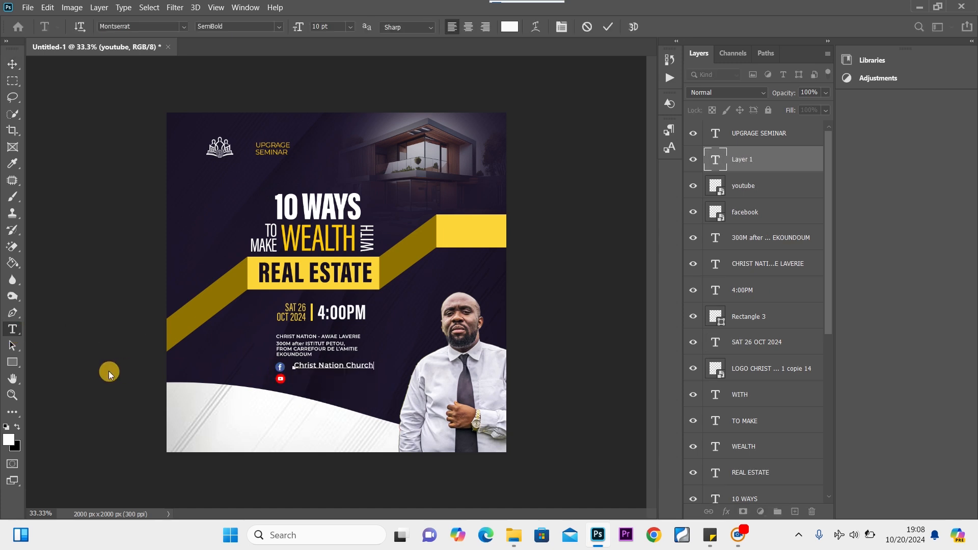
# Set the Christ Nation Church text to Regular weight at 8 pt.
pyautogui.hotkey('ctrl', 'a')
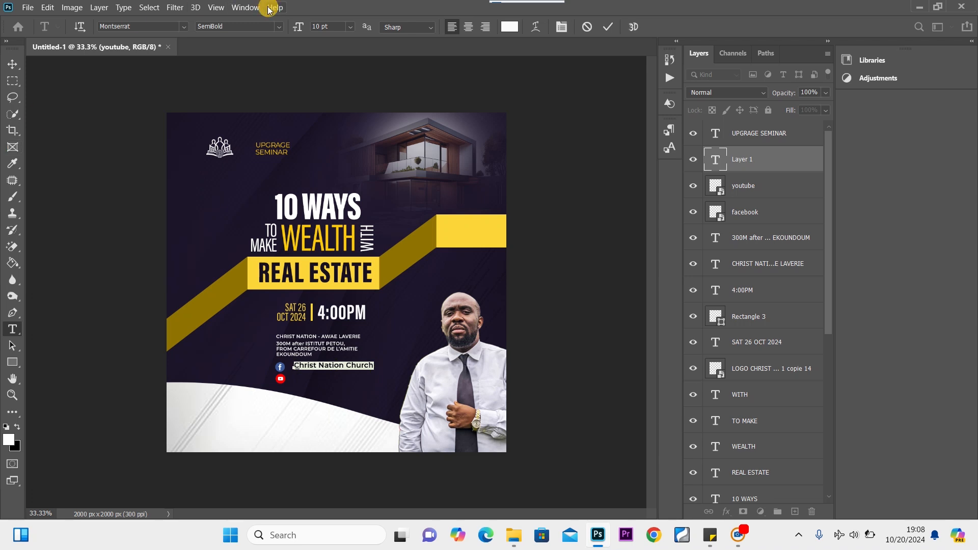
pyautogui.click(284, 29)
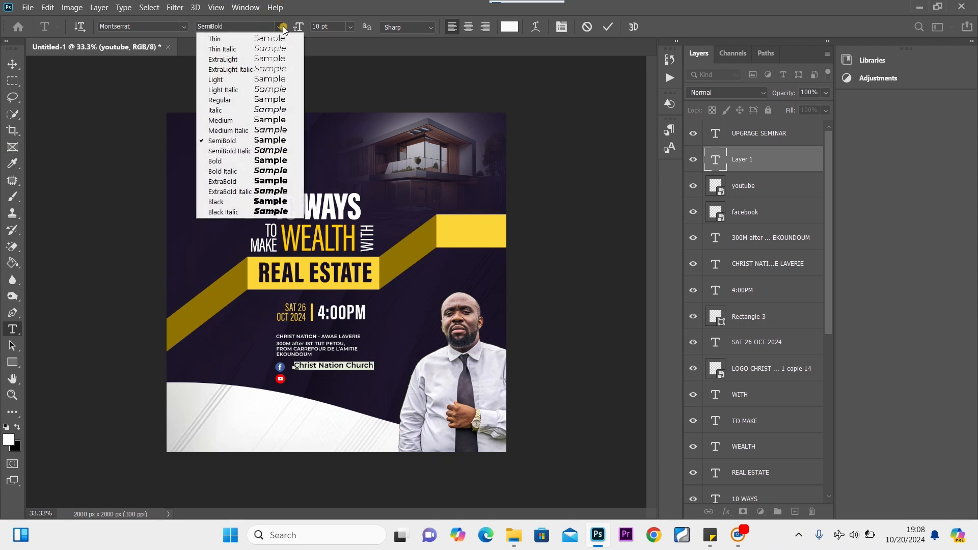
pyautogui.click(269, 100)
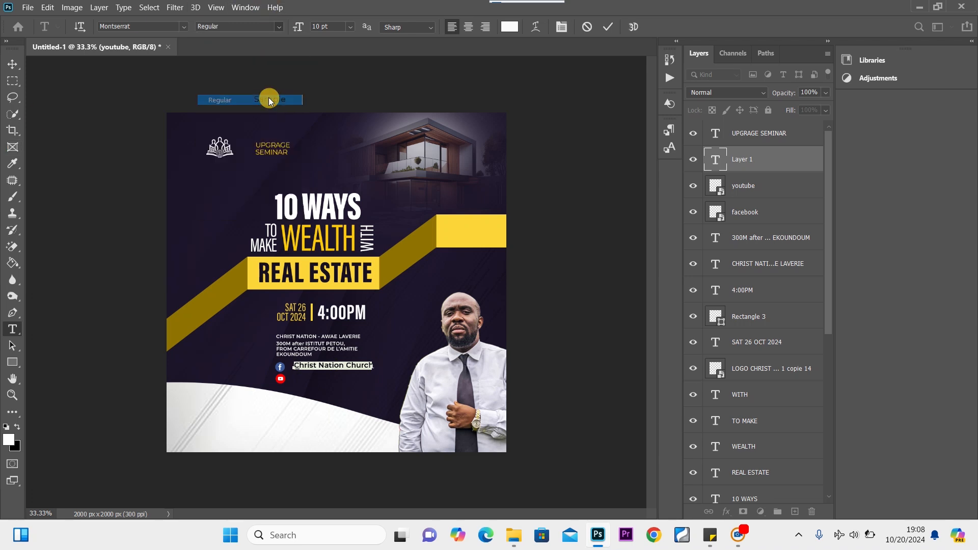
pyautogui.click(351, 27)
pyautogui.click(336, 65)
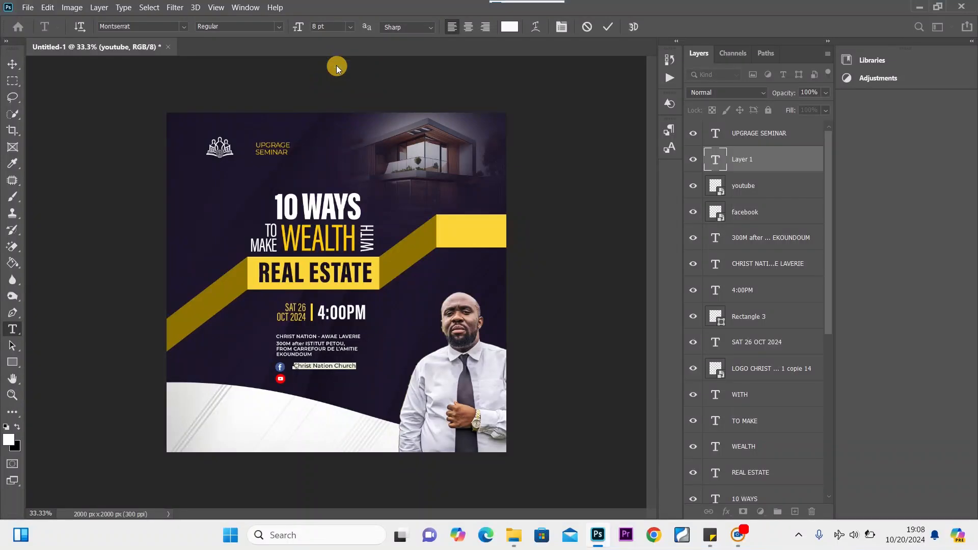
# Nudge the Christ Nation Church text closer to the facebook icon and align it with the icon's vertical centre.
pyautogui.click(11, 66)
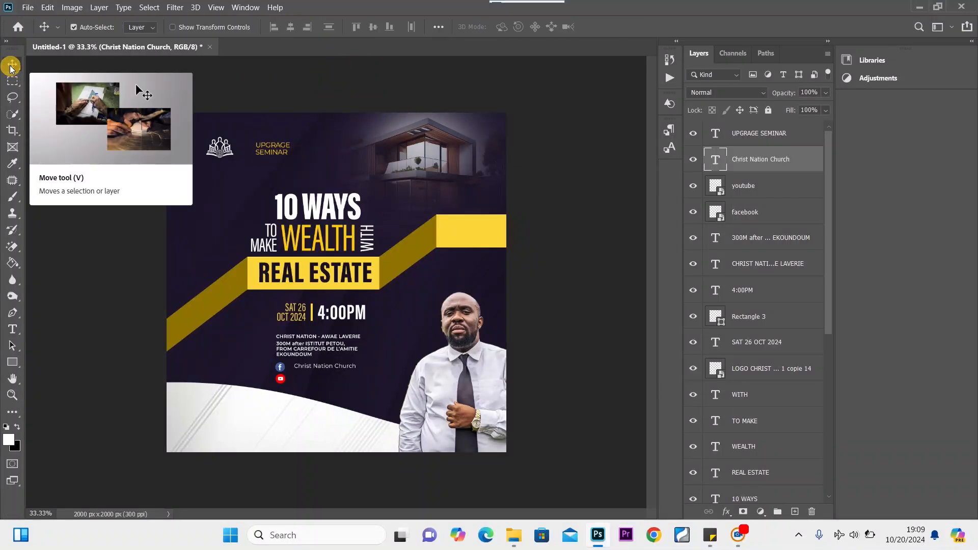
pyautogui.hotkey('shift', 'Left')
pyautogui.hotkey('shift', 'Left')
pyautogui.press('Down')
pyautogui.press('Down')
pyautogui.press('Down')
pyautogui.press('Down')
pyautogui.press('Down')
pyautogui.press('Down')
pyautogui.press('Up')
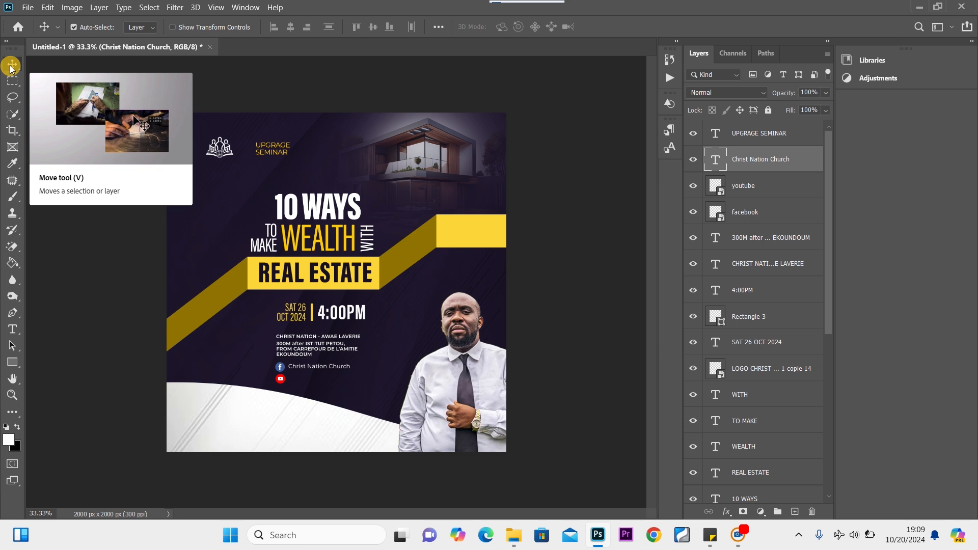
# Duplicate the Christ Nation Church text beside the youtube icon, tighten the gap between the lines and shift the icon slightly up.
pyautogui.hotkey('ctrl', 'j')
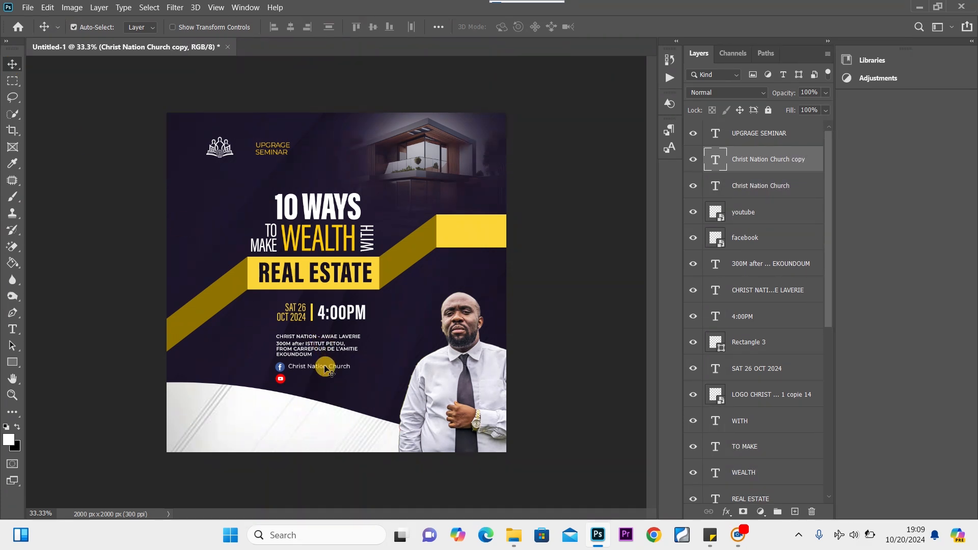
pyautogui.moveTo(325, 370); pyautogui.dragTo(327, 384)
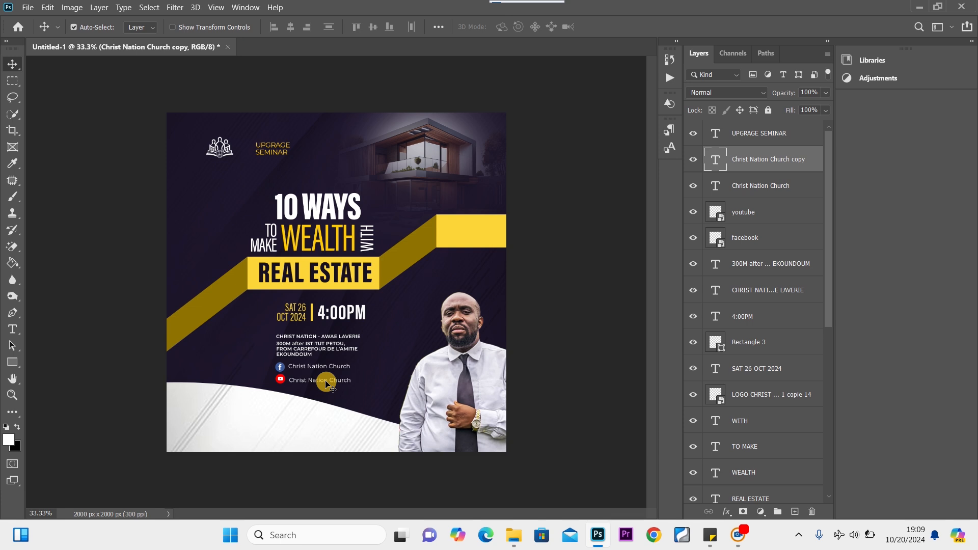
pyautogui.hotkey('shift', 'Up')
pyautogui.hotkey('shift', 'Up')
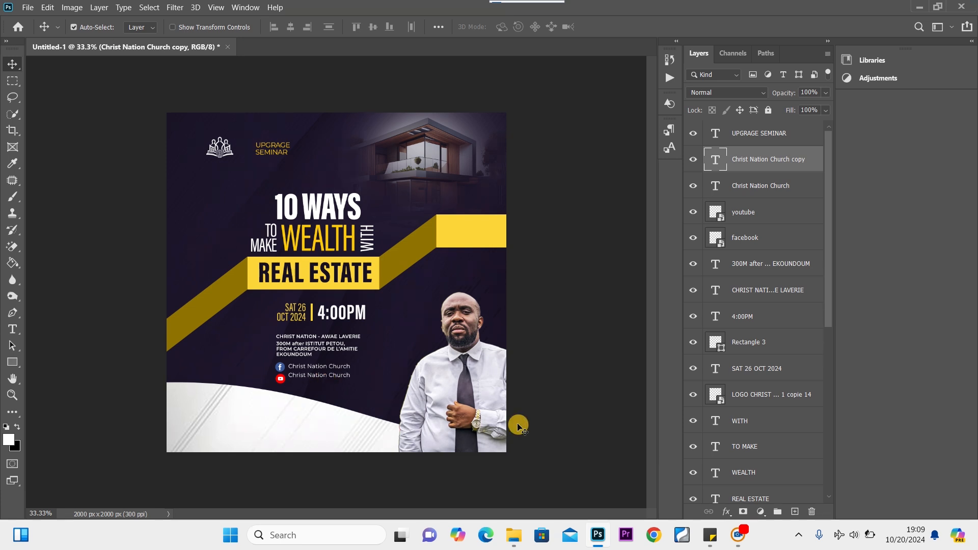
pyautogui.click(282, 380)
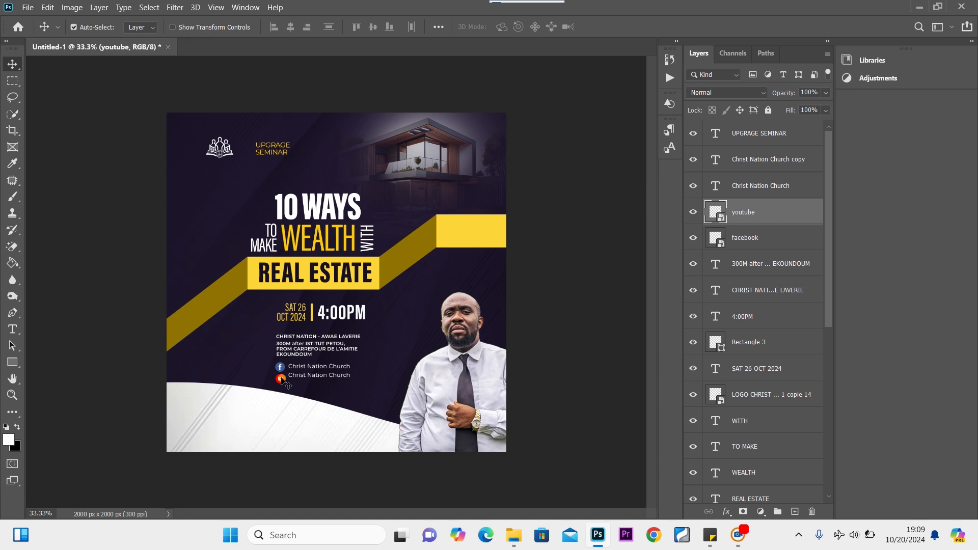
pyautogui.click(281, 380)
# Copy "Christ Nation Global" from the Sticky Notes venue note and replace the duplicated text beside the youtube icon in Photoshop with it.
pyautogui.moveTo(611, 533)
pyautogui.moveTo(710, 535)
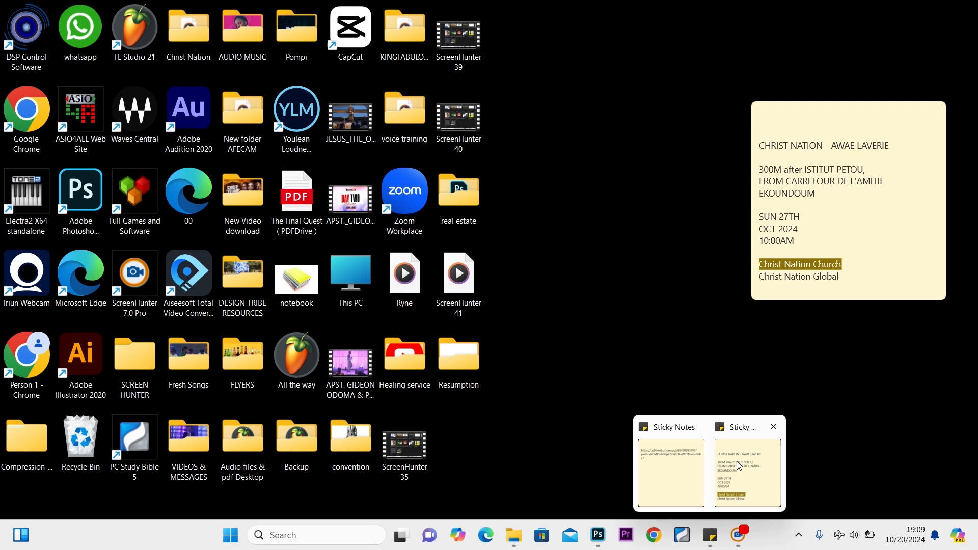
pyautogui.click(737, 460)
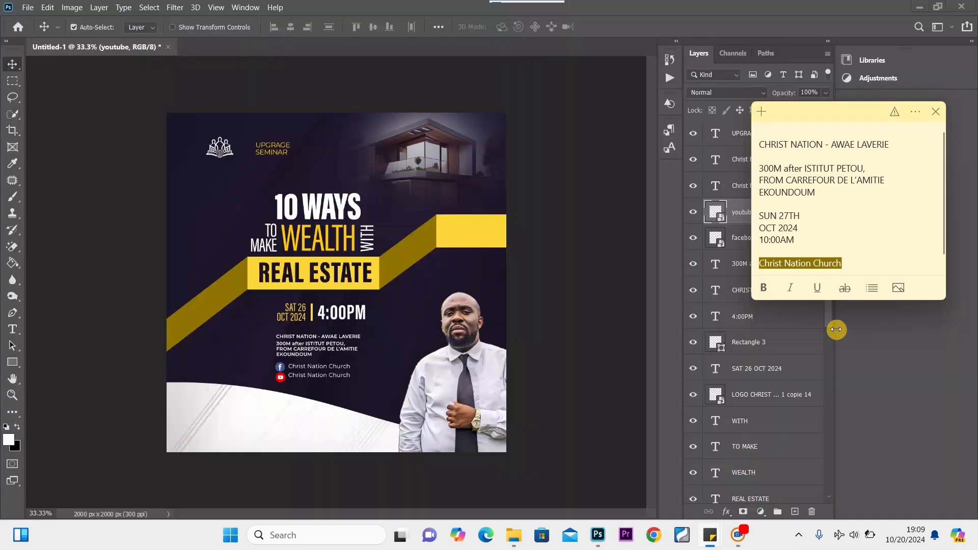
pyautogui.scroll(-1, 859, 234)
pyautogui.scroll(1, 858, 249)
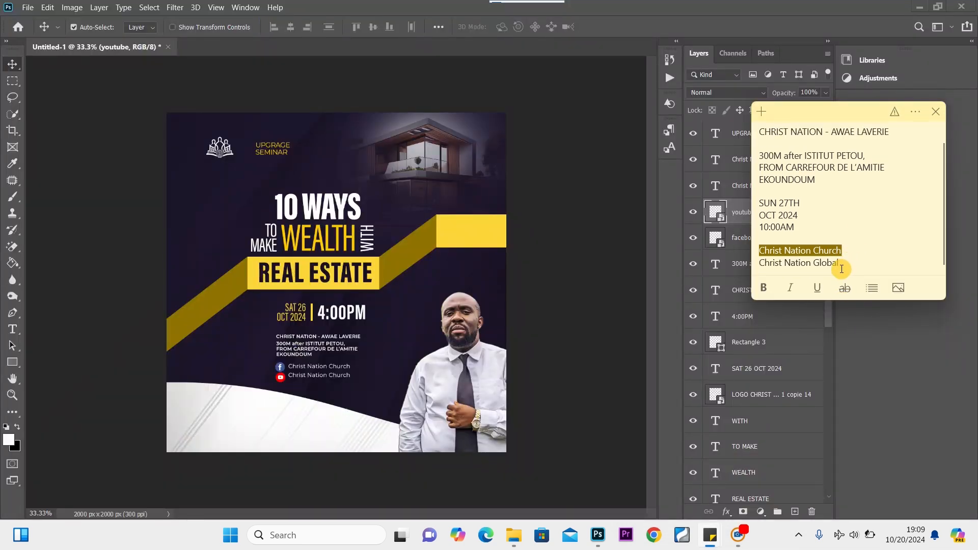
pyautogui.moveTo(842, 264); pyautogui.dragTo(743, 262)
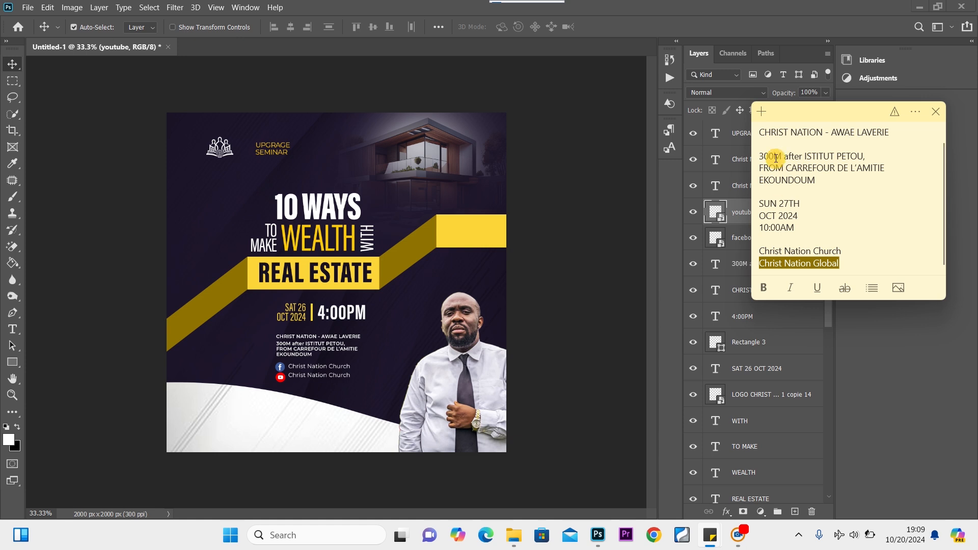
pyautogui.click(650, 14)
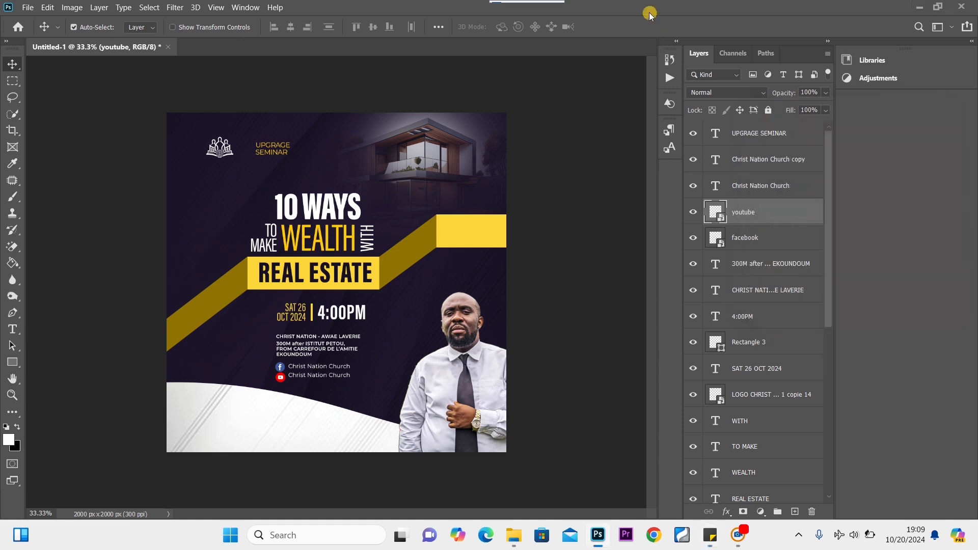
pyautogui.doubleClick(316, 373)
pyautogui.hotkey('ctrl', 'v')
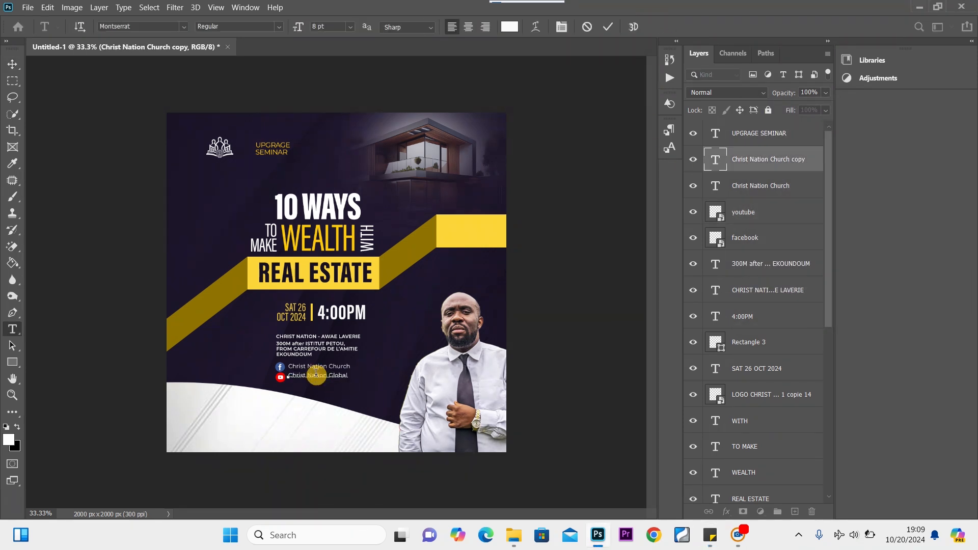
pyautogui.click(17, 66)
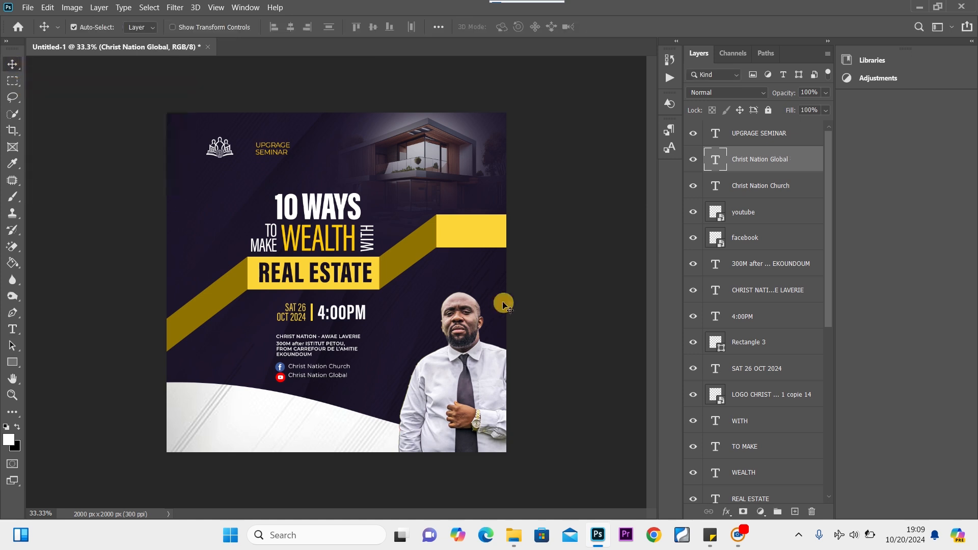
# Shift the speaker photo slightly further from the social media lines, towards the flyer's edge.
pyautogui.click(457, 388)
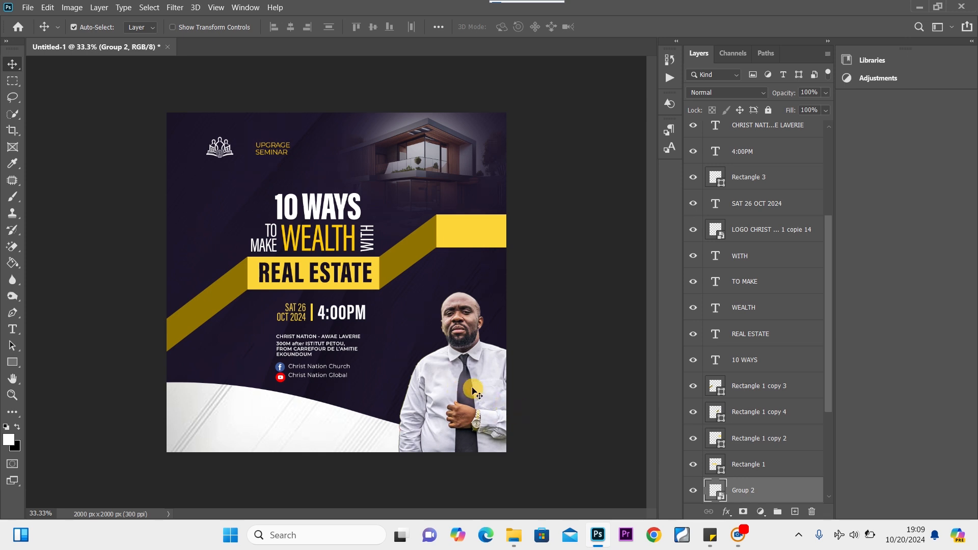
pyautogui.moveTo(473, 391); pyautogui.dragTo(480, 389)
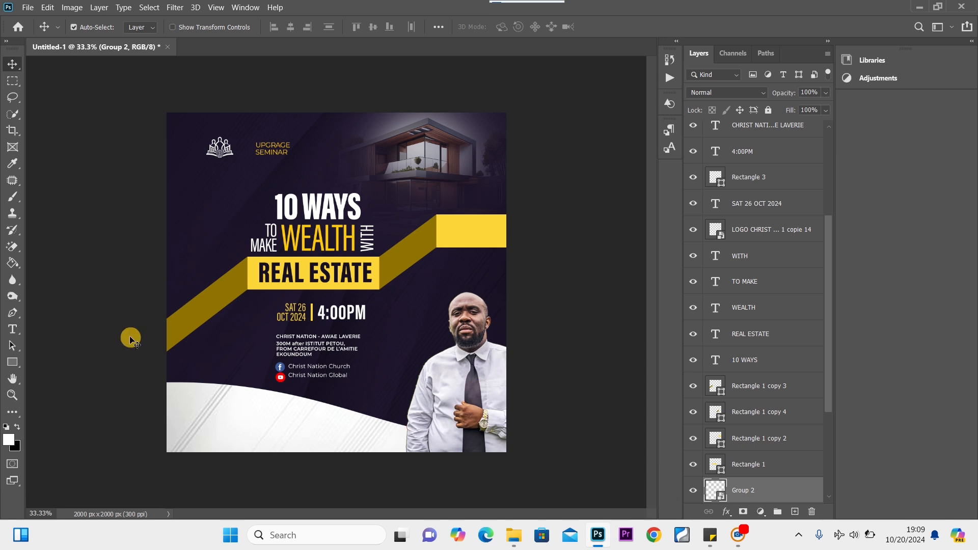
# Set the foreground colour to the ribbon's yellow fdd639 and draw a vertical bar about 11 x 219 px beside the social media names.
pyautogui.click(9, 443)
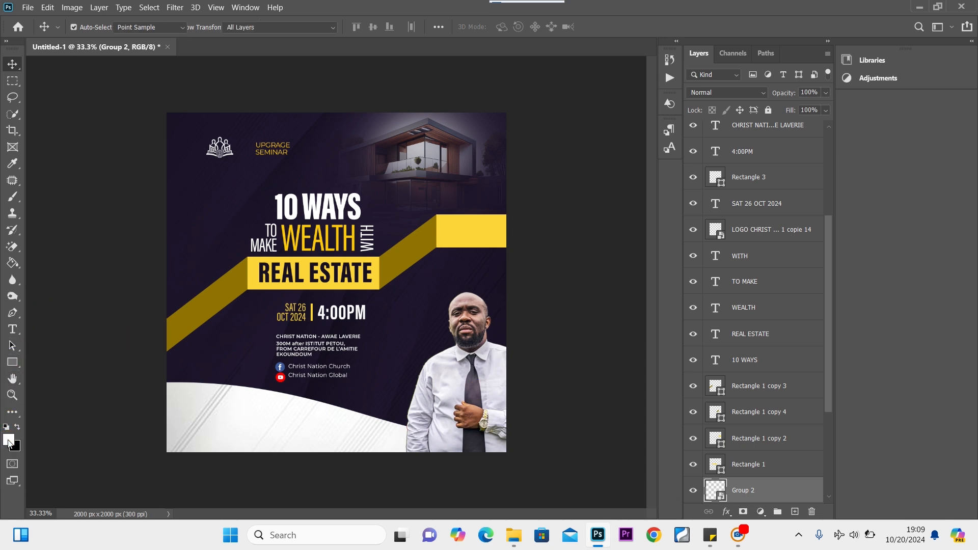
pyautogui.click(380, 267)
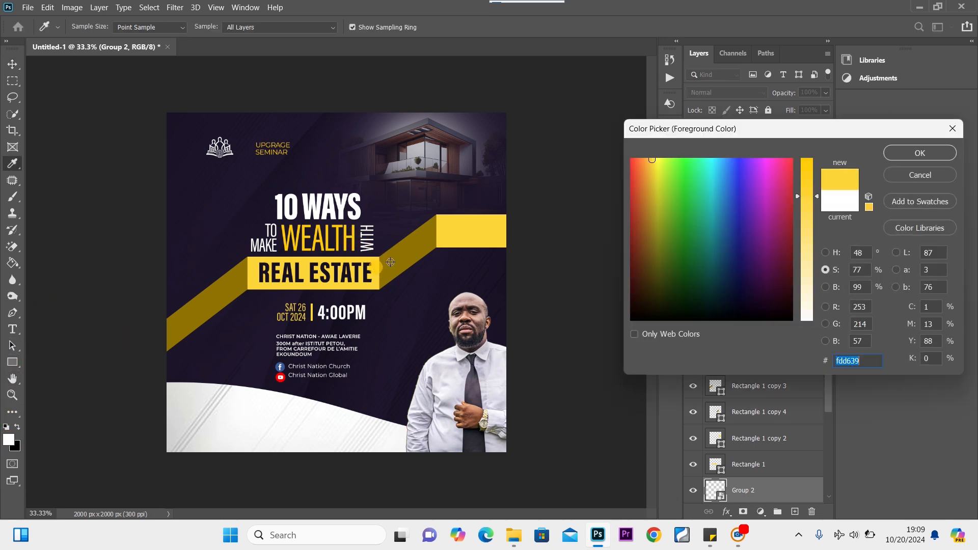
pyautogui.click(898, 152)
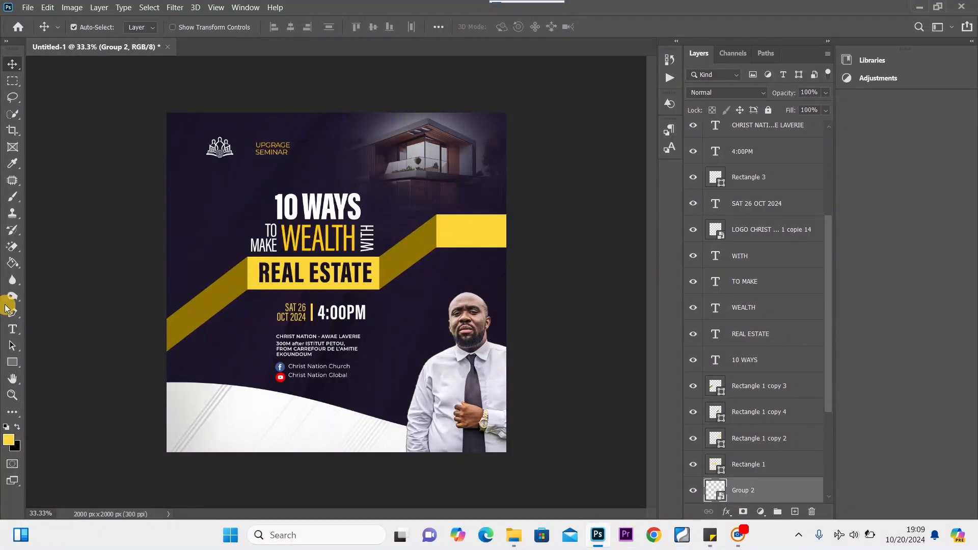
pyautogui.click(10, 362)
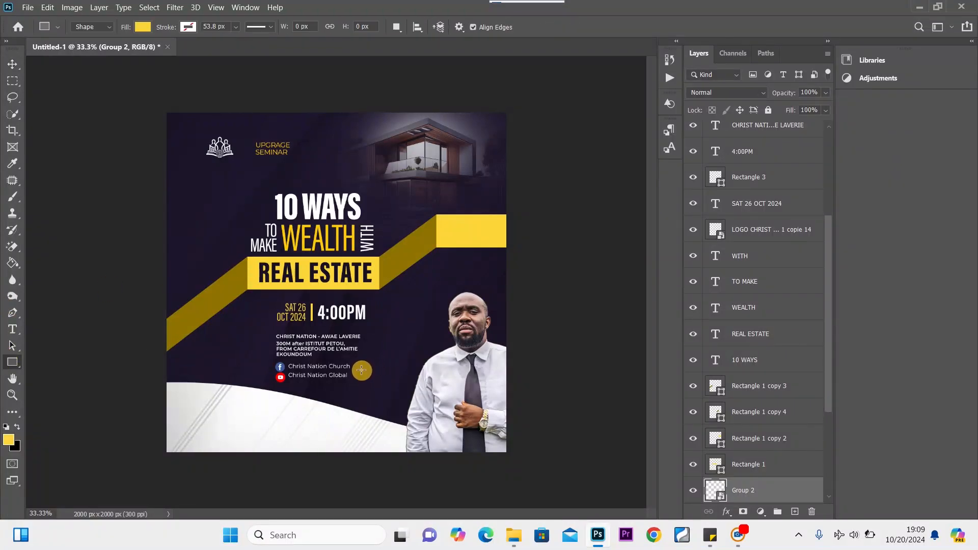
pyautogui.moveTo(362, 363); pyautogui.dragTo(364, 400)
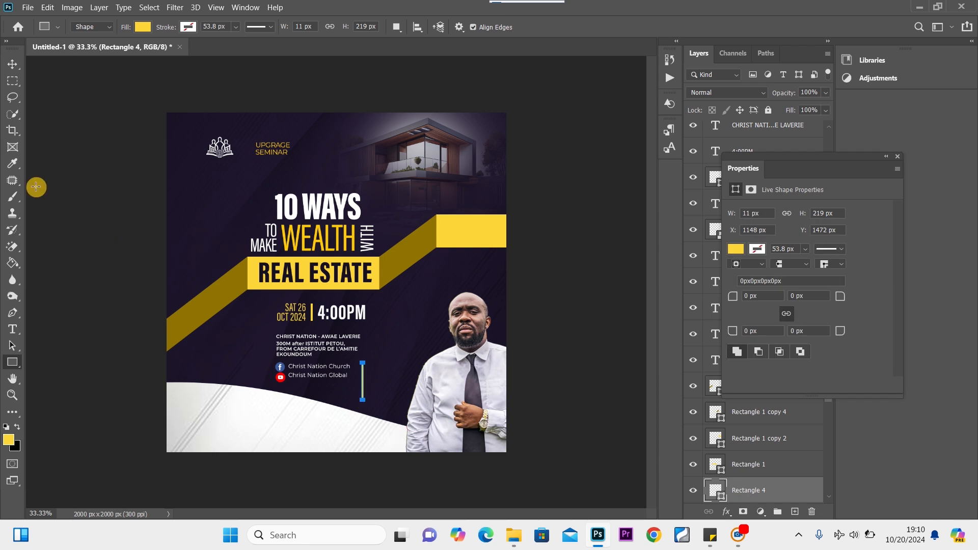
pyautogui.click(12, 63)
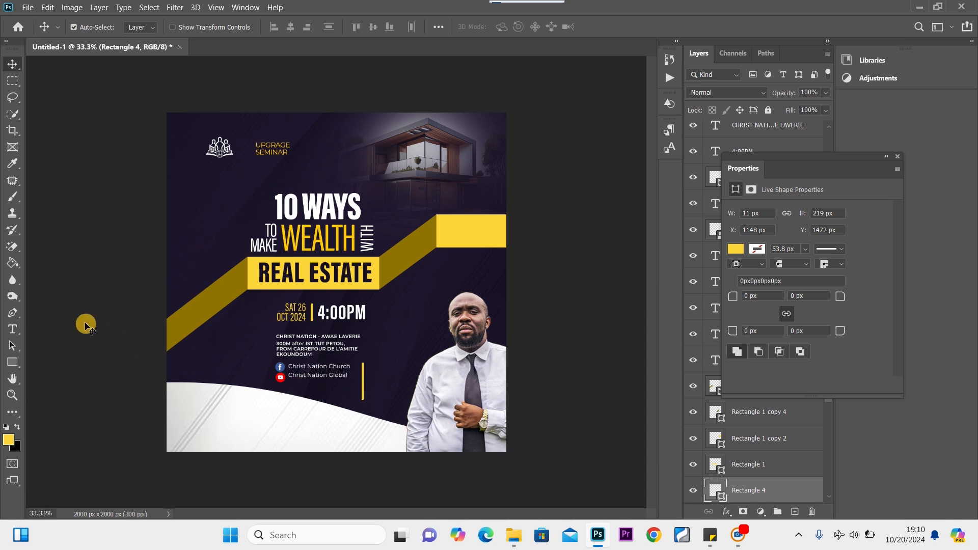
# Add the text "With" in 8 pt yellow Ink Free between the yellow vertical bar and the speaker, close to the bar's upper end.
pyautogui.click(12, 328)
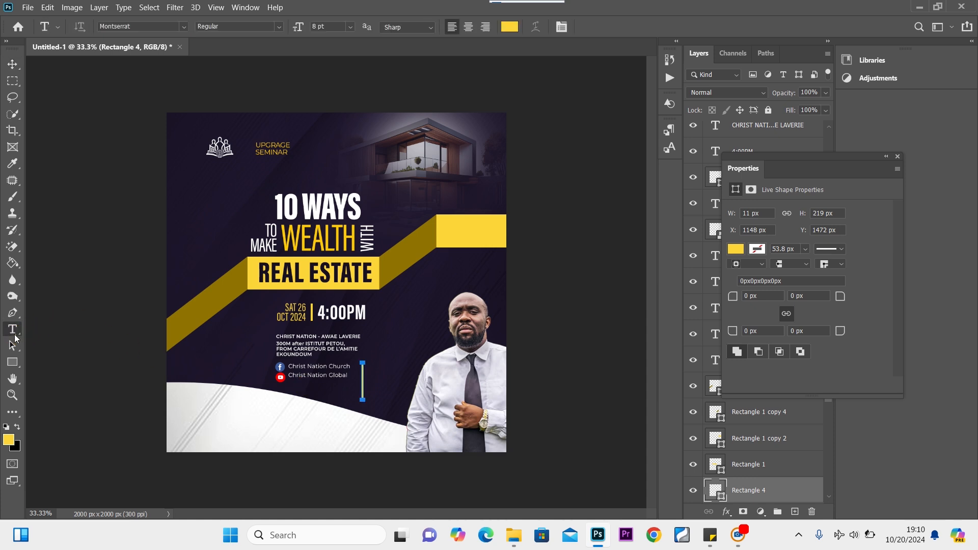
pyautogui.click(377, 359)
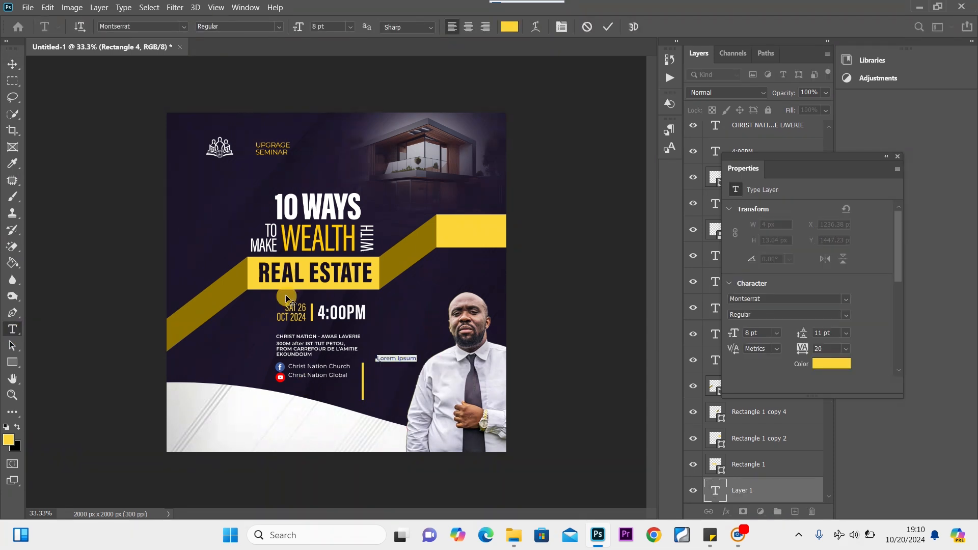
pyautogui.write('WI')
pyautogui.hotkey('ctrl', 'a')
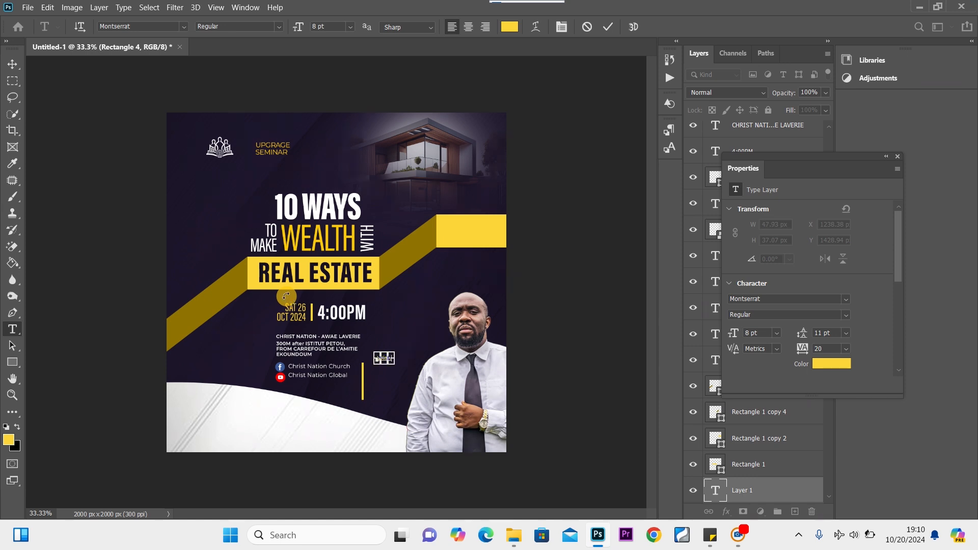
pyautogui.click(143, 26)
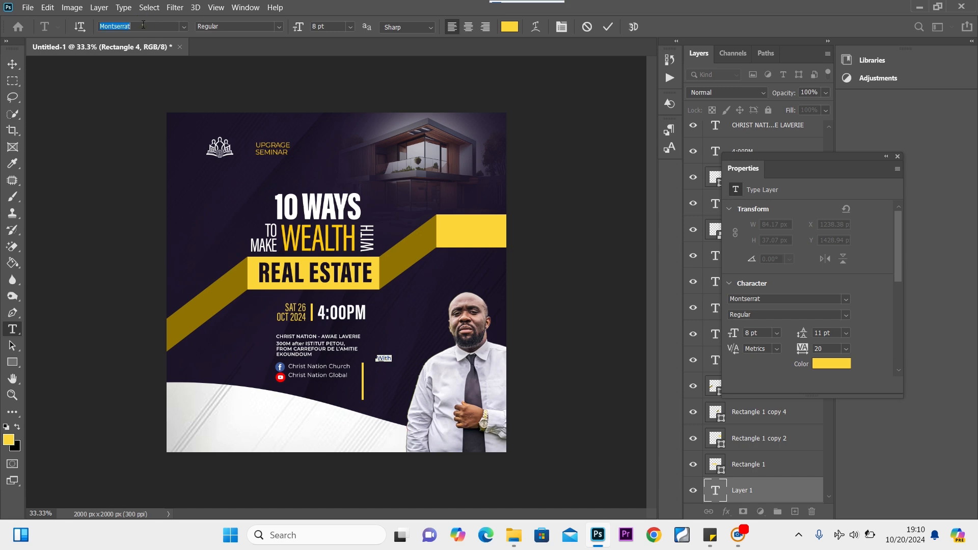
pyautogui.write('ink')
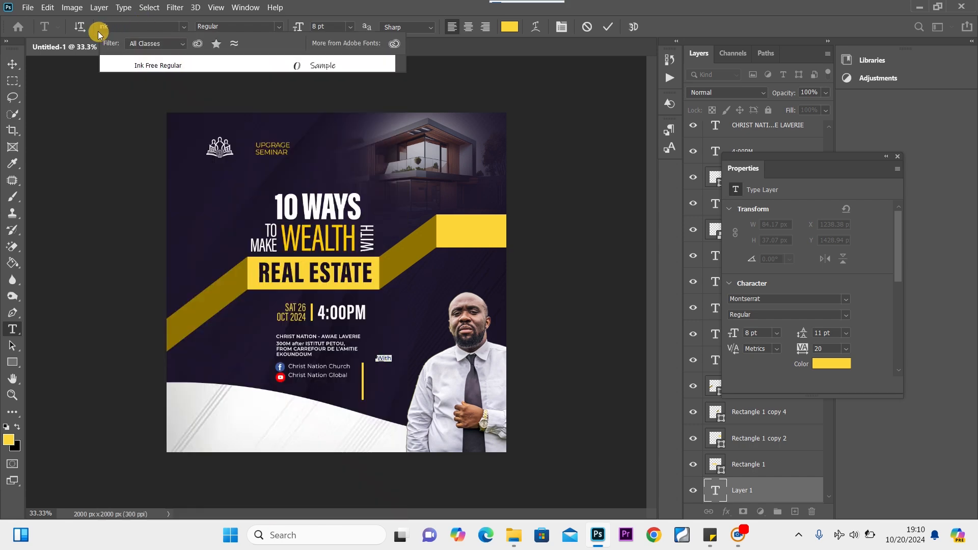
pyautogui.click(158, 66)
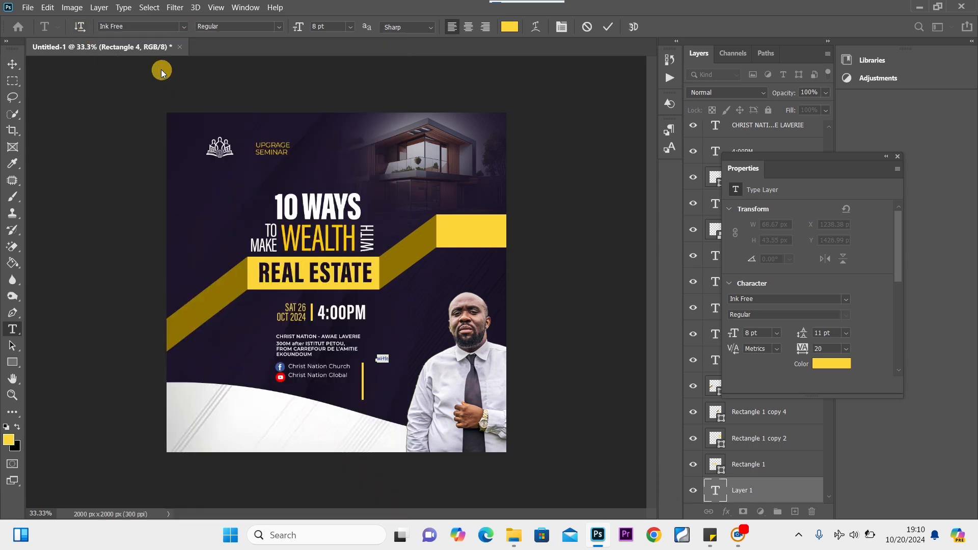
pyautogui.click(12, 64)
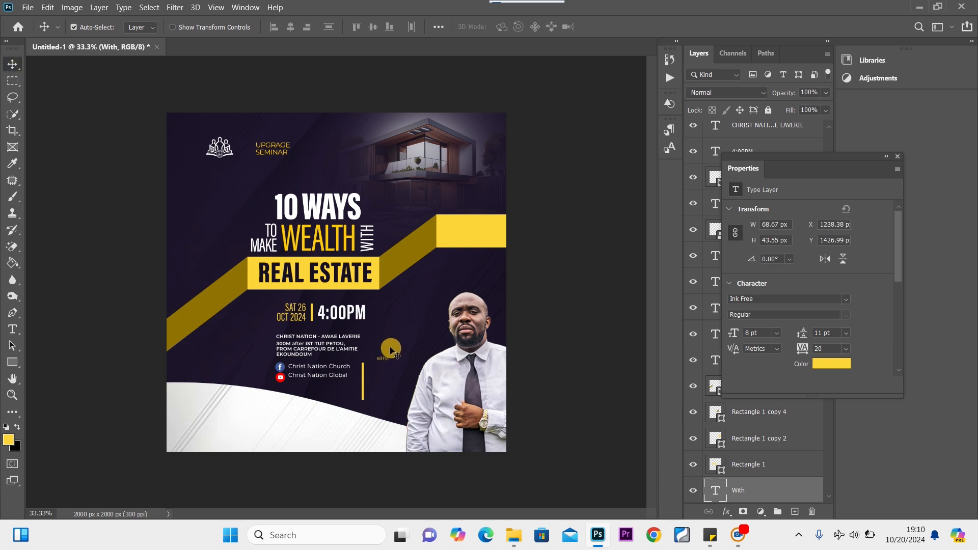
pyautogui.moveTo(385, 362); pyautogui.dragTo(380, 364)
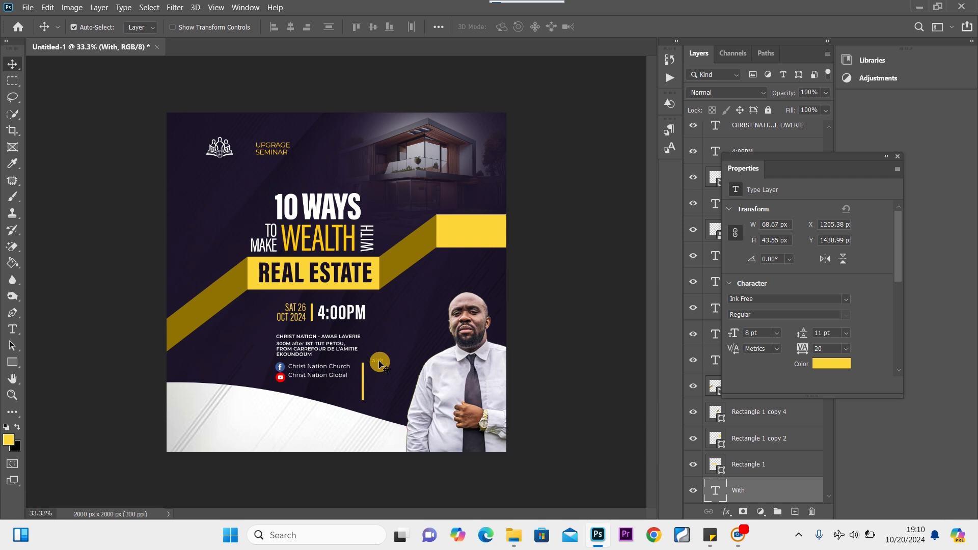
# Duplicate the "With" text just below itself and replace the copy's wording with the speaker's title and full name on two lines.
pyautogui.keyDown('alt'); pyautogui.moveTo(379, 363); pyautogui.dragTo(379, 377); pyautogui.keyUp('alt')
pyautogui.doubleClick(379, 375)
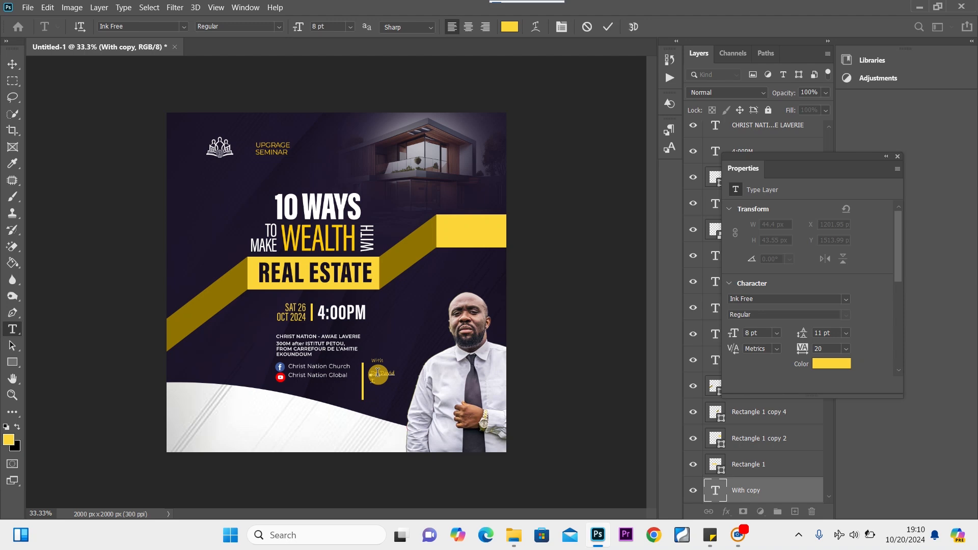
pyautogui.write('wu')
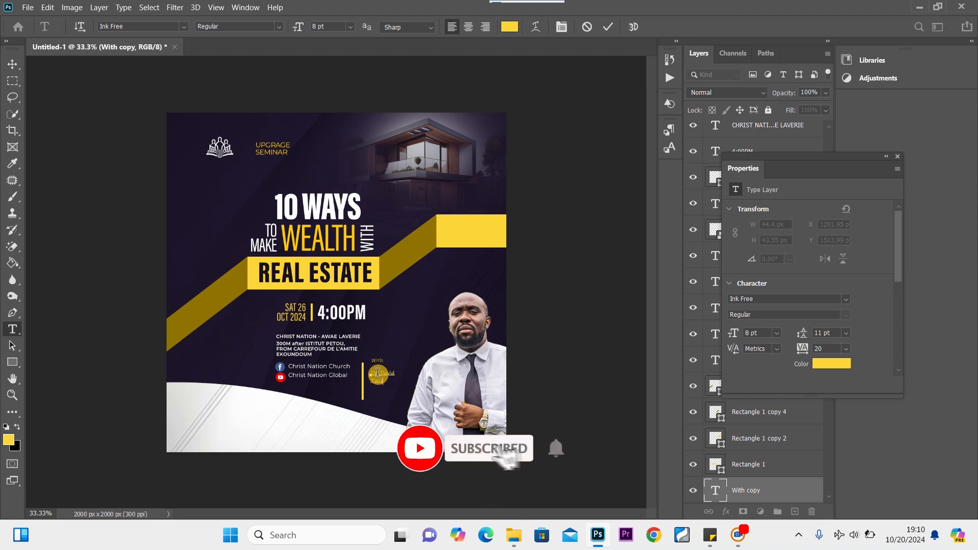
pyautogui.hotkey('ctrl', 'a')
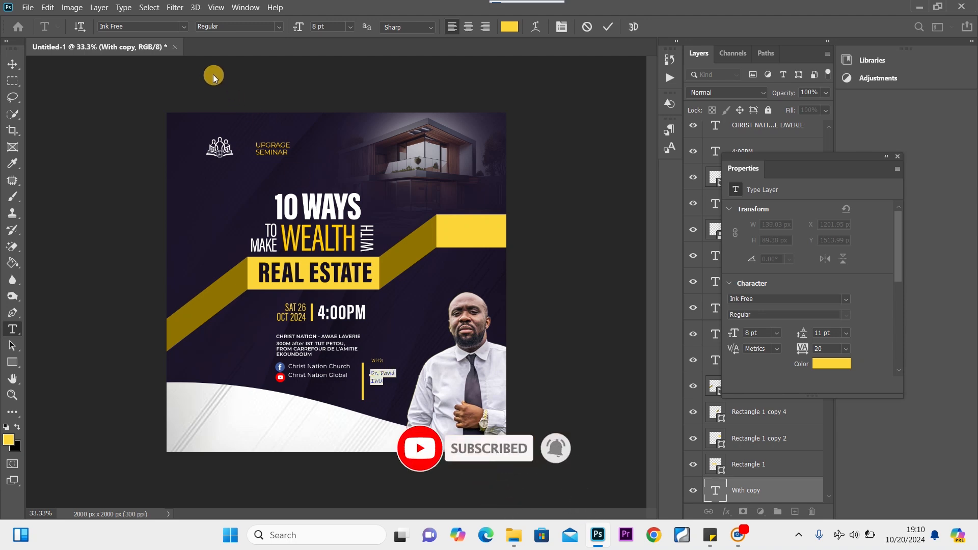
# Set the speaker's name text to Montserrat Bold.
pyautogui.click(184, 26)
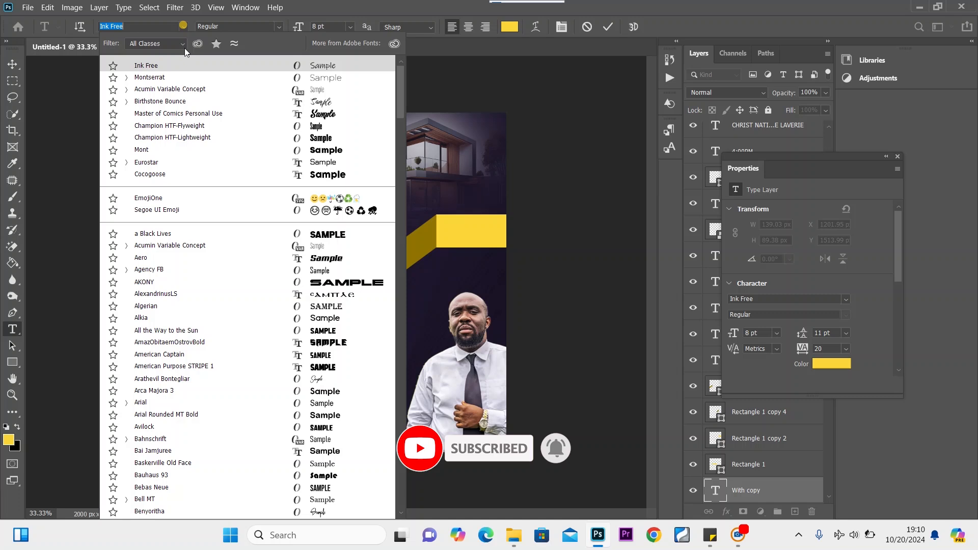
pyautogui.click(194, 77)
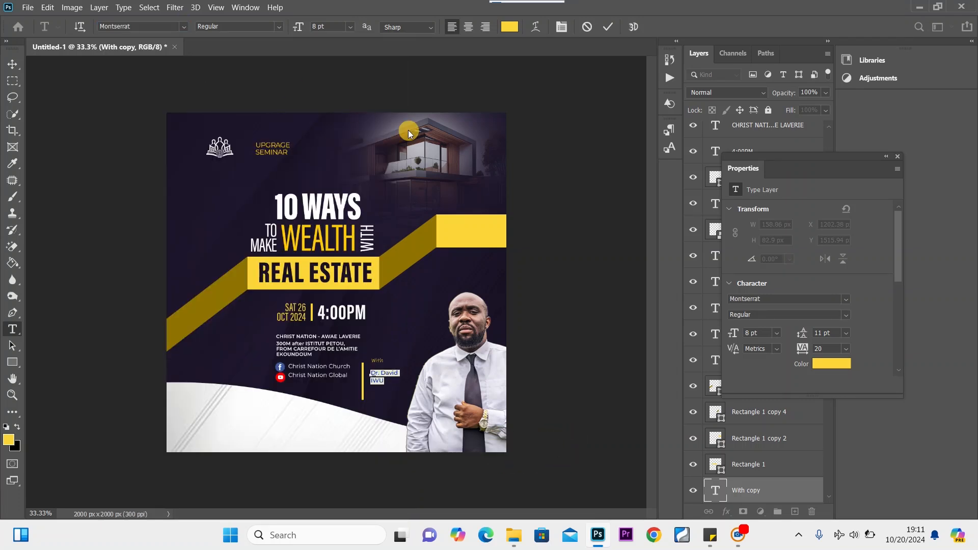
pyautogui.click(280, 27)
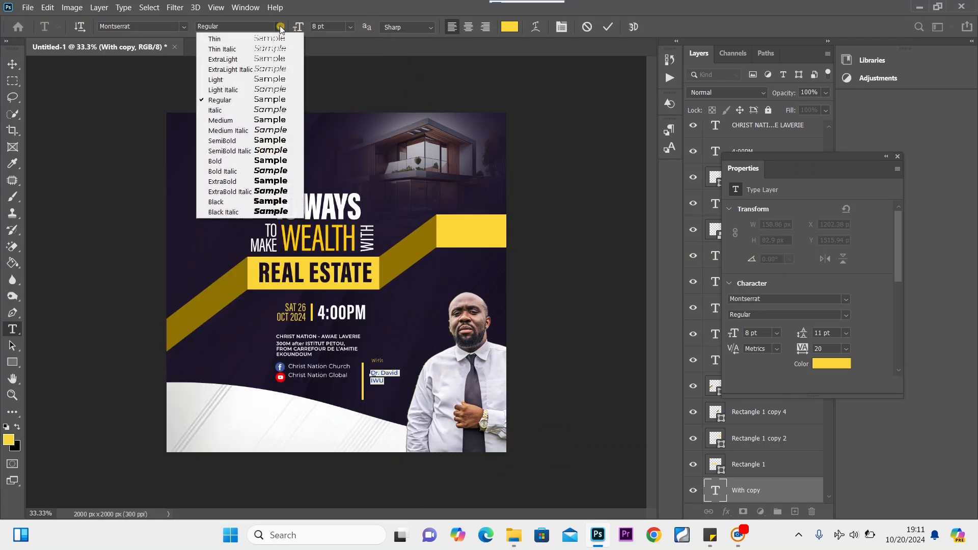
pyautogui.click(280, 140)
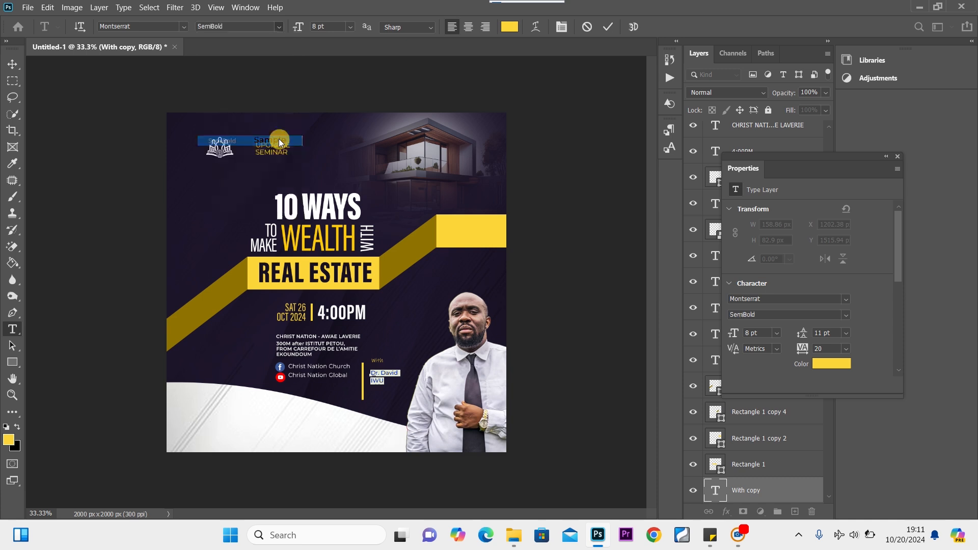
pyautogui.click(280, 28)
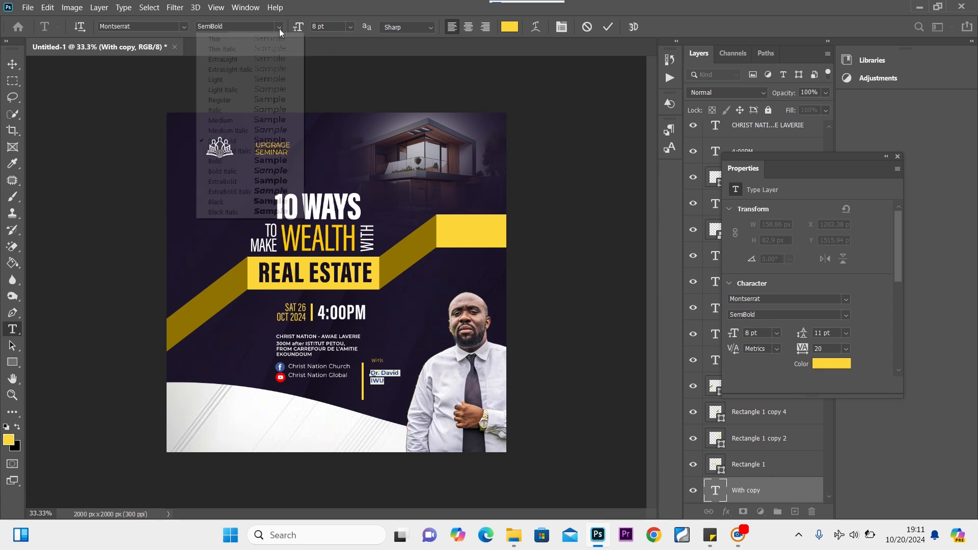
pyautogui.click(270, 161)
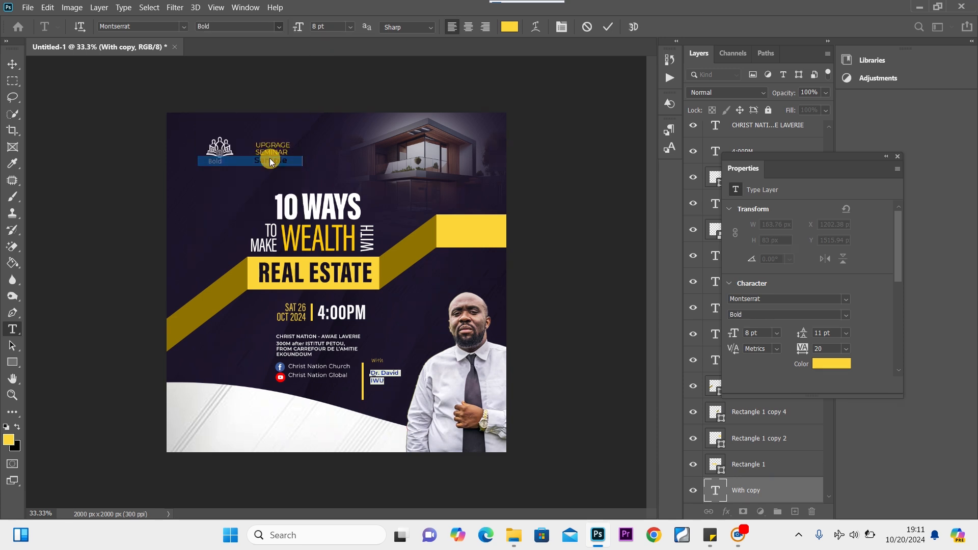
# Colour the speaker's name light grey dbd7e0 by sampling the speaker's shirt.
pyautogui.click(509, 26)
pyautogui.click(449, 364)
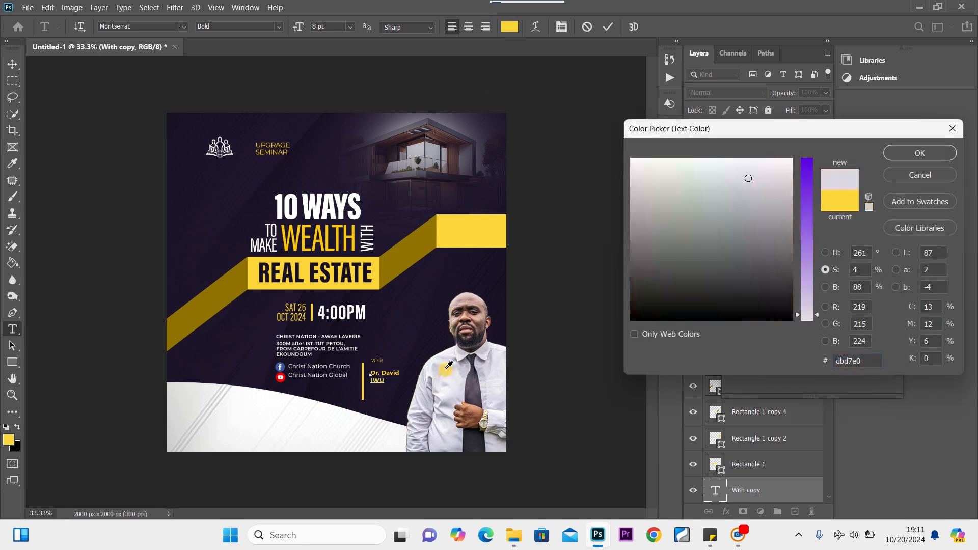
pyautogui.click(931, 152)
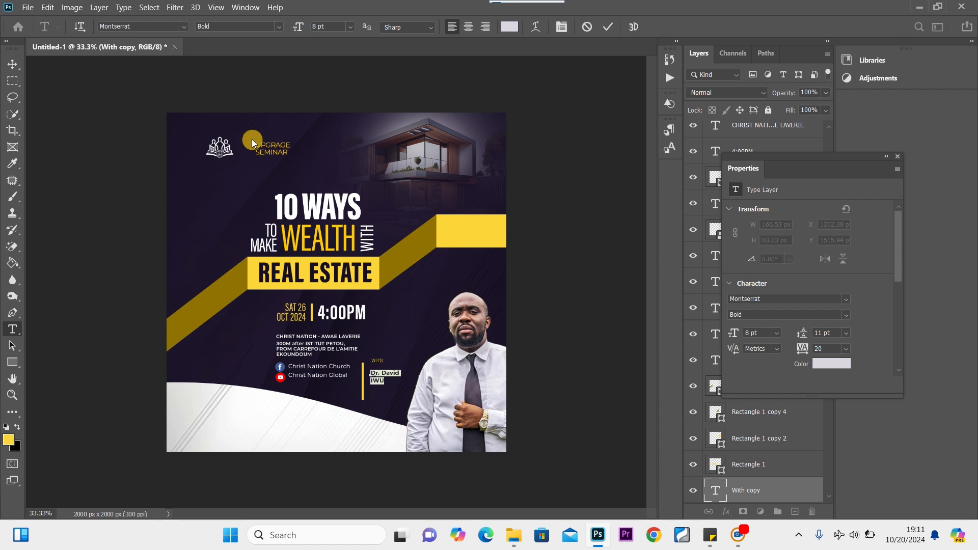
pyautogui.click(13, 65)
# Scale the speaker's name up to about 144% (11.51 pt) and tighten its line spacing to 11.51 pt.
pyautogui.click(397, 373)
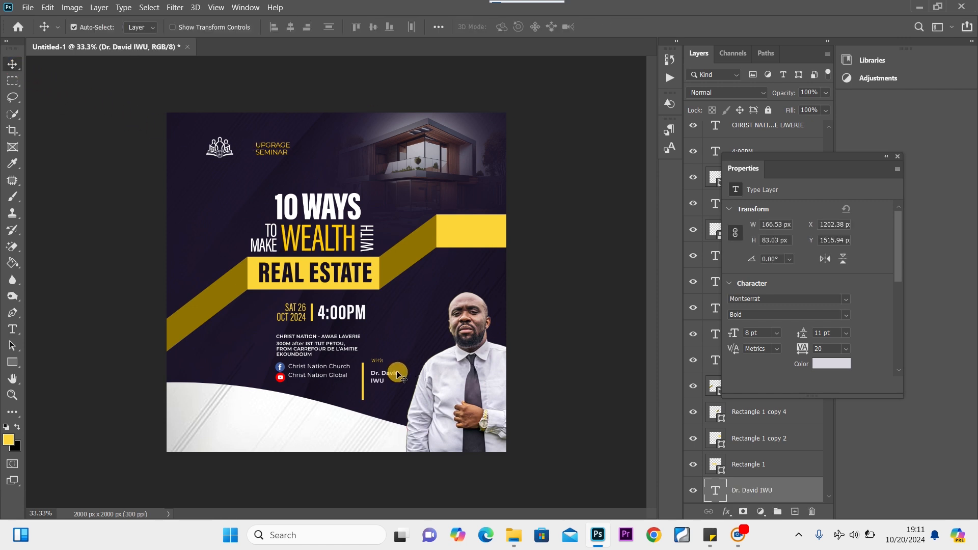
pyautogui.moveTo(396, 374); pyautogui.dragTo(407, 398)
pyautogui.hotkey('ctrl', 't')
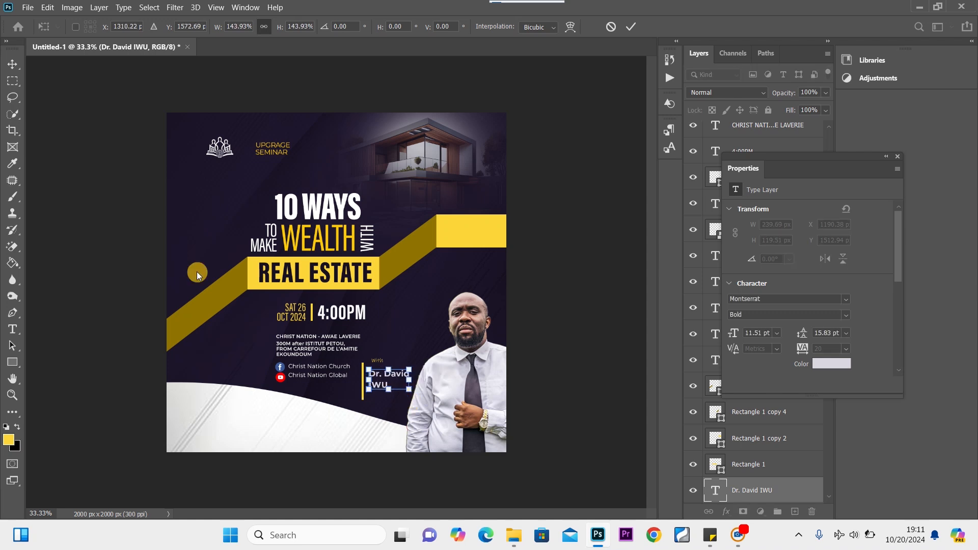
pyautogui.click(11, 63)
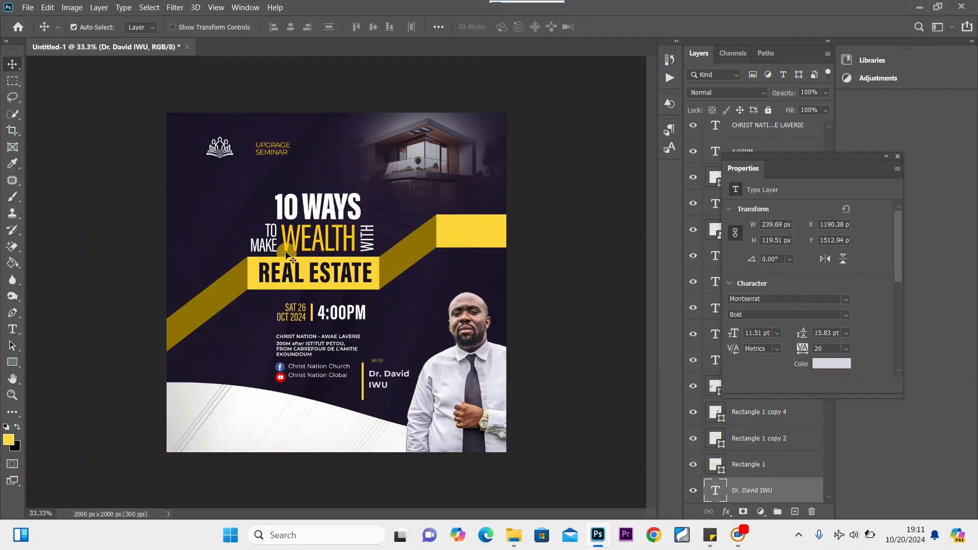
pyautogui.doubleClick(388, 378)
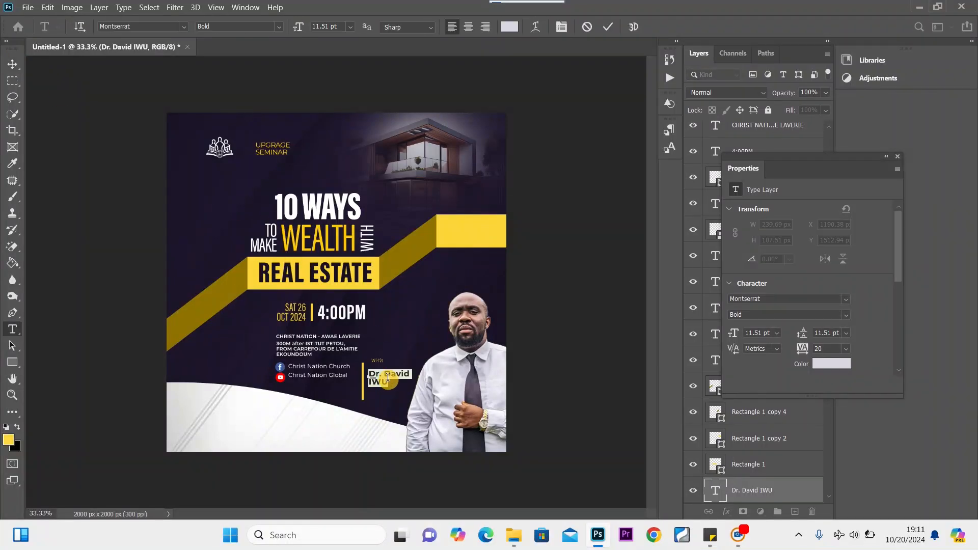
pyautogui.click(13, 64)
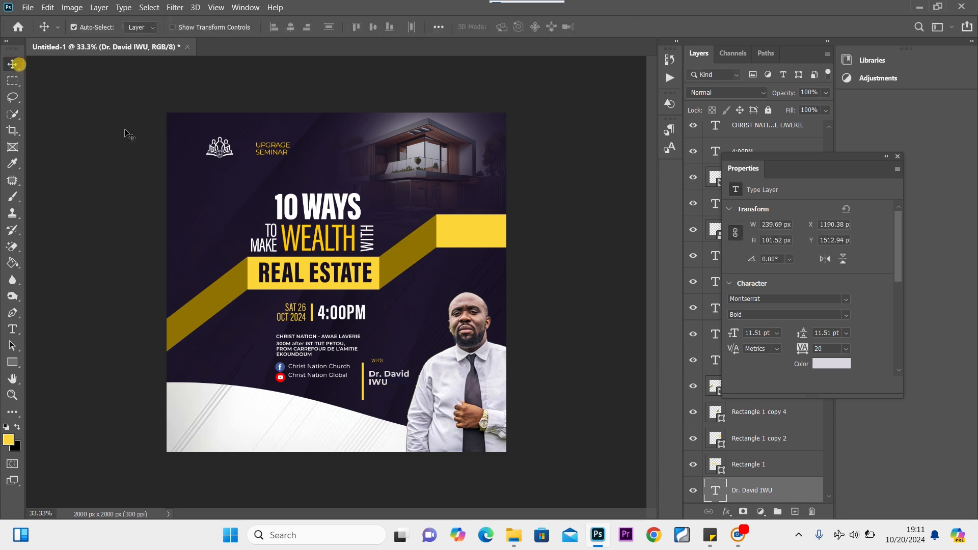
# Scale the "With" text above the speaker's name up to about 188% (15.06 pt).
pyautogui.keyDown('ctrl'); pyautogui.click(380, 361); pyautogui.keyUp('ctrl')
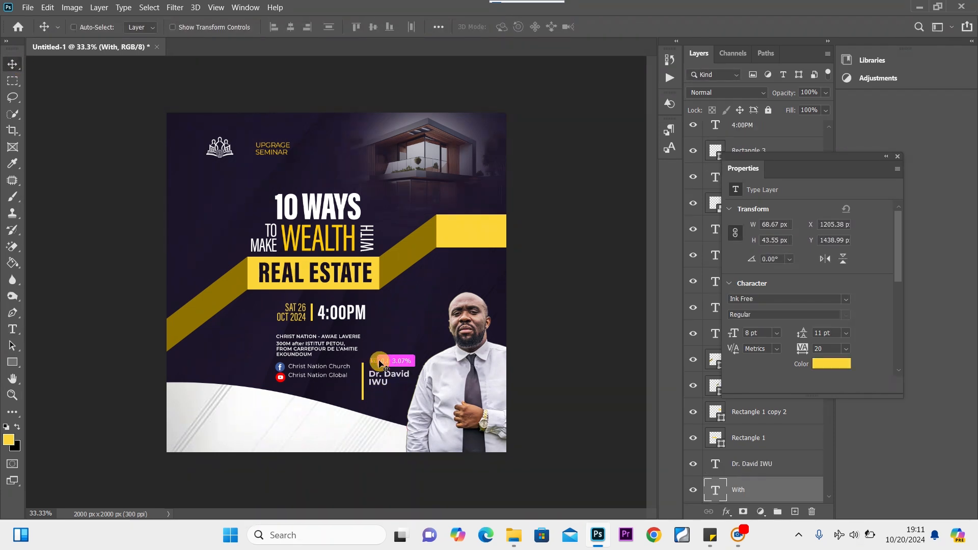
pyautogui.hotkey('ctrl', 'y')
pyautogui.hotkey('ctrl', 't')
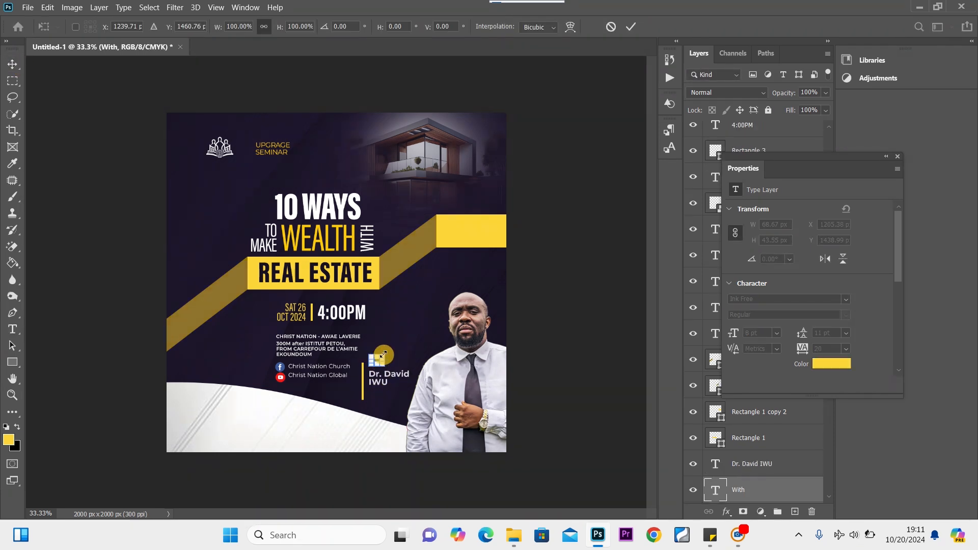
pyautogui.moveTo(385, 354); pyautogui.dragTo(396, 348)
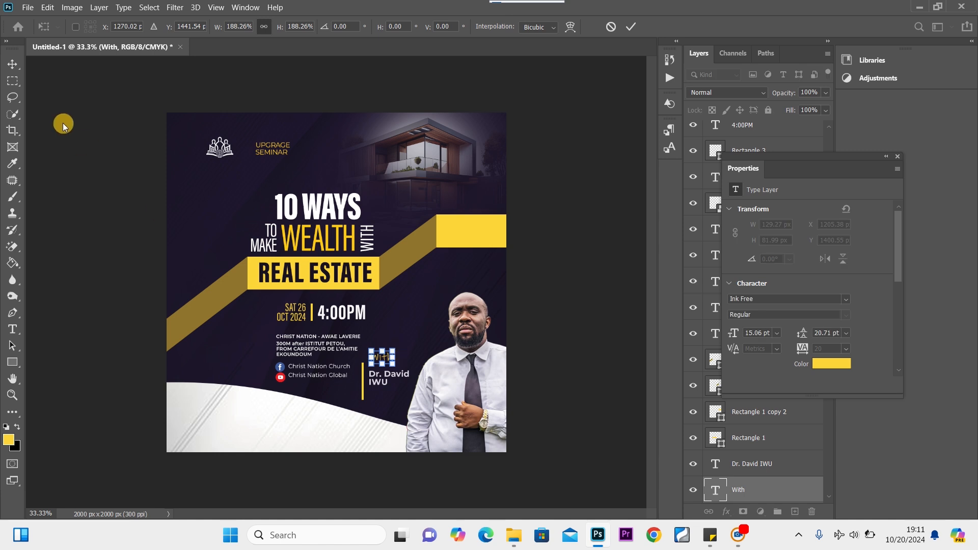
pyautogui.click(14, 64)
# Duplicate the "With" text below the speaker's name and change the copy to "Real estate expert" on two lines.
pyautogui.click(383, 357)
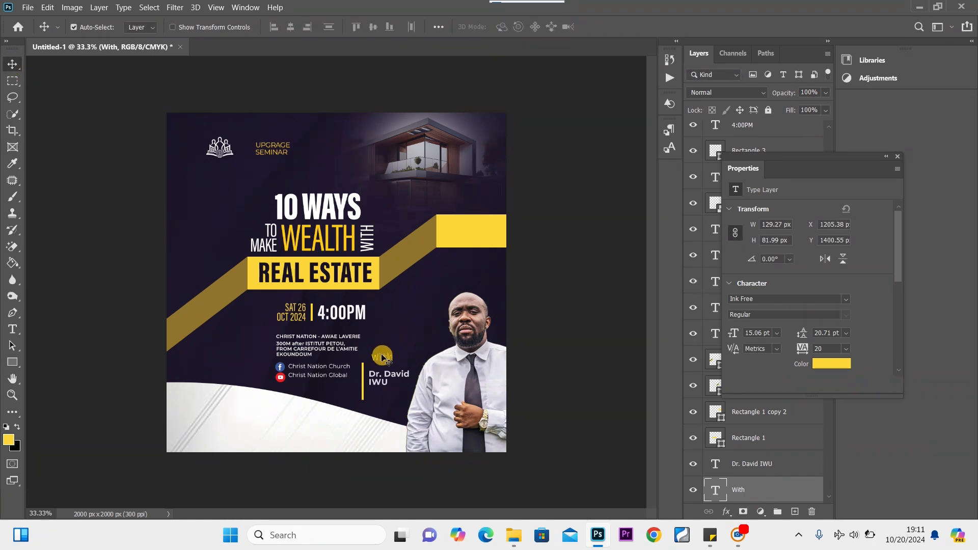
pyautogui.moveTo(384, 357); pyautogui.dragTo(384, 398)
pyautogui.doubleClick(384, 396)
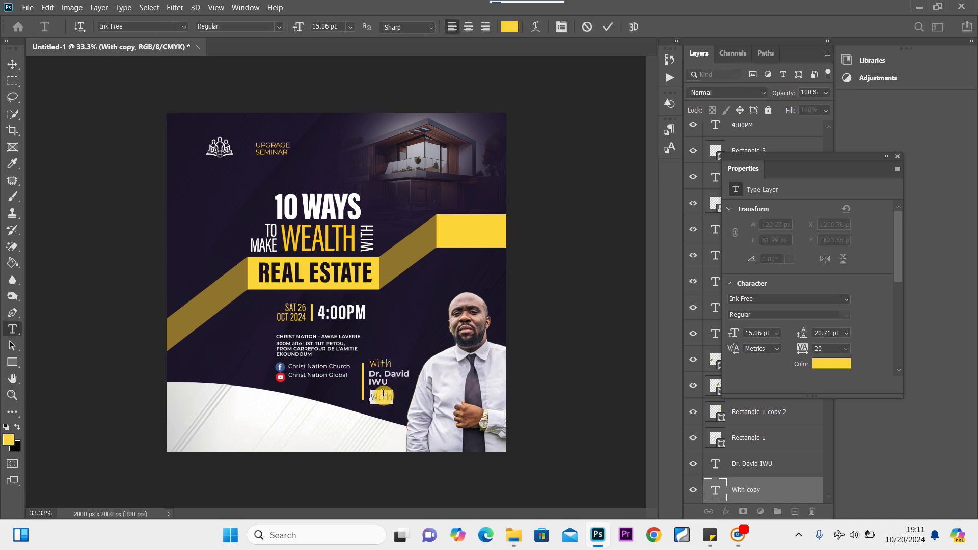
pyautogui.doubleClick(383, 394)
pyautogui.click(383, 394)
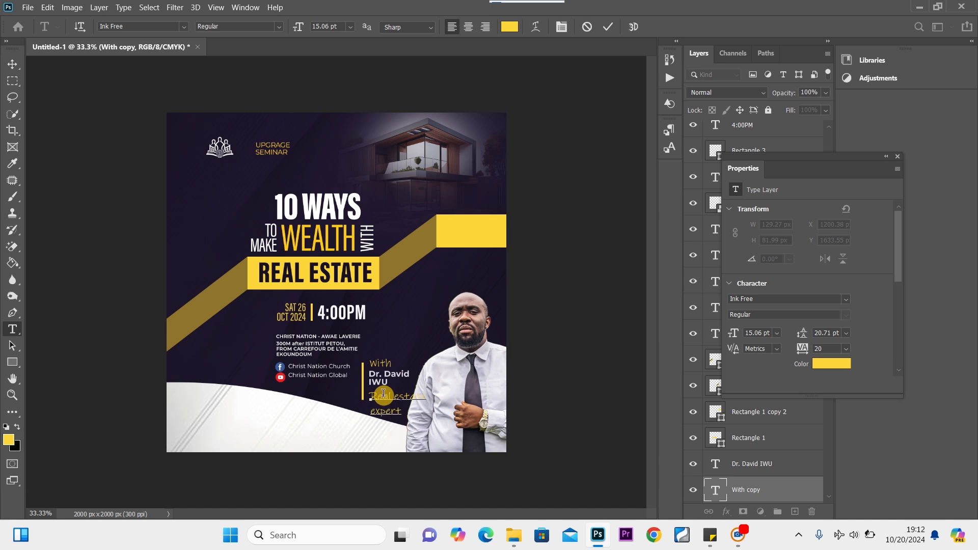
# Tighten the line spacing of the "Real estate expert" caption to about 11.3 pt.
pyautogui.hotkey('ctrl', 'a')
pyautogui.hotkey('alt', 'Up')
pyautogui.hotkey('alt', 'Up')
pyautogui.hotkey('alt', 'Up')
pyautogui.hotkey('alt', 'Up')
pyautogui.hotkey('alt', 'Up')
pyautogui.hotkey('alt', 'Up')
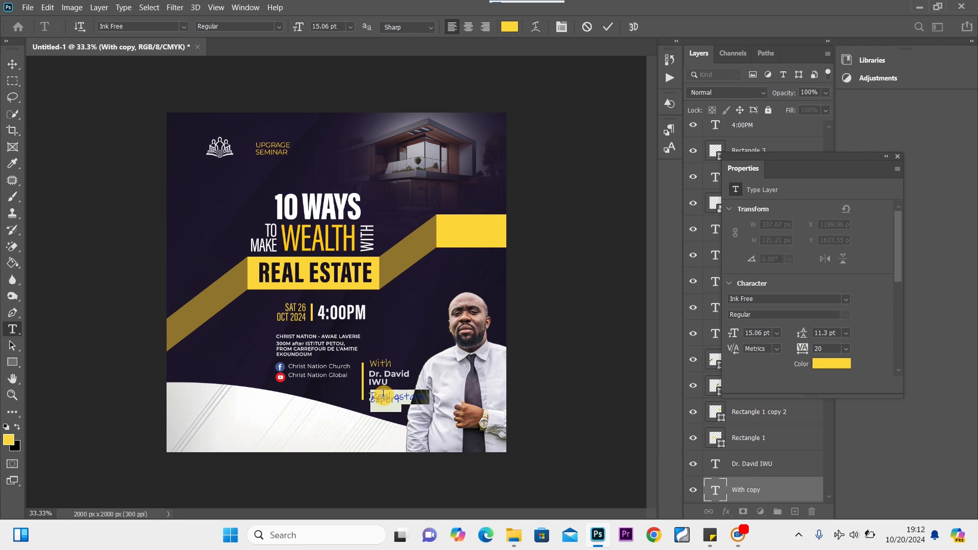
pyautogui.hotkey('alt', 'Down')
pyautogui.hotkey('alt', 'Down')
pyautogui.hotkey('alt', 'Down')
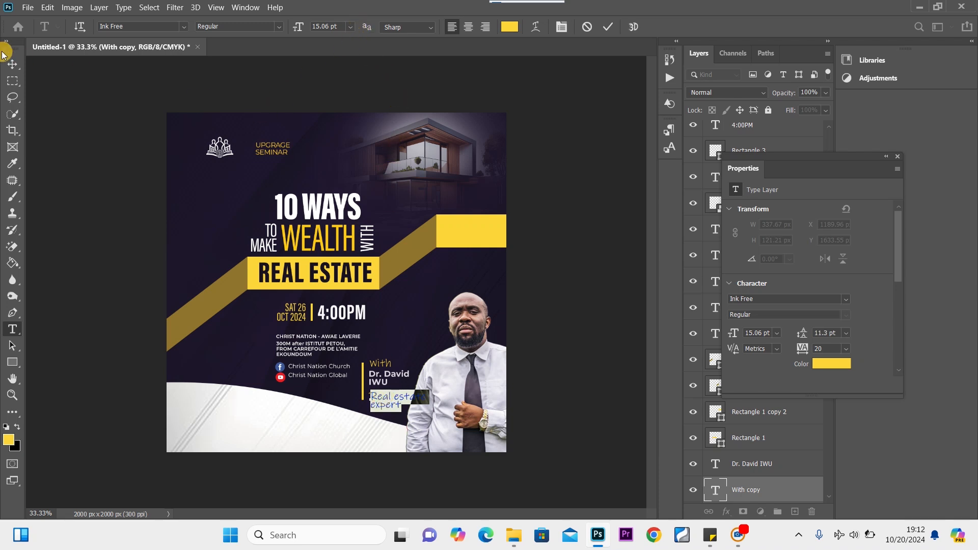
# Scale the "Real estate expert" caption down to about 71% (10.65 pt) and move it up about 57 px to sit right under the speaker's name.
pyautogui.click(13, 63)
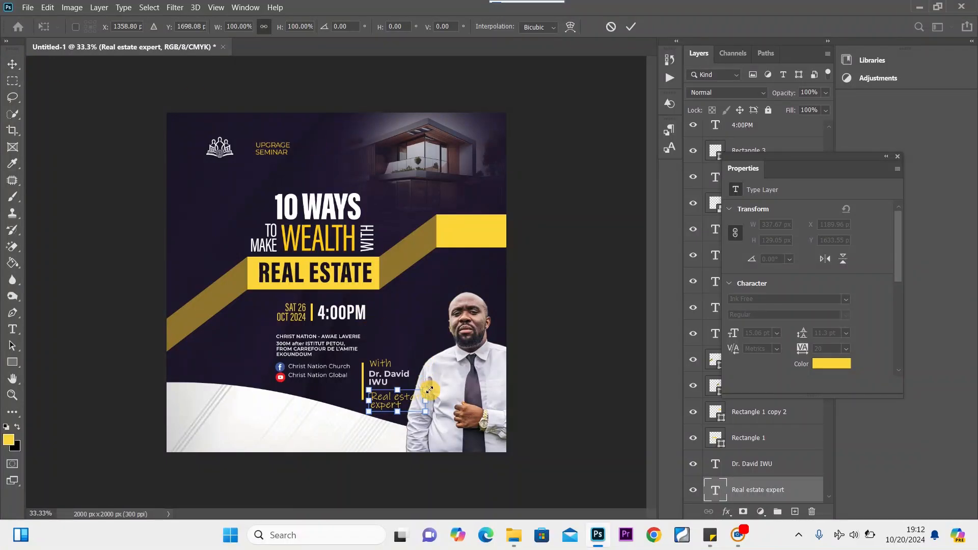
pyautogui.moveTo(429, 389)
pyautogui.mouseDown()
pyautogui.moveTo(448, 375)
pyautogui.moveTo(412, 395)
pyautogui.mouseUp()
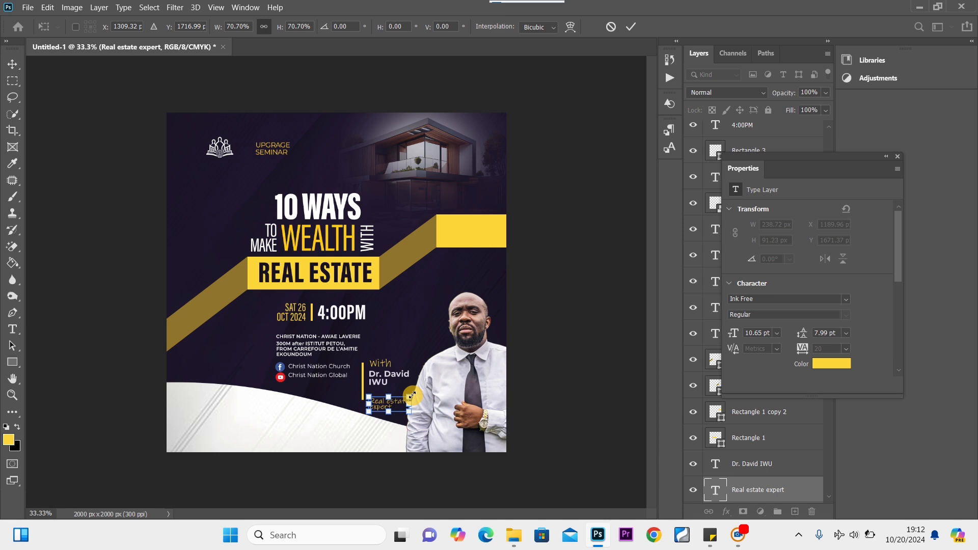
pyautogui.press('Up')
pyautogui.press('Up')
pyautogui.press('Up')
pyautogui.press('Up')
pyautogui.press('Up')
pyautogui.press('Up')
pyautogui.press('Up')
pyautogui.press('Up')
pyautogui.press('Up')
pyautogui.press('Up')
pyautogui.press('Up')
pyautogui.press('Up')
pyautogui.press('Up')
pyautogui.press('Up')
pyautogui.press('Up')
pyautogui.press('Up')
pyautogui.press('Up')
pyautogui.press('Up')
pyautogui.press('Up')
pyautogui.press('Up')
pyautogui.press('Up')
pyautogui.press('Up')
pyautogui.press('Up')
pyautogui.press('Up')
pyautogui.press('Up')
pyautogui.press('Up')
pyautogui.press('Up')
pyautogui.press('Up')
pyautogui.press('Up')
pyautogui.press('Up')
pyautogui.press('Up')
pyautogui.press('Up')
pyautogui.press('Up')
pyautogui.press('Up')
pyautogui.press('Up')
pyautogui.press('Up')
pyautogui.press('Up')
pyautogui.press('Up')
pyautogui.press('Up')
pyautogui.press('Up')
pyautogui.press('Up')
pyautogui.press('Up')
pyautogui.press('Up')
pyautogui.press('Up')
pyautogui.press('Up')
pyautogui.press('Up')
pyautogui.press('Up')
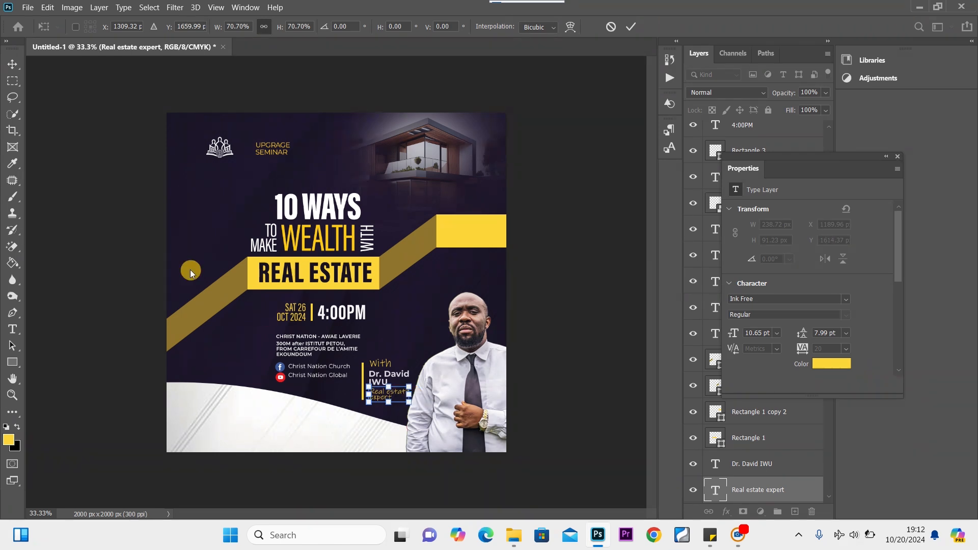
# Commit the caption's transform and move the speaker photo up and to the right, to about X 1447 px, Y 983 px.
pyautogui.click(10, 65)
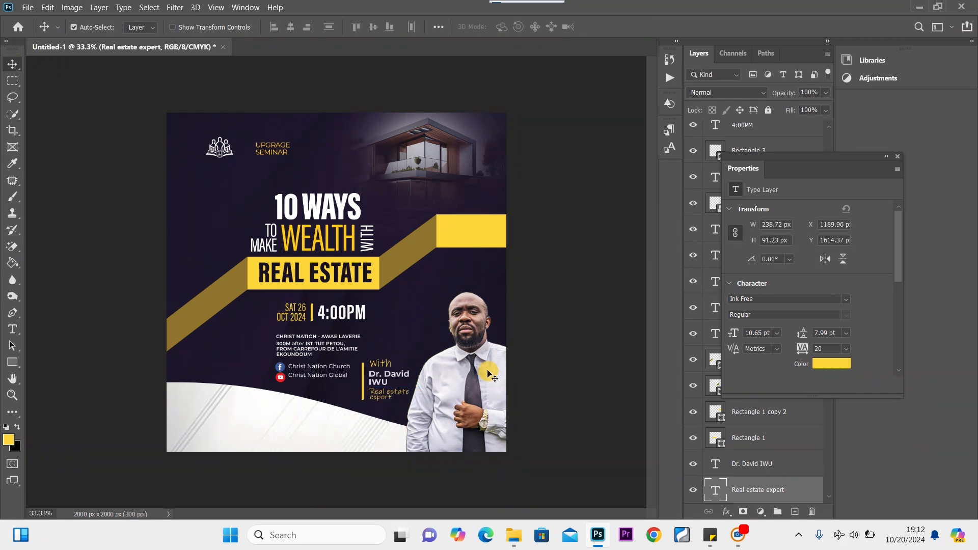
pyautogui.moveTo(467, 378); pyautogui.dragTo(472, 381)
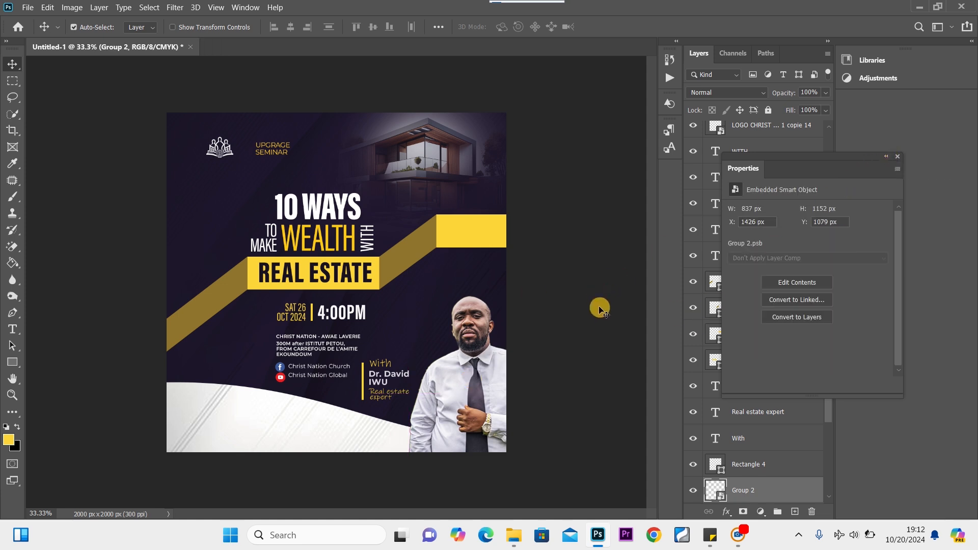
pyautogui.moveTo(487, 388); pyautogui.dragTo(489, 370)
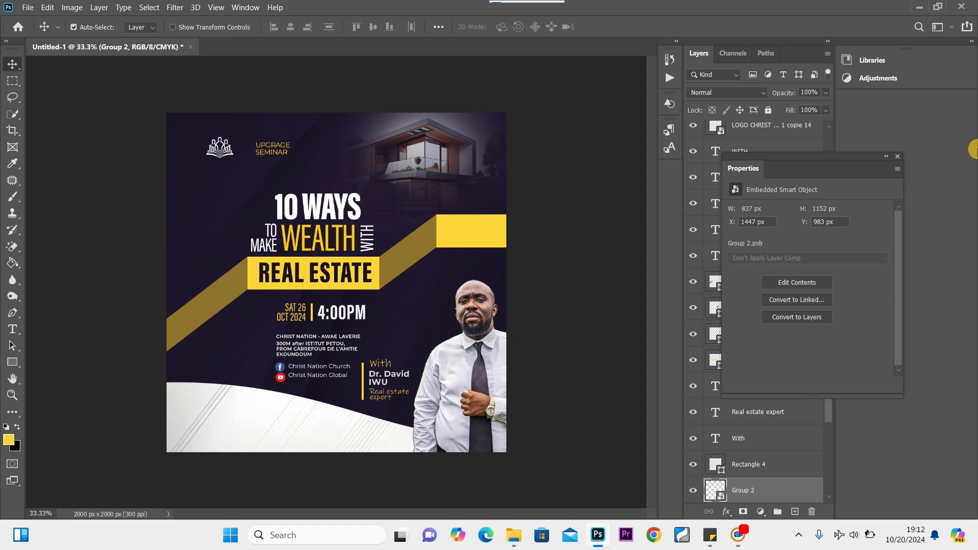
pyautogui.click(900, 159)
# Add an empty layer directly beneath the speaker photo and sample the ribbon's bright yellow (#fdd639) as the foreground color.
pyautogui.moveTo(828, 408); pyautogui.dragTo(830, 448)
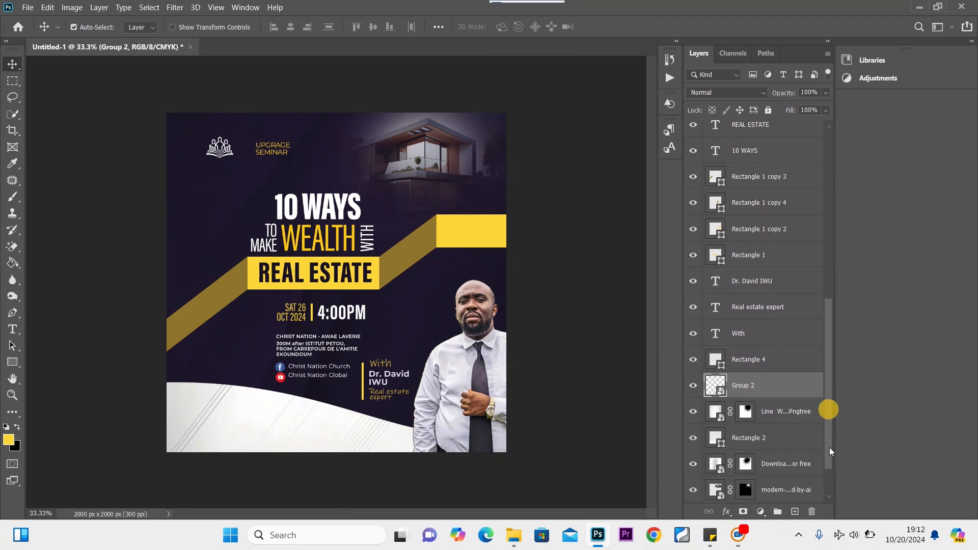
pyautogui.click(796, 410)
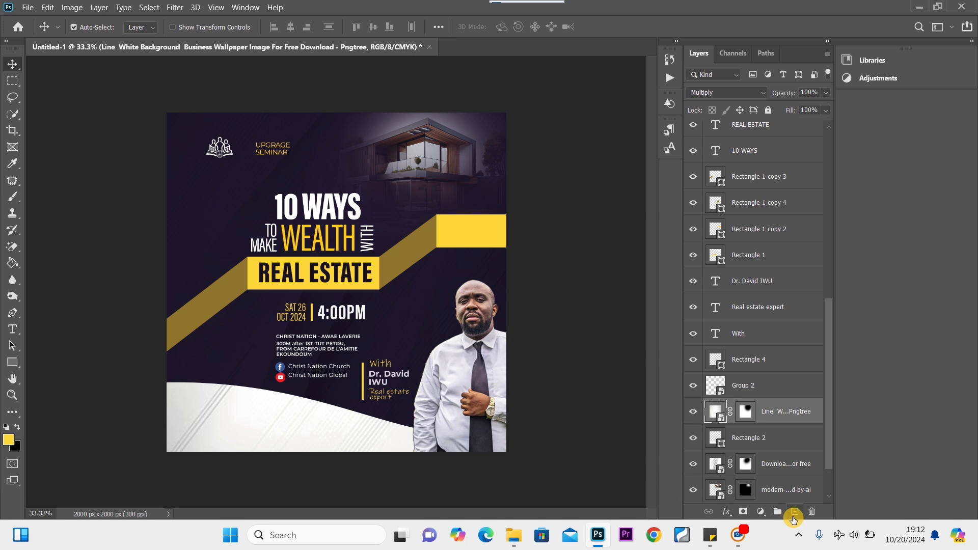
pyautogui.click(794, 518)
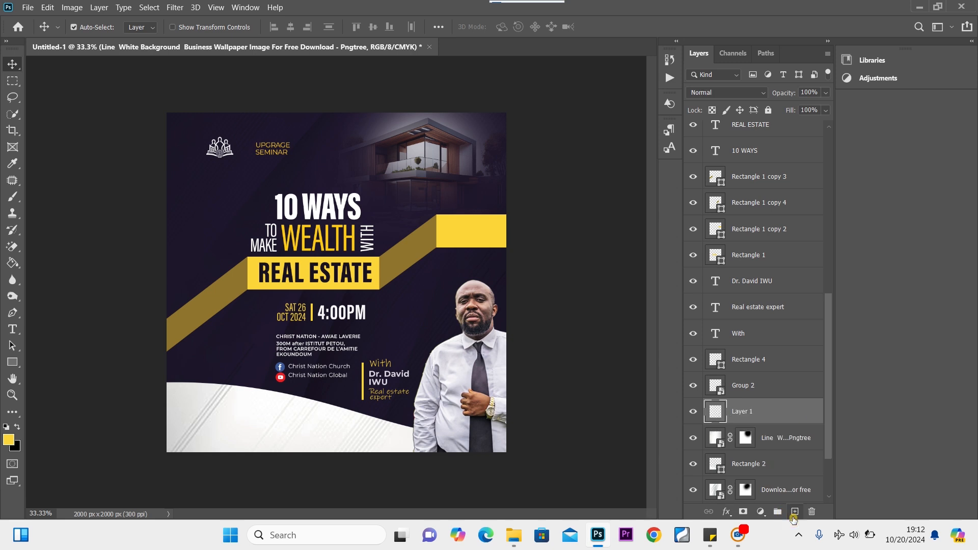
pyautogui.click(9, 439)
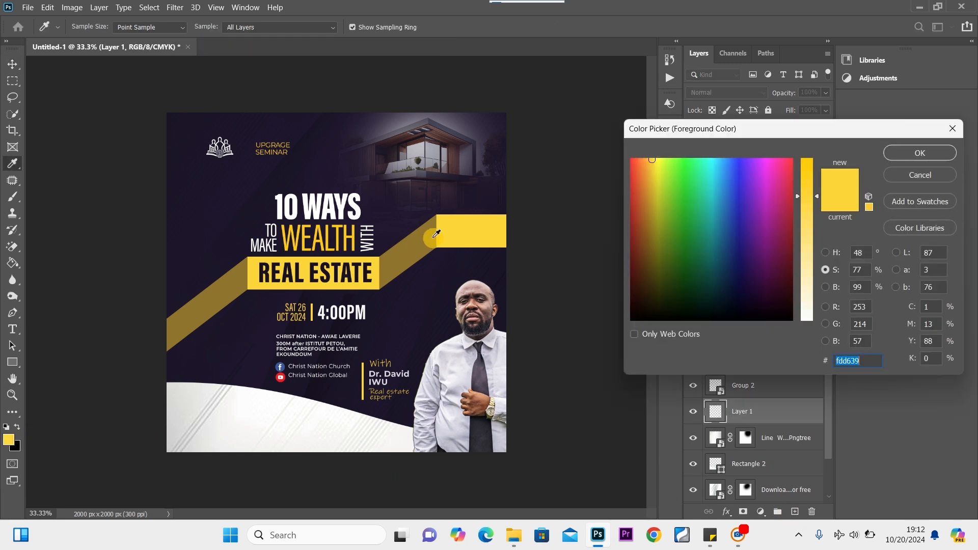
pyautogui.click(417, 239)
pyautogui.click(452, 236)
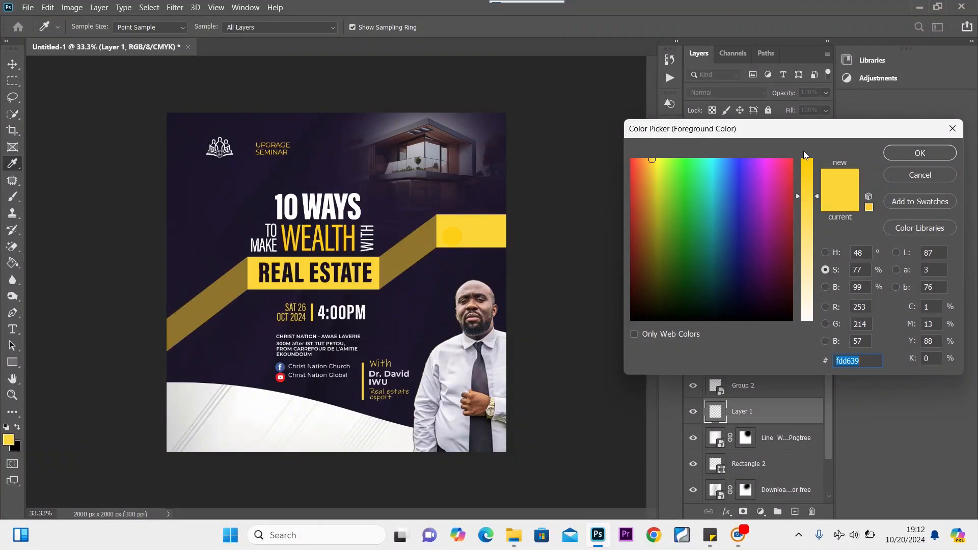
pyautogui.click(901, 152)
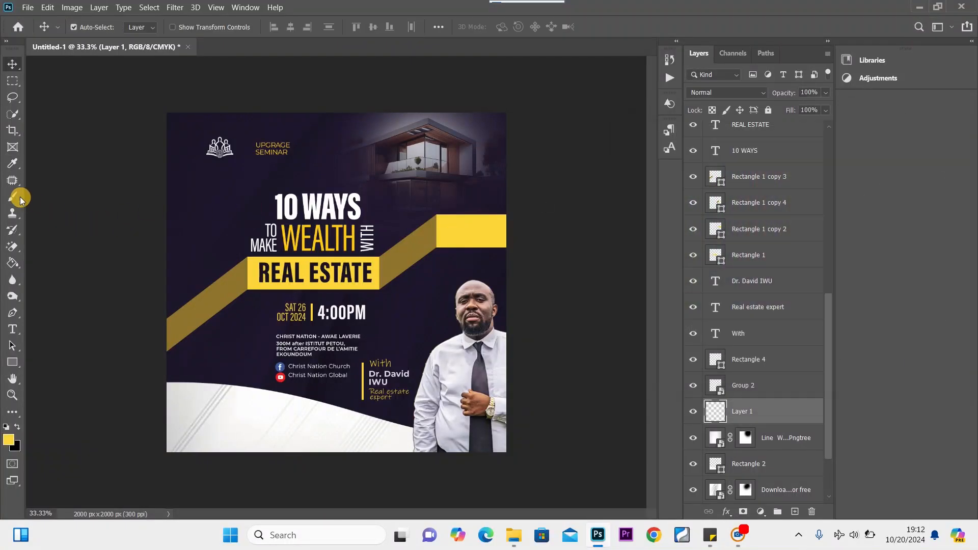
# Paint a yellow glow behind the speaker on the new layer with one dab of a soft 1600 px brush.
pyautogui.click(20, 200)
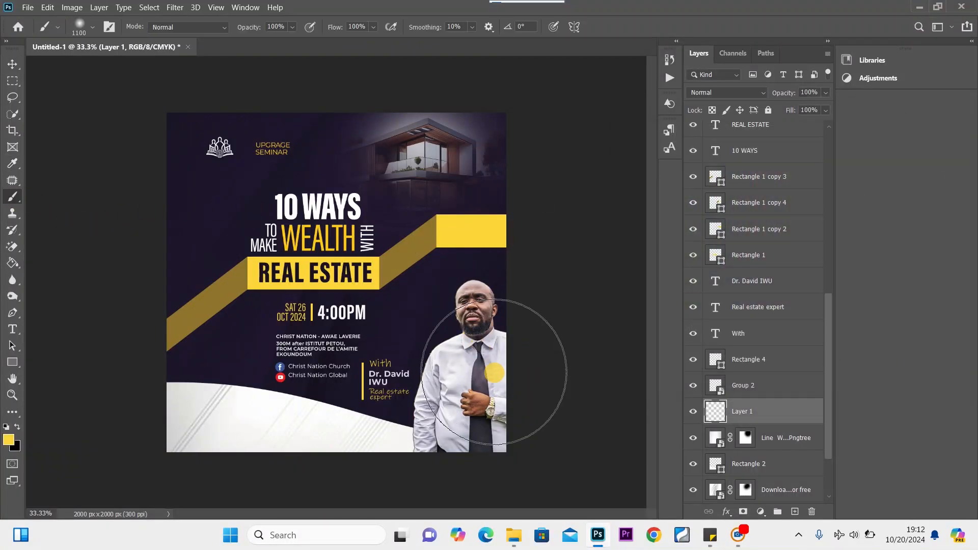
pyautogui.press(']')
pyautogui.press(']')
pyautogui.press(']')
pyautogui.press(']')
pyautogui.press(']')
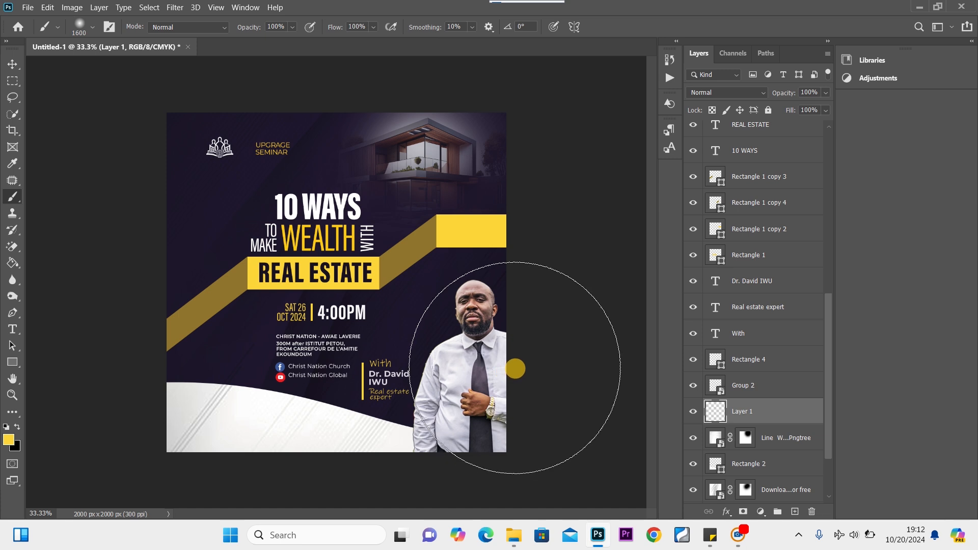
pyautogui.click(516, 369)
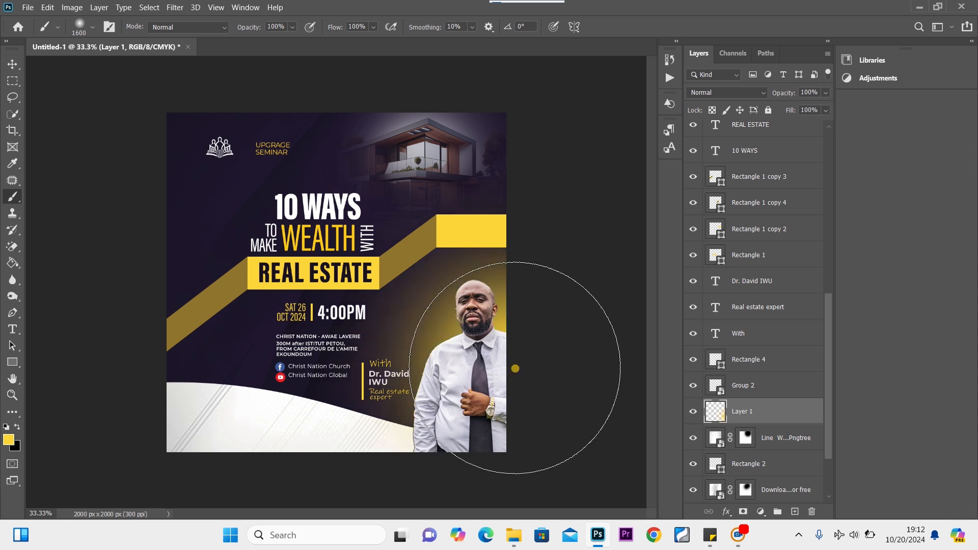
# Lower the opacity of the yellow glow layer to 22%.
pyautogui.click(12, 71)
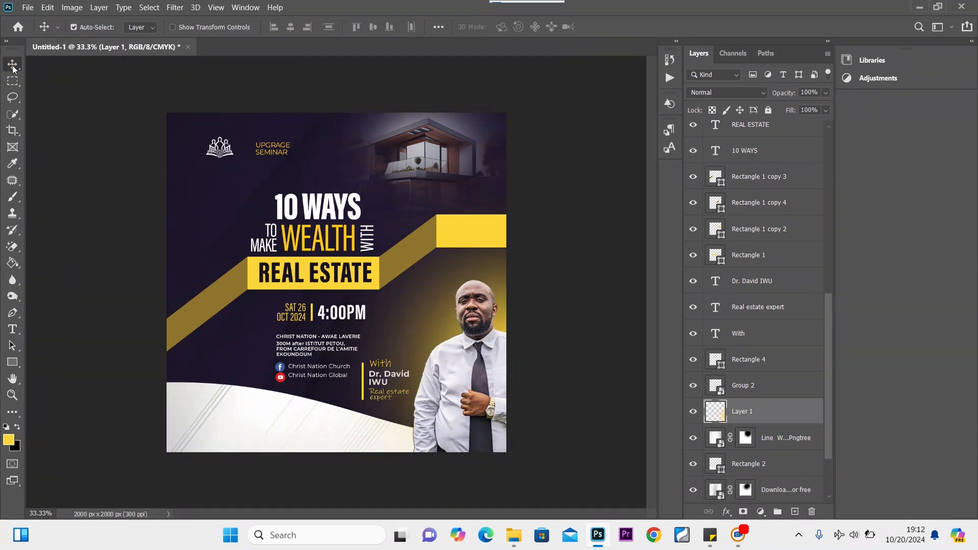
pyautogui.click(827, 93)
pyautogui.moveTo(811, 106); pyautogui.dragTo(792, 109)
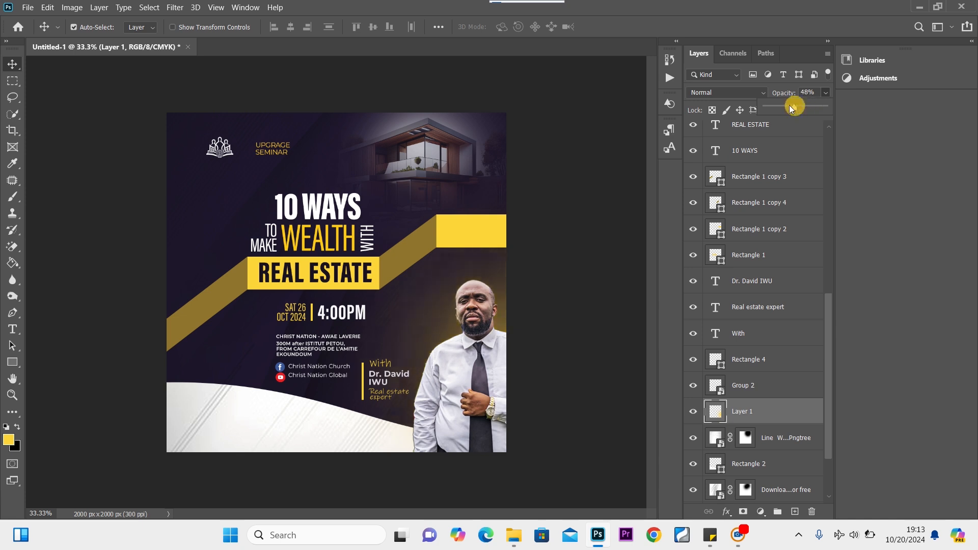
pyautogui.click(787, 106)
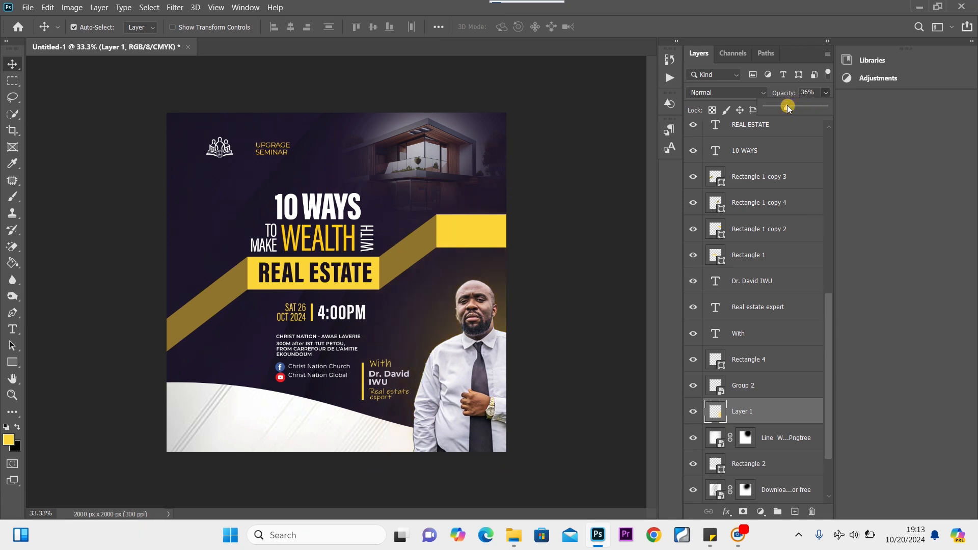
pyautogui.click(779, 107)
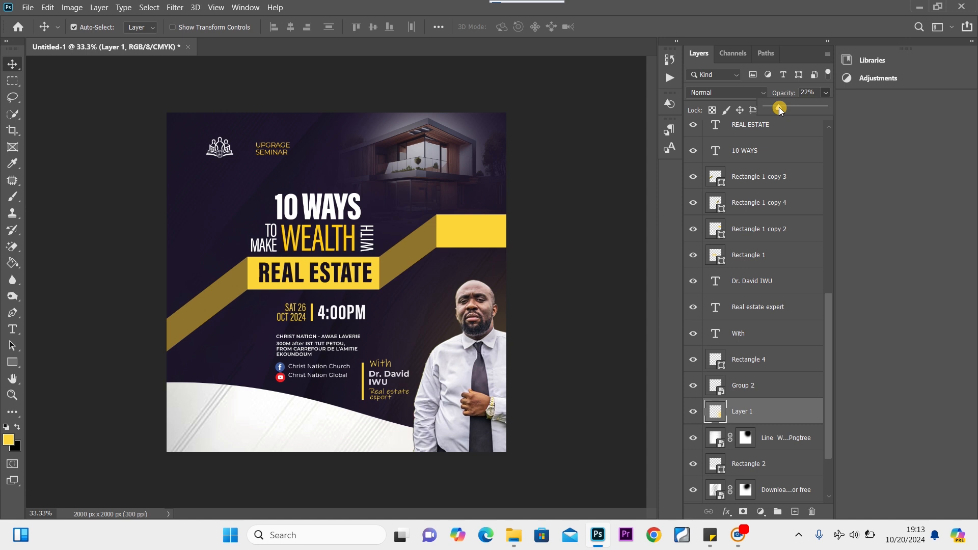
# Group all layers from the "UPGRAGE SEMINAR" text down to Color Fill 1, leaving out the Background.
pyautogui.moveTo(828, 304); pyautogui.dragTo(832, 107)
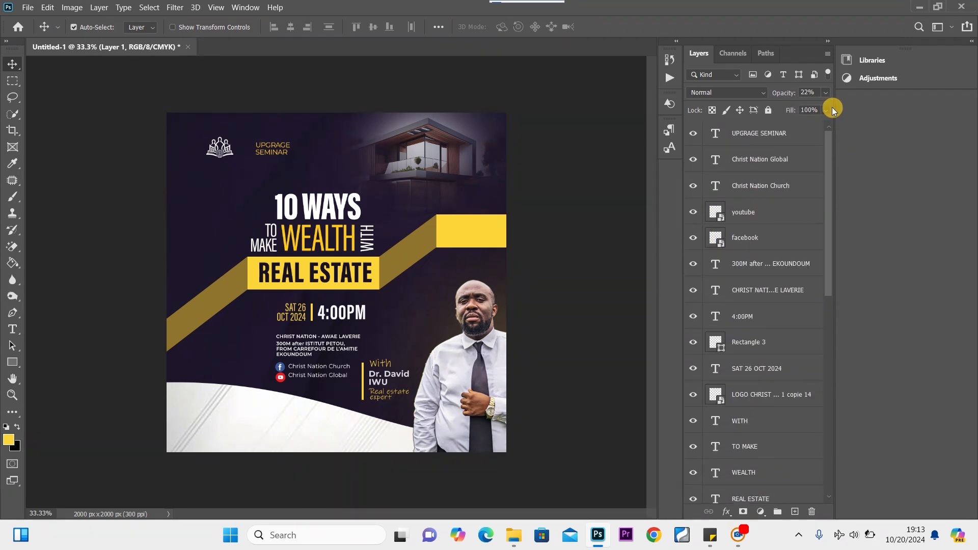
pyautogui.click(811, 145)
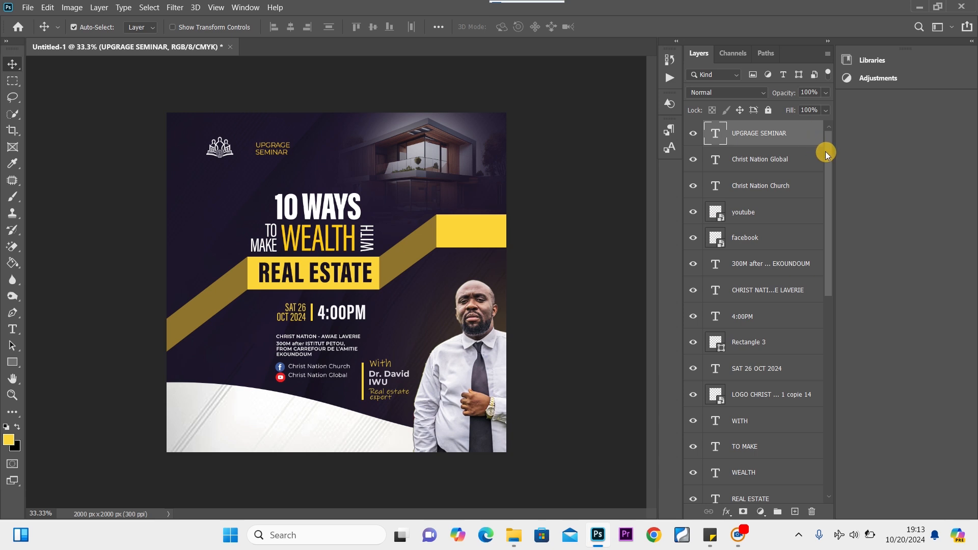
pyautogui.moveTo(826, 151); pyautogui.dragTo(833, 377)
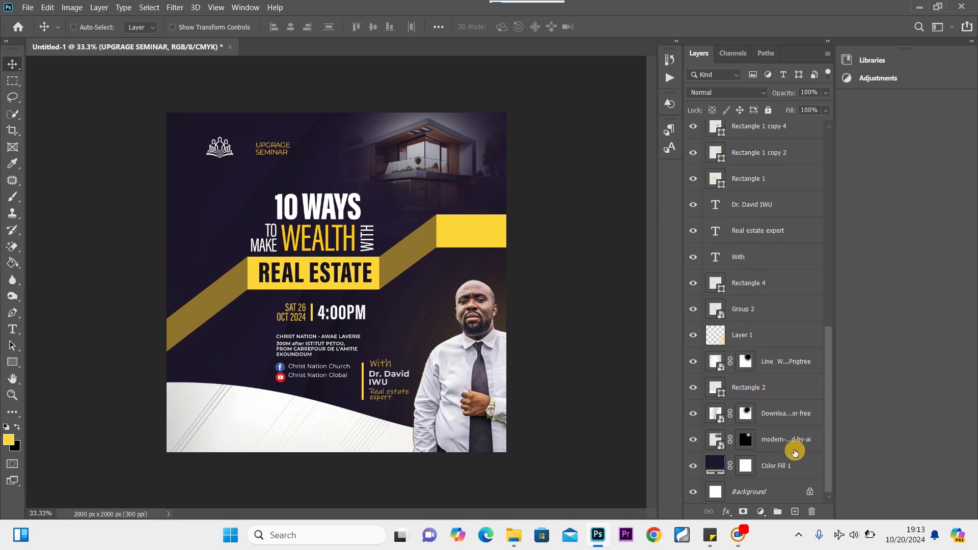
pyautogui.keyDown('shift'); pyautogui.click(791, 467); pyautogui.keyUp('shift')
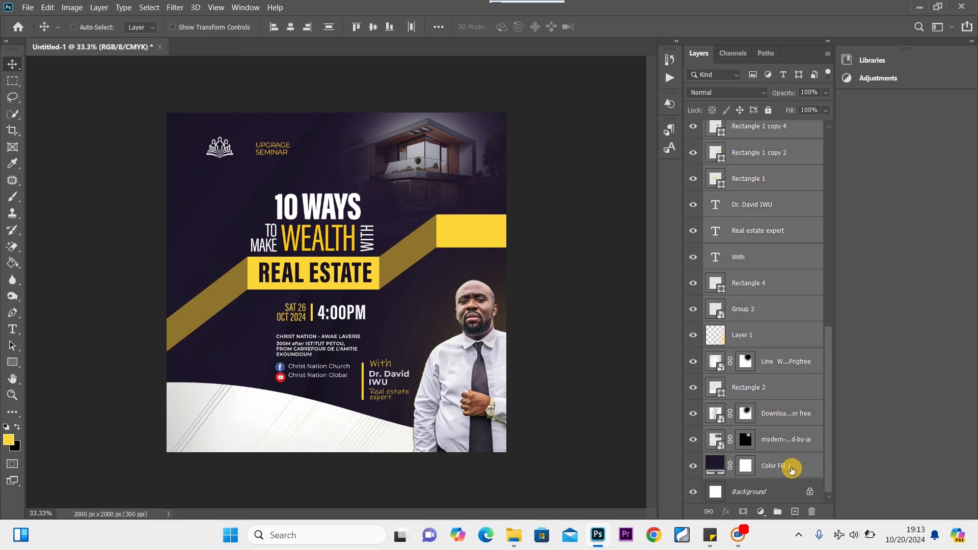
pyautogui.hotkey('ctrl', 'g')
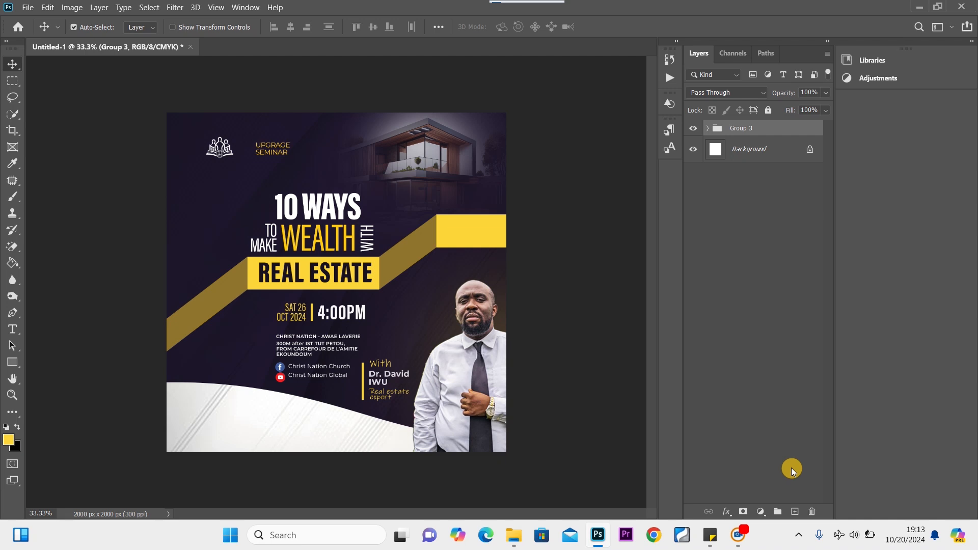
# Duplicate the design group, hide the original group and the Background, and merge the copy into a single layer.
pyautogui.hotkey('ctrl', 'j')
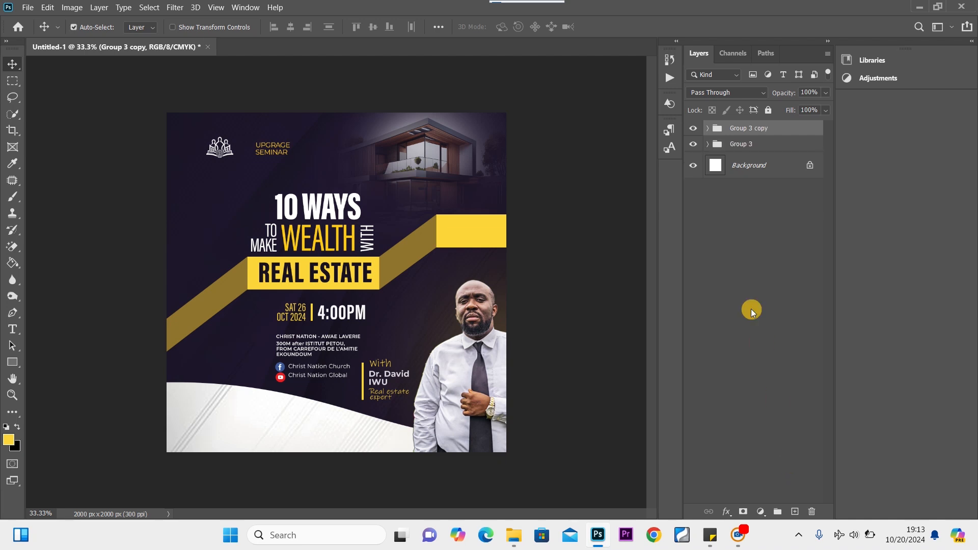
pyautogui.click(693, 144)
pyautogui.hotkey('ctrl', 'e')
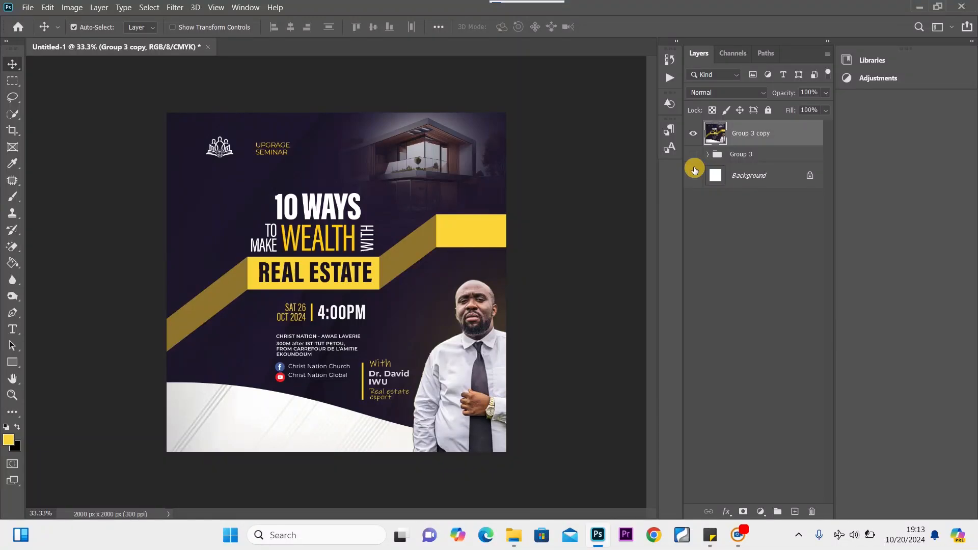
# In Camera Raw Filter, set Temperature +3, Contrast +6, Highlights -37, Shadows +8, Whites +18, Clarity +6 and Dehaze +6 for the merged copy.
pyautogui.click(175, 7)
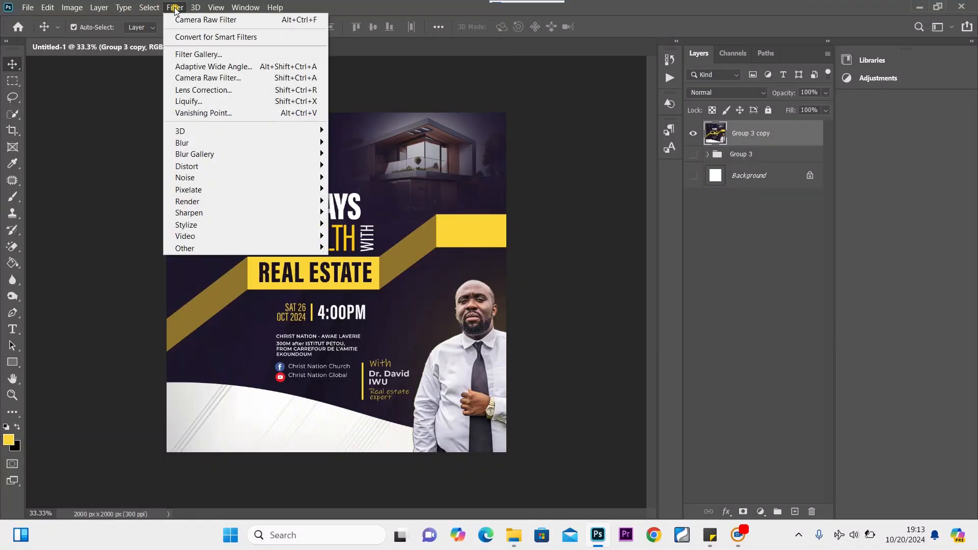
pyautogui.click(215, 79)
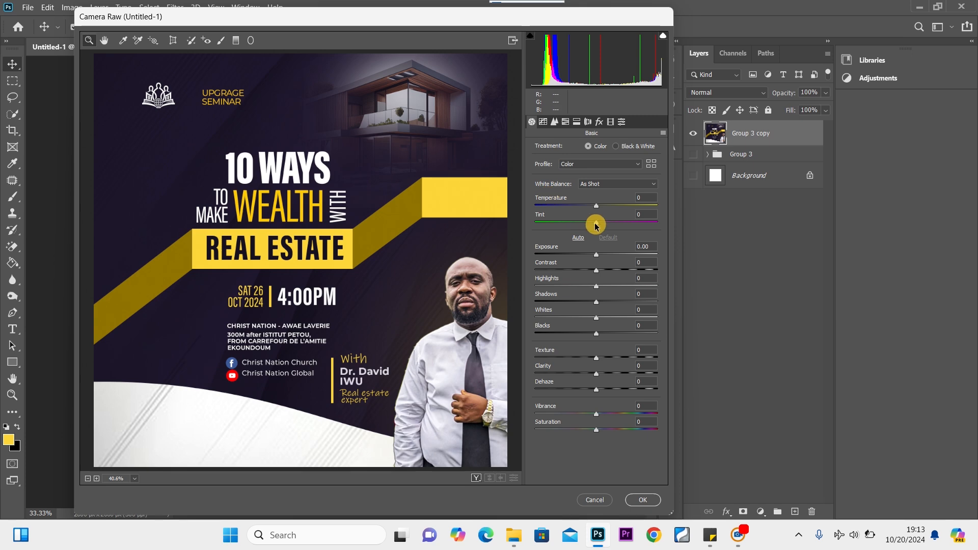
pyautogui.moveTo(598, 208); pyautogui.dragTo(599, 210)
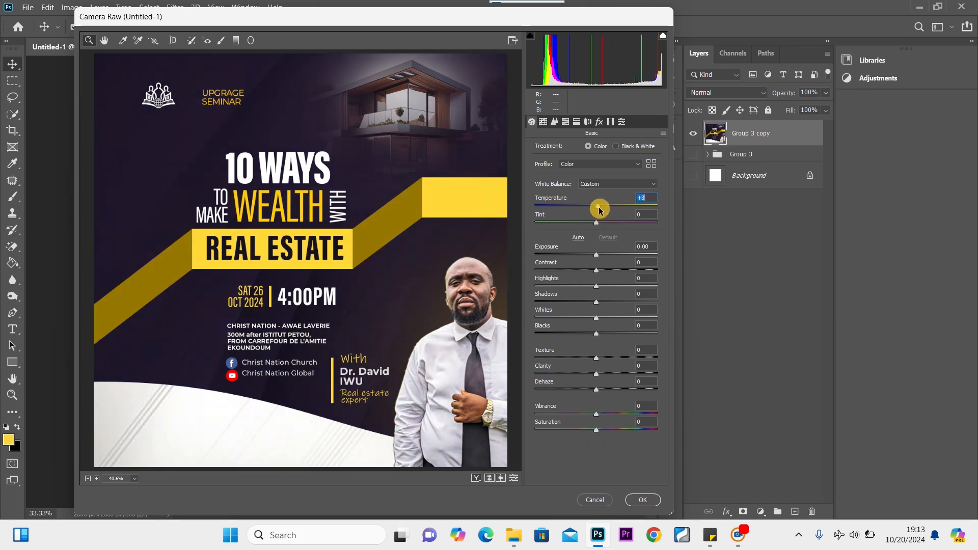
pyautogui.click(597, 271)
pyautogui.moveTo(597, 273); pyautogui.dragTo(602, 306)
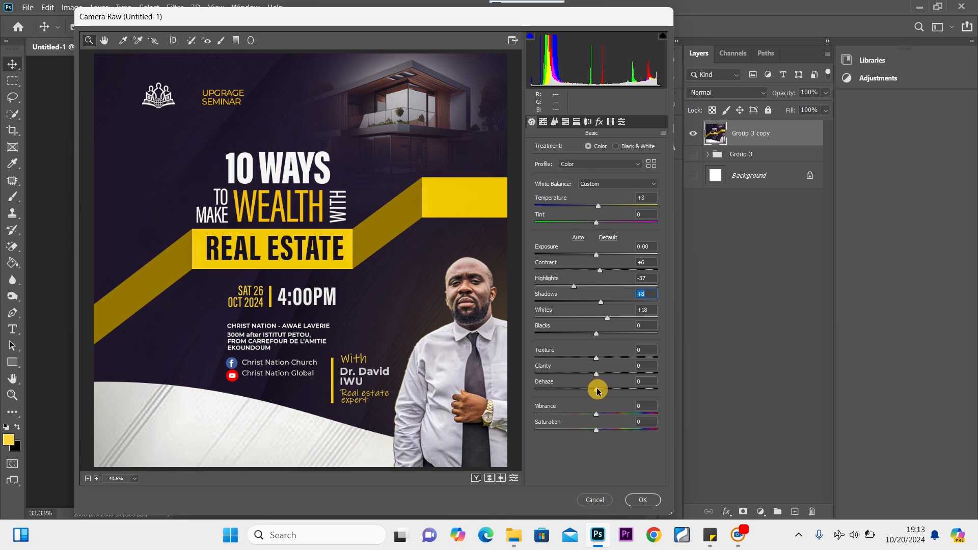
pyautogui.moveTo(597, 390); pyautogui.dragTo(600, 376)
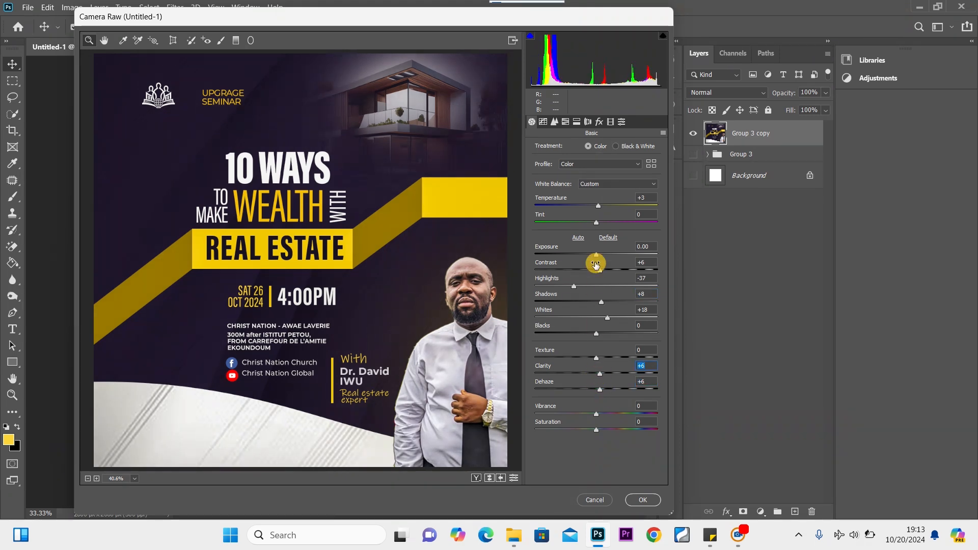
# Set the Camera Raw sharpening amount to 76 and apply the filter.
pyautogui.click(555, 125)
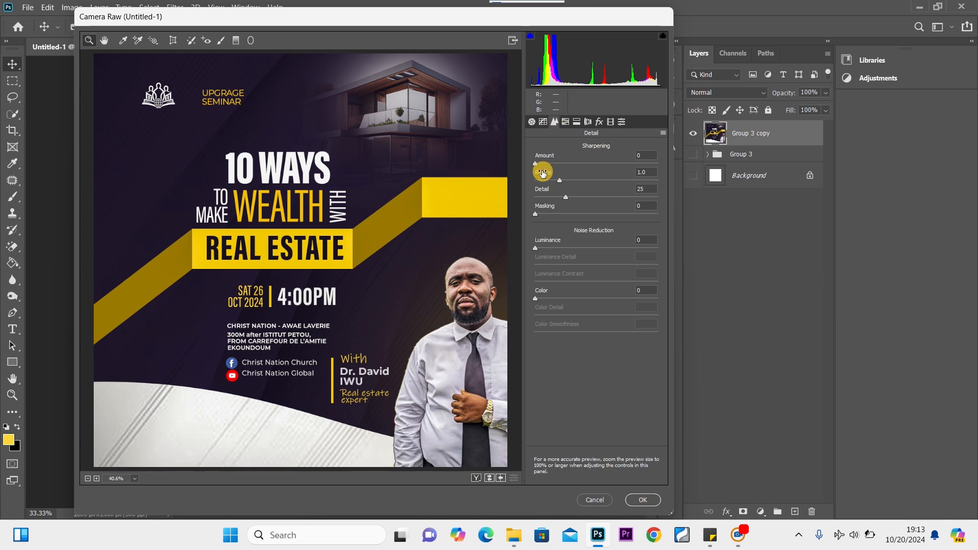
pyautogui.moveTo(536, 162); pyautogui.dragTo(595, 174)
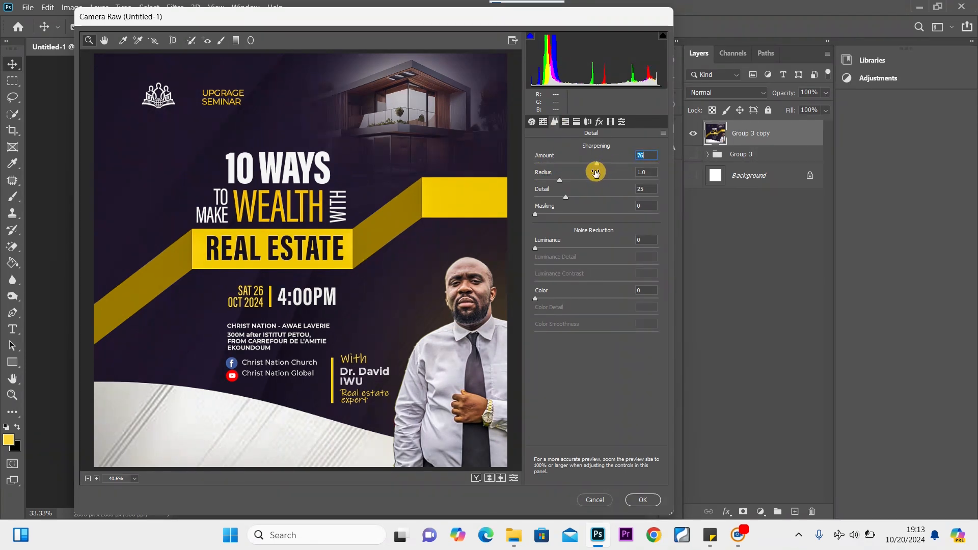
pyautogui.click(636, 502)
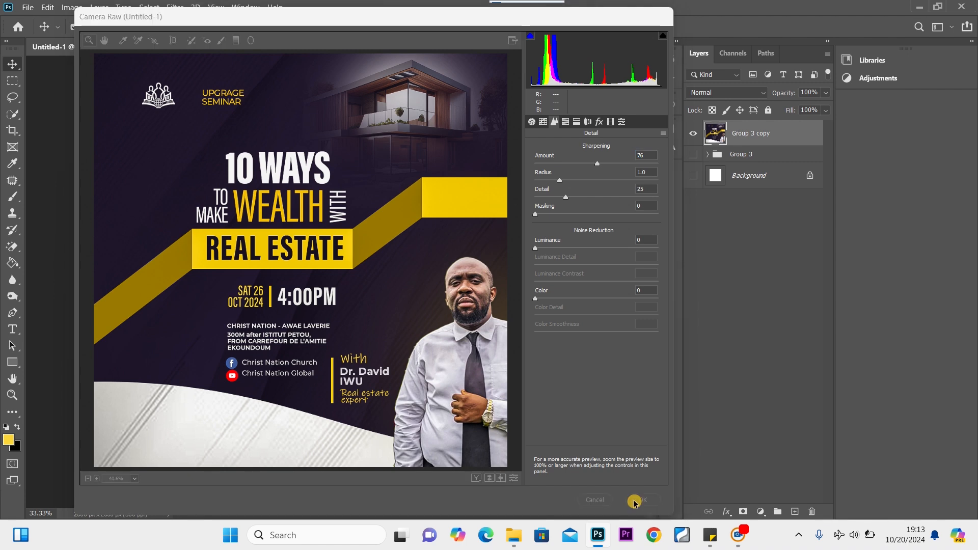